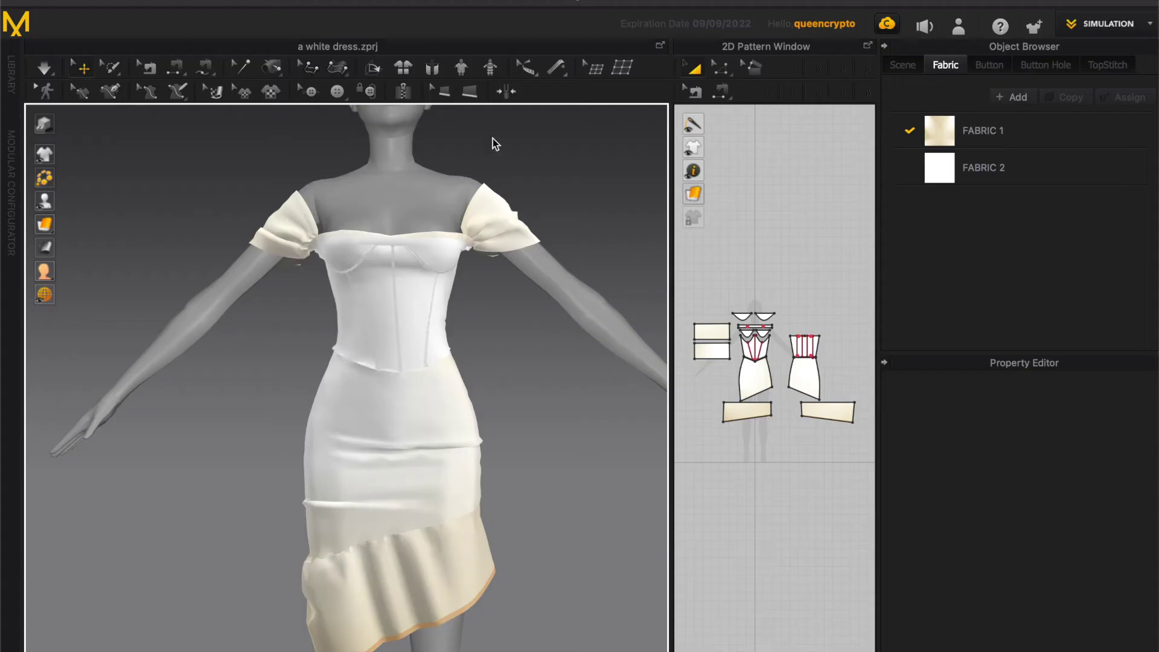
Delete the two puff sleeve patterns from the white dress and run the simulation to settle the bodice.
drag(736, 375, 683, 305)
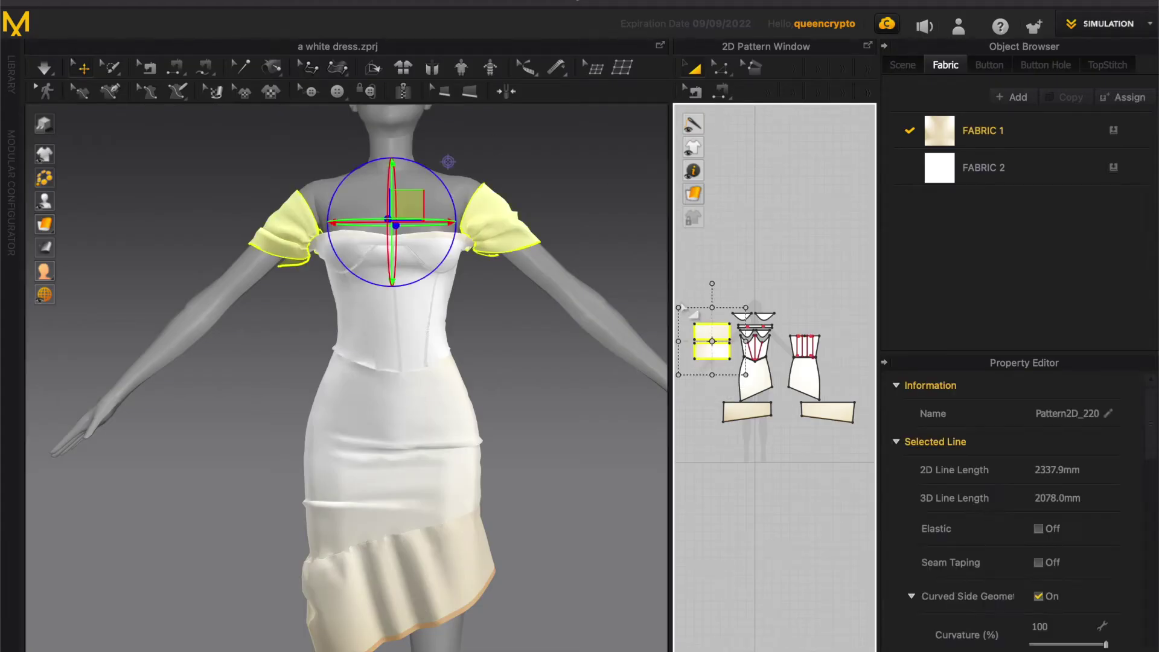
key(Delete)
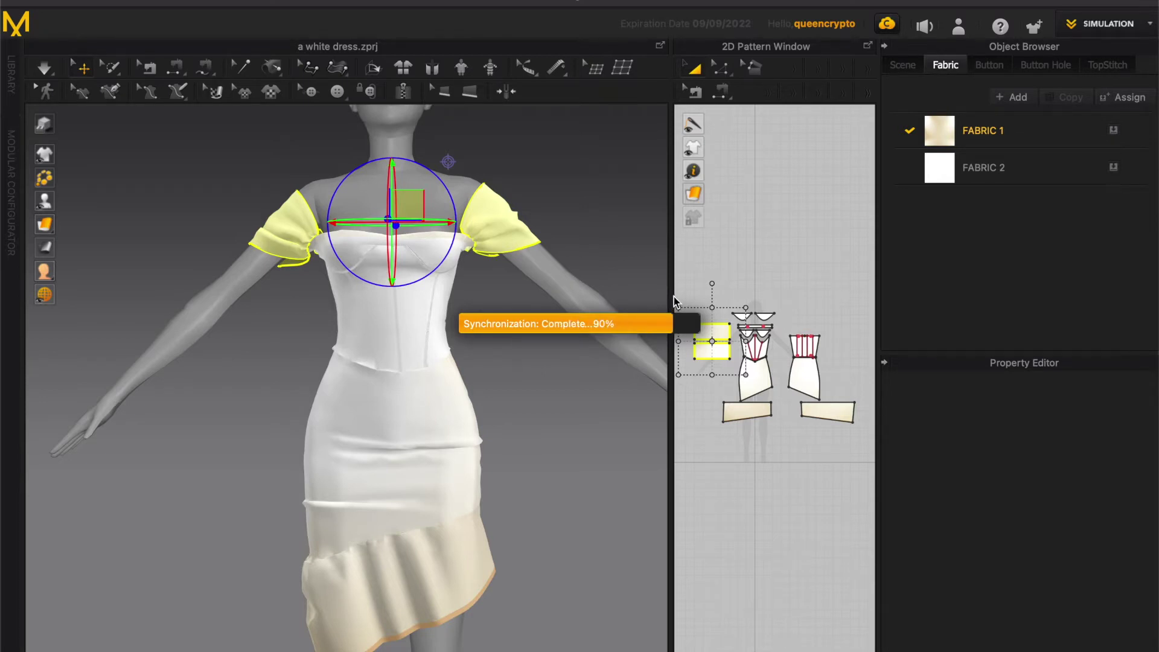
drag(669, 293, 567, 302)
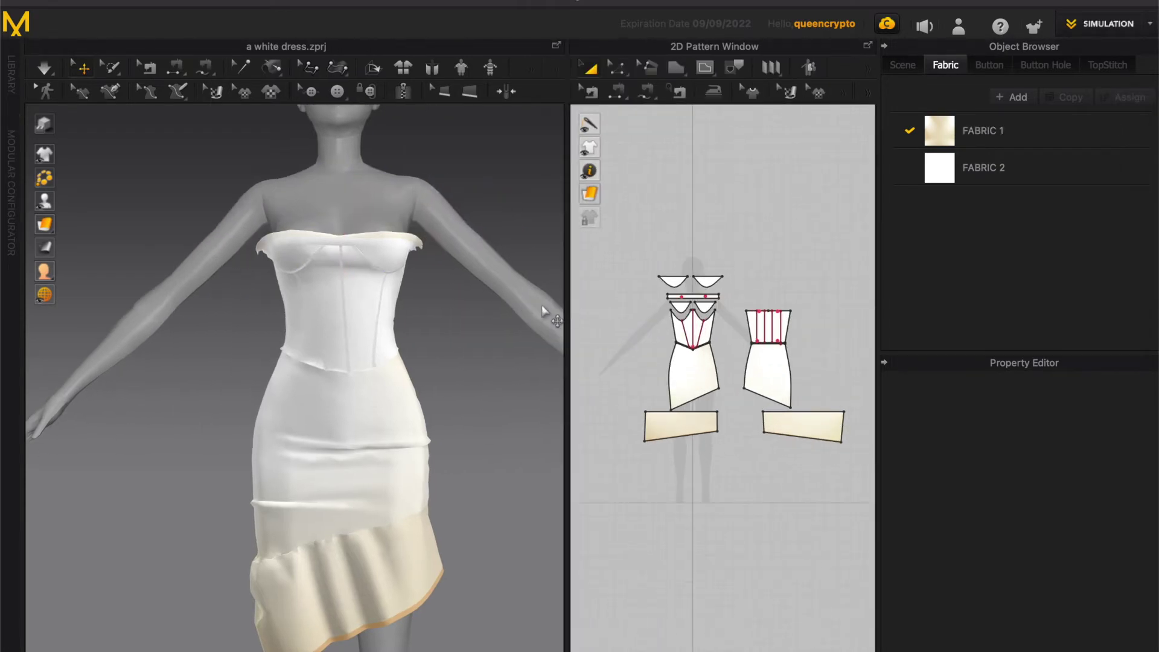
key(space)
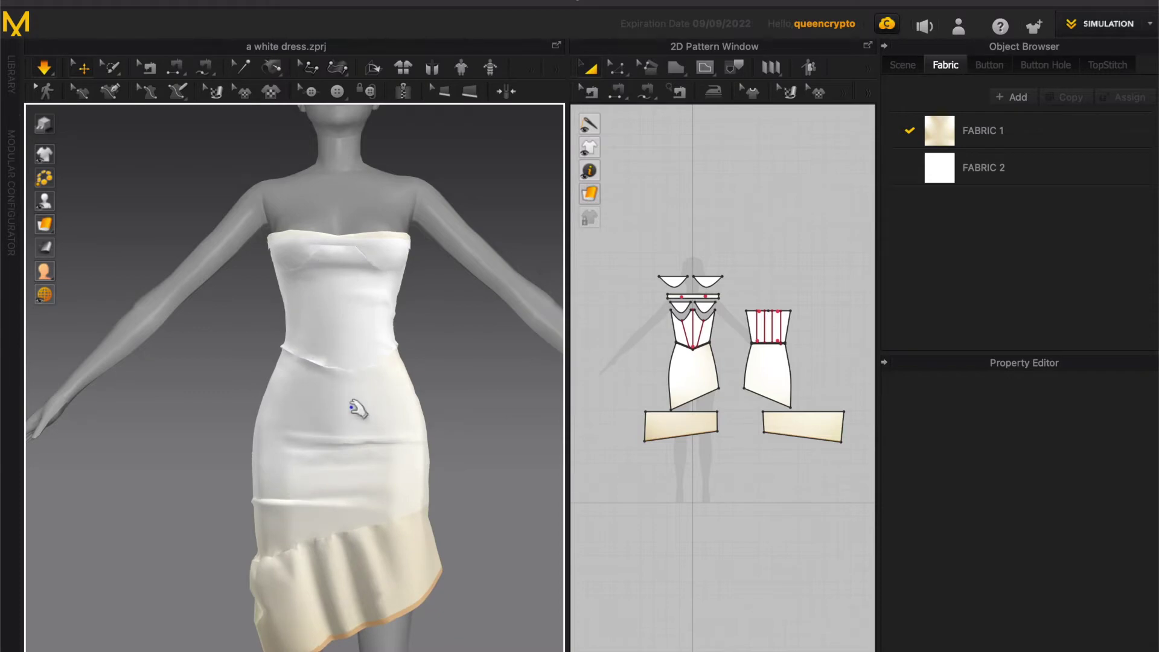
Delete the two ruffle patterns attached to the front and back skirt hems.
click(669, 423)
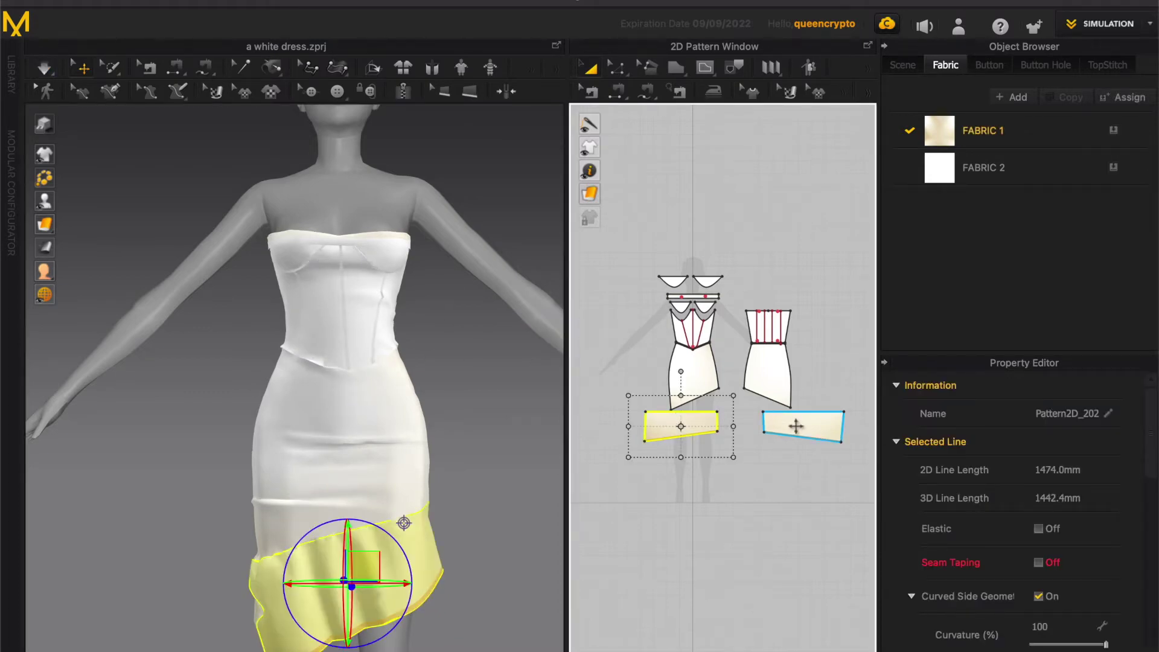
shift+click(796, 427)
key(Delete)
scroll(737, 370, up, 5)
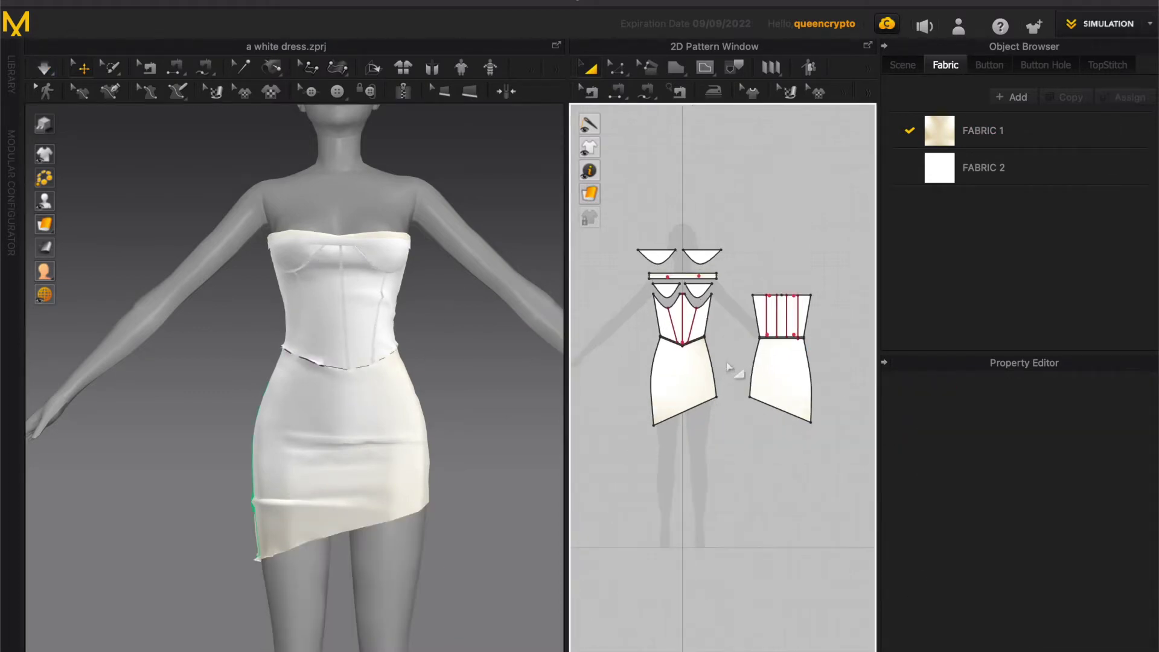
Lower the shorter hem corners of the front and back skirt patterns together to remove the asymmetric slant.
key(z)
click(710, 424)
shift+drag(768, 425, 768, 470)
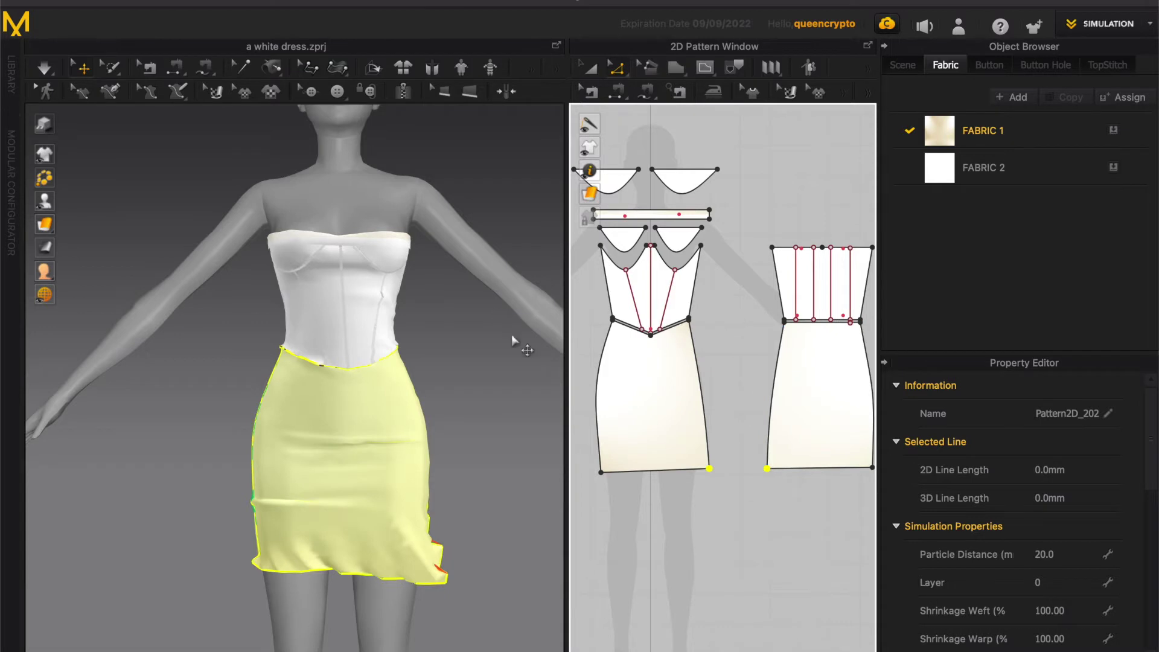
Try to bow the right side seam of the front skirt pattern slightly outward with the Edit Curvature tool.
click(703, 388)
right_click(702, 386)
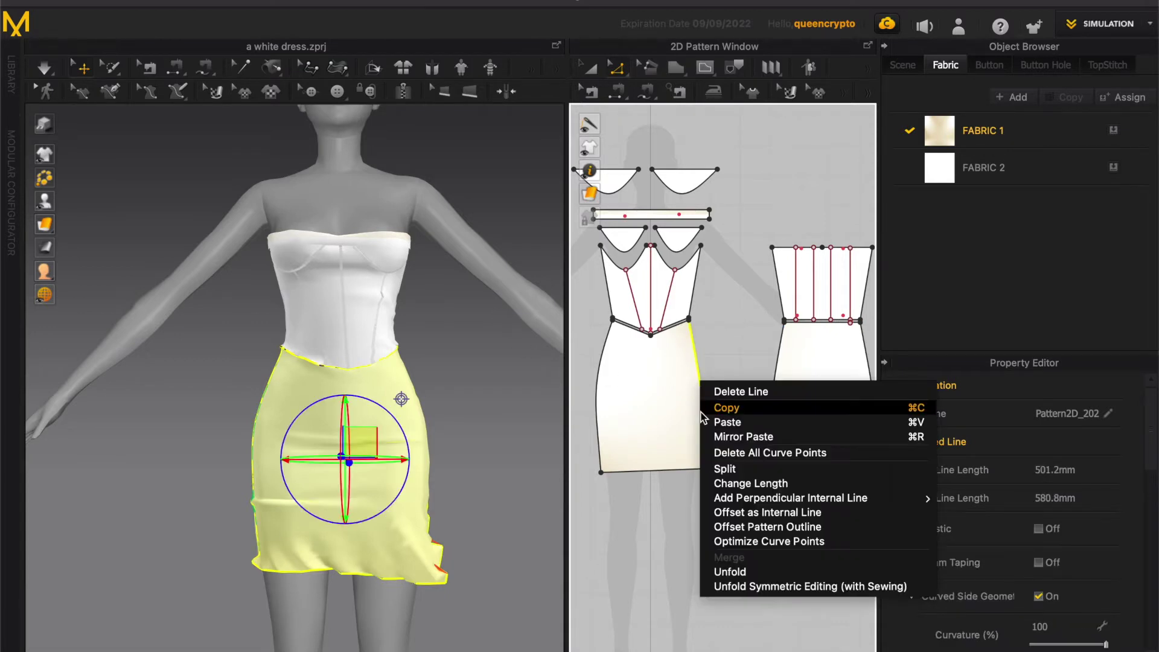
click(706, 404)
key(c)
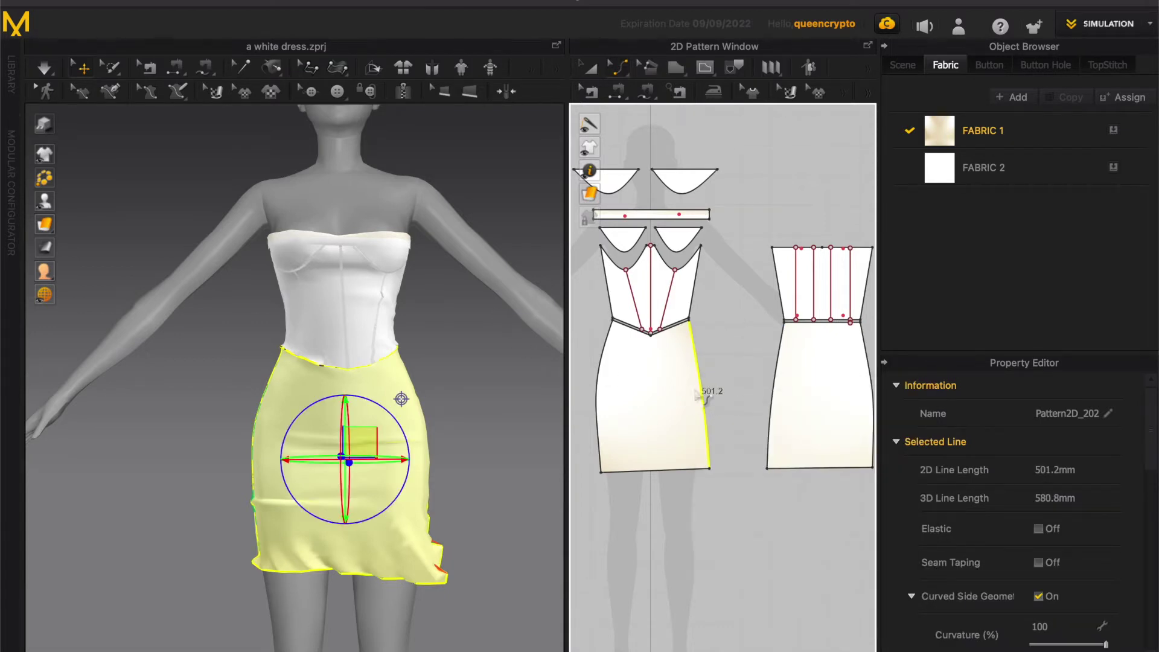
drag(708, 396, 712, 398)
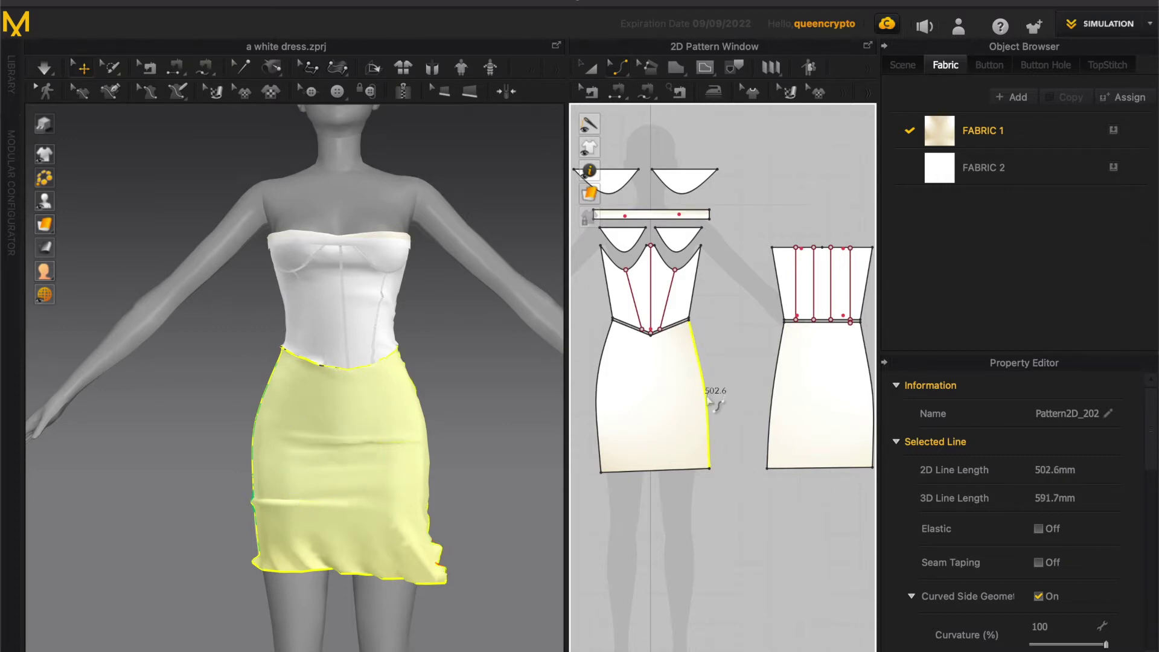
Delete all curve points from both front skirt side seams and lower the right hem corner about 13.5 mm to level the hem.
click(602, 473)
scroll(607, 480, up, 3)
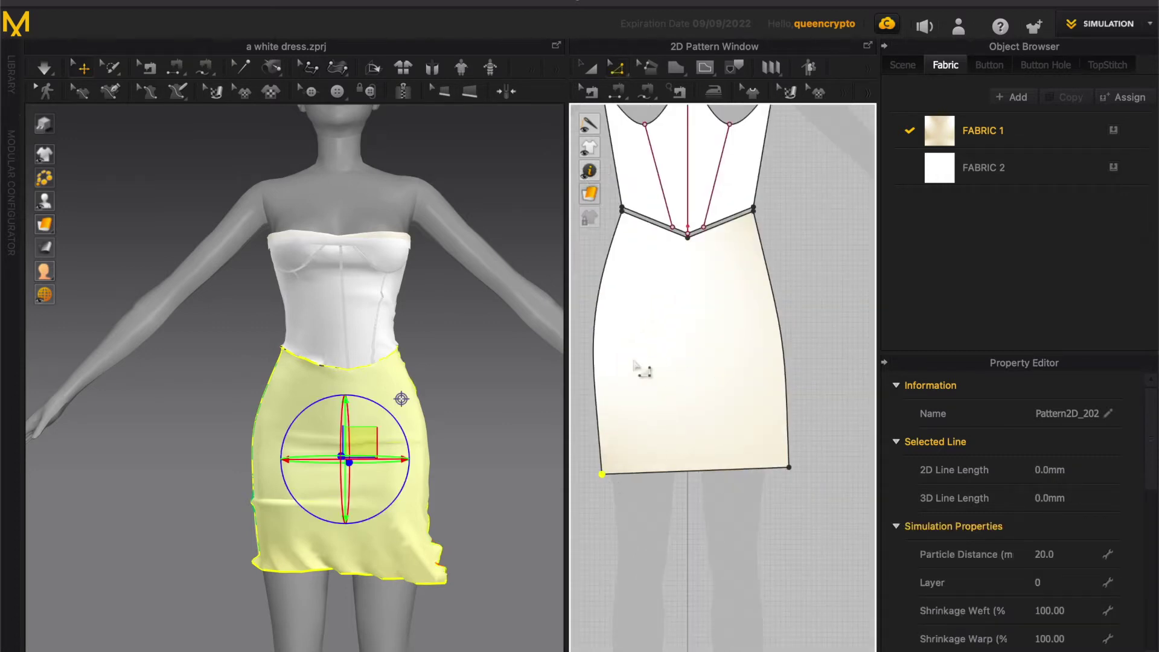
right_click(603, 445)
mouse_move(683, 565)
click(664, 515)
click(782, 339)
right_click(781, 336)
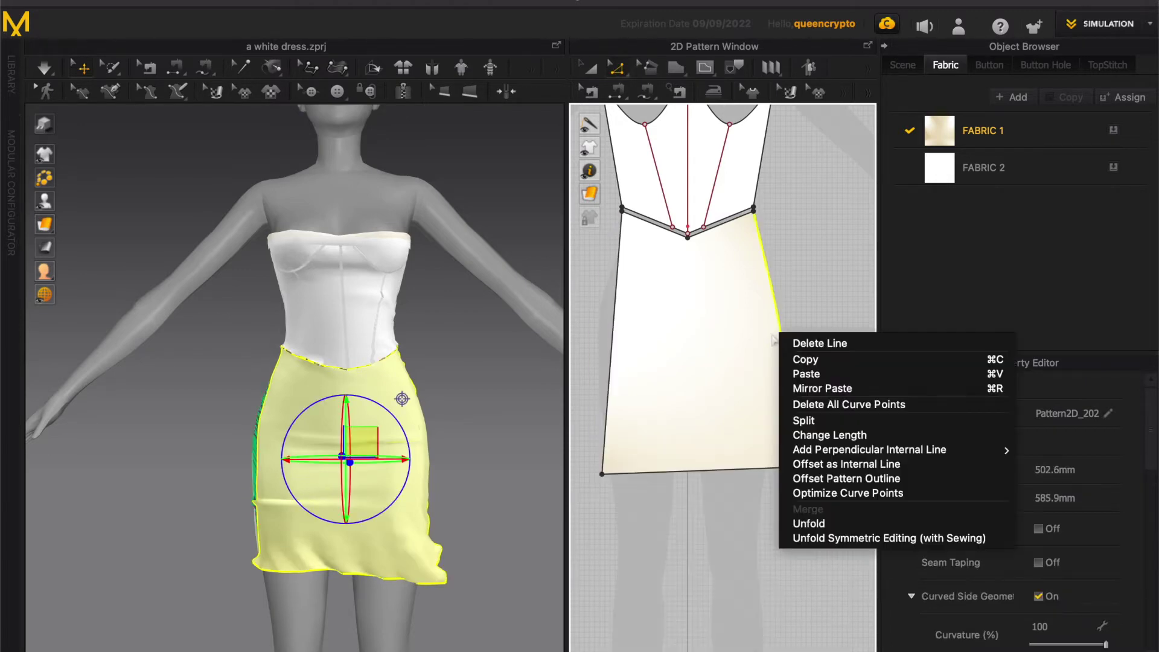
click(808, 404)
drag(790, 473, 790, 479)
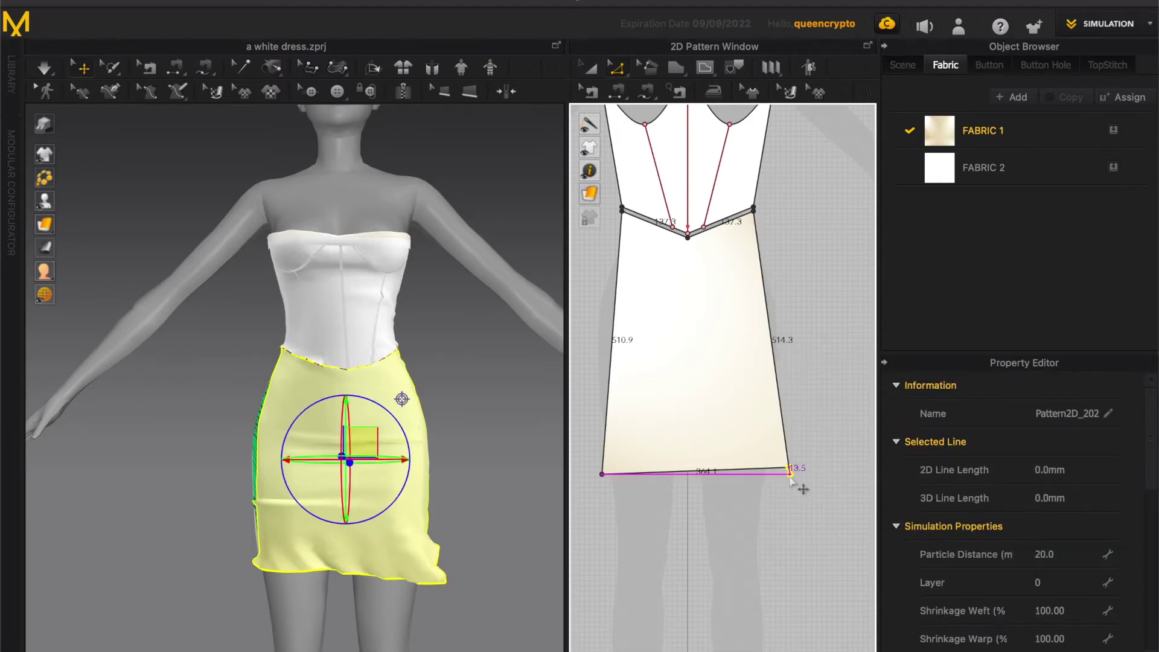
Split both side seams of the front skirt pattern into two equal segments each.
click(612, 378)
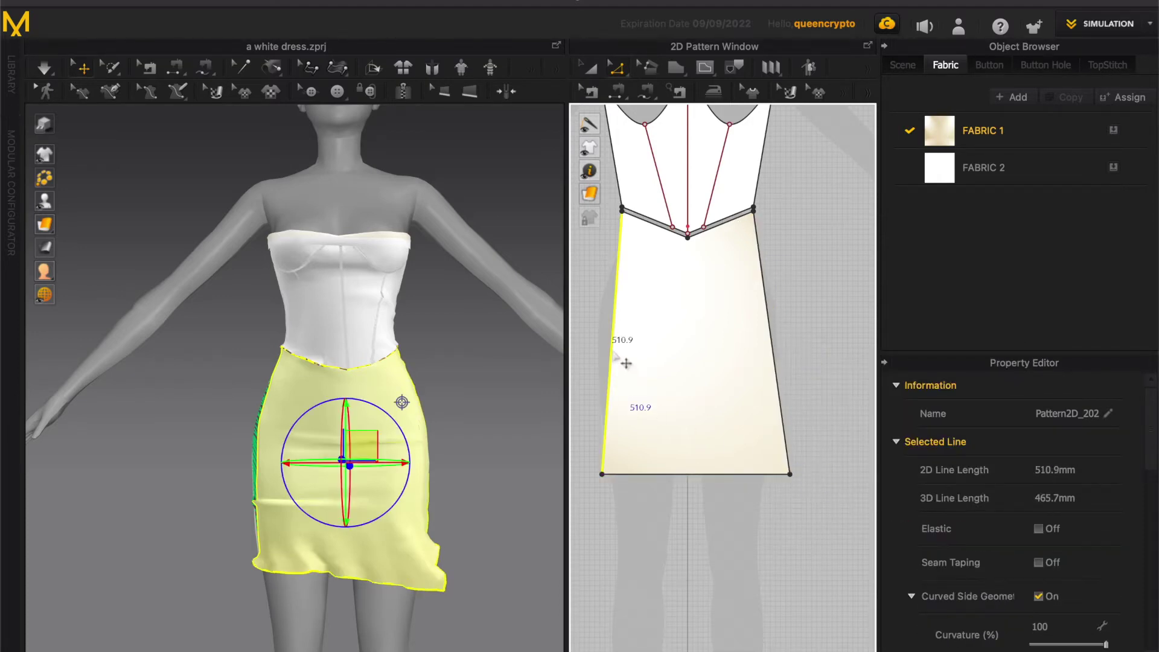
right_click(613, 359)
click(637, 421)
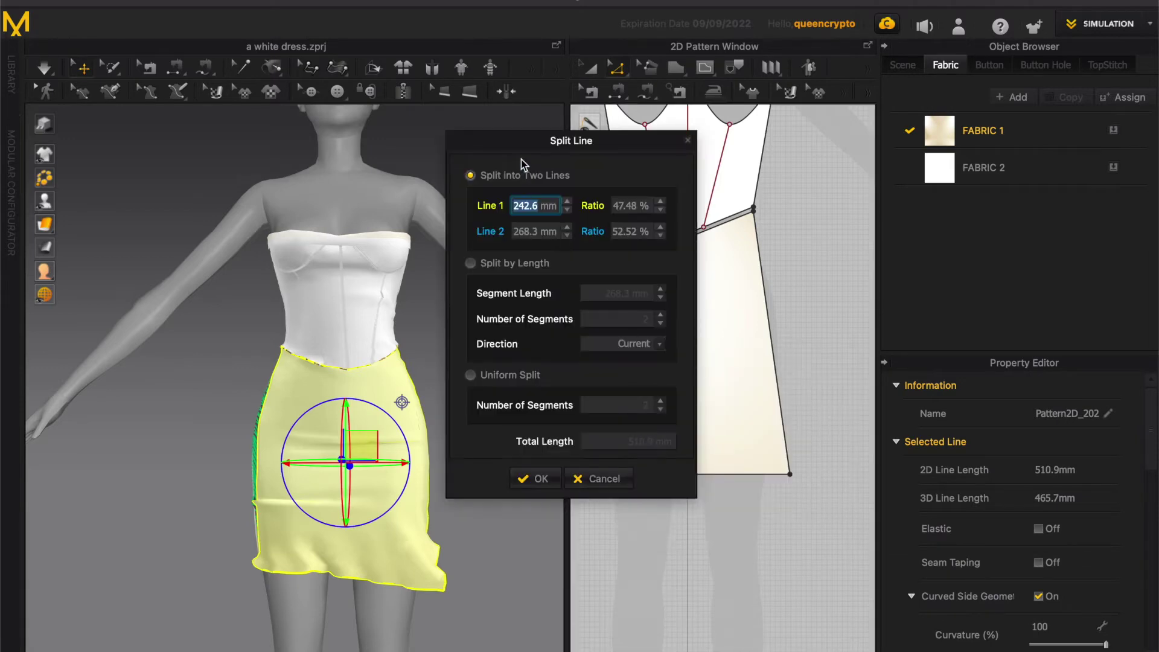
drag(473, 147, 805, 147)
click(822, 372)
click(867, 475)
click(779, 361)
click(771, 341)
right_click(772, 350)
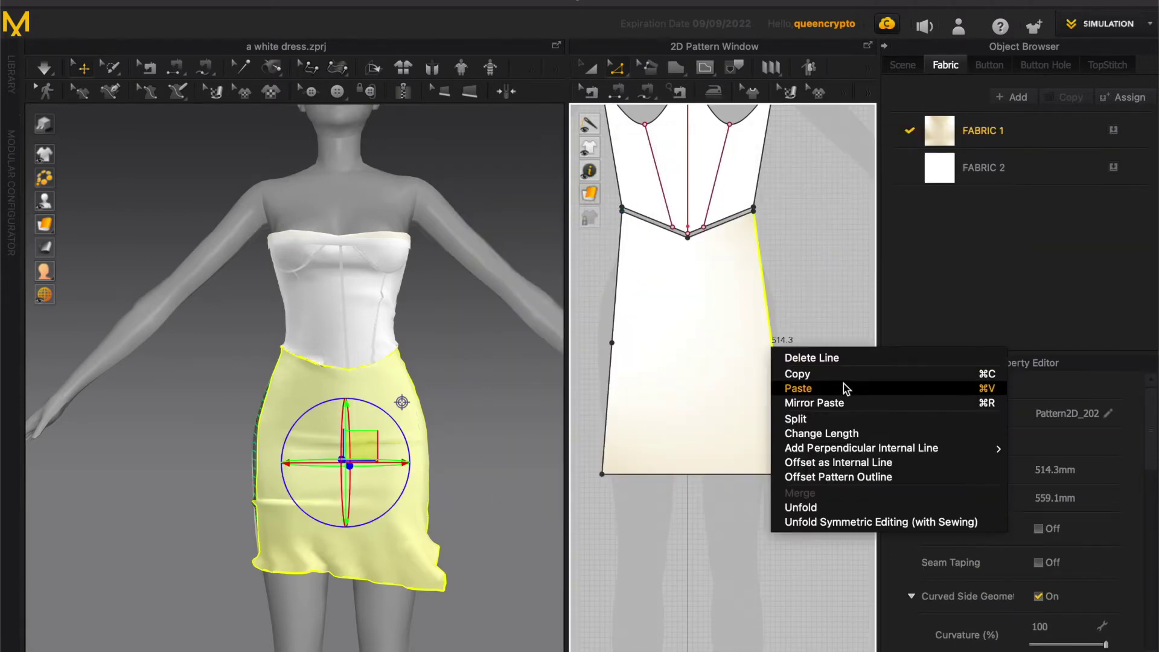
click(796, 419)
click(536, 479)
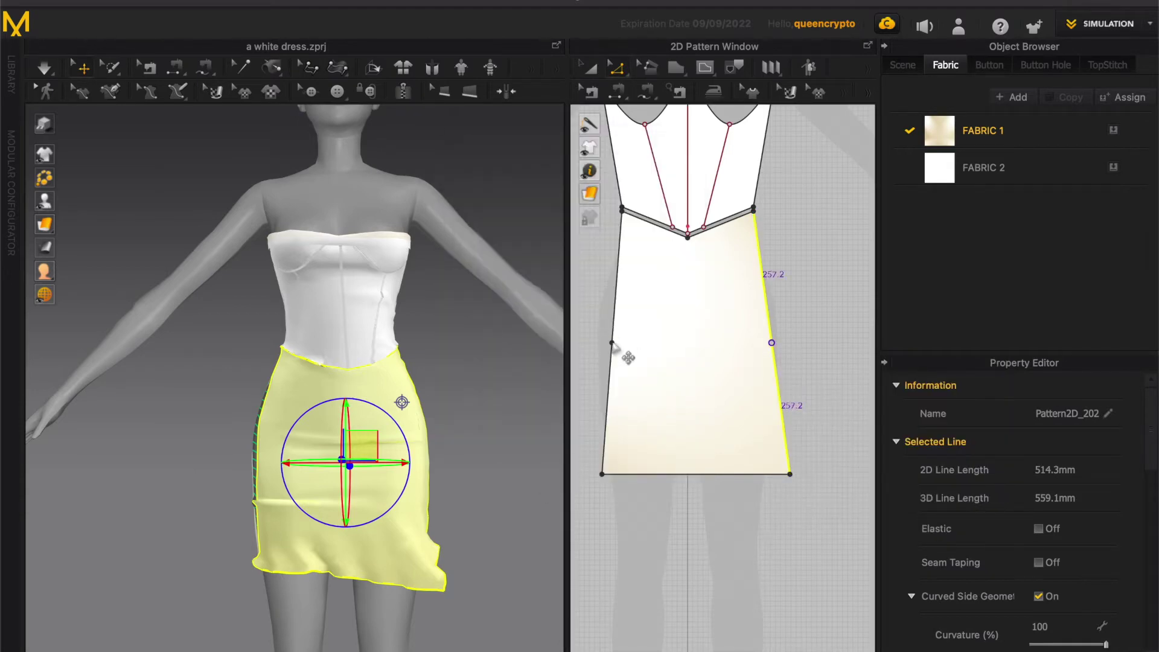
Convert the left side seam's midpoint to a curve point and bow that seam outward over the hip.
click(612, 343)
right_click(614, 345)
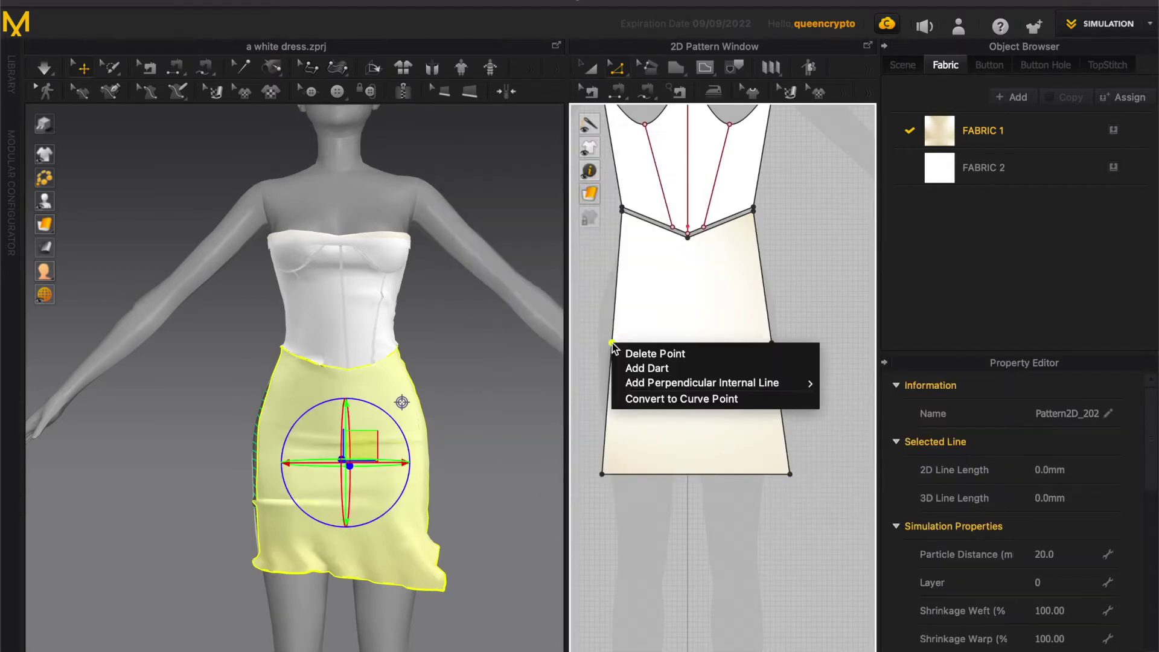
click(684, 400)
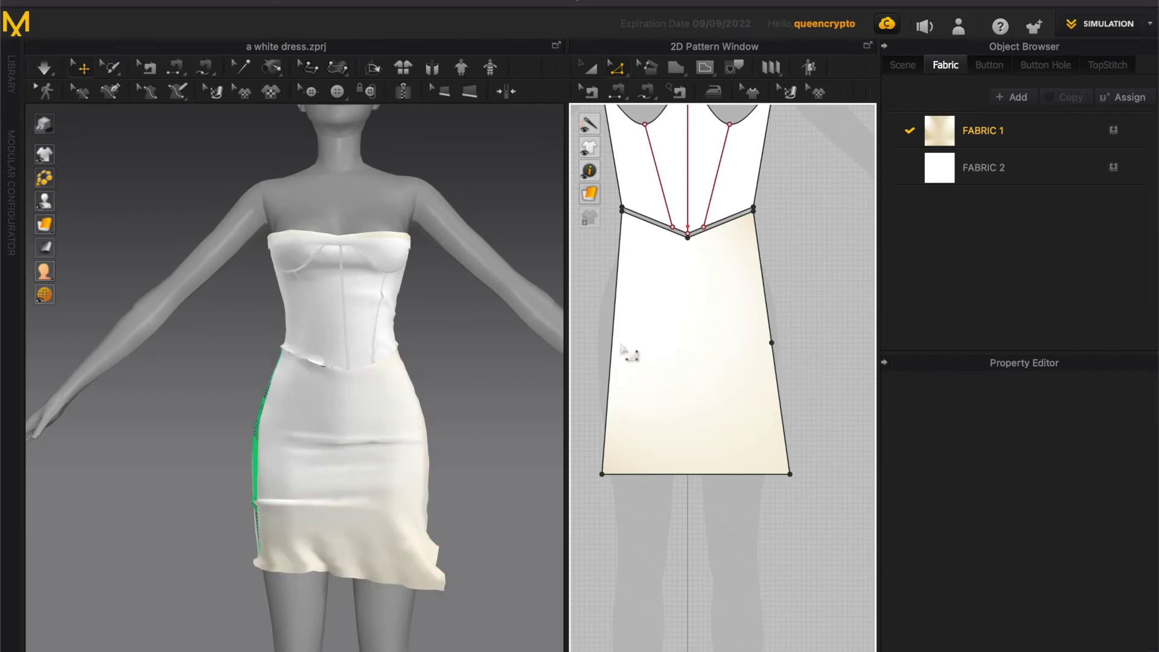
click(621, 348)
drag(622, 348, 602, 347)
Turn the front skirt's right side seam back into a single line and bow it outward to match the left side.
click(773, 344)
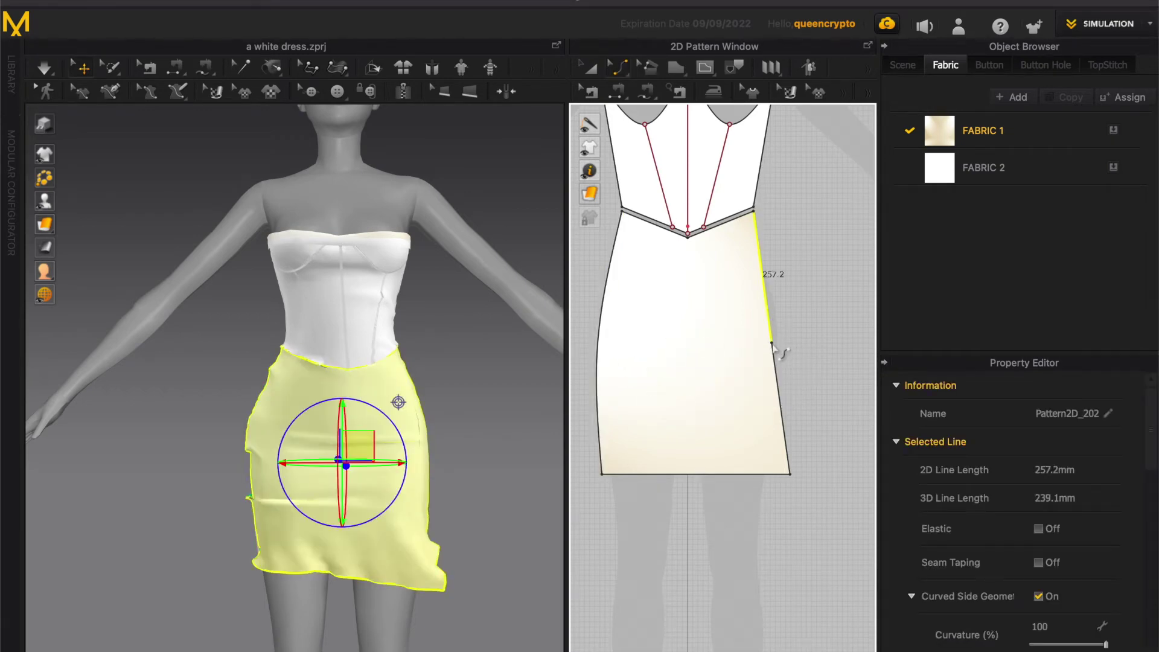
click(772, 344)
right_click(773, 344)
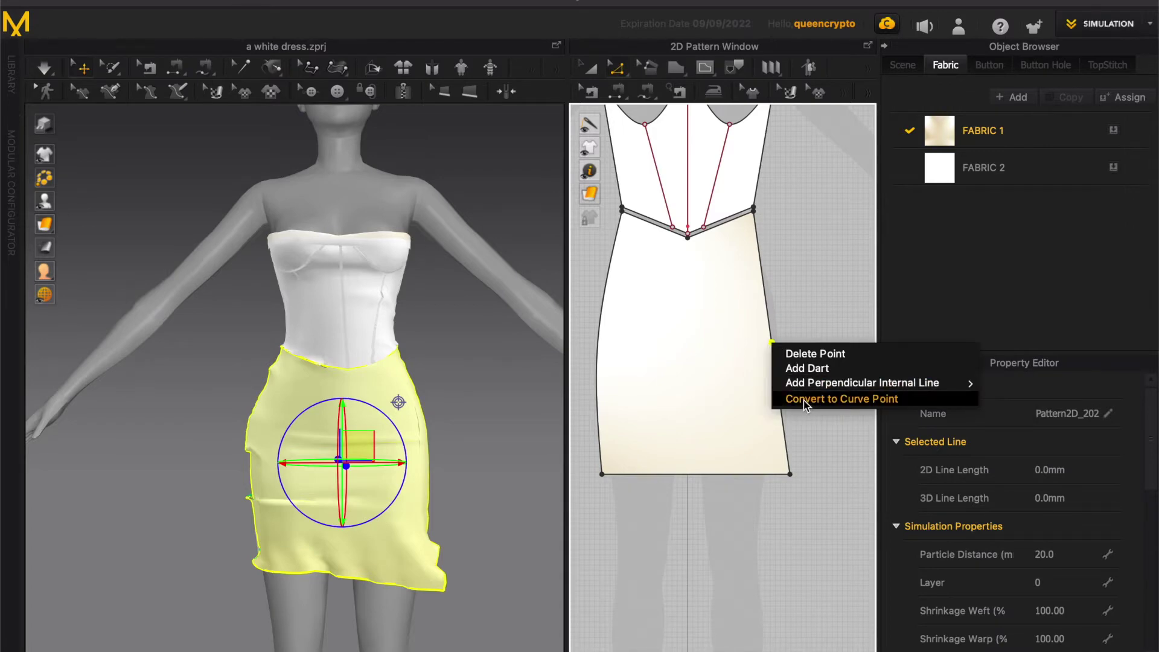
click(779, 353)
key(c)
drag(774, 342, 791, 344)
Run the simulation and tug the front and side of the skirt into place on the avatar.
scroll(474, 362, down, 1)
key(space)
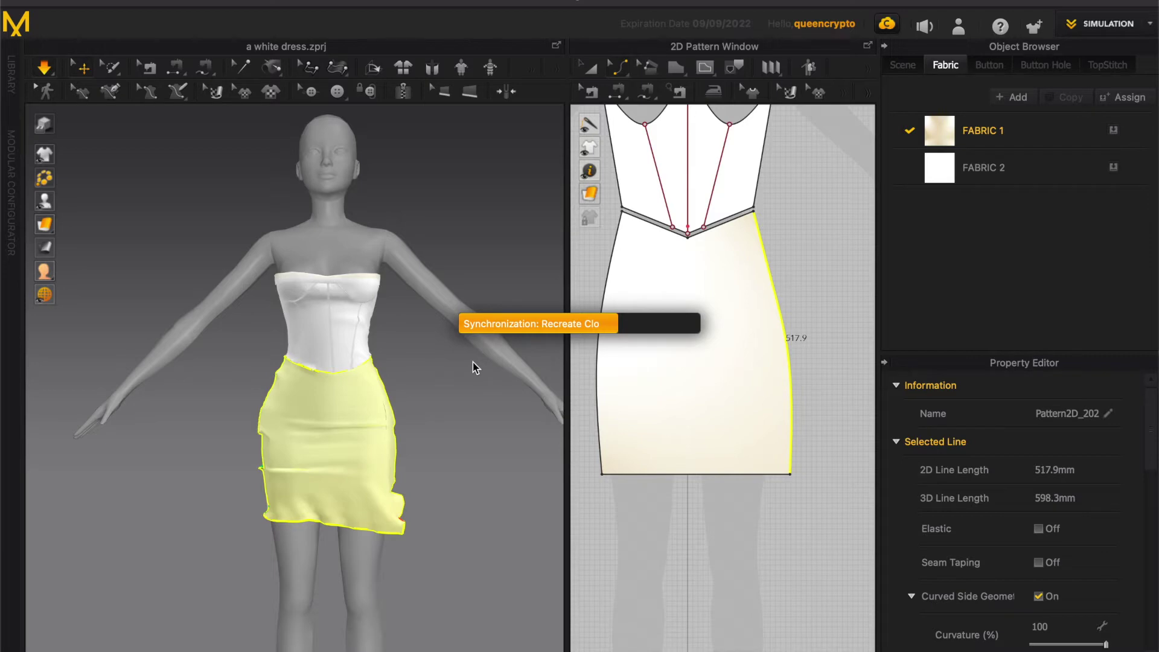
click(466, 374)
drag(300, 377, 385, 585)
drag(273, 451, 248, 453)
click(241, 459)
Tug the back and side seams of the skirt smooth over the avatar's hips while simulating.
right_drag(200, 467, 338, 504)
click(339, 505)
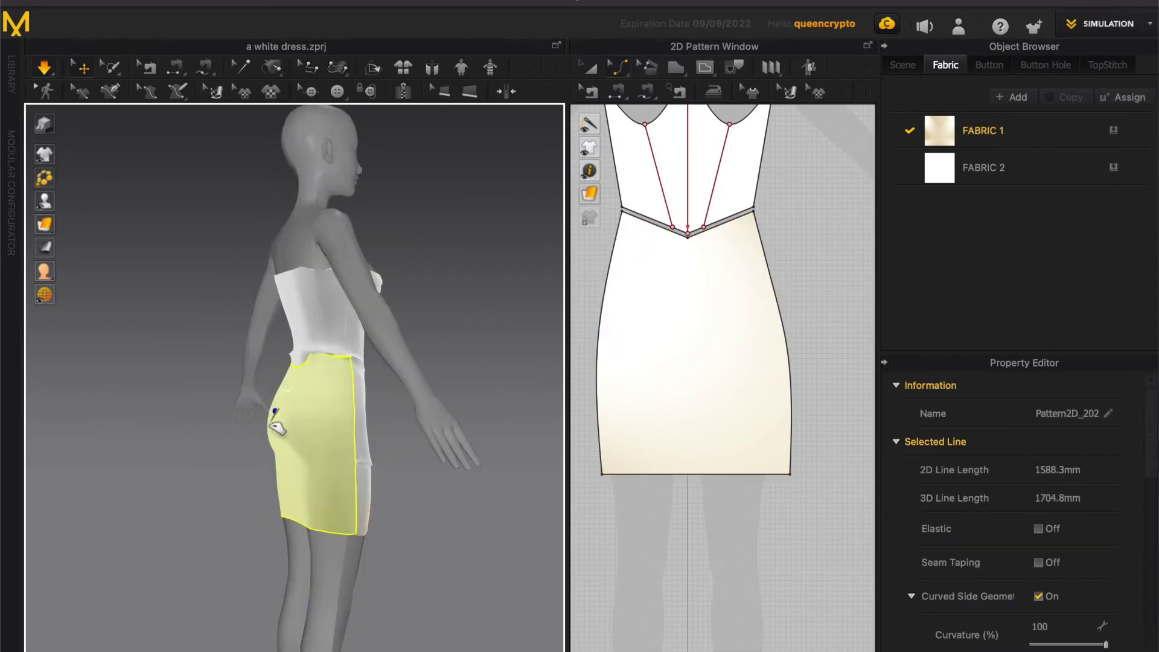
drag(355, 375, 362, 425)
right_drag(363, 426, 238, 432)
drag(353, 409, 469, 482)
right_click(474, 416)
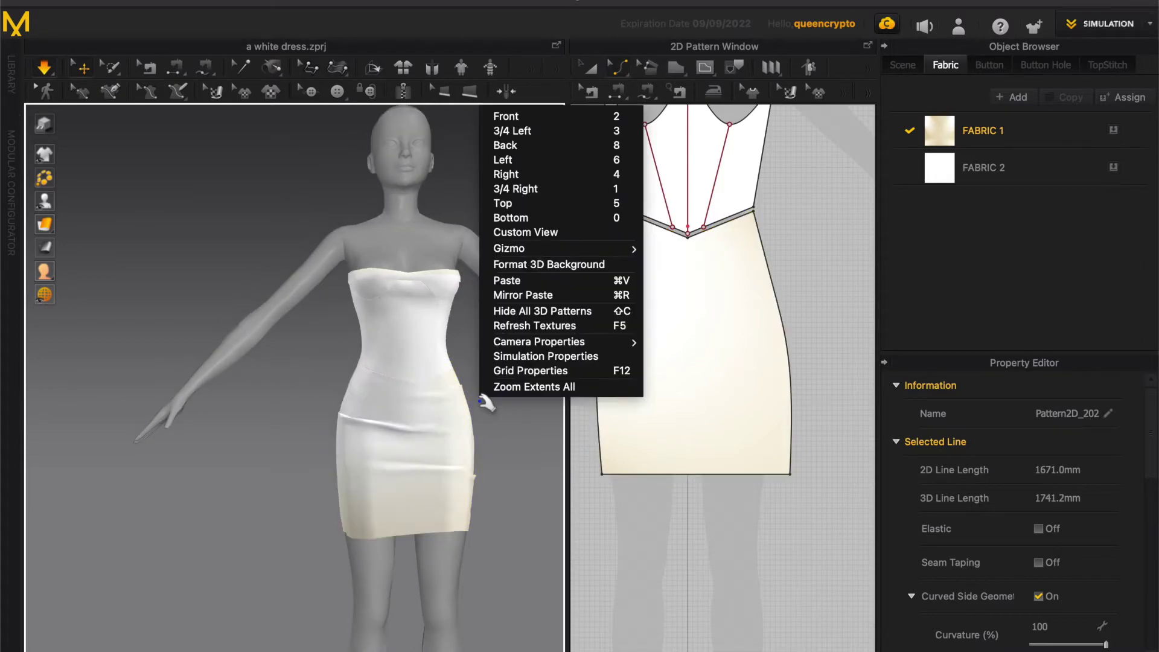
click(495, 438)
Draw a vertical internal line about 458 mm long down the front skirt's centre, from the waist point to the hem.
scroll(678, 361, down, 5)
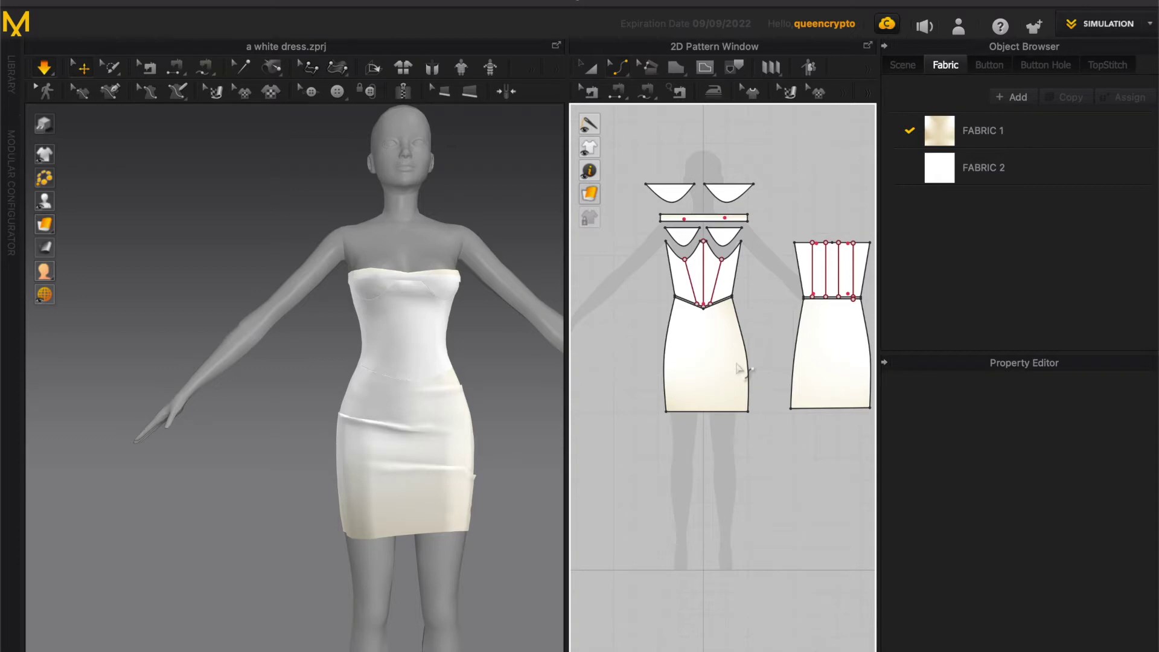
key(a)
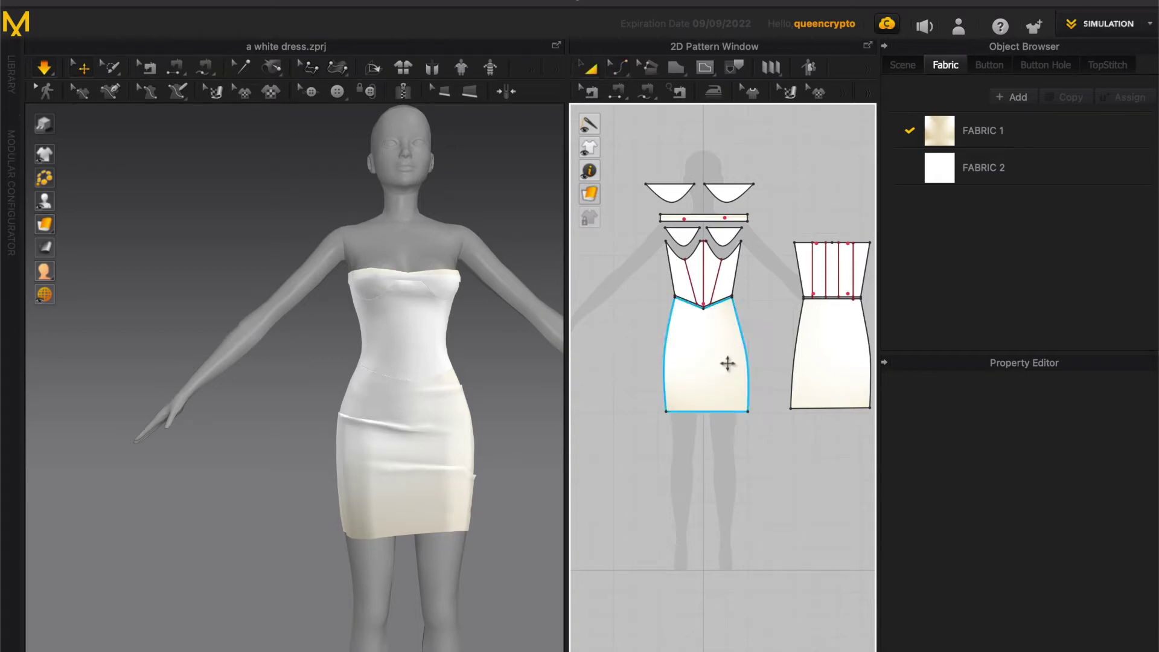
click(728, 363)
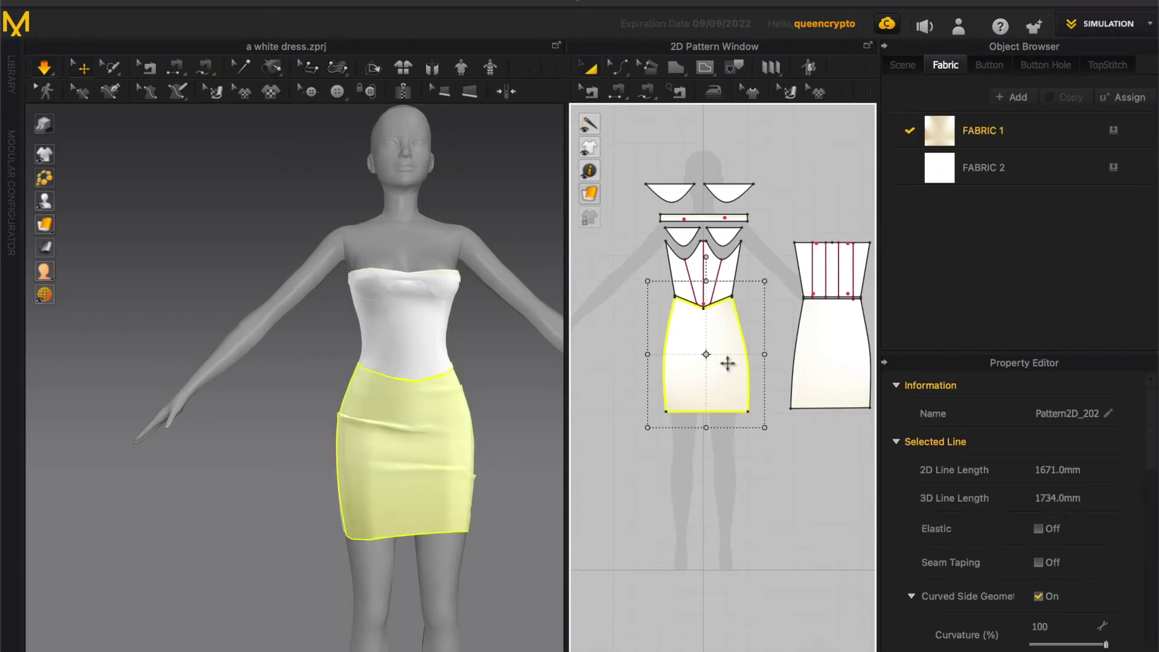
click(725, 449)
scroll(724, 441, up, 5)
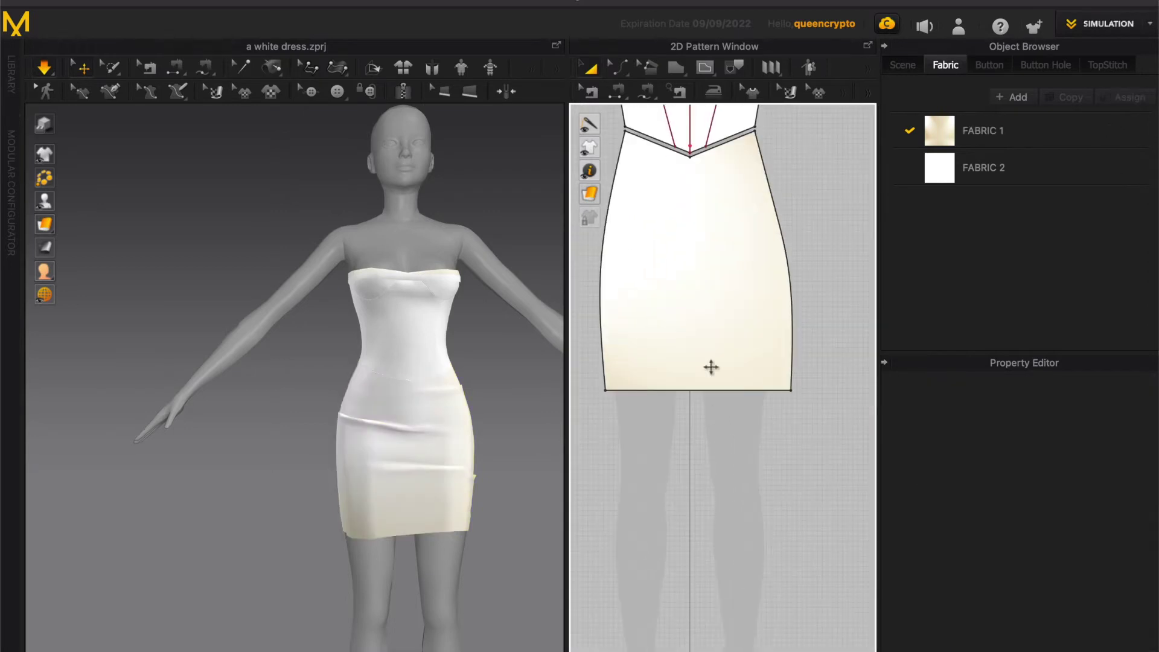
click(705, 67)
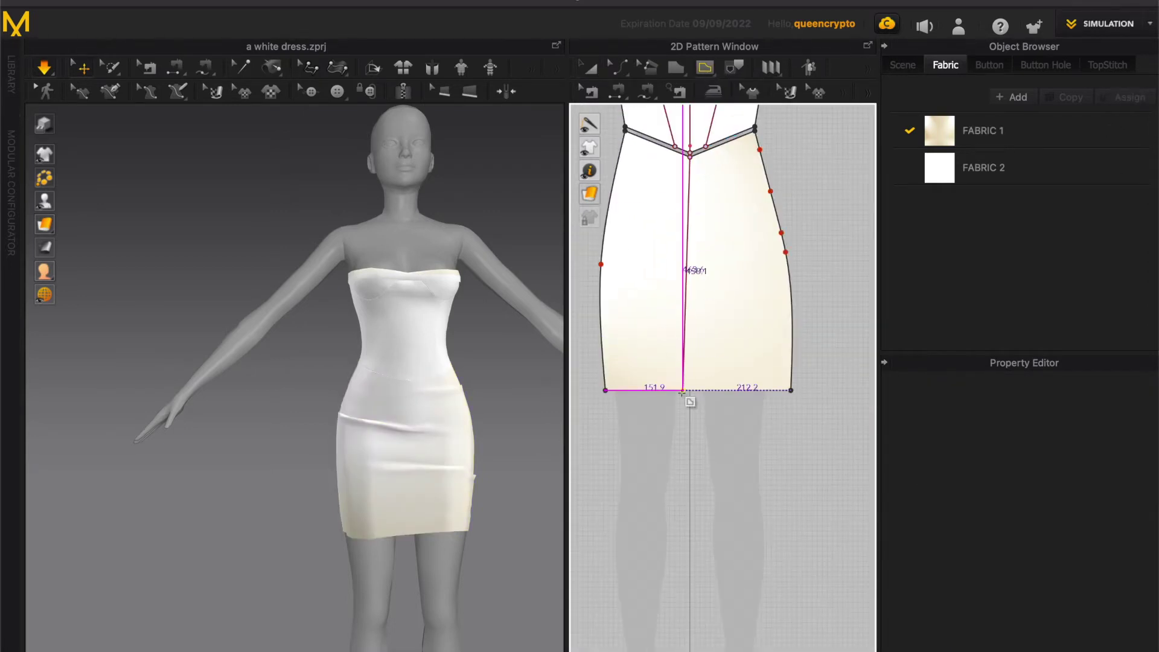
scroll(691, 389, up, 3)
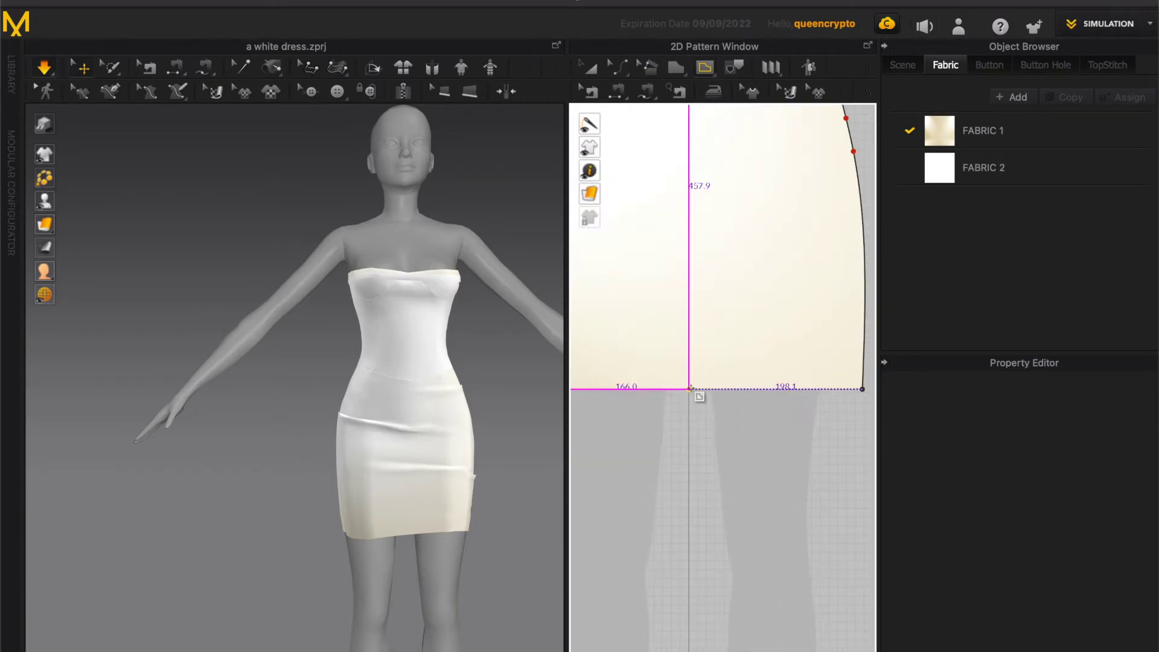
double_click(690, 390)
scroll(691, 398, down, 3)
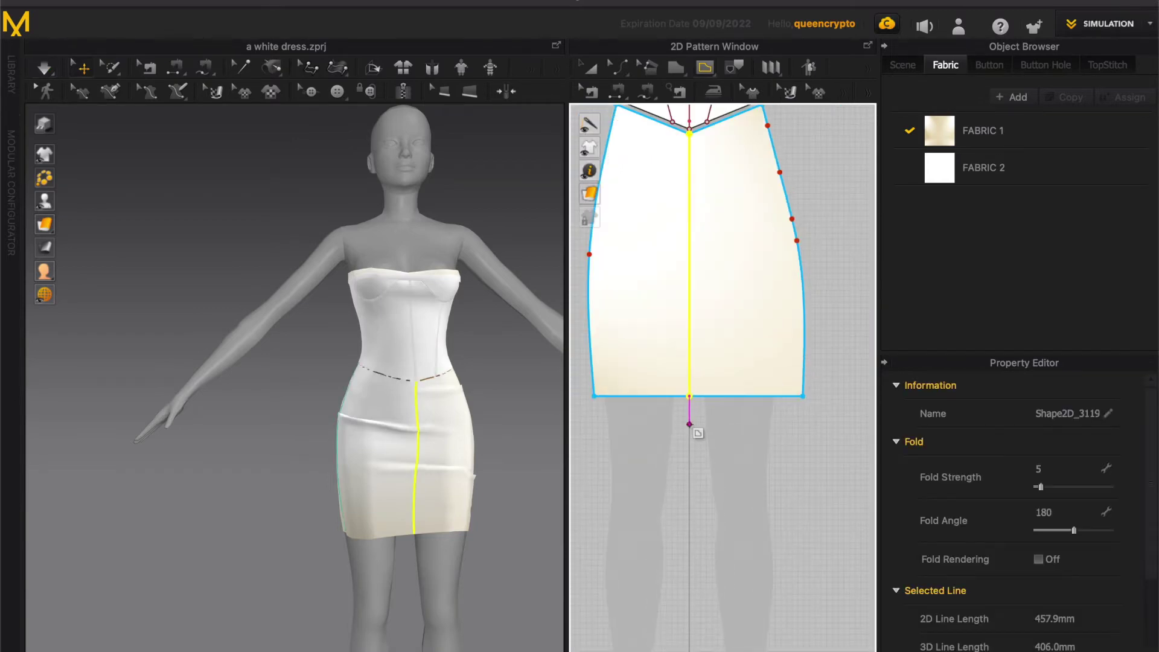
Cut the front skirt pattern along its centre line and delete the right half.
right_click(690, 285)
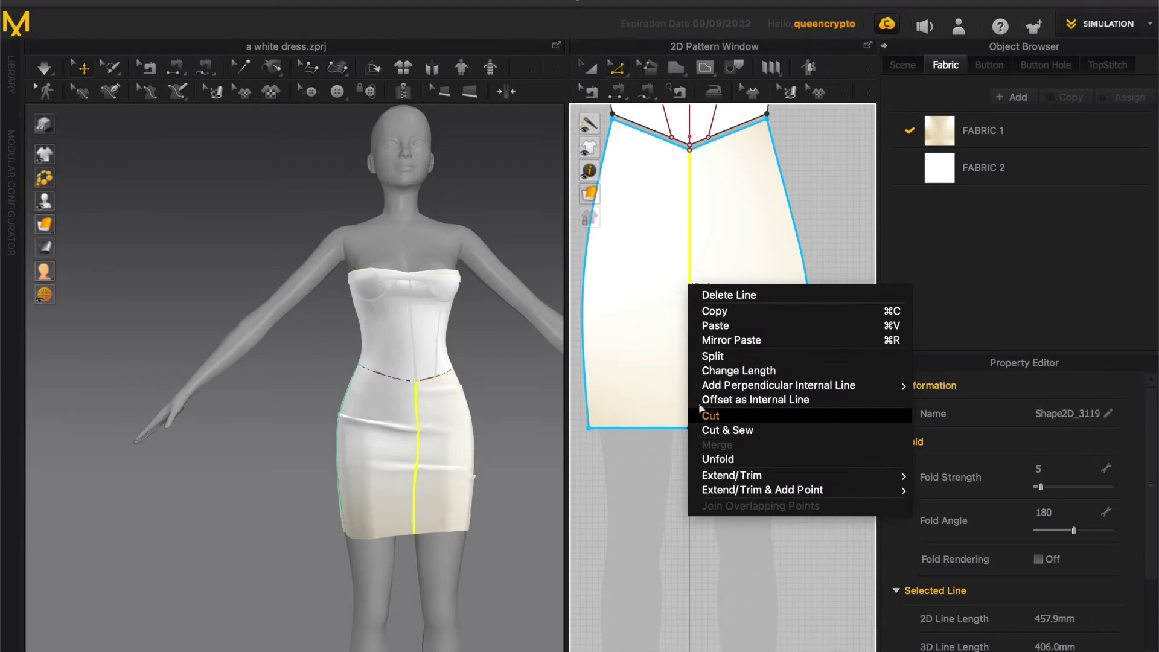
click(710, 416)
key(a)
click(735, 313)
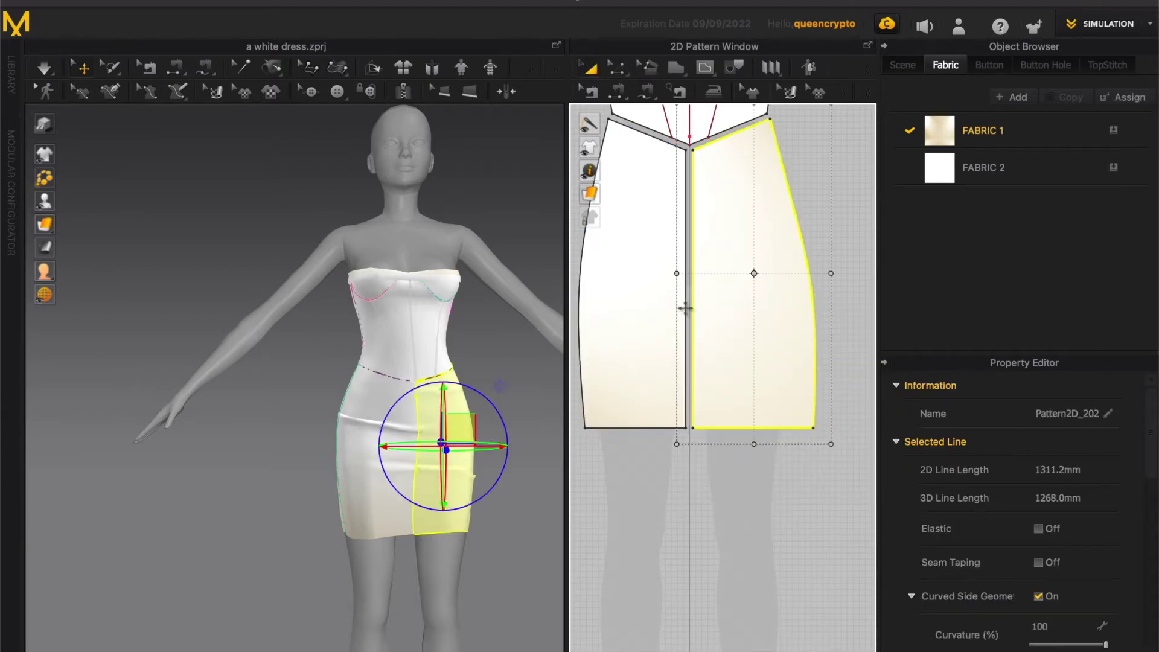
key(Delete)
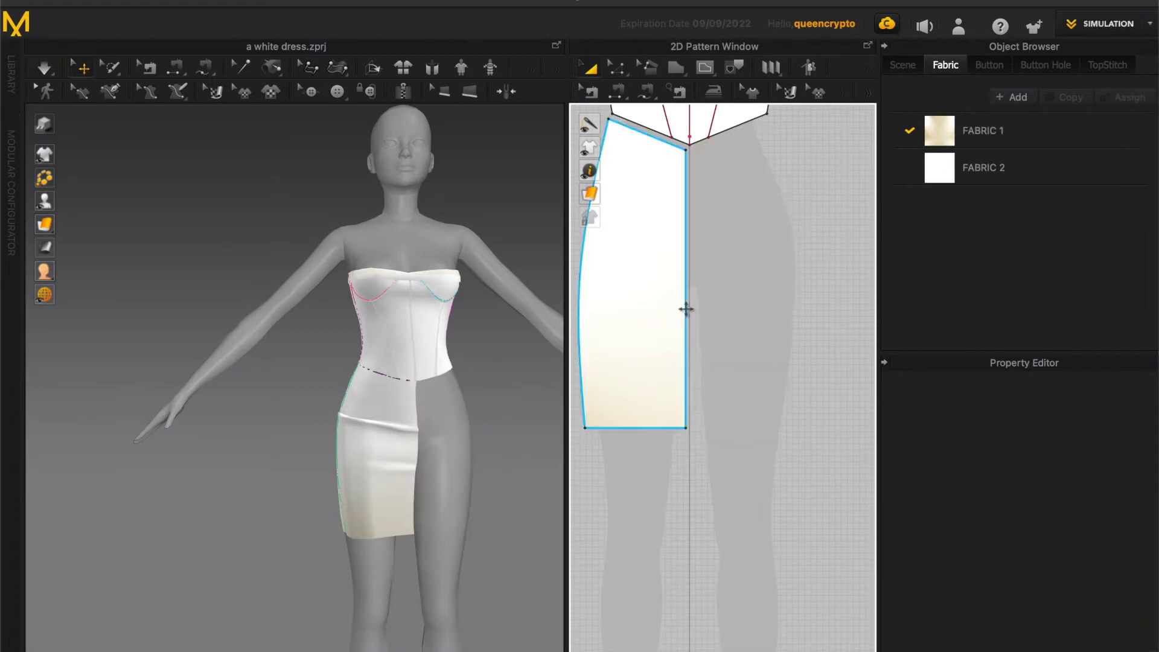
Unfold the half front skirt pattern along its straight centre edge to make a full symmetrical piece.
click(686, 309)
key(z)
click(686, 309)
right_click(686, 309)
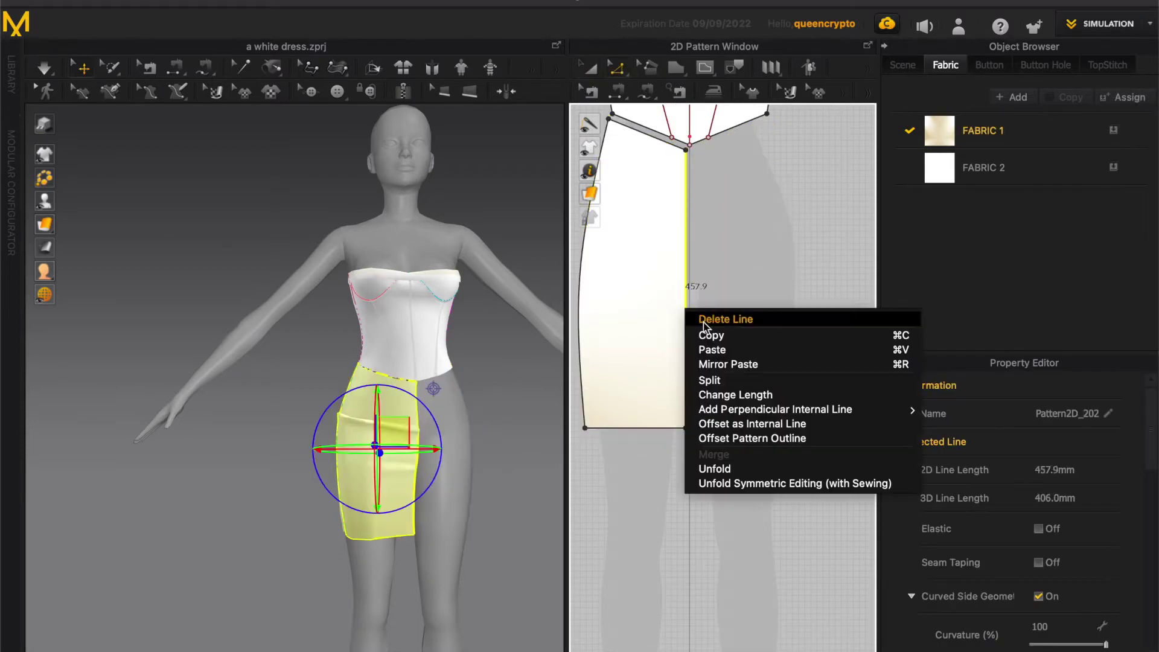
click(715, 469)
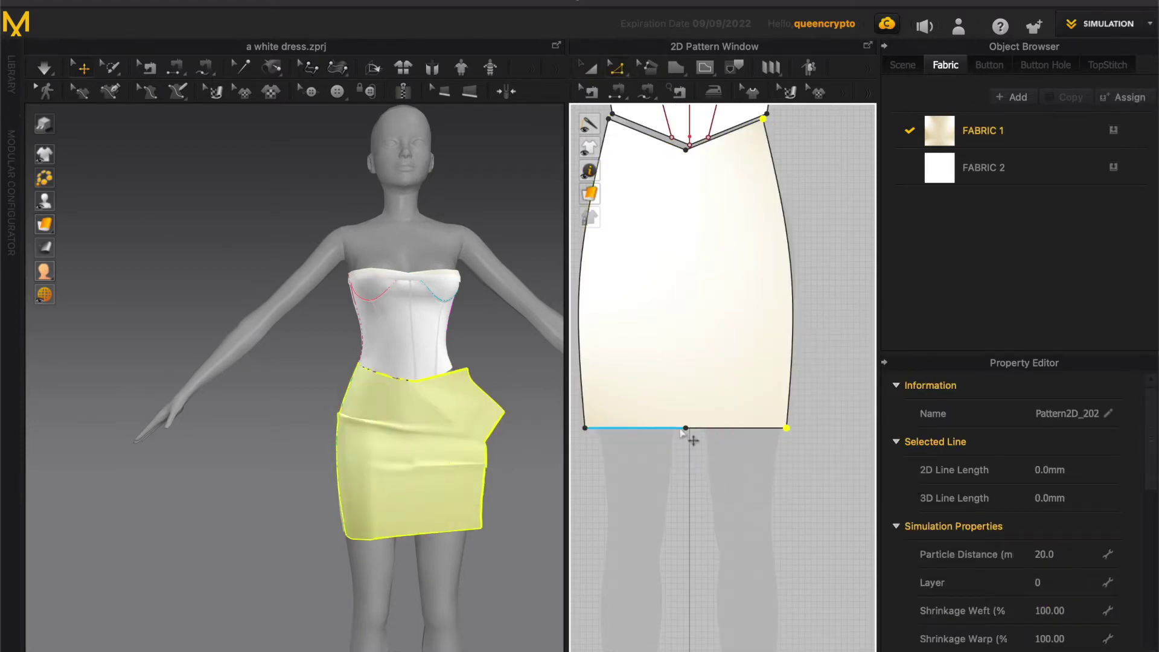
scroll(688, 441, down, 3)
scroll(744, 356, down, 3)
scroll(744, 355, up, 4)
click(614, 356)
click(753, 335)
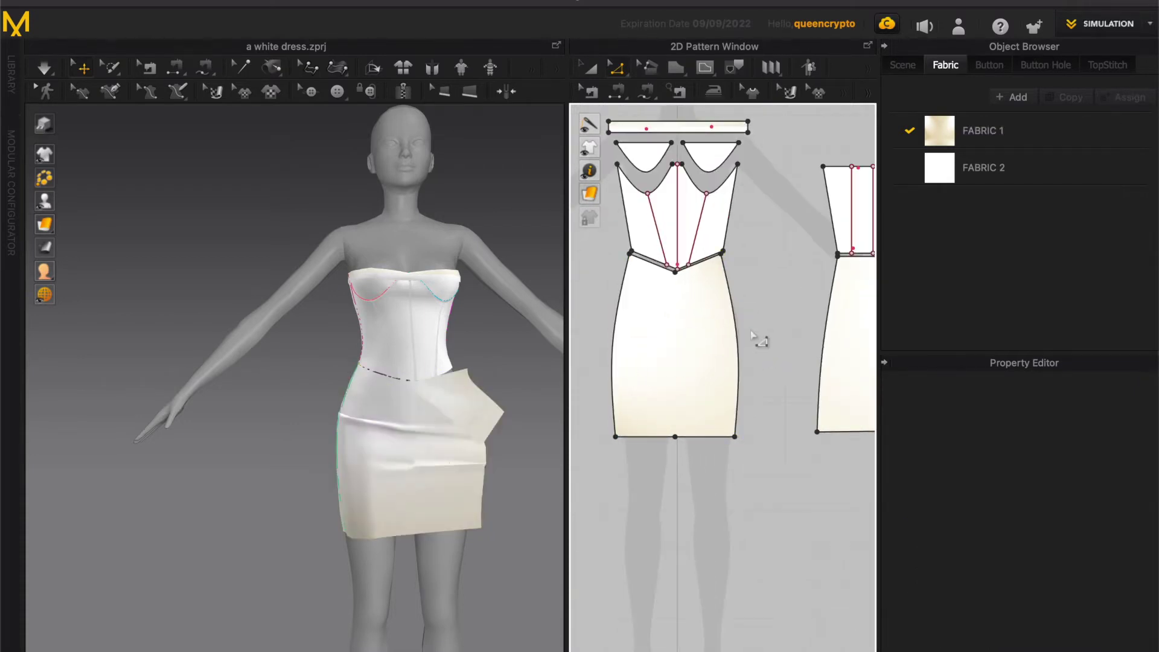
Try to widen the front skirt by moving both corner points of its right side outward.
click(723, 255)
shift+click(736, 437)
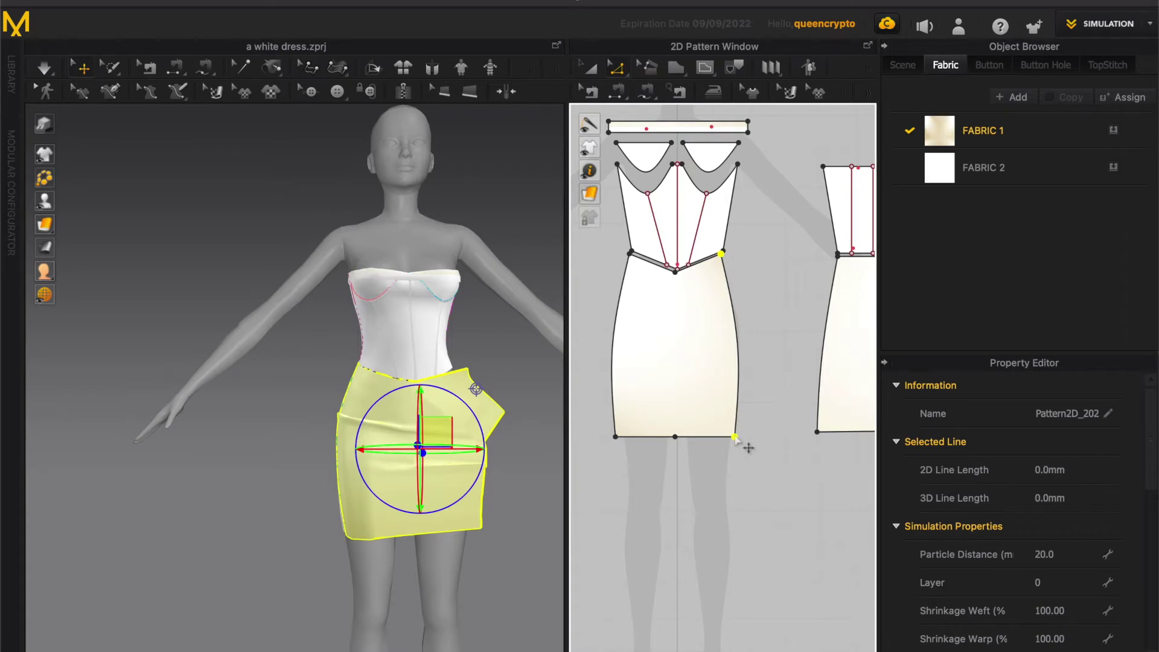
drag(735, 438, 745, 438)
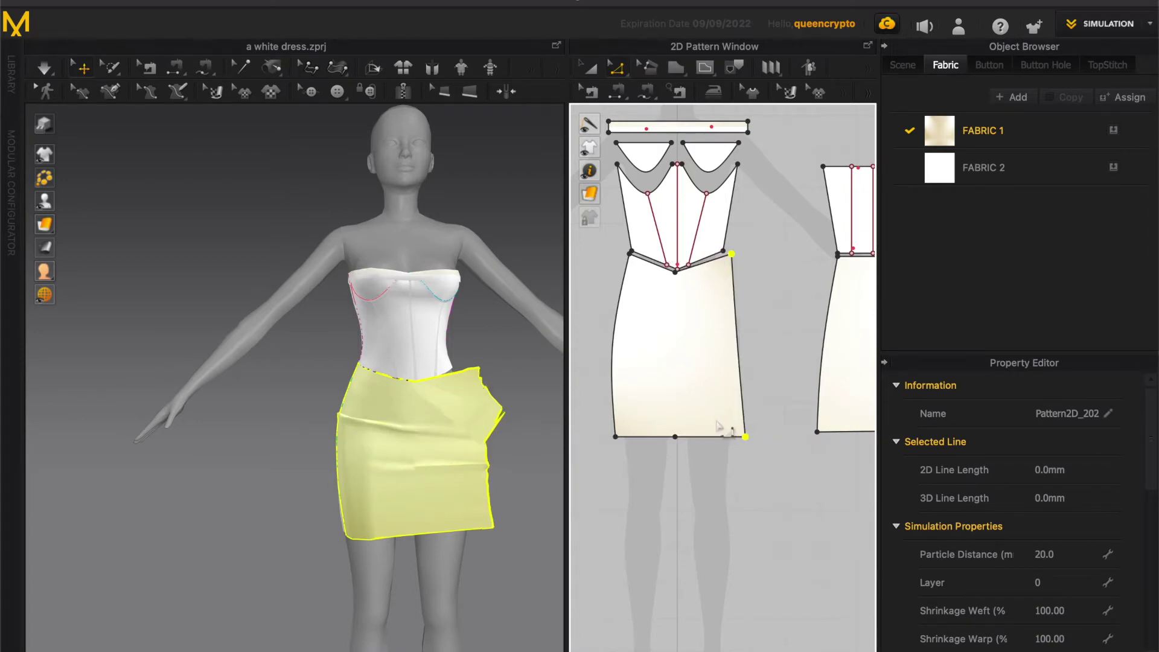
key(super+z)
click(713, 468)
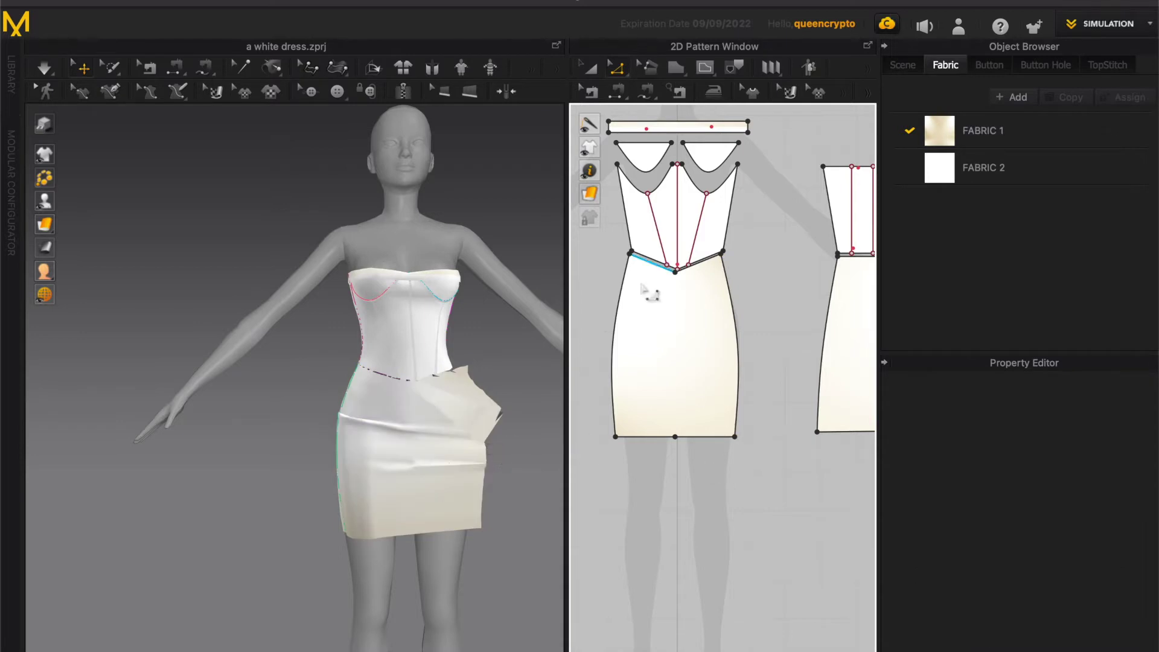
Sew the front skirt's open right side edge to the matching side edge of the back skirt.
click(622, 93)
right_drag(486, 394, 416, 399)
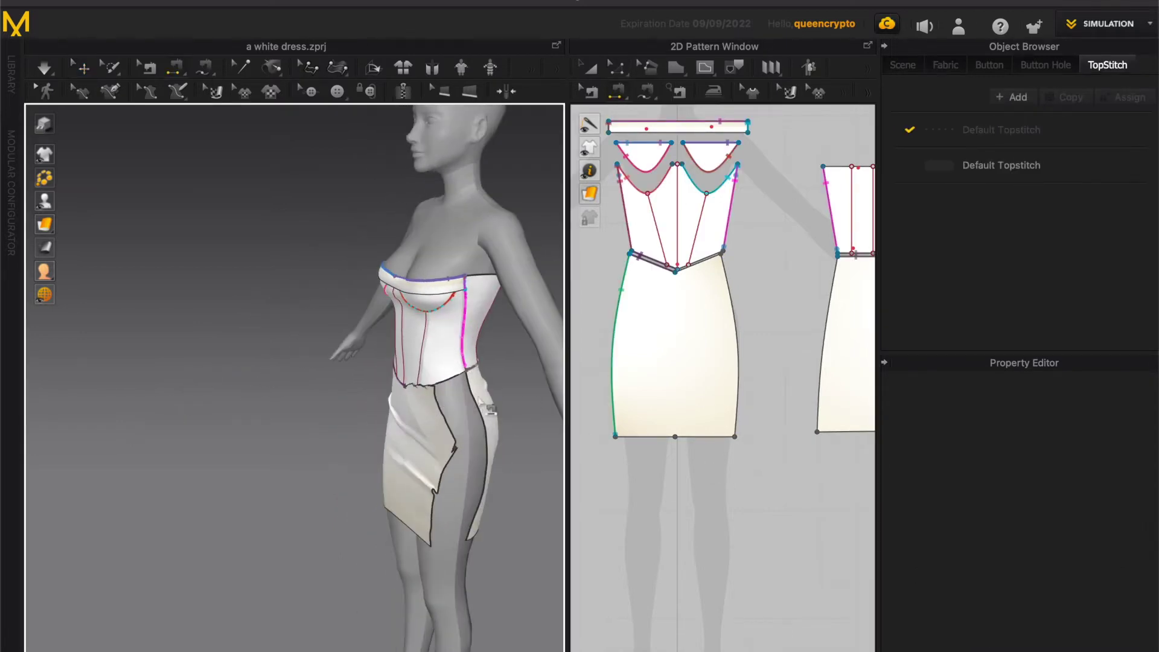
click(440, 409)
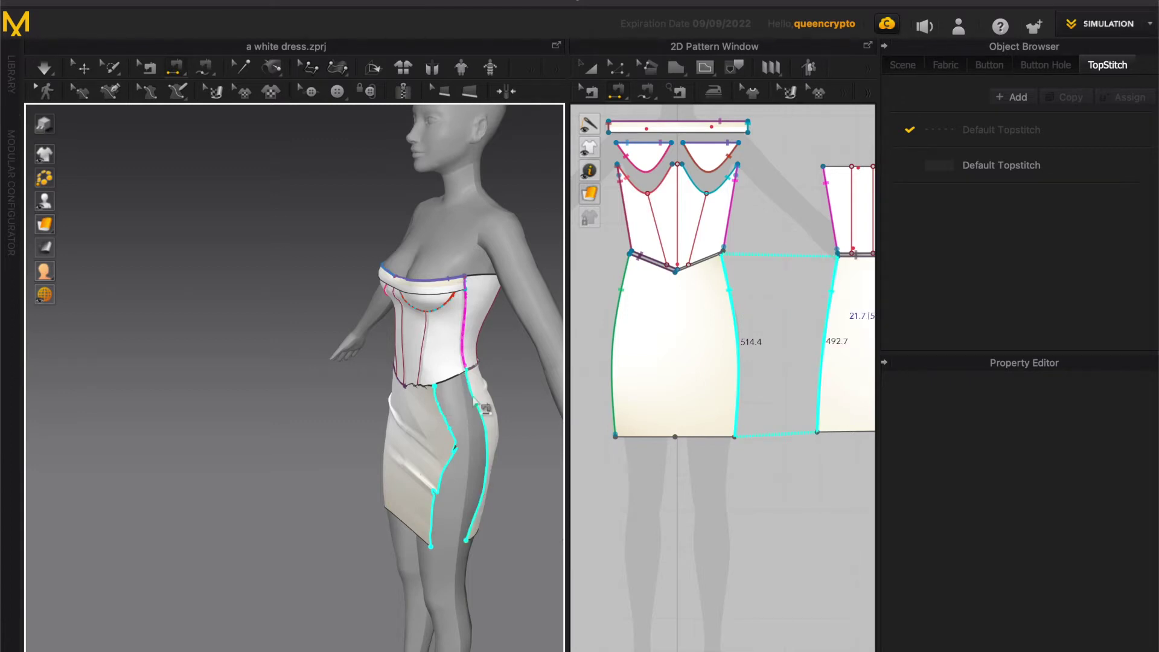
click(476, 405)
Simulate the garment and tug the front skirt's waist toward the side to smooth it over the hips.
key(space)
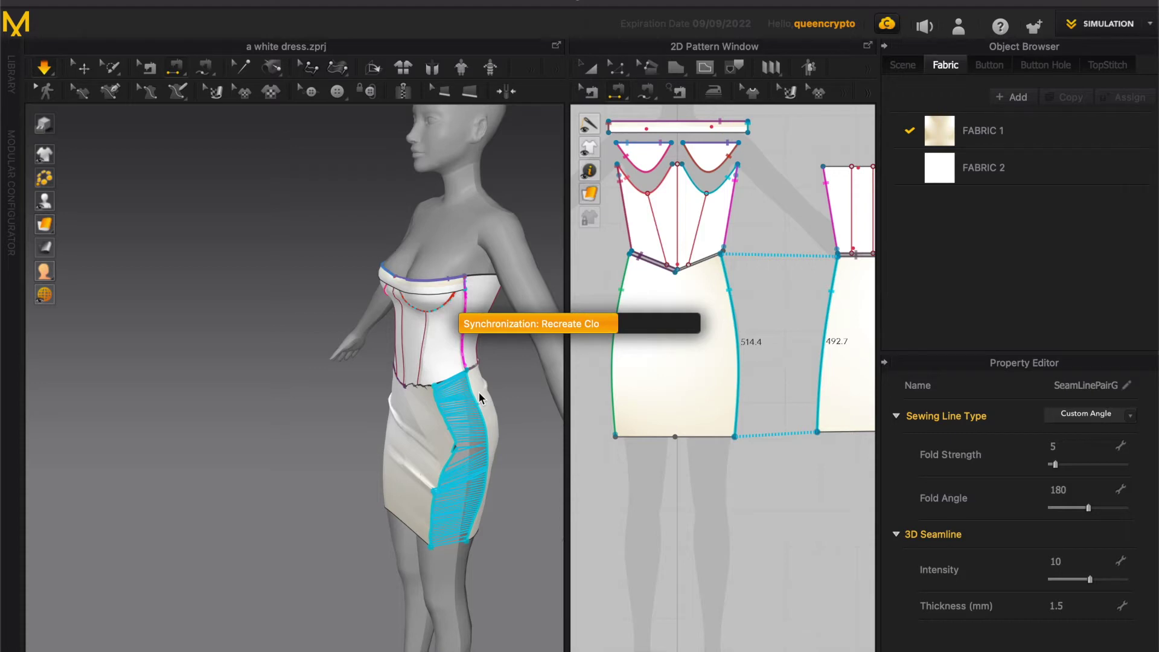
right_drag(354, 441, 412, 436)
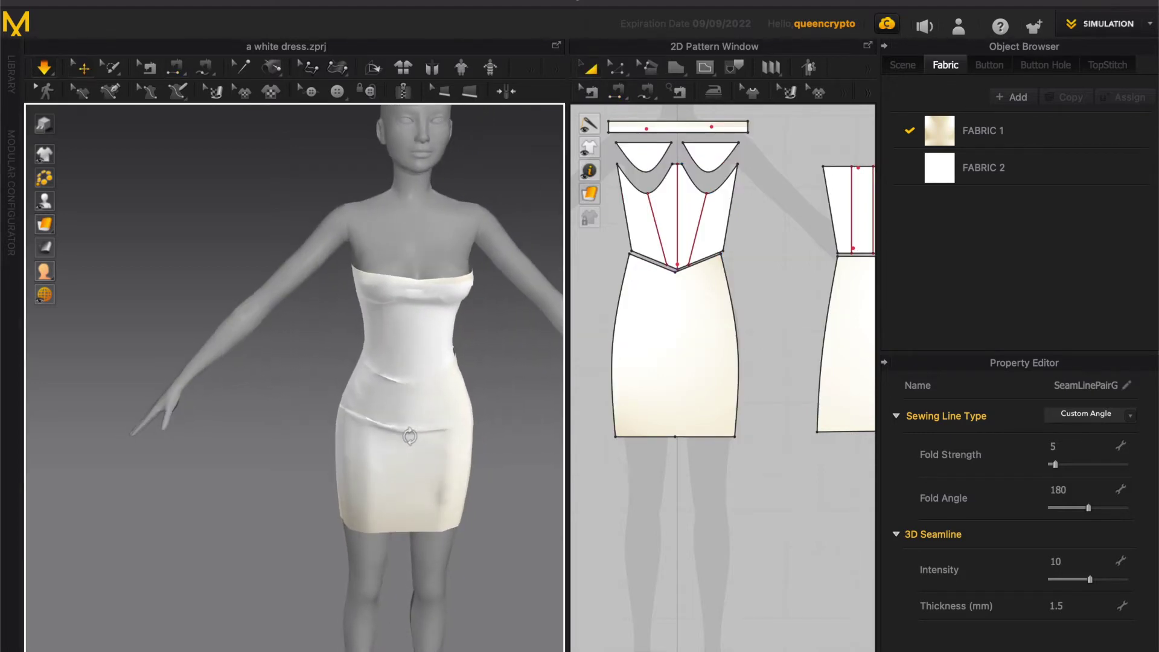
click(394, 368)
drag(394, 368, 344, 388)
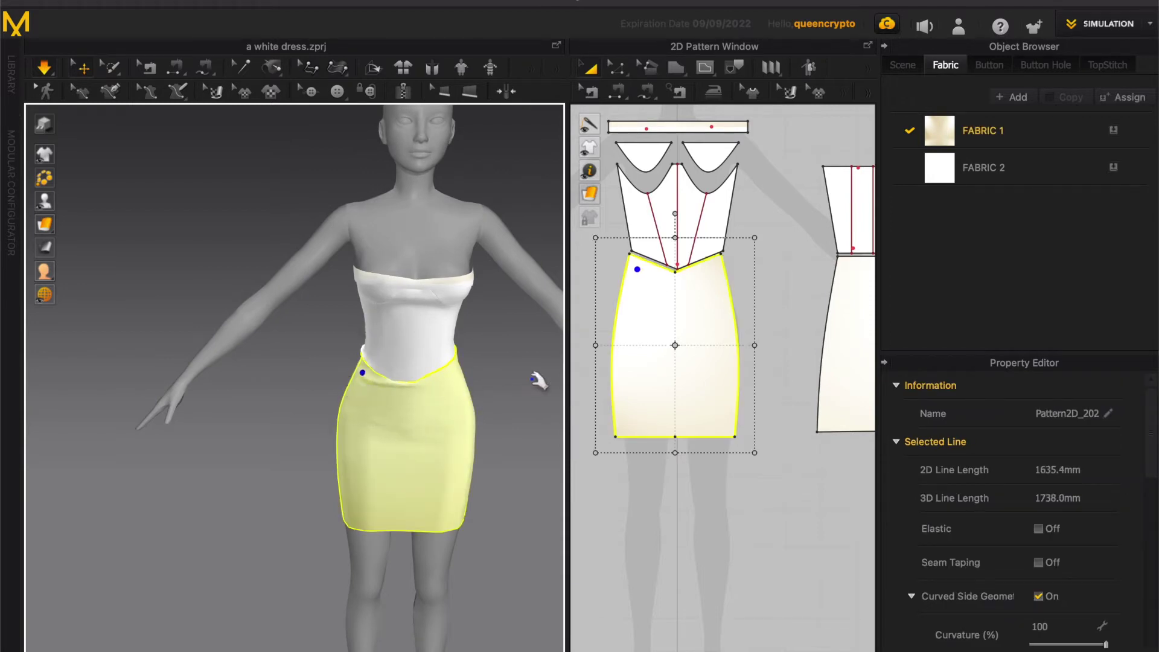
click(505, 417)
Draw two vertical internal lines, about 482 mm and 484.5 mm long, from waist to hem on either side of the front skirt's centre.
click(617, 91)
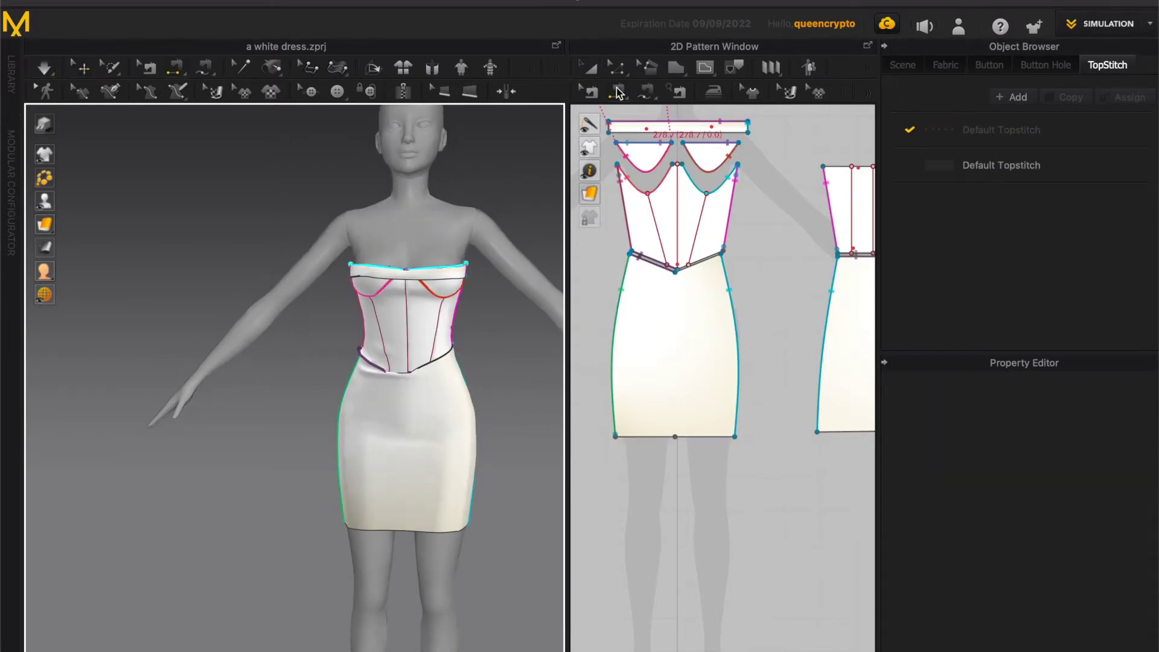
click(705, 67)
scroll(660, 264, up, 3)
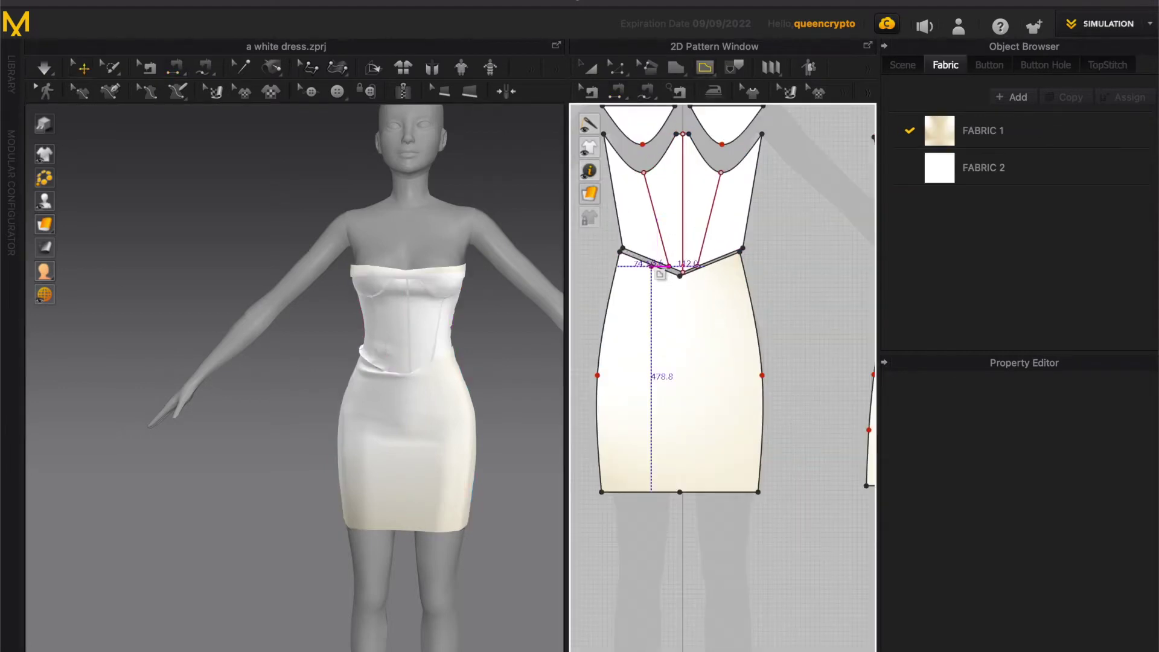
click(653, 265)
double_click(652, 492)
scroll(719, 266, up, 2)
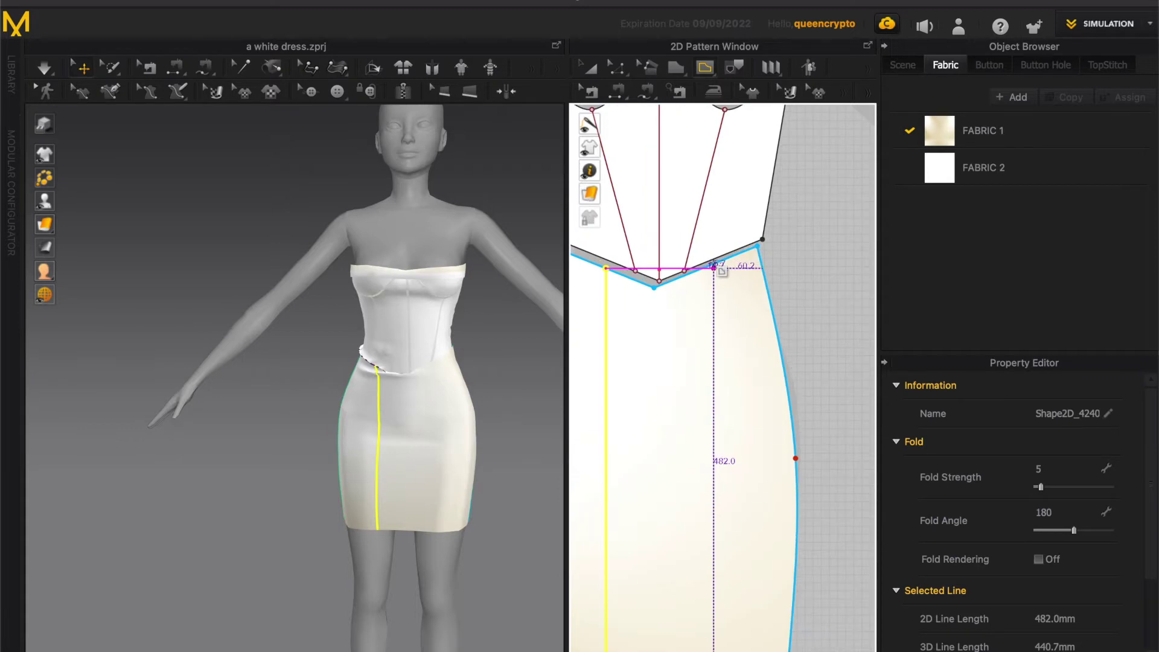
scroll(716, 269, up, 3)
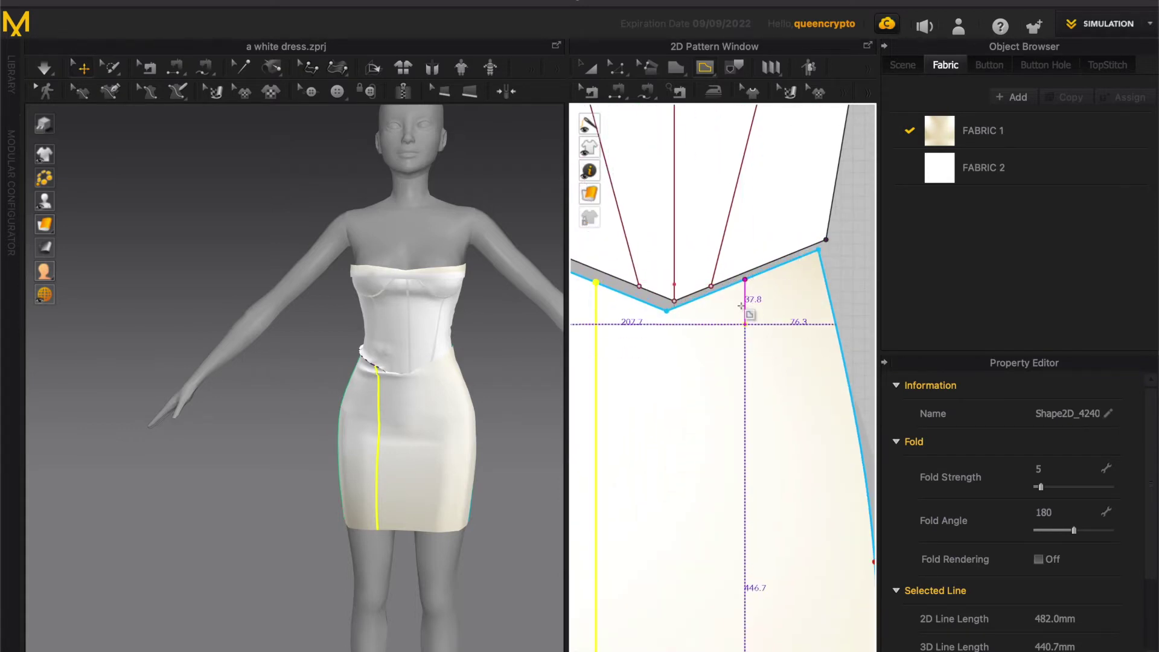
scroll(742, 306, down, 5)
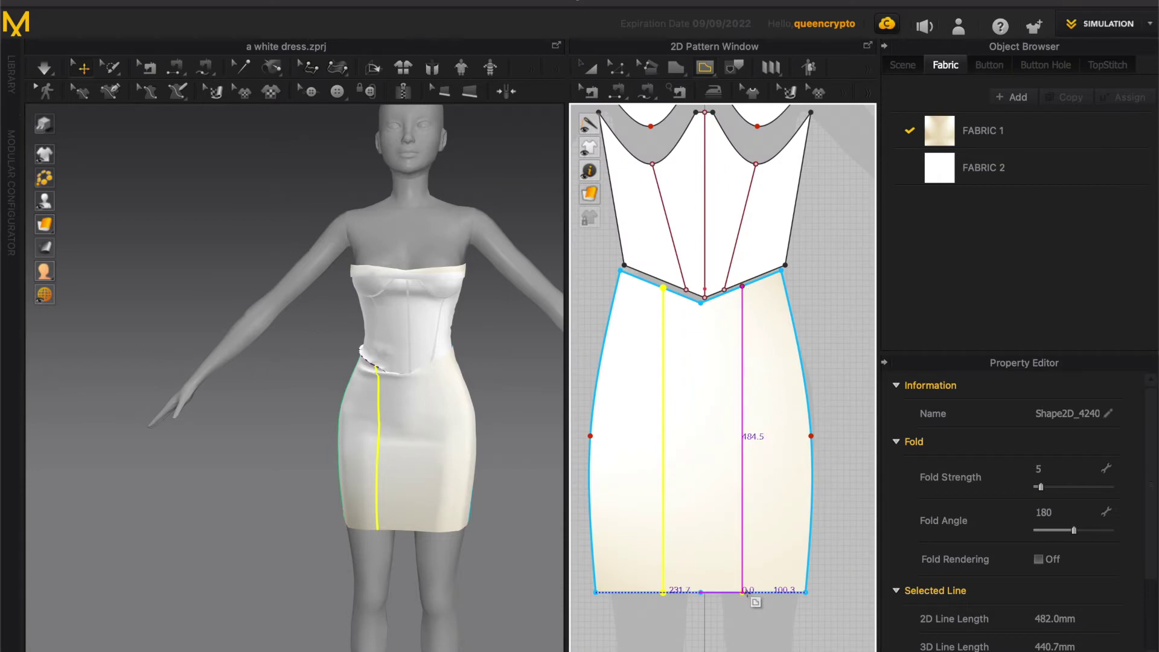
click(745, 592)
Cut the front skirt along both vertical internal lines to separate it into three panels.
key(z)
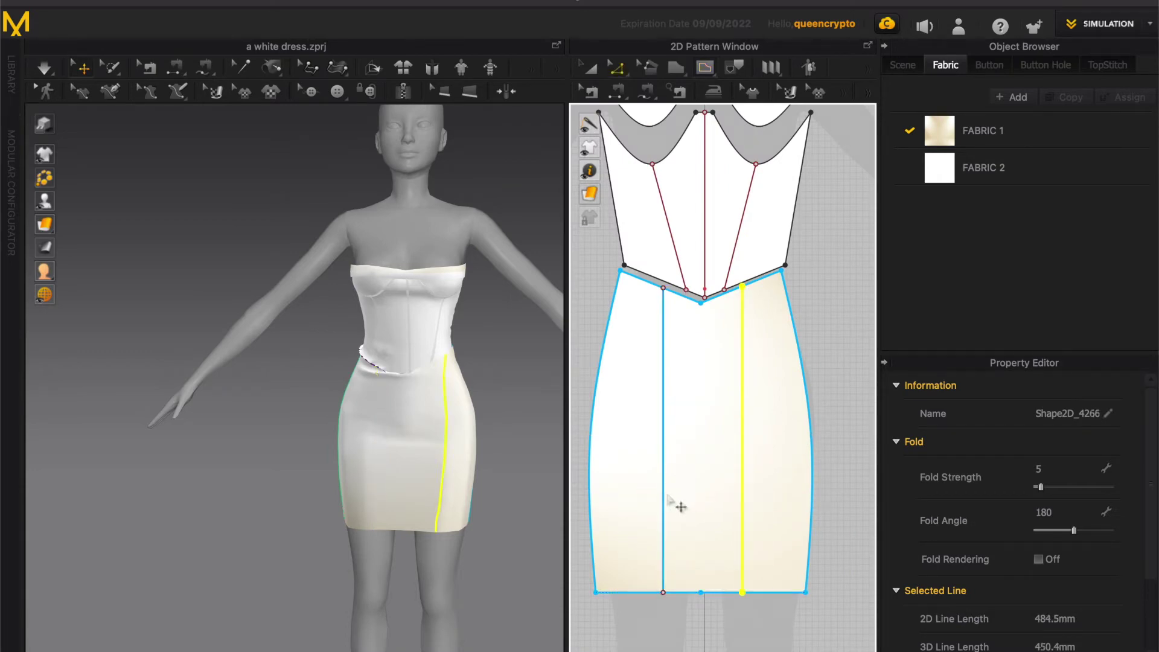
click(662, 492)
right_click(662, 491)
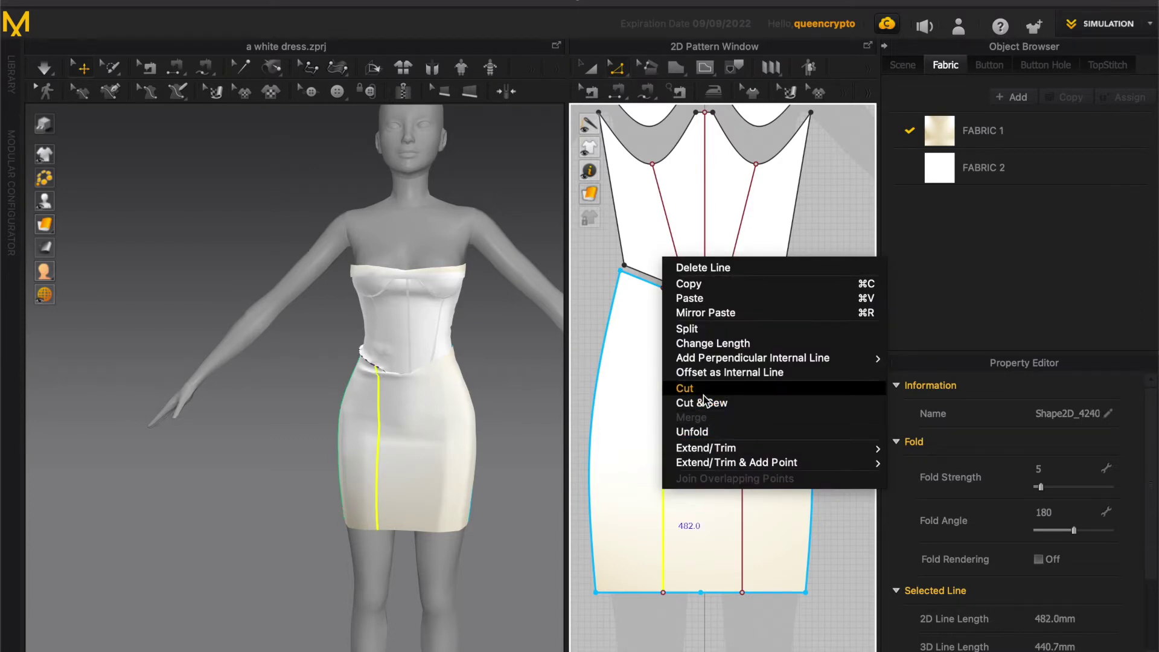
click(745, 504)
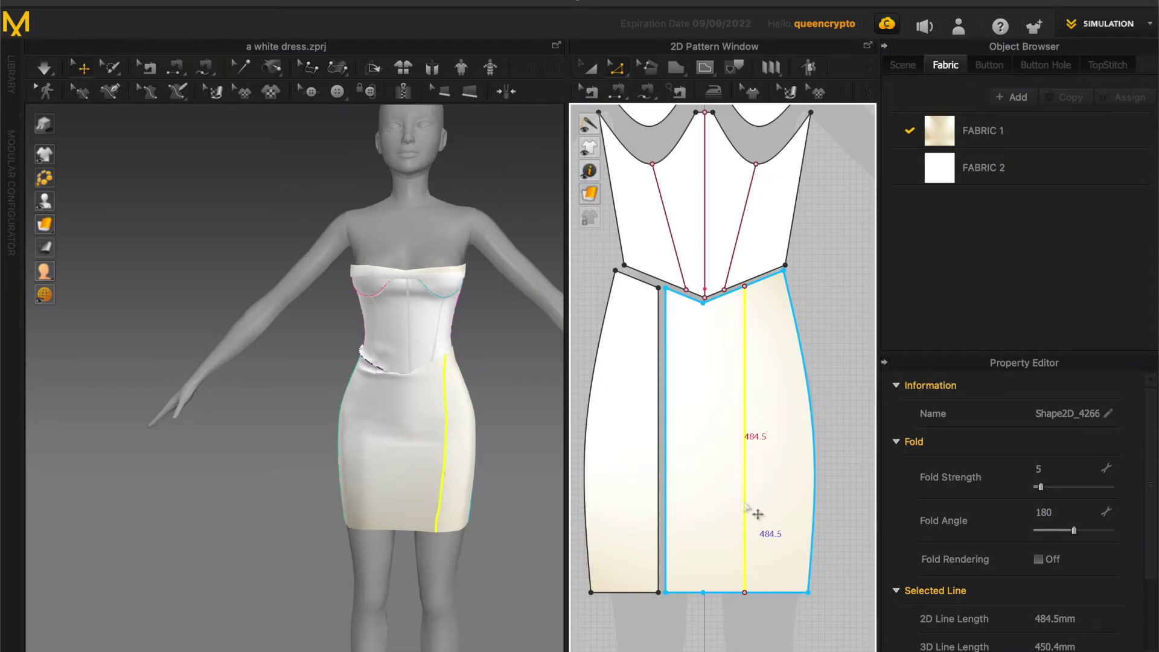
right_click(746, 483)
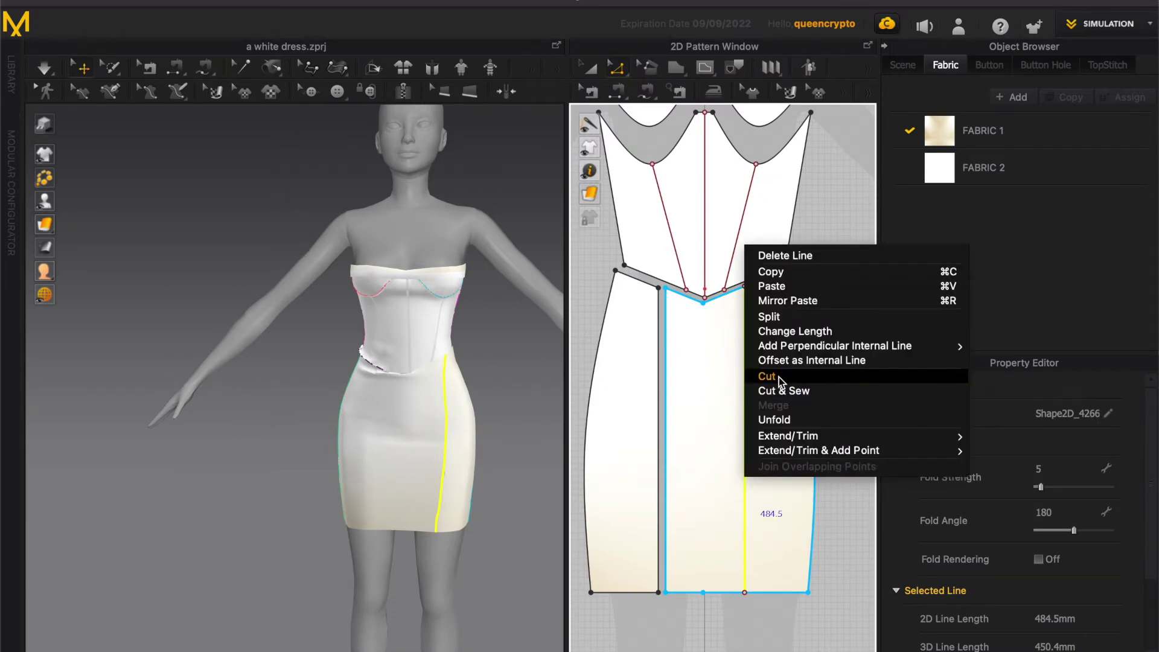
click(778, 376)
scroll(836, 455, down, 2)
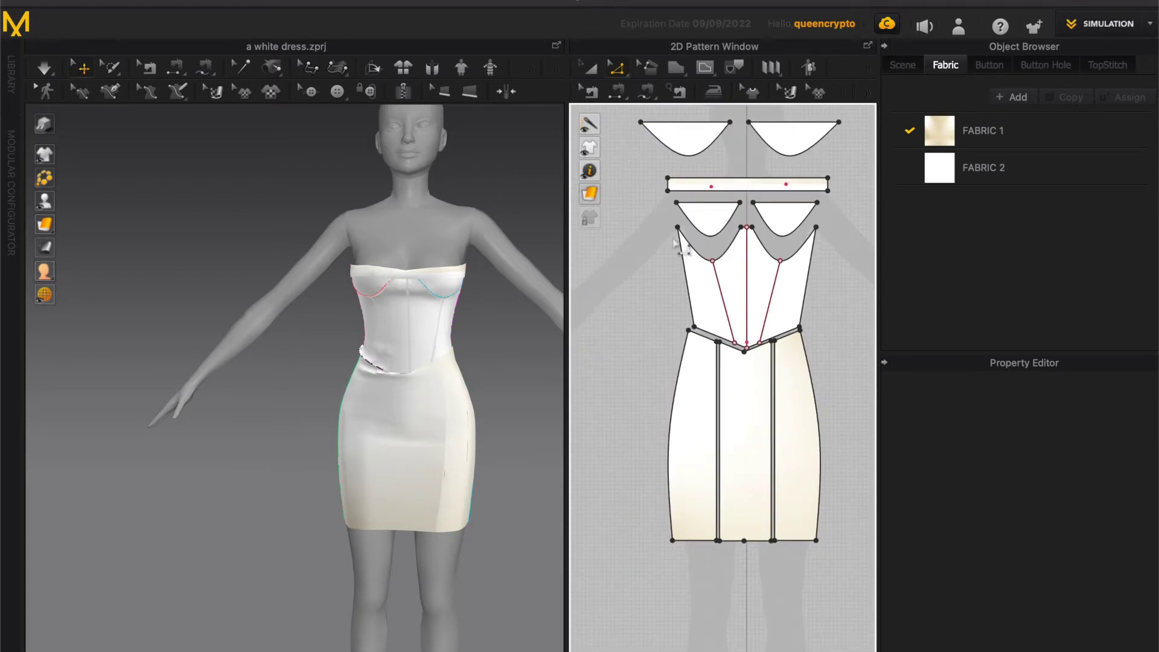
Draw a narrow vertical strip pattern about 306 mm long and 15.6 mm wide beside the front skirt.
click(677, 68)
click(626, 351)
click(625, 478)
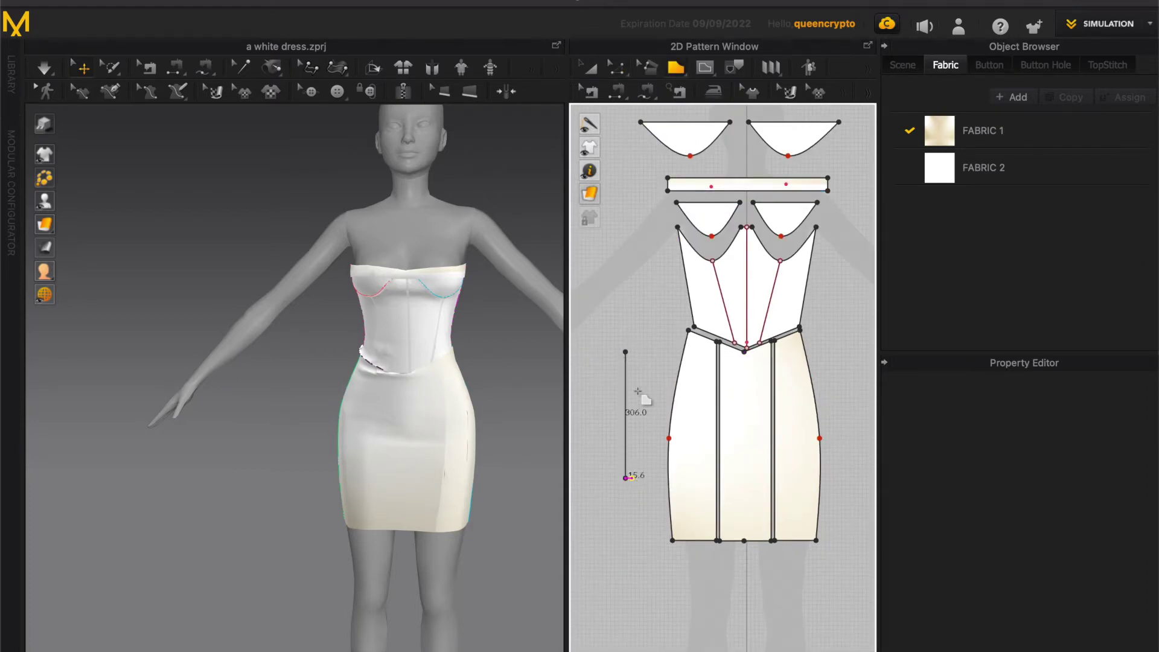
click(631, 352)
click(627, 351)
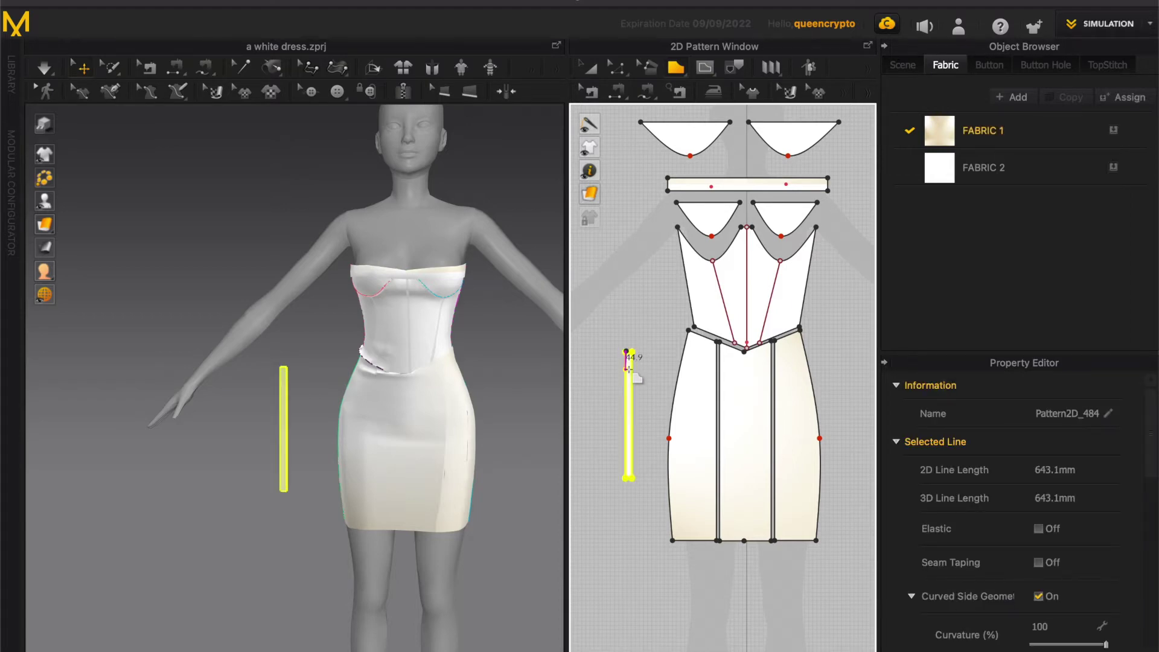
Duplicate the narrow strip and place the copy level with the original, between it and the front skirt.
key(a)
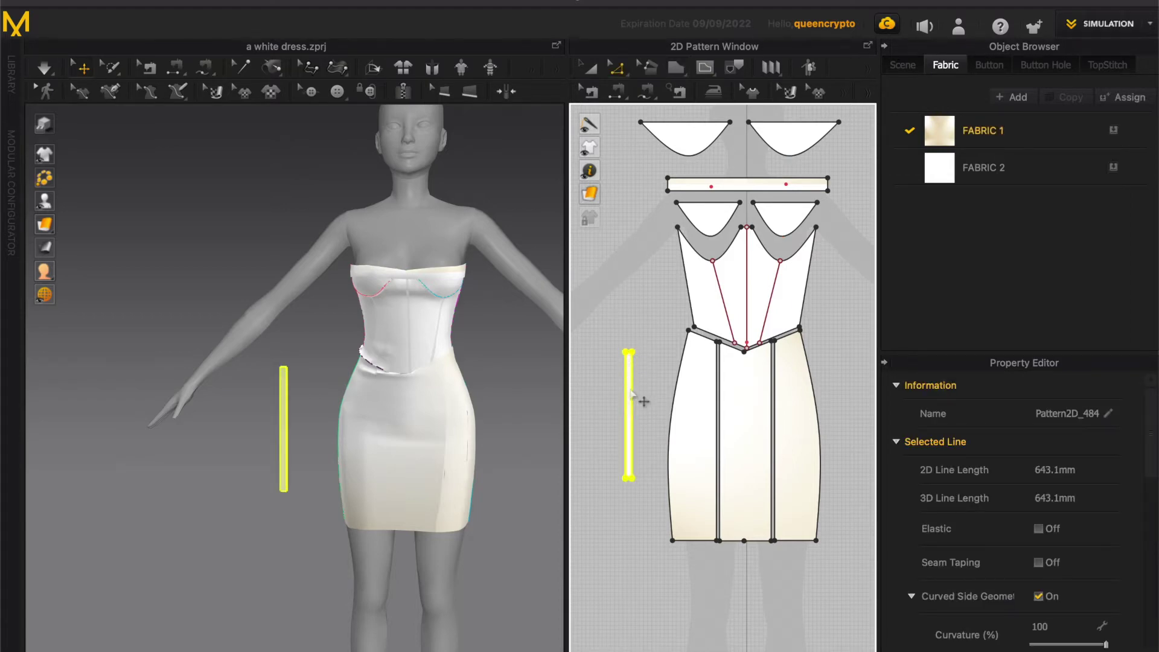
click(630, 390)
key(super+c)
key(super+v)
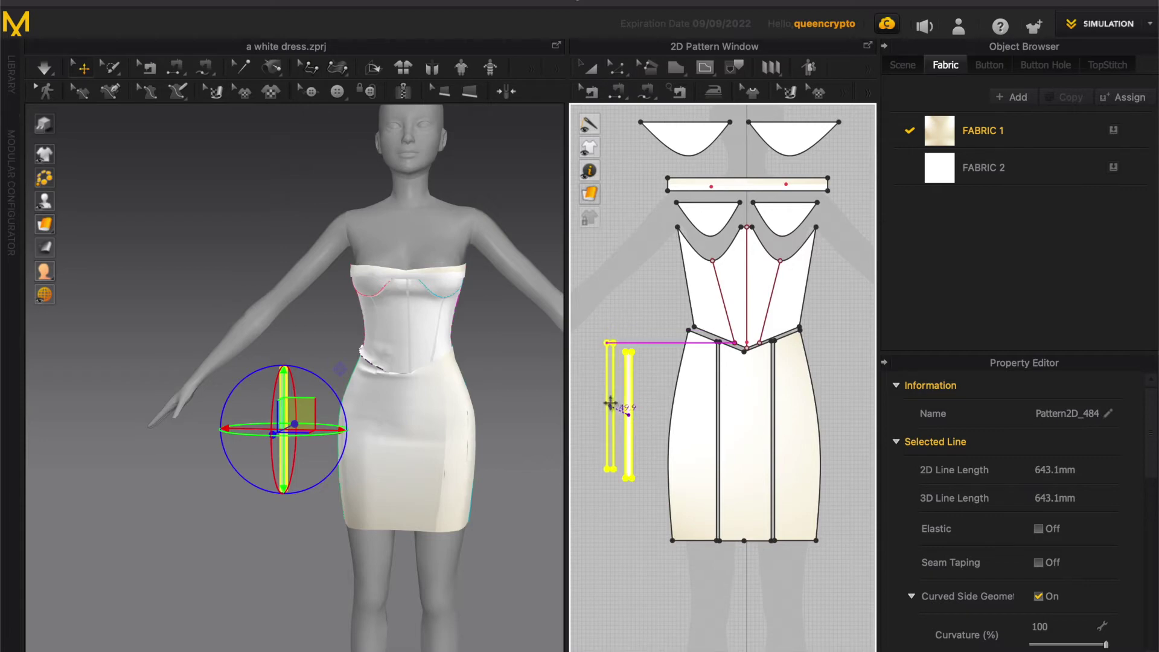
drag(650, 417, 654, 418)
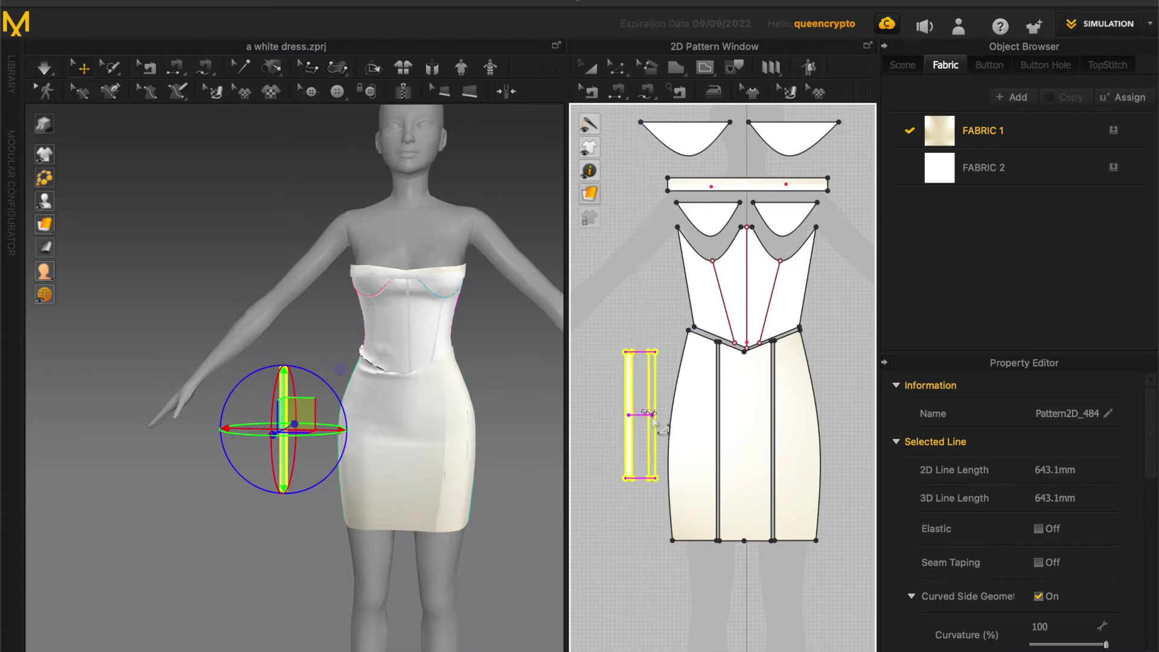
click(652, 420)
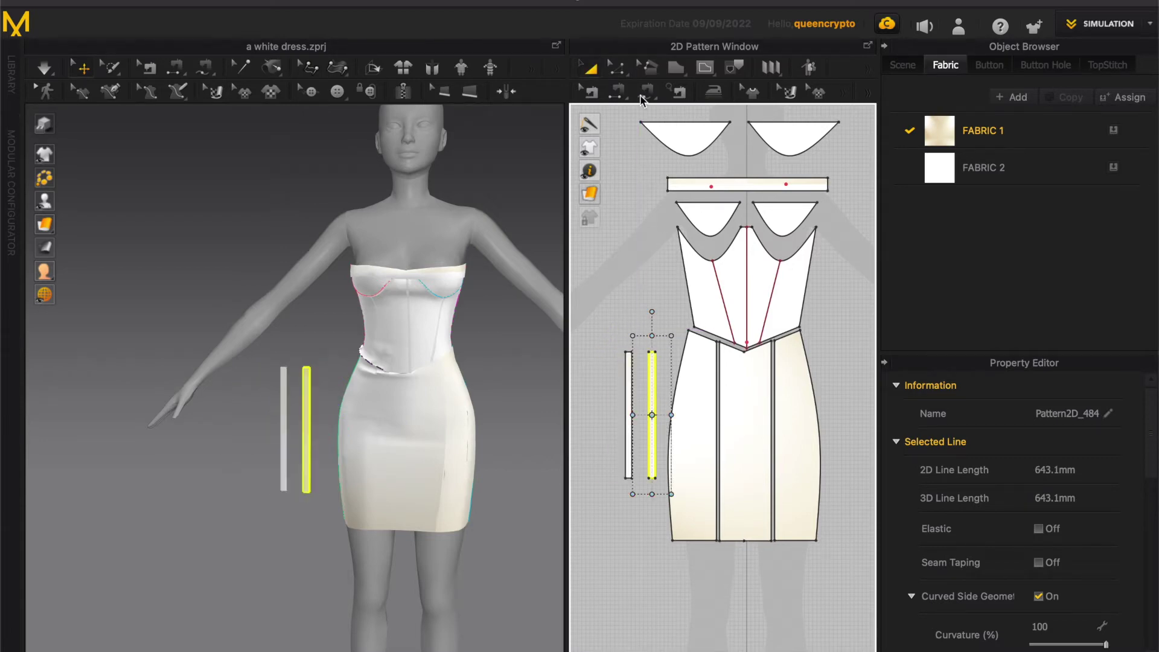
Sew both long edges of each narrow strip to the adjoining cut edges of the front skirt panels, one strip per gap.
click(617, 93)
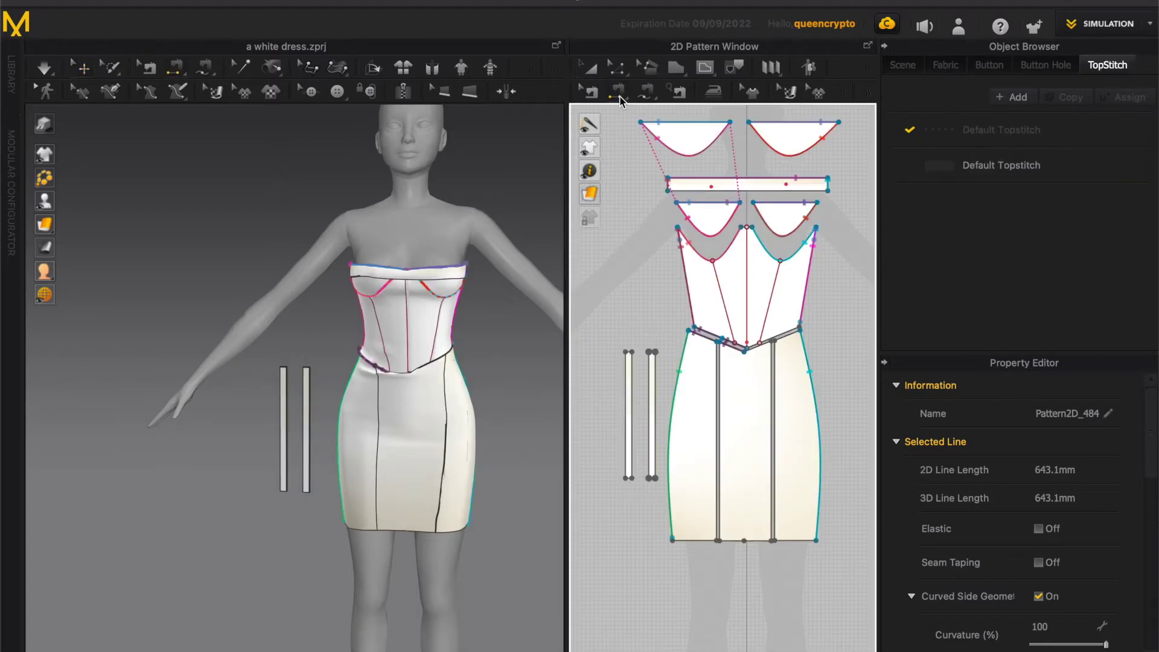
click(626, 366)
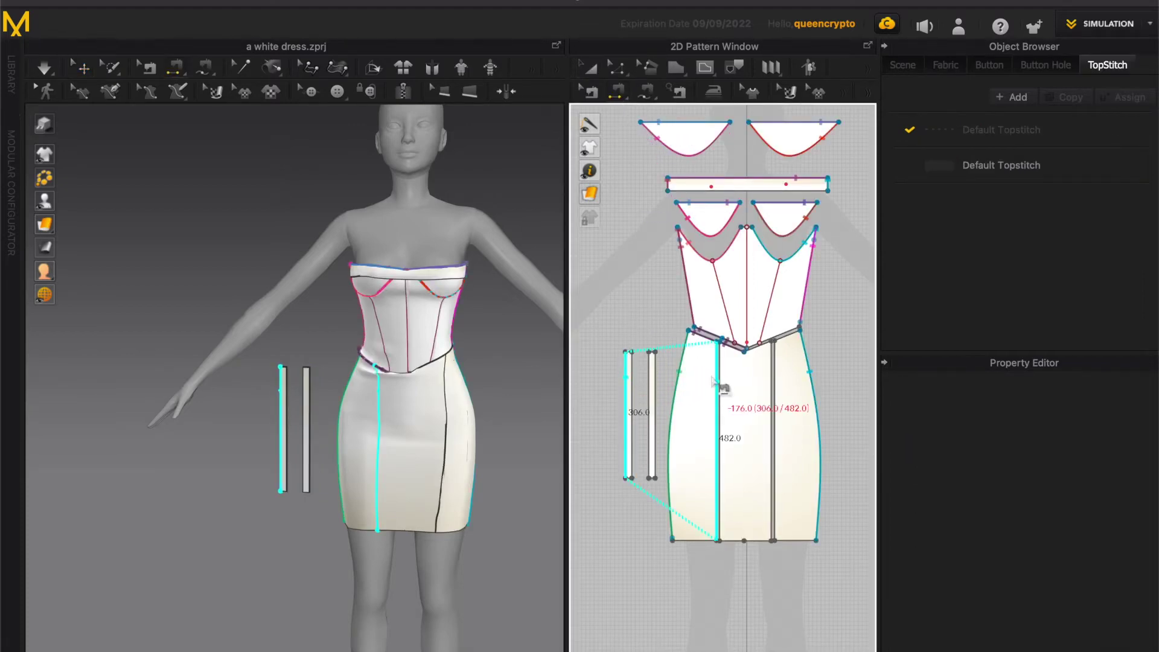
click(718, 382)
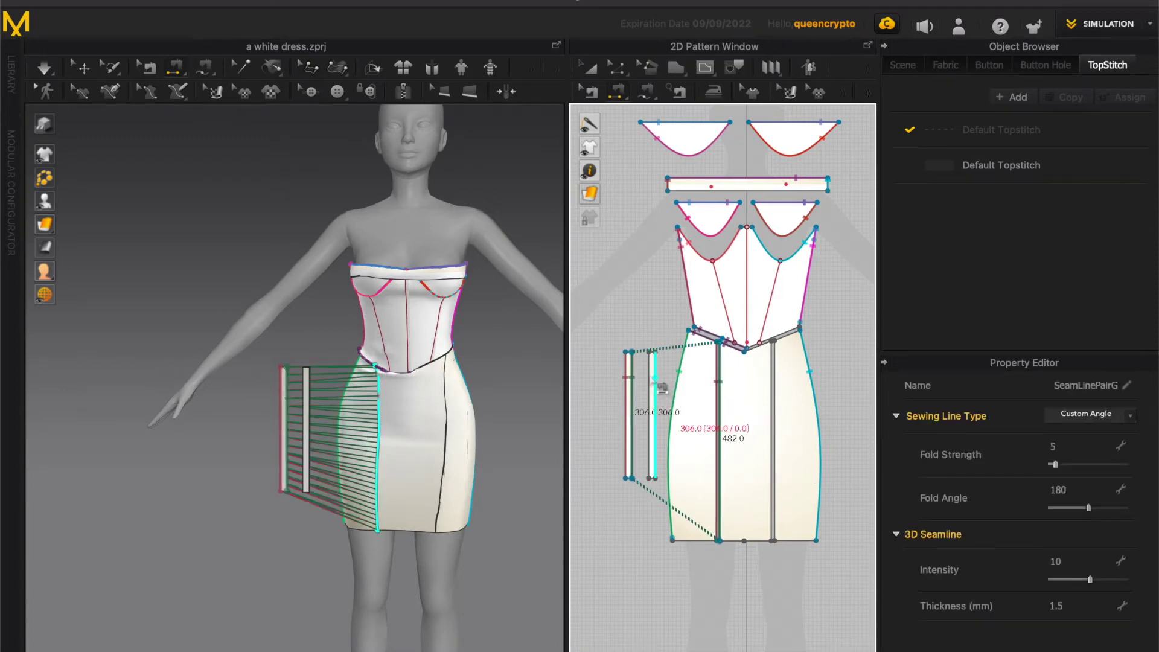
click(652, 432)
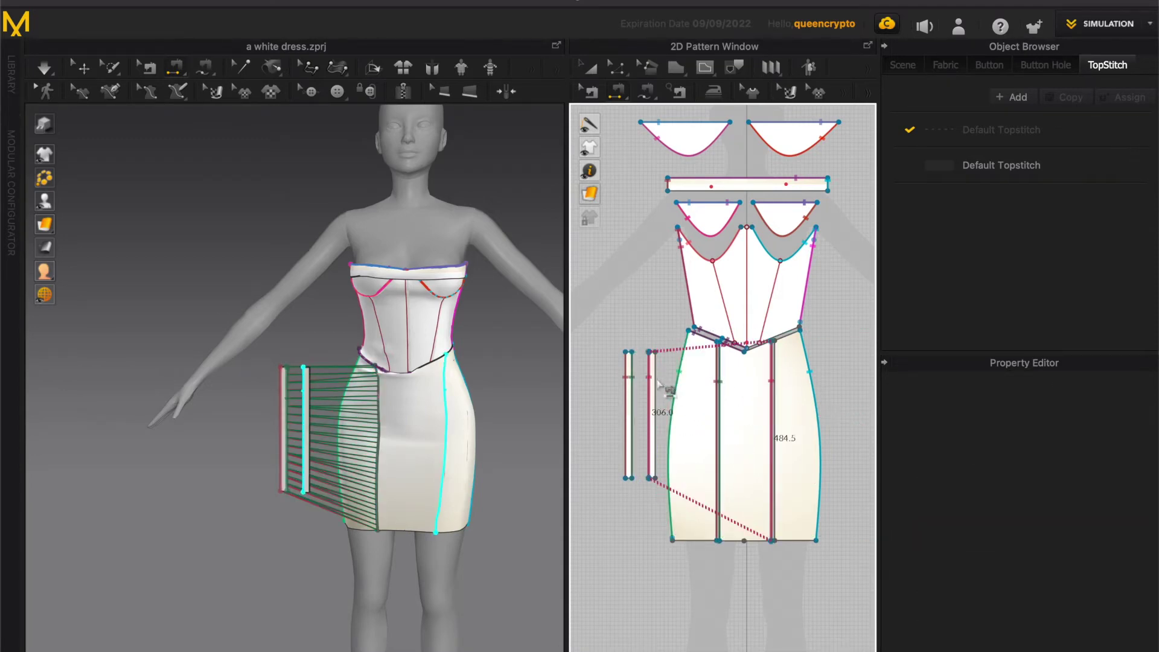
click(776, 390)
click(778, 383)
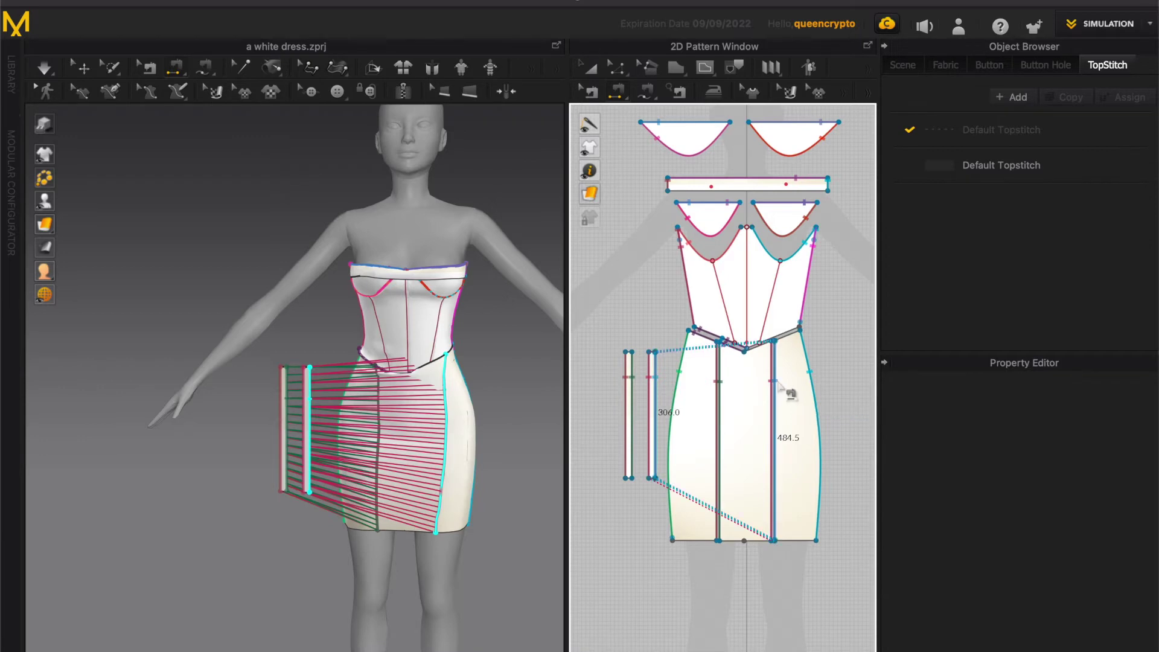
Move the two narrow strips in 3D onto the front of the skirt, each beside the panel gap it is sewn to.
key(q)
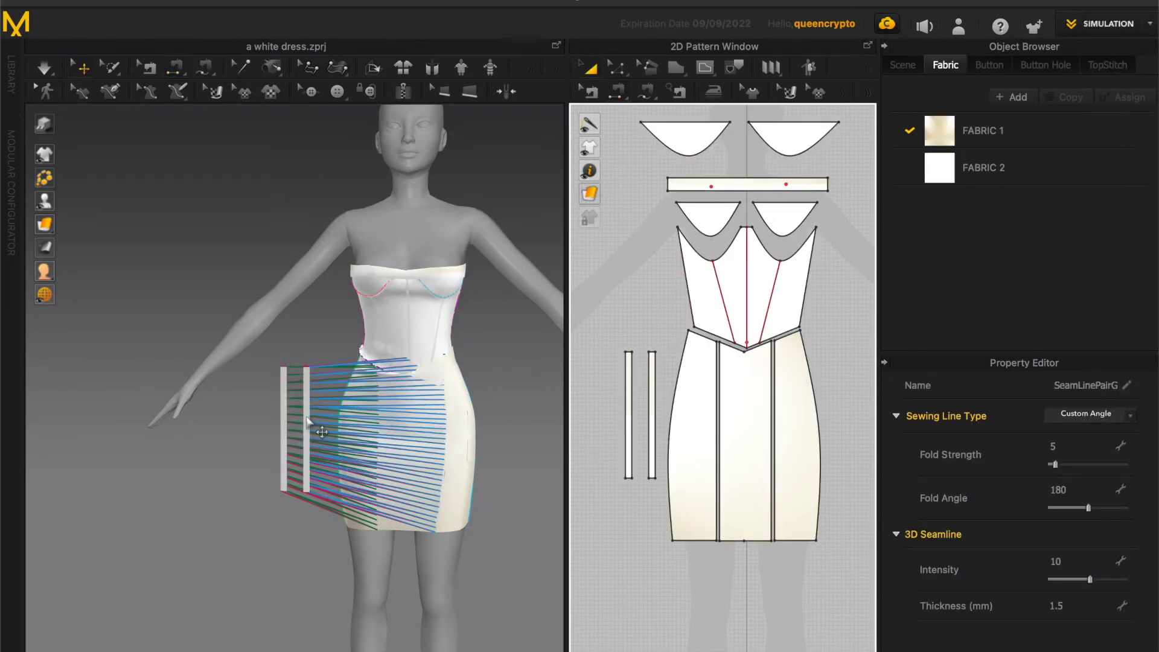
click(306, 417)
drag(358, 418, 498, 420)
key(ctrl+z)
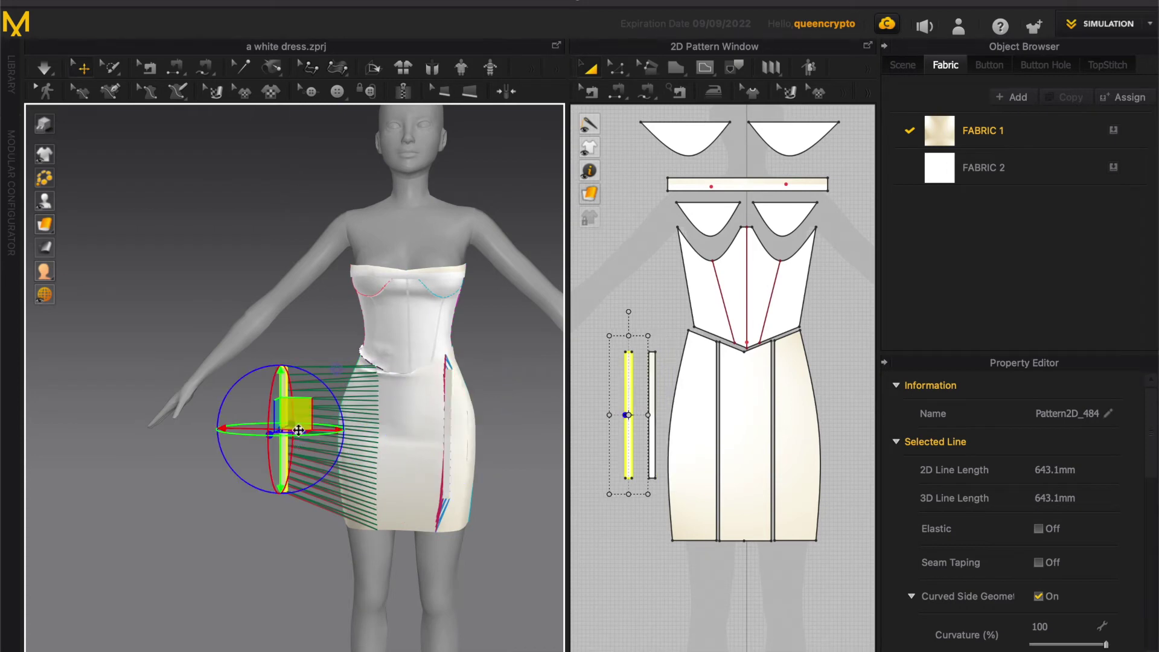
right_drag(254, 459, 303, 447)
drag(324, 427, 396, 430)
right_drag(446, 459, 417, 437)
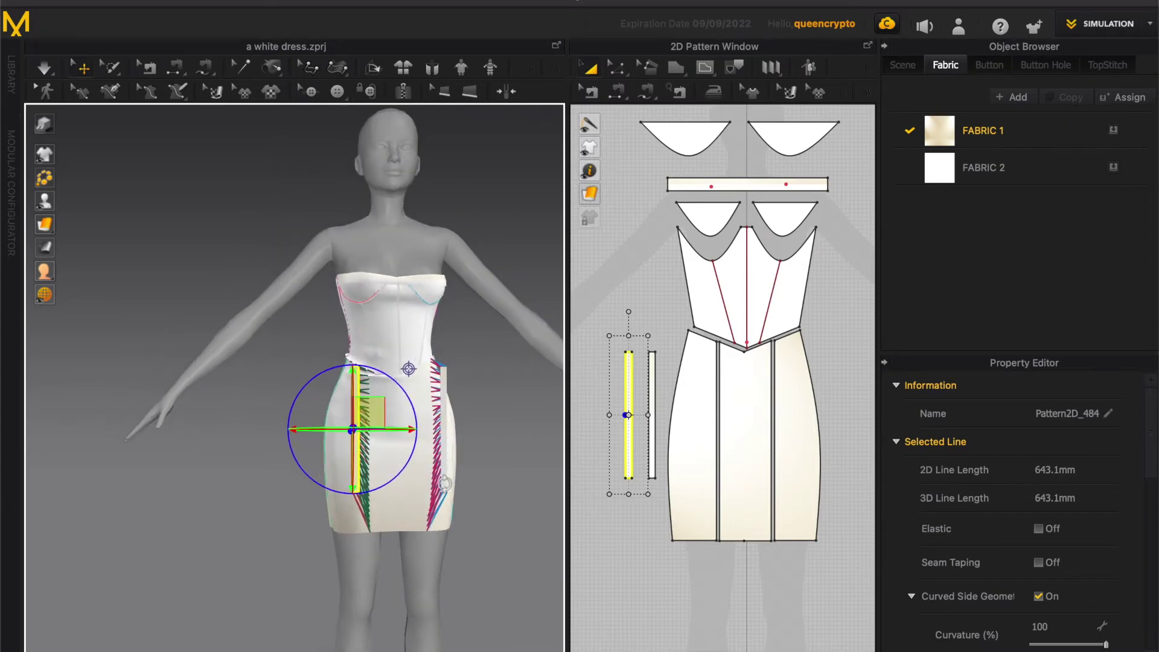
Simulate the dress and pull the front skirt panels in 3D so they settle smoothly around the inserted strips.
key(space)
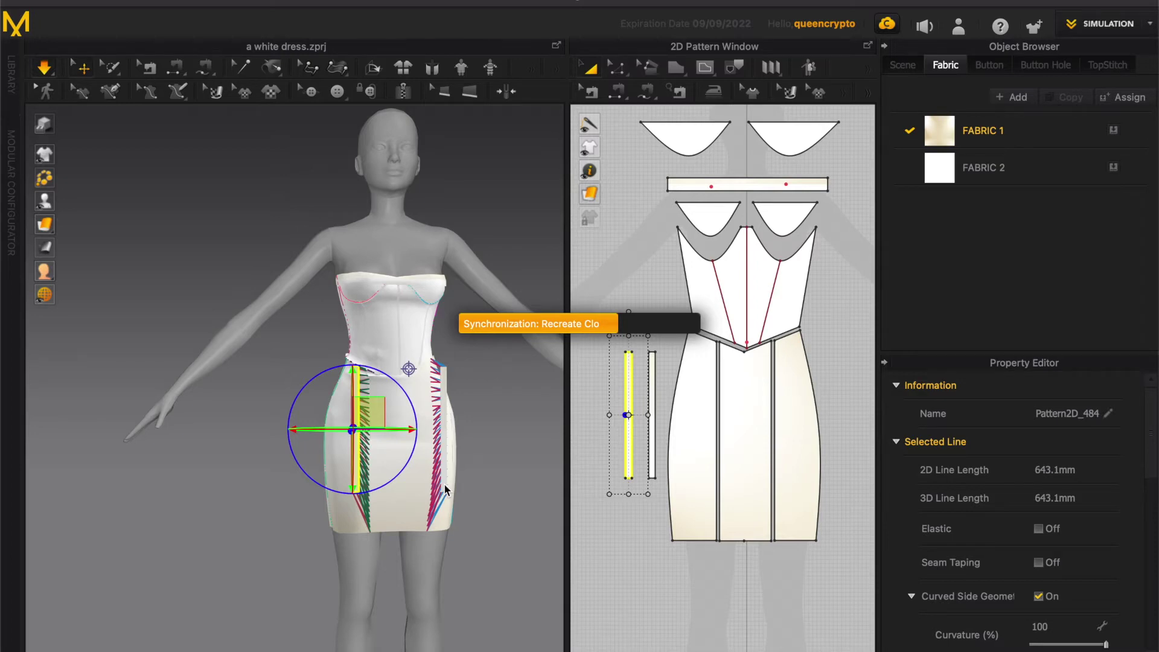
click(395, 441)
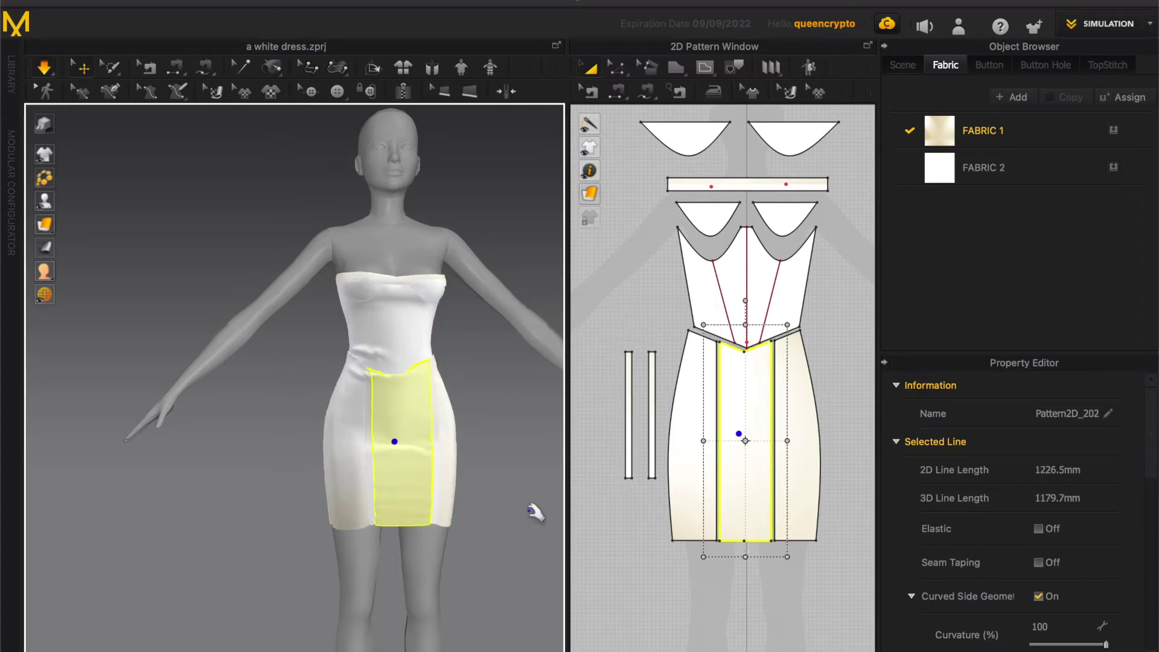
right_drag(529, 511, 513, 405)
click(499, 414)
drag(388, 397, 386, 452)
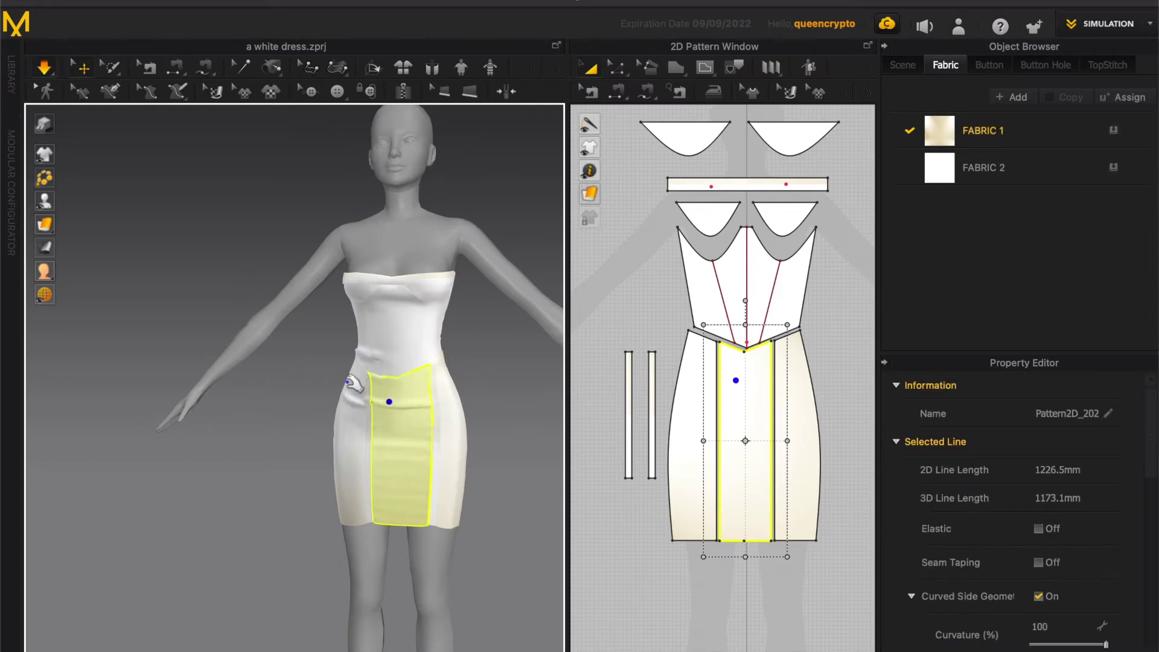
click(356, 387)
click(448, 452)
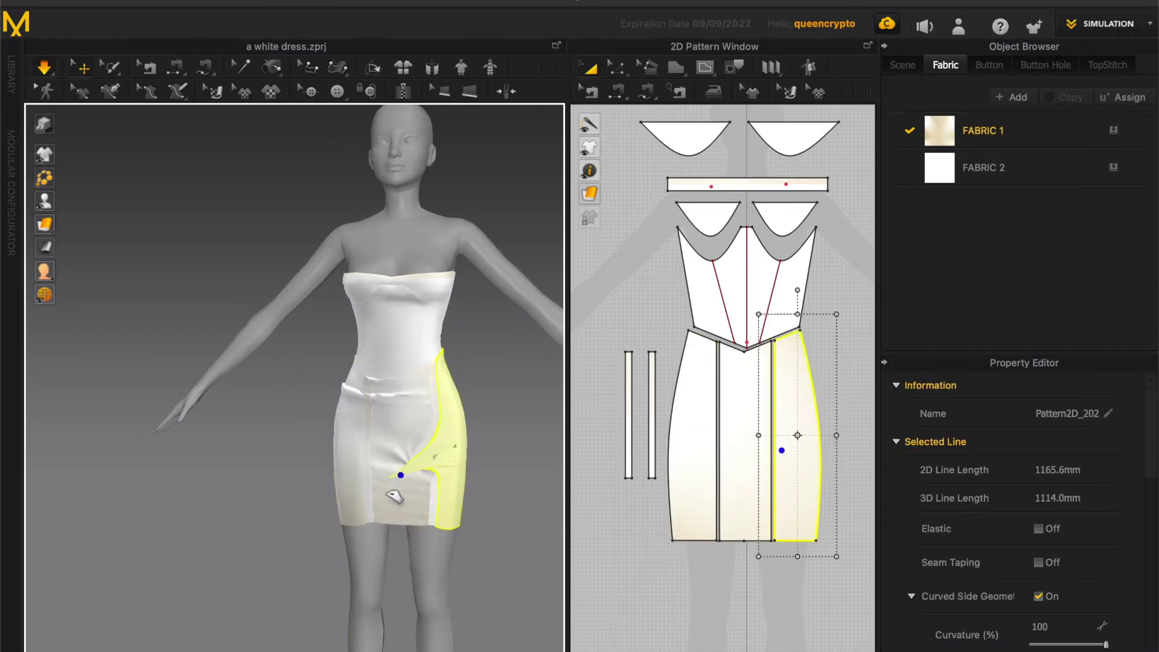
click(444, 506)
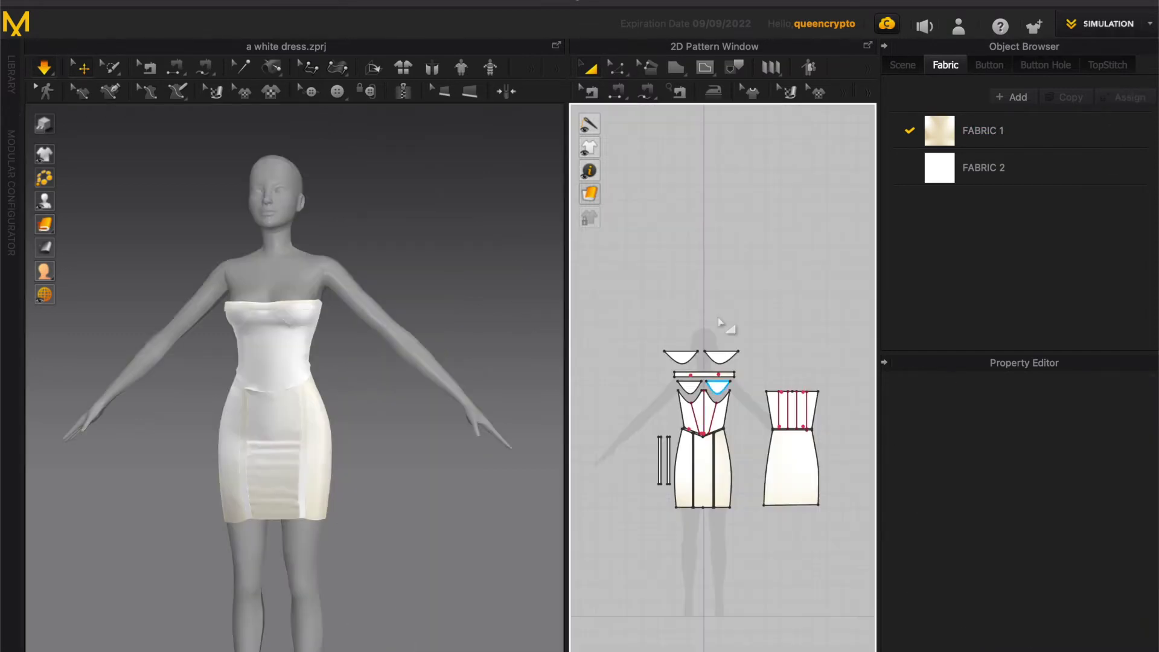
Delete the two loose cup patterns lying above the long horizontal band.
drag(632, 360, 754, 395)
key(Delete)
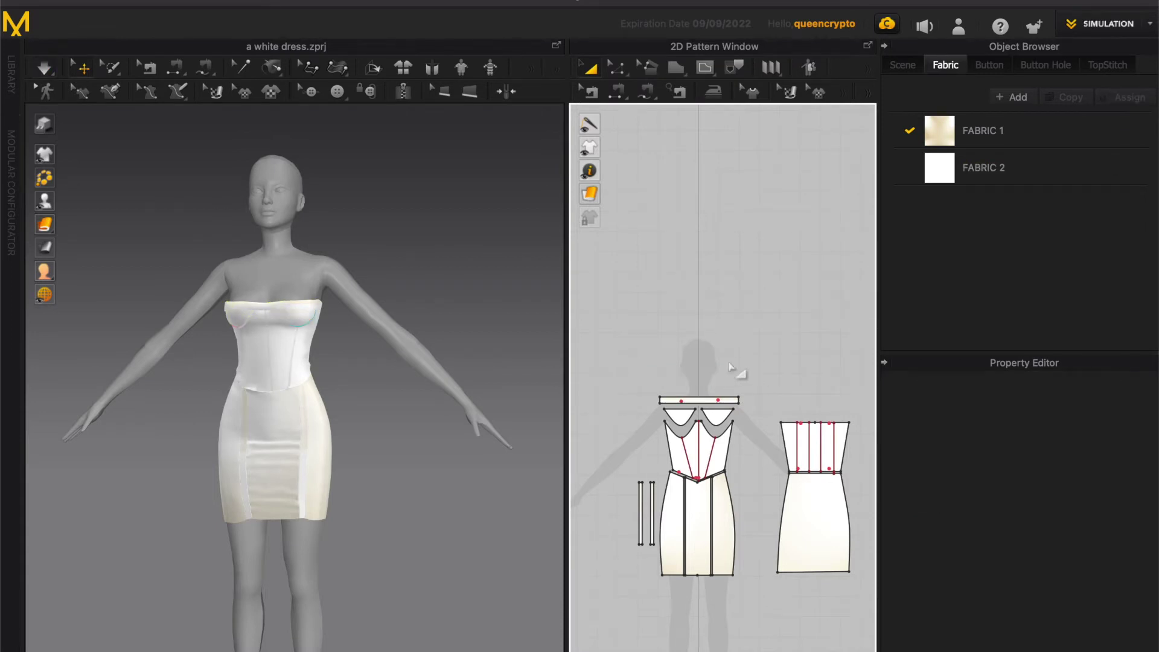
Delete the middle point of the front skirt's hem and raise the front and back skirt hems together.
scroll(728, 466, up, 3)
click(626, 519)
key(z)
right_click(677, 520)
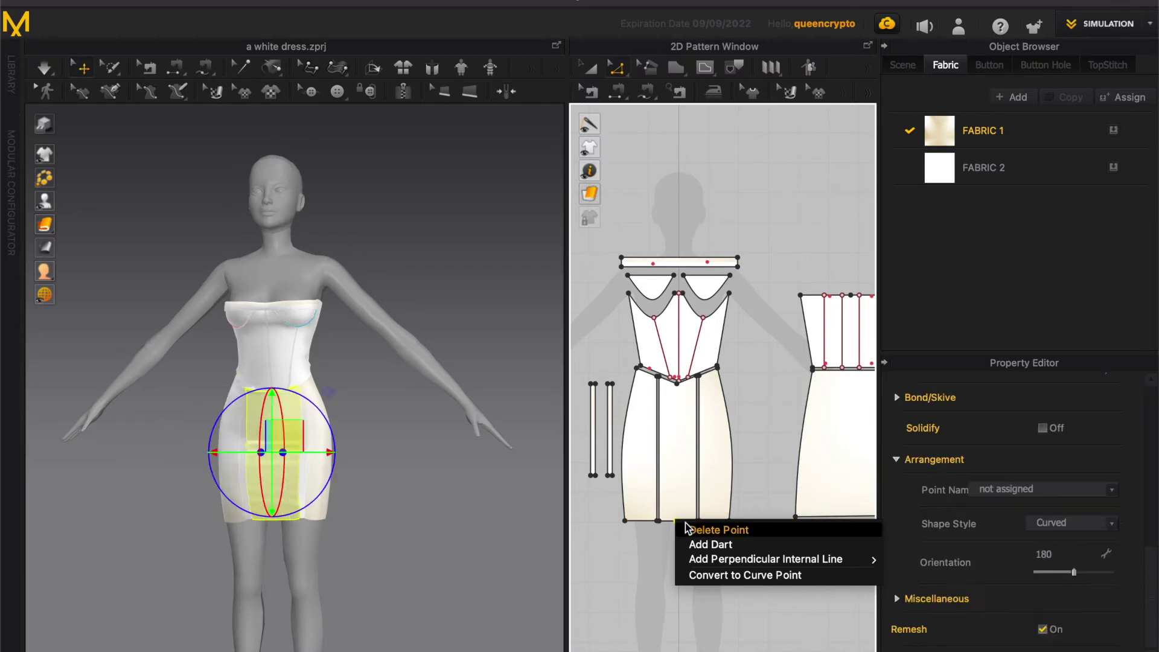
click(677, 523)
shift+click(714, 520)
mouse_move(825, 516)
shift+mouse_down()
mouse_move(826, 482)
mouse_move(825, 494)
shift+mouse_up()
Delete all curve points on the back skirt's left side edge and move its lower corner slightly inward.
scroll(683, 457, down, 3)
click(760, 458)
right_click(761, 462)
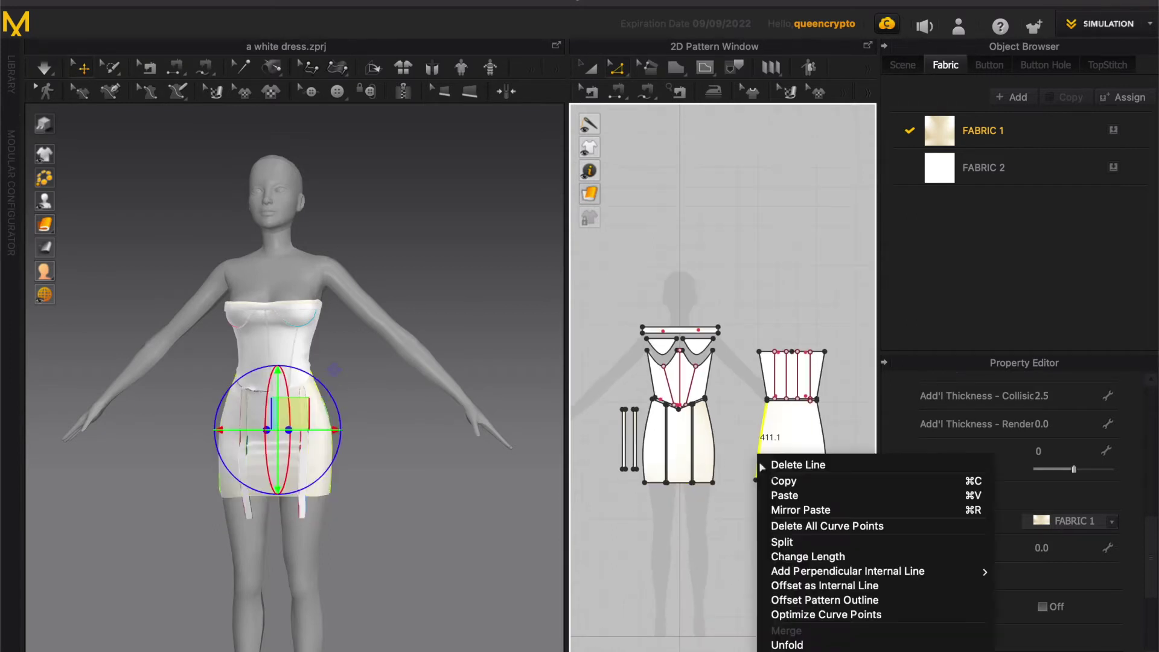
click(819, 525)
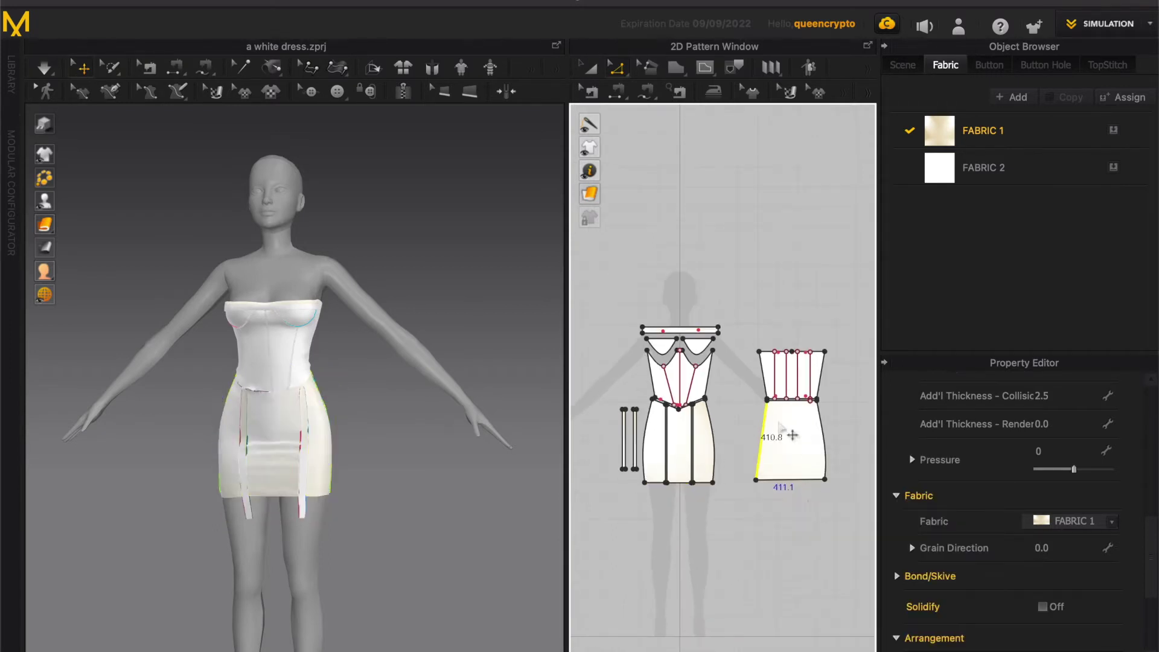
scroll(775, 472, up, 2)
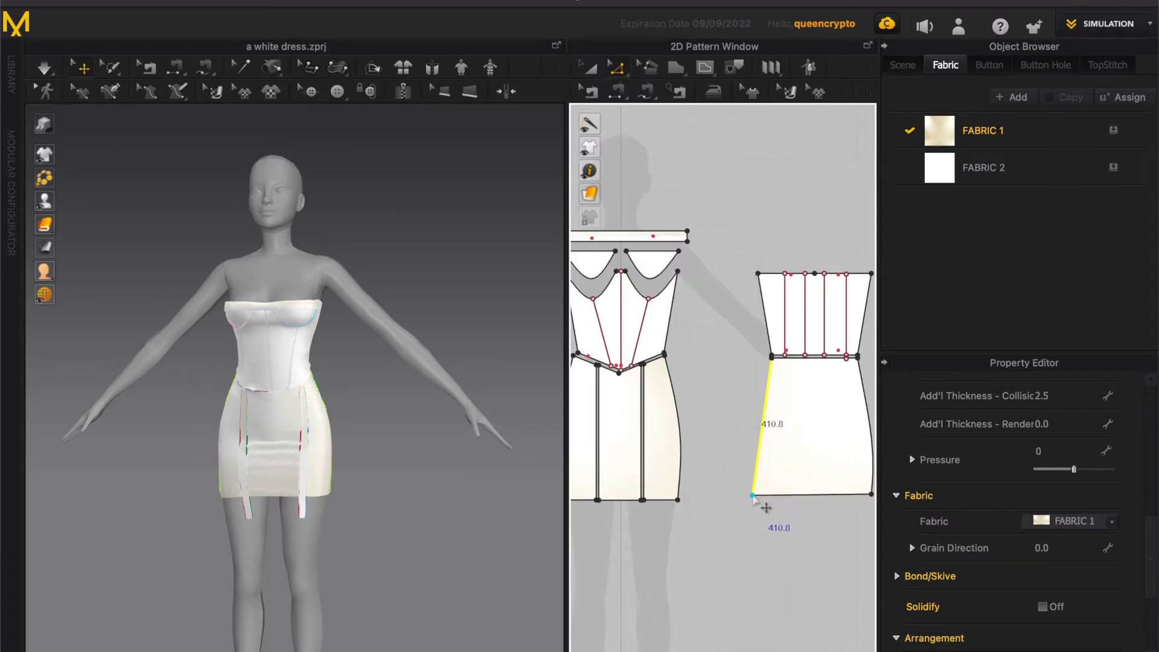
drag(753, 497, 763, 494)
Split the back skirt's left side edge uniformly into 2 segments.
click(769, 448)
right_click(771, 445)
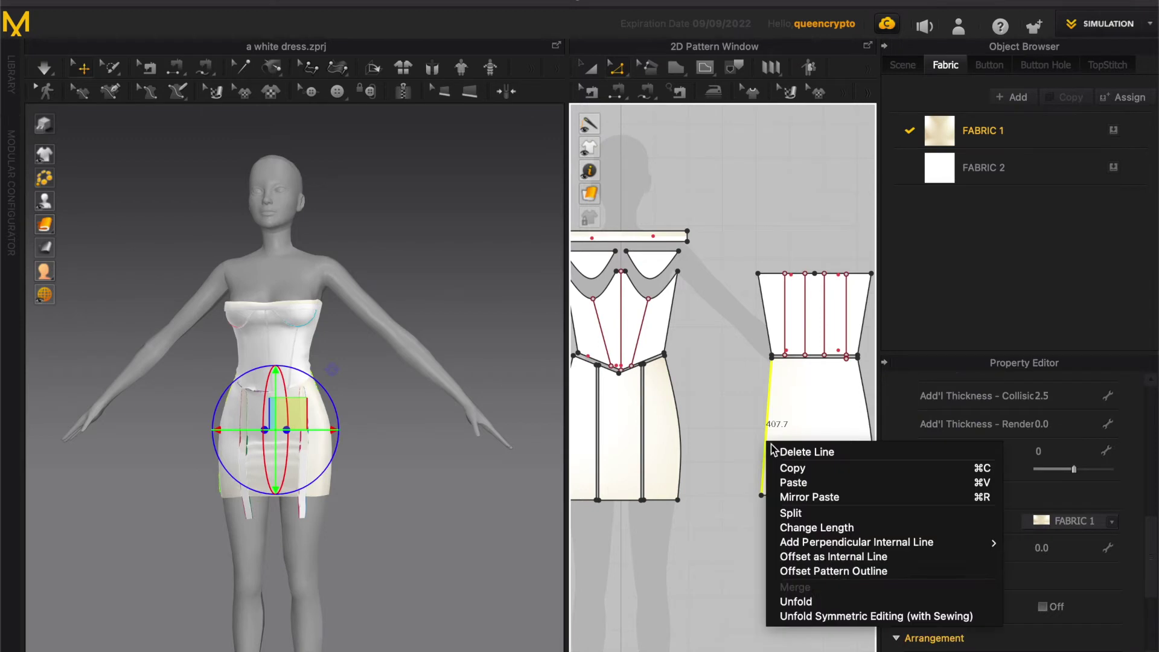
click(831, 515)
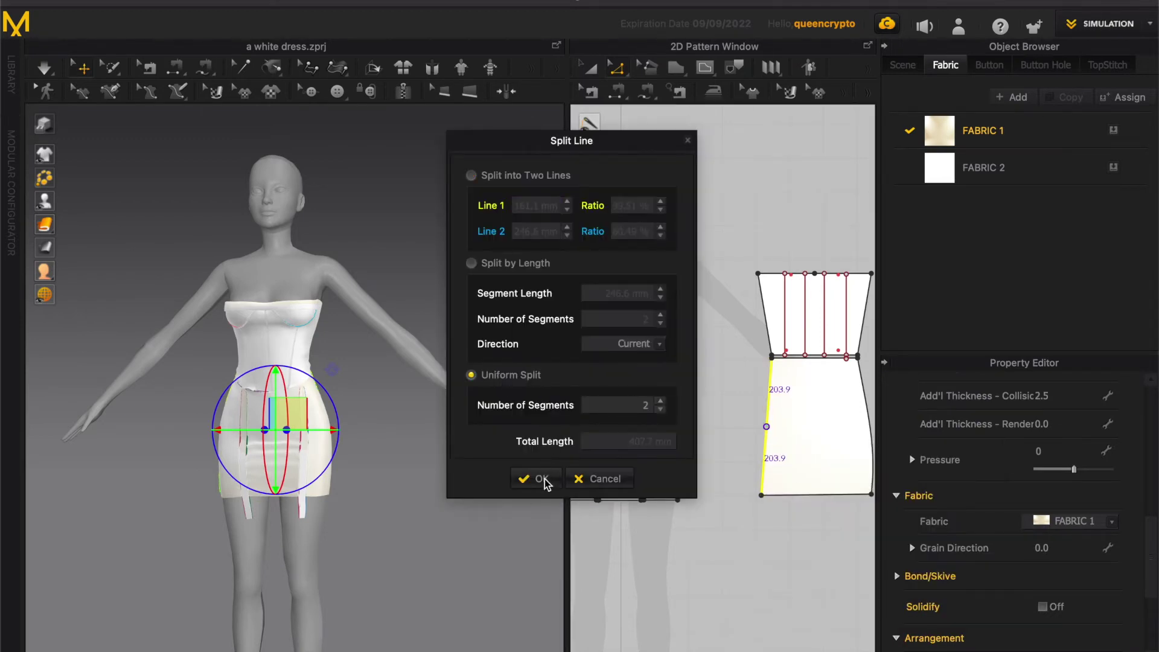
click(540, 479)
Convert the new midpoint to a curve point and bend the back skirt's left side edge outward into a hip curve.
click(766, 427)
right_click(766, 428)
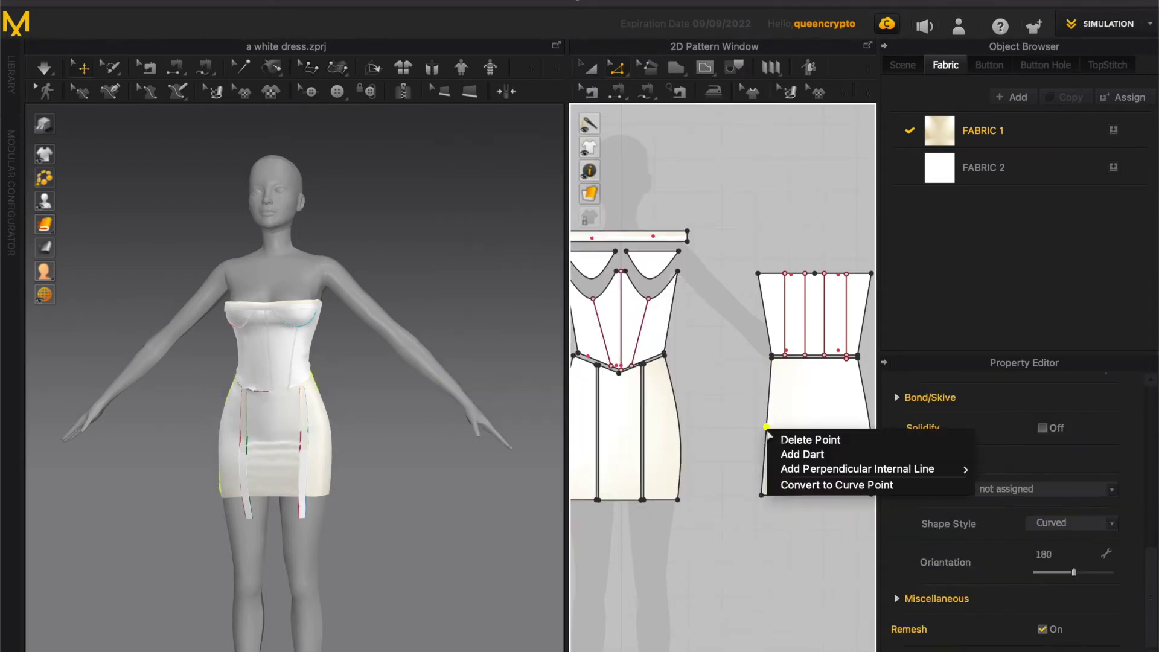
click(803, 485)
click(768, 437)
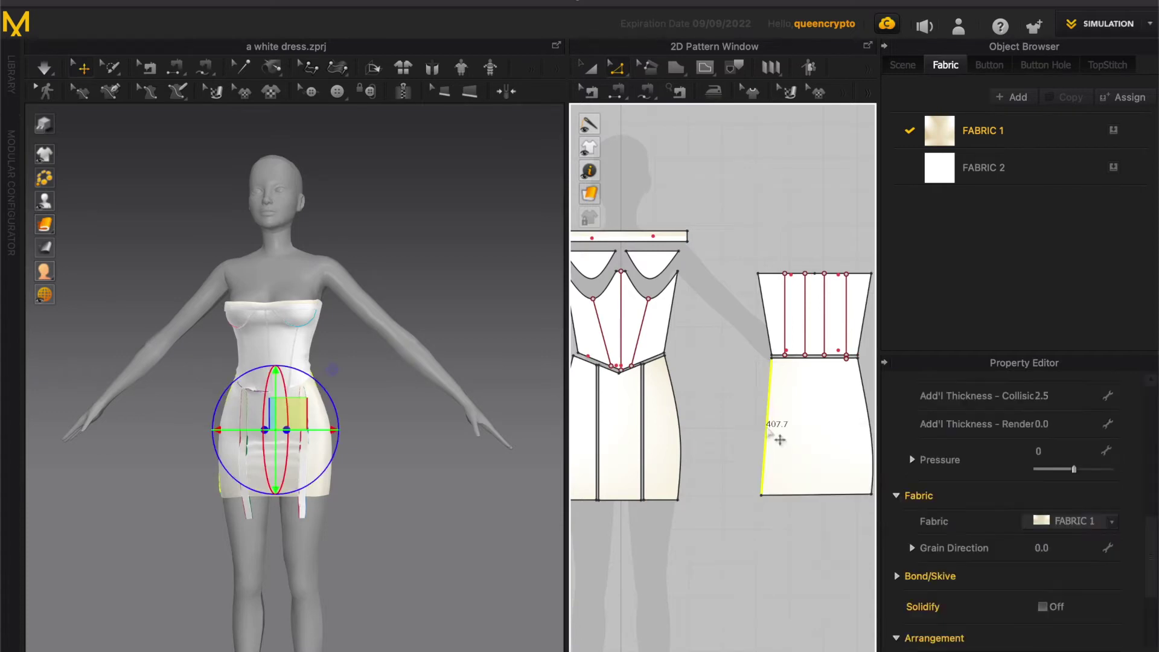
drag(777, 437, 759, 426)
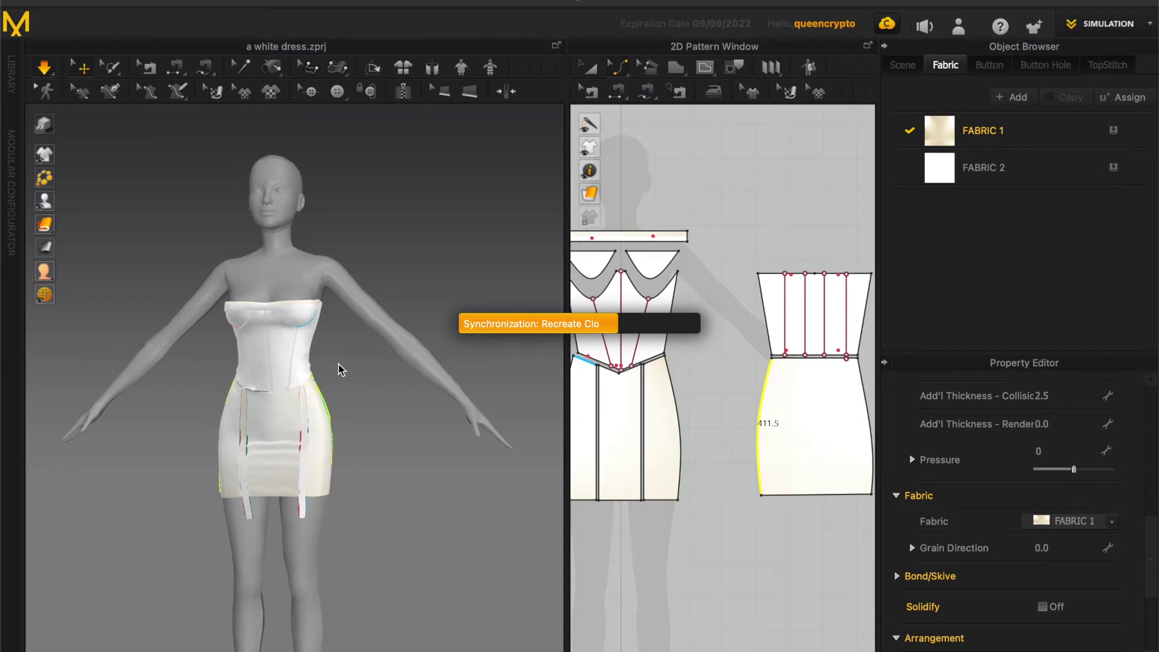
Simulate the dress and tug the side and front skirt panels to settle the reshaped skirt.
click(320, 387)
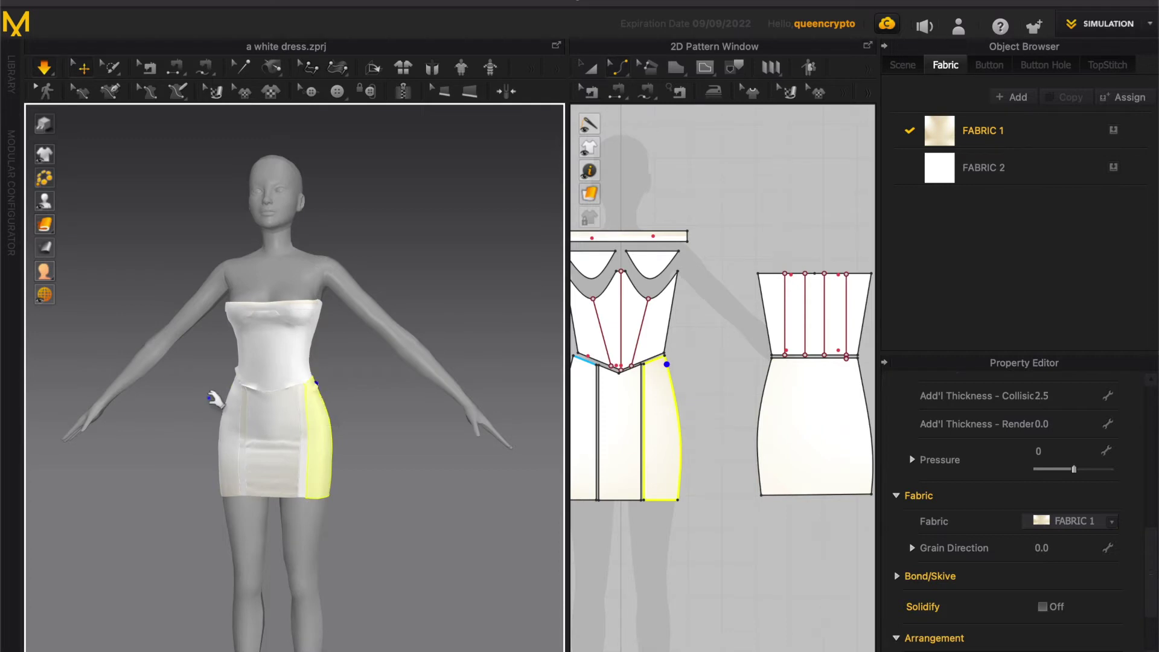
click(240, 417)
right_drag(241, 432, 417, 464)
click(371, 467)
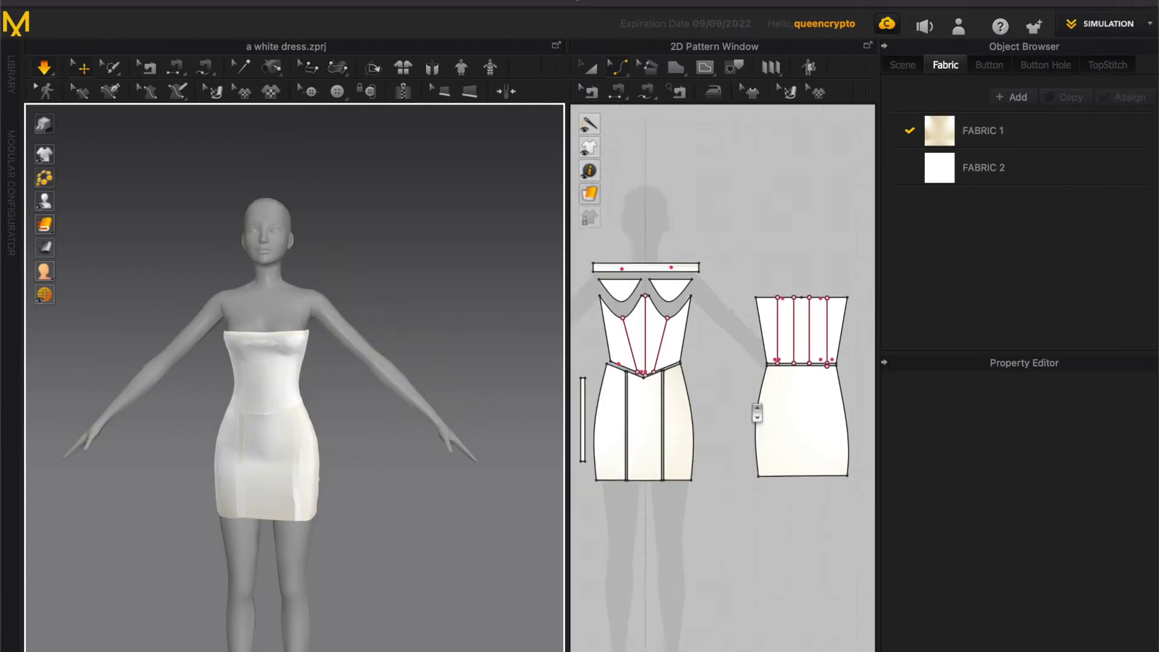
Lower the top edges of both narrow strips together, shortening the strips to about 166 mm.
scroll(759, 415, down, 4)
scroll(661, 400, up, 6)
click(673, 387)
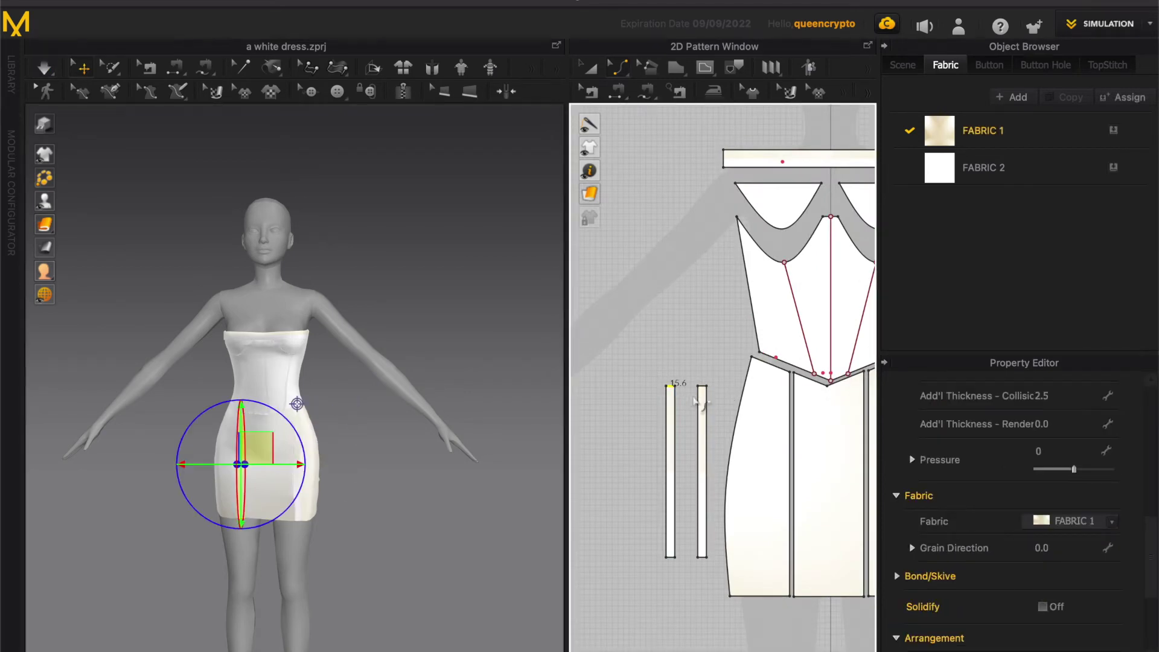
scroll(698, 401, up, 2)
key(z)
drag(710, 385, 707, 486)
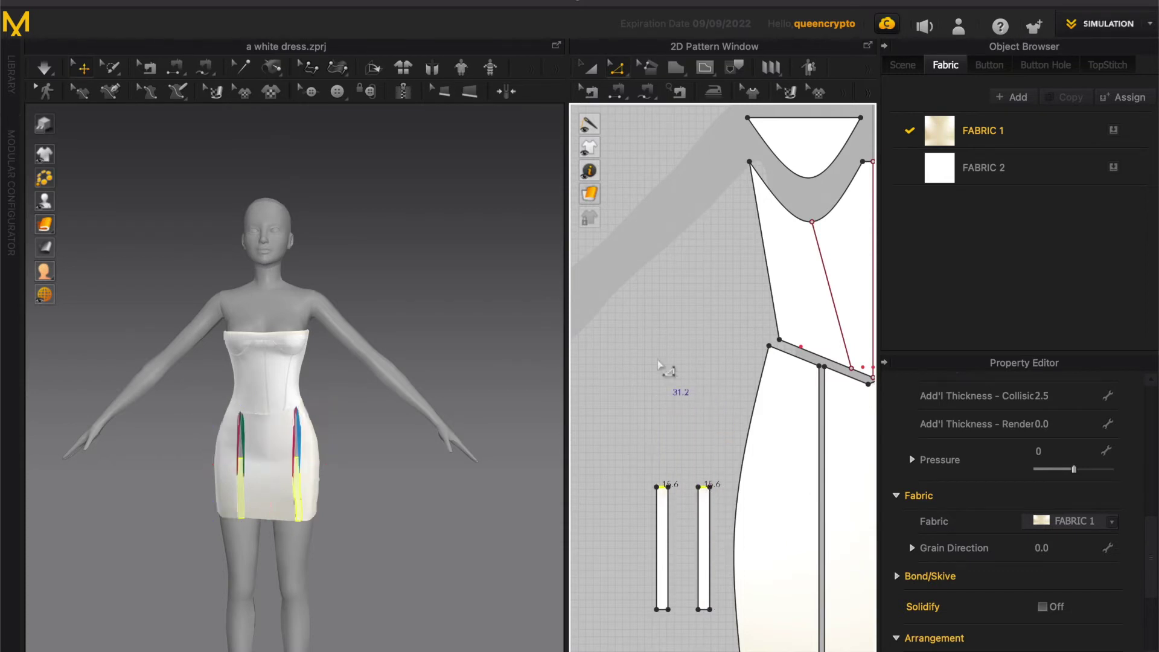
Simulate the shortened strips and pull both sides of the skirt upward on the avatar.
key(space)
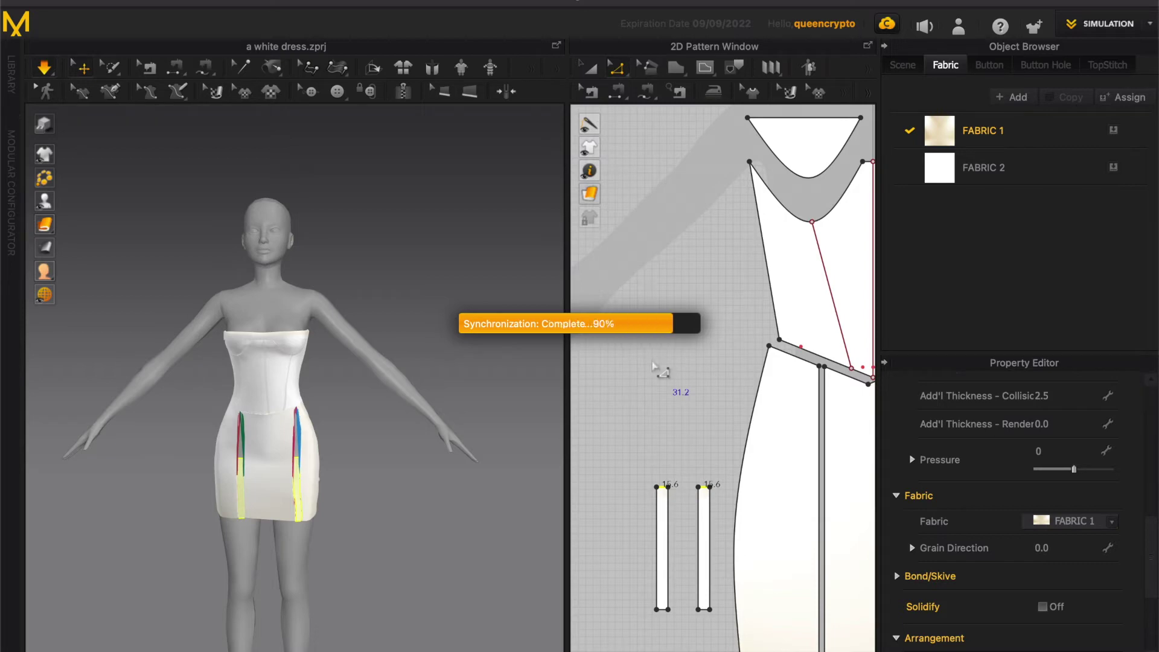
drag(319, 492, 315, 462)
drag(220, 473, 221, 437)
drag(221, 483, 220, 456)
right_drag(211, 530, 216, 542)
drag(234, 485, 233, 490)
right_drag(230, 504, 220, 533)
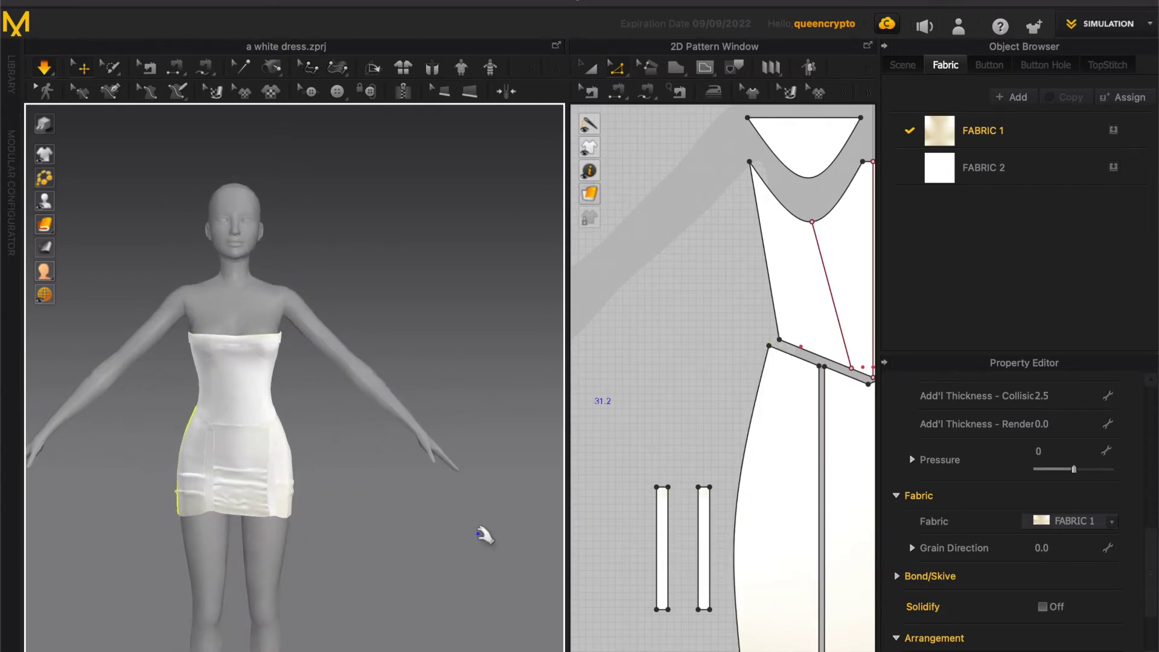
Narrow both strips together by moving their left long edges inward.
click(658, 545)
shift+click(704, 551)
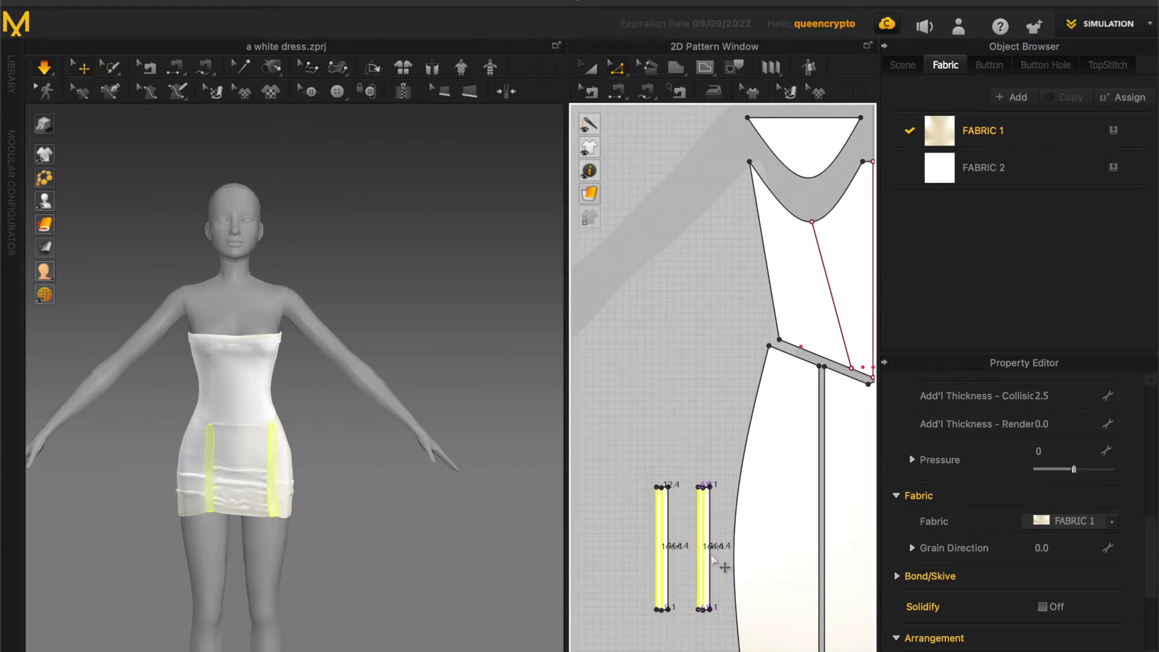
scroll(713, 559, up, 5)
Simulate the narrowed strips and pull the skirt sides and front upward into gathered folds.
key(space)
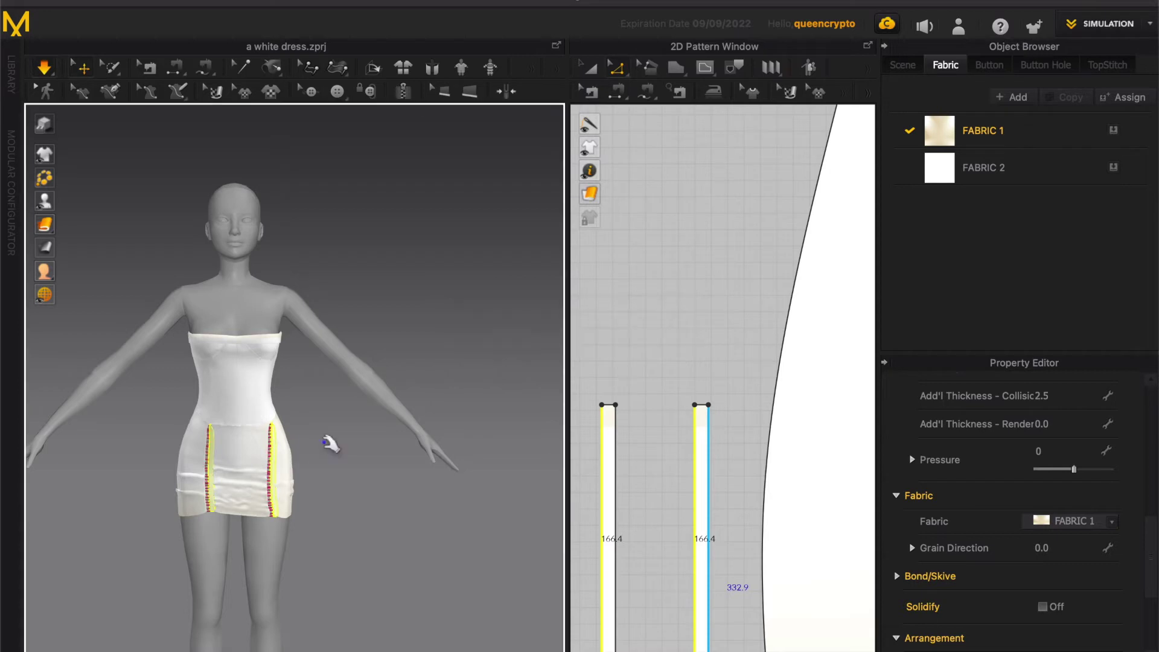
drag(197, 471, 188, 438)
drag(281, 505, 279, 472)
drag(187, 474, 189, 457)
right_drag(221, 529, 244, 524)
click(331, 524)
right_drag(331, 526, 346, 520)
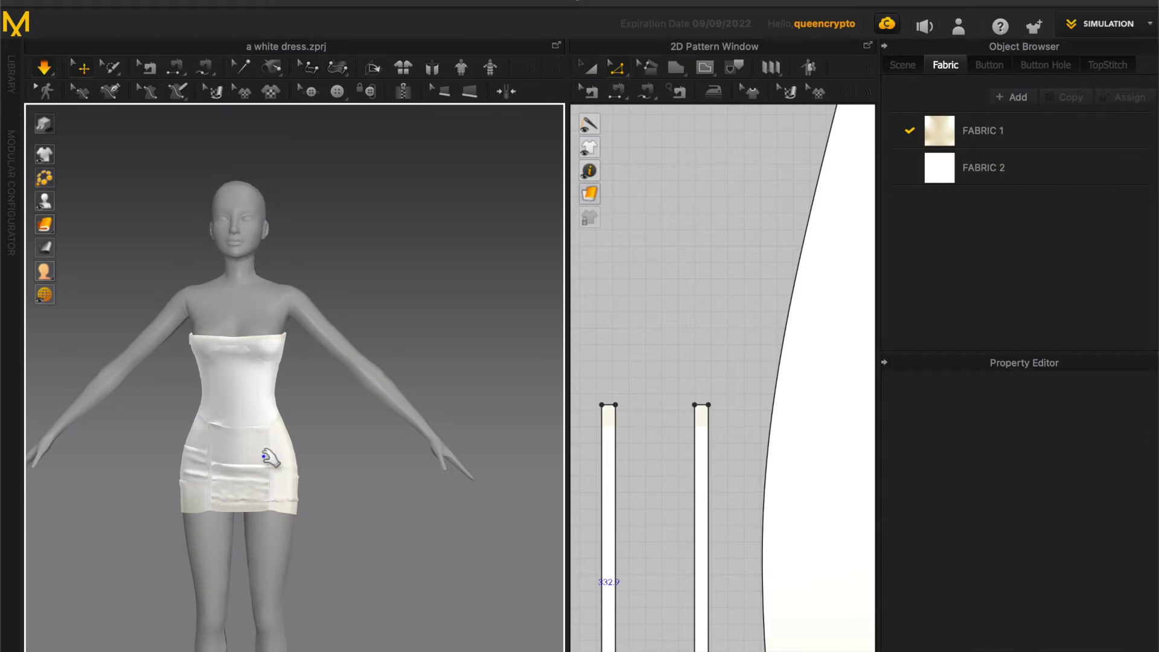
drag(263, 453, 261, 411)
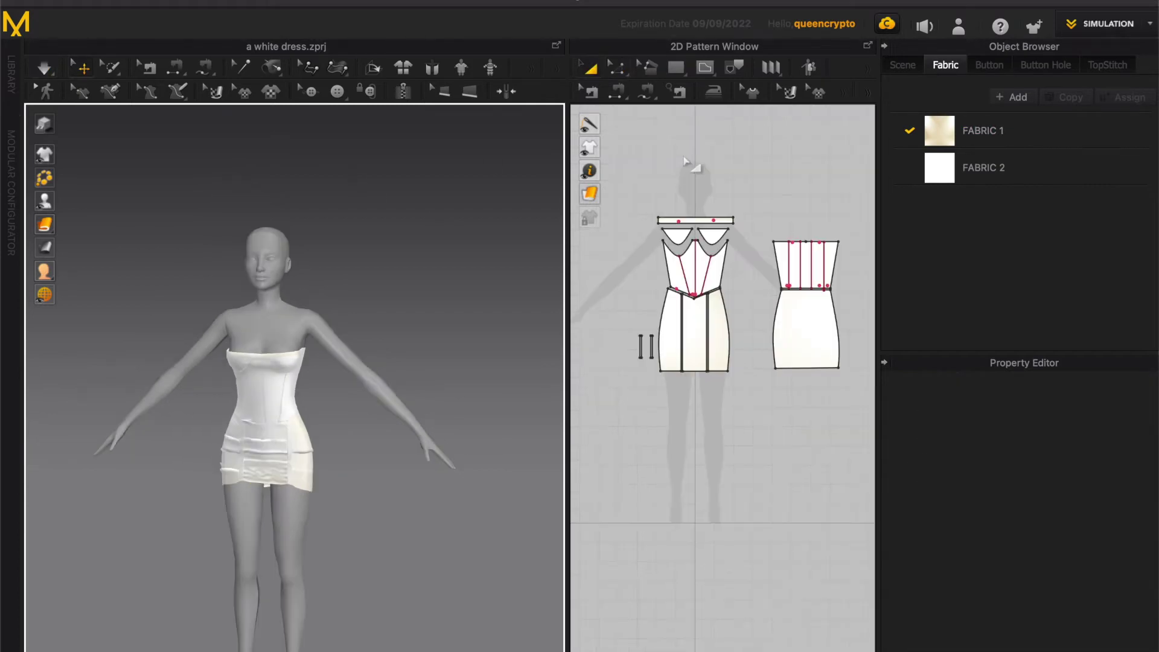
Create a 500 × 500 mm rectangle pattern below the front skirt.
click(676, 74)
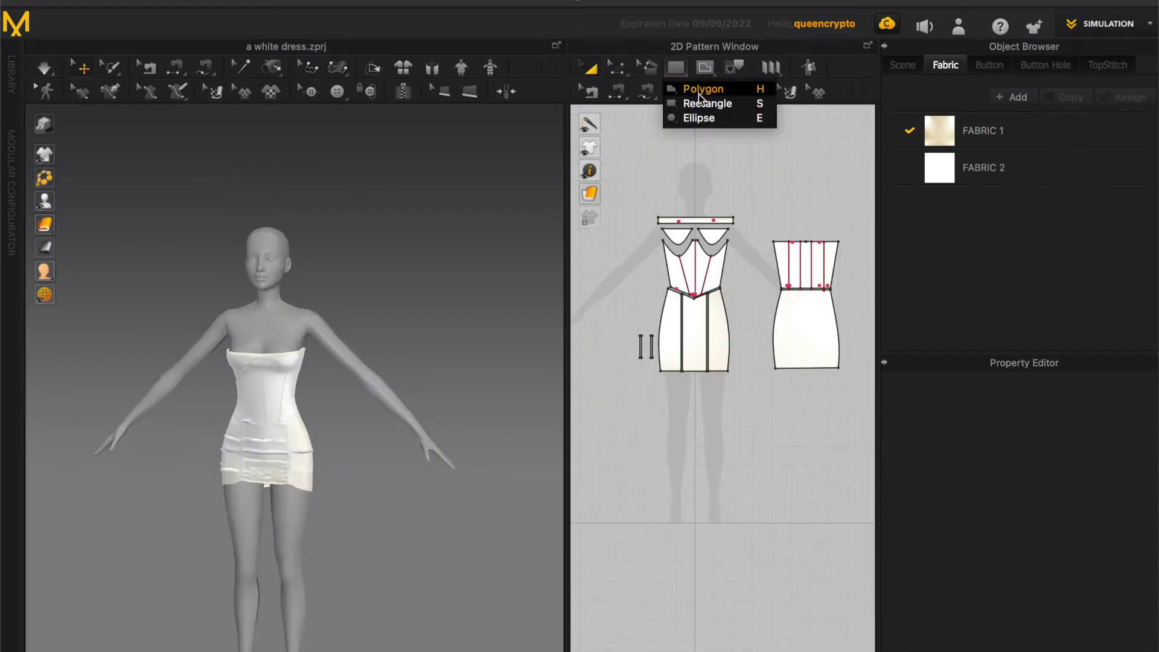
click(699, 88)
click(666, 387)
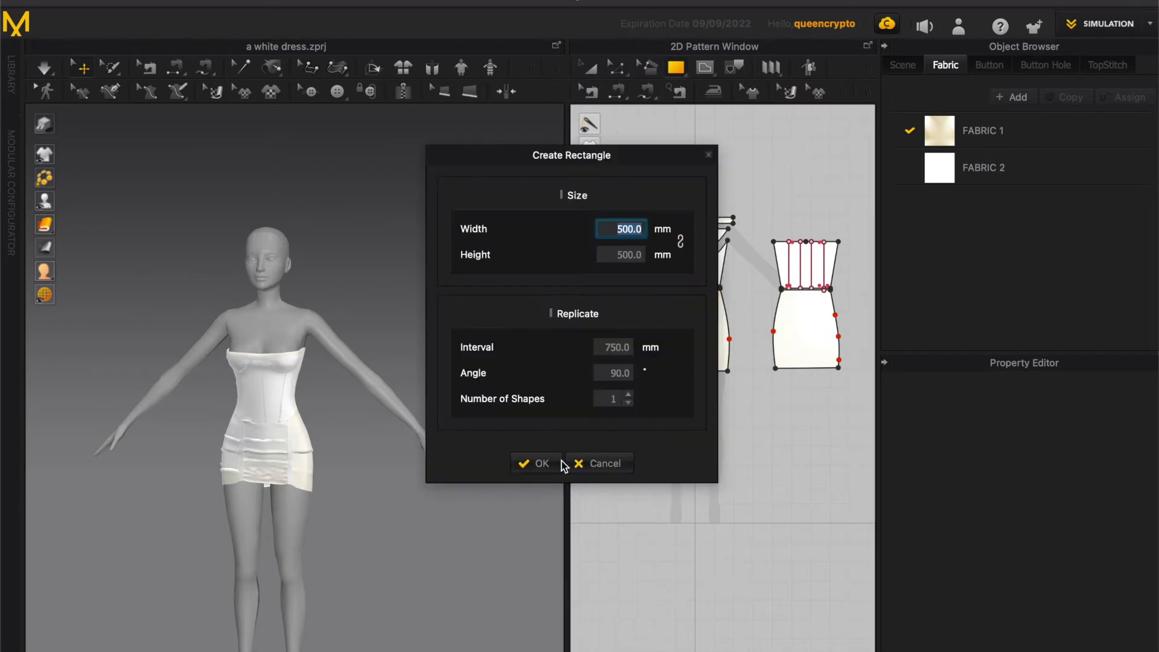
click(541, 463)
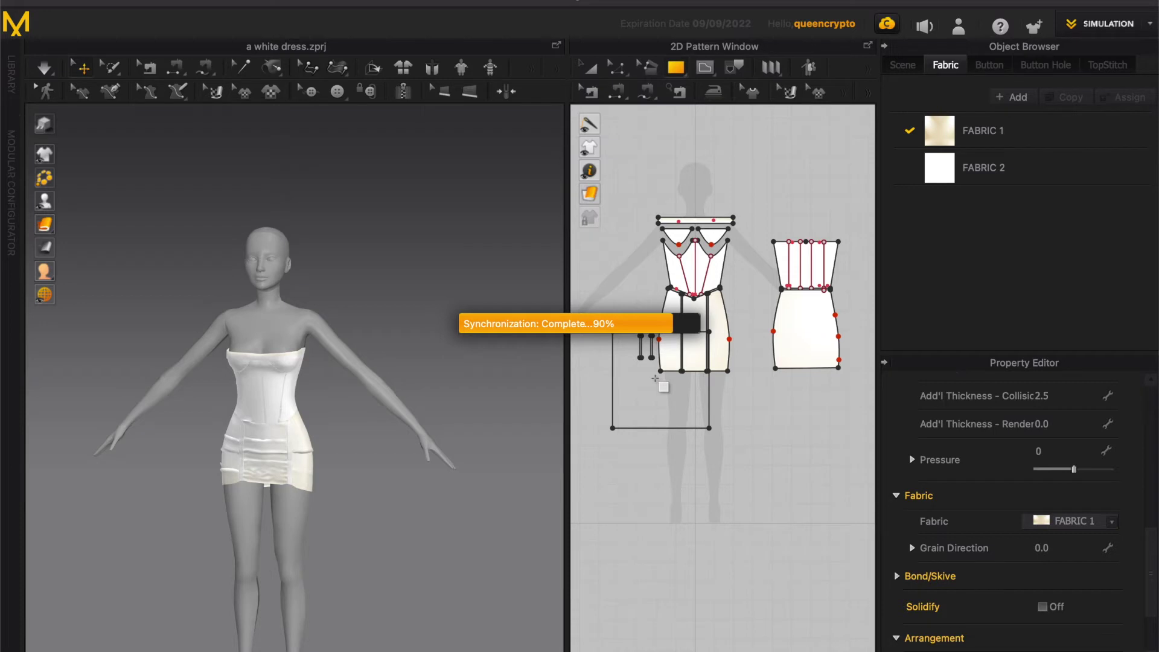
Reduce the rectangle's height to about 147.5 mm, keeping its 500 mm width.
key(z)
drag(638, 333, 686, 338)
scroll(620, 456, up, 3)
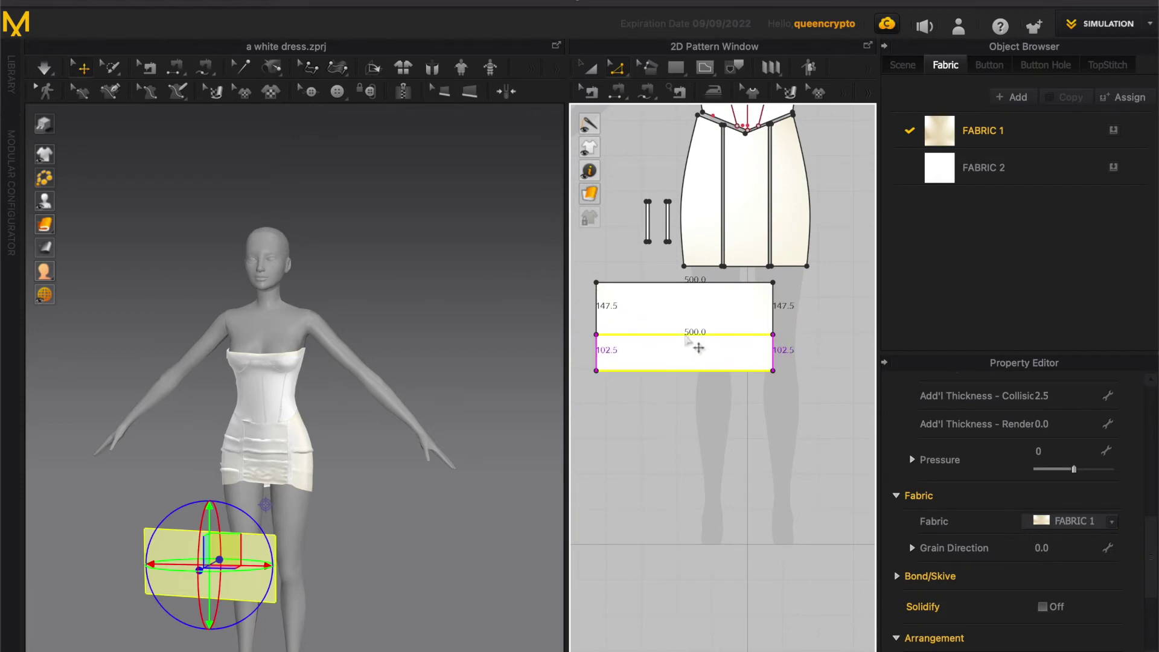
key(Delete)
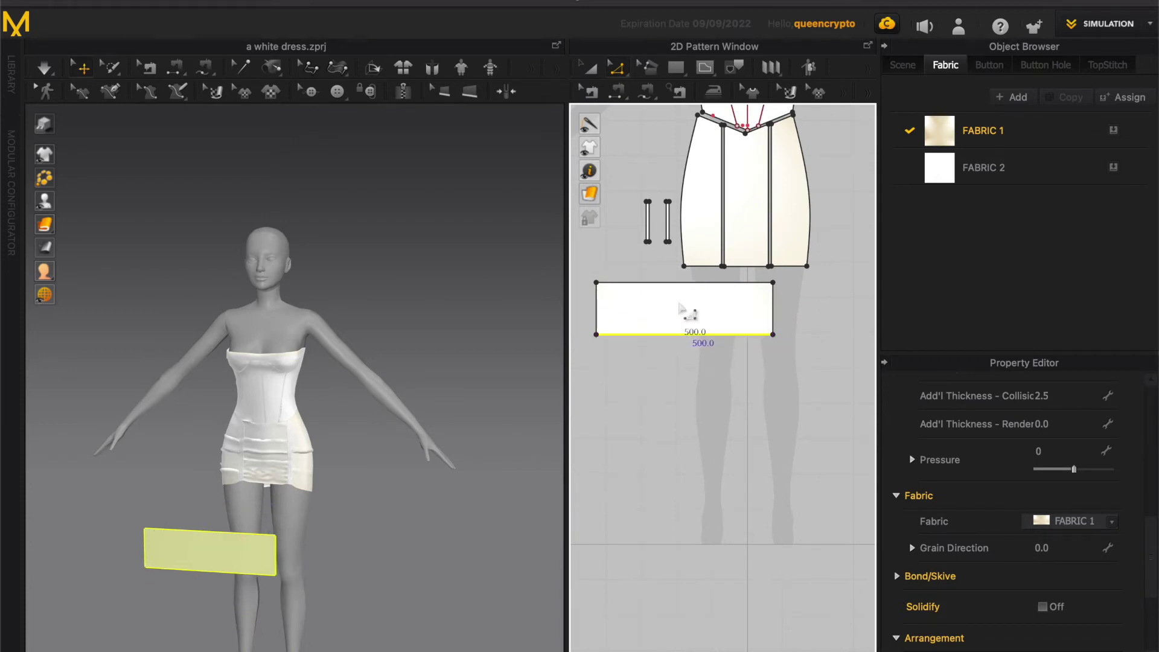
Sew the rectangle's upper edge to the hem edges of the three front skirt panels.
click(619, 91)
click(637, 283)
shift+click(698, 267)
shift+click(733, 267)
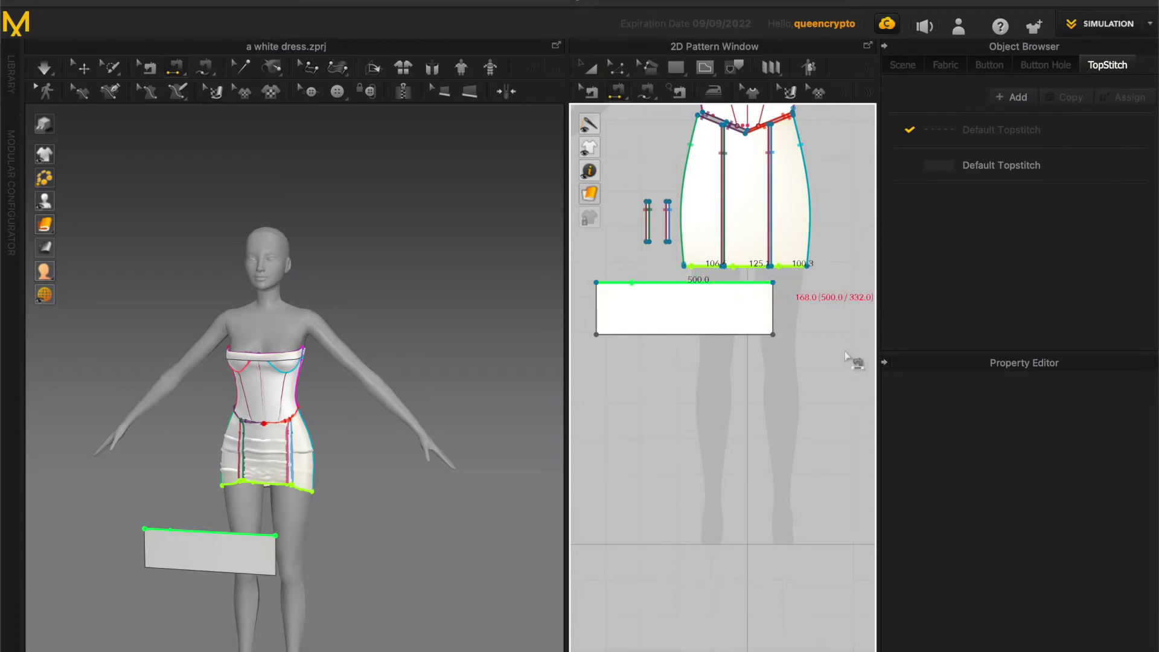
key(Return)
Duplicate the rectangle and place the copy level with it, below the back skirt.
key(a)
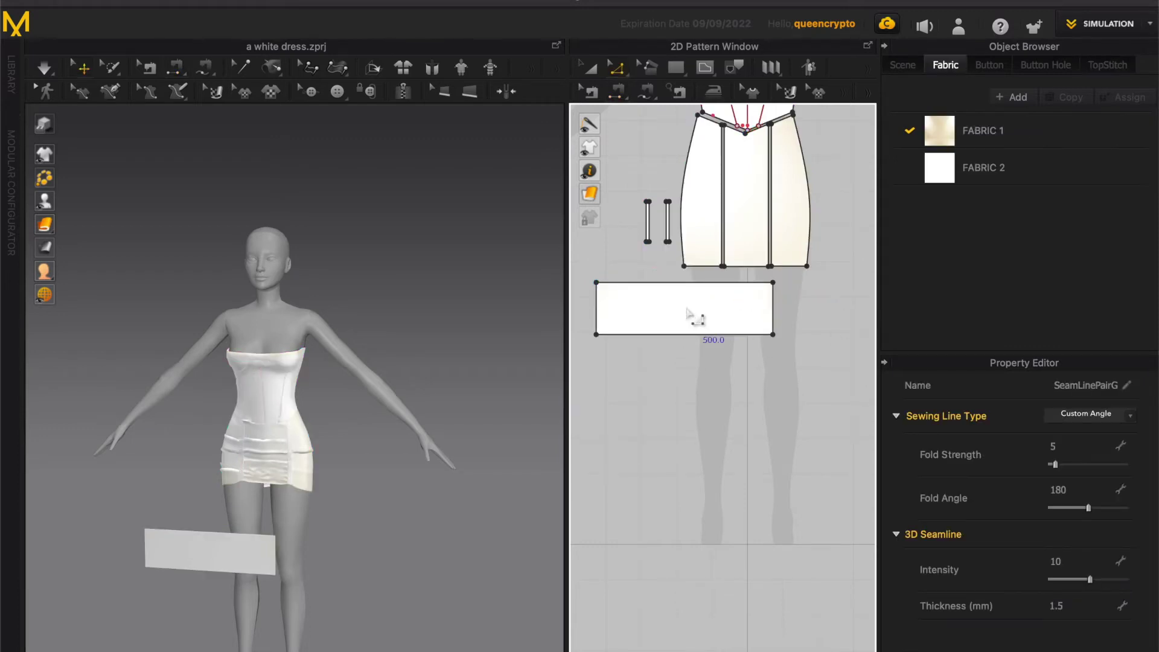
click(684, 320)
drag(680, 310, 868, 321)
click(865, 326)
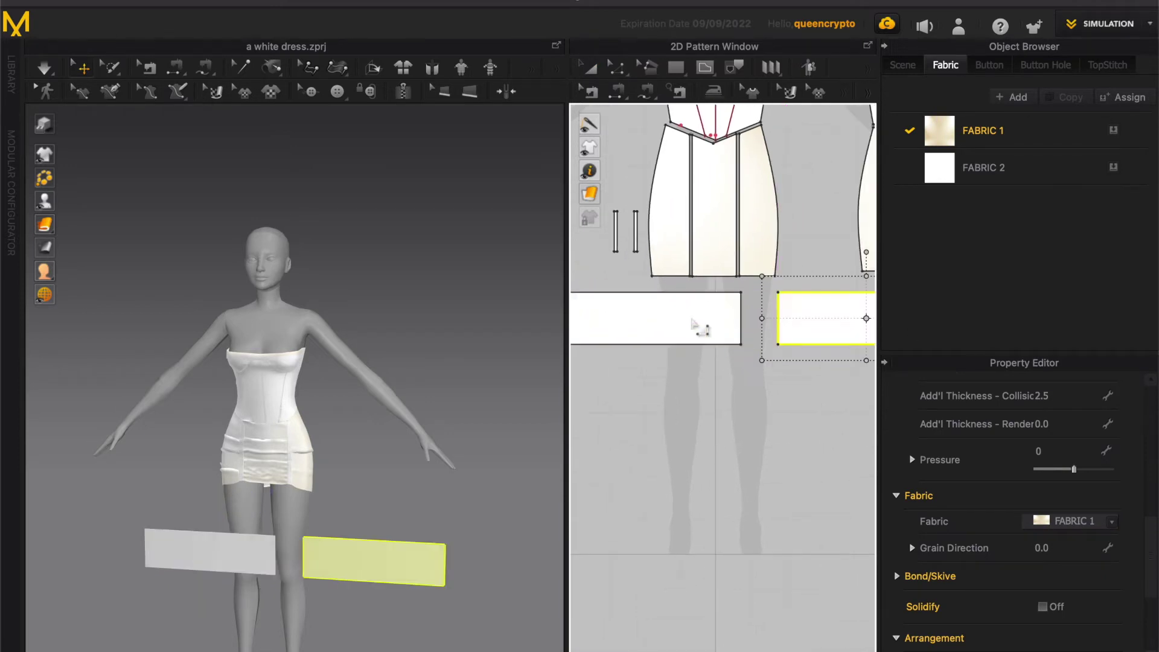
scroll(678, 325, down, 3)
scroll(791, 228, up, 1)
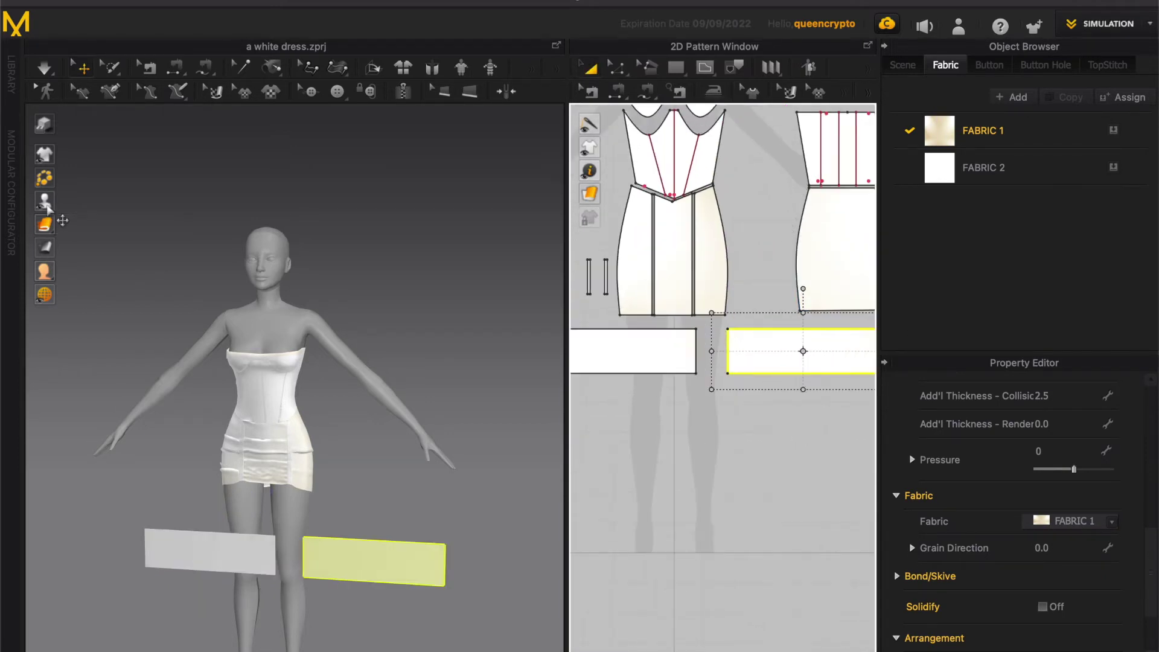
Wrap the two hem rectangles around the avatar's hips with arrangement points, one at the front and one at the back.
click(45, 202)
click(252, 549)
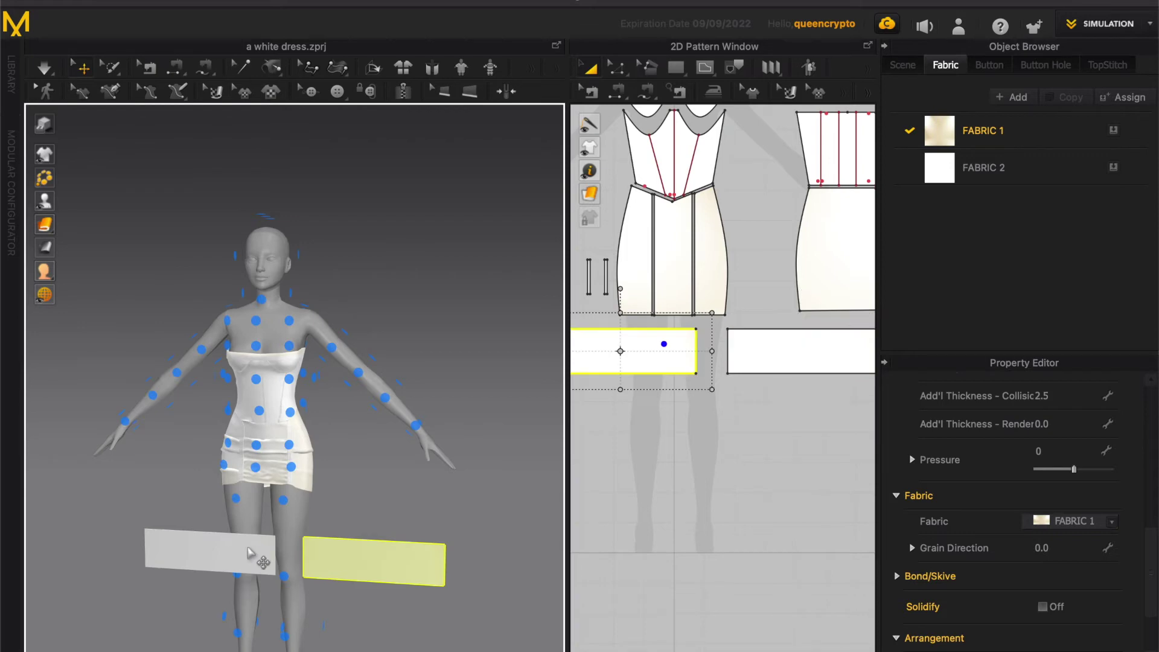
click(256, 468)
click(384, 558)
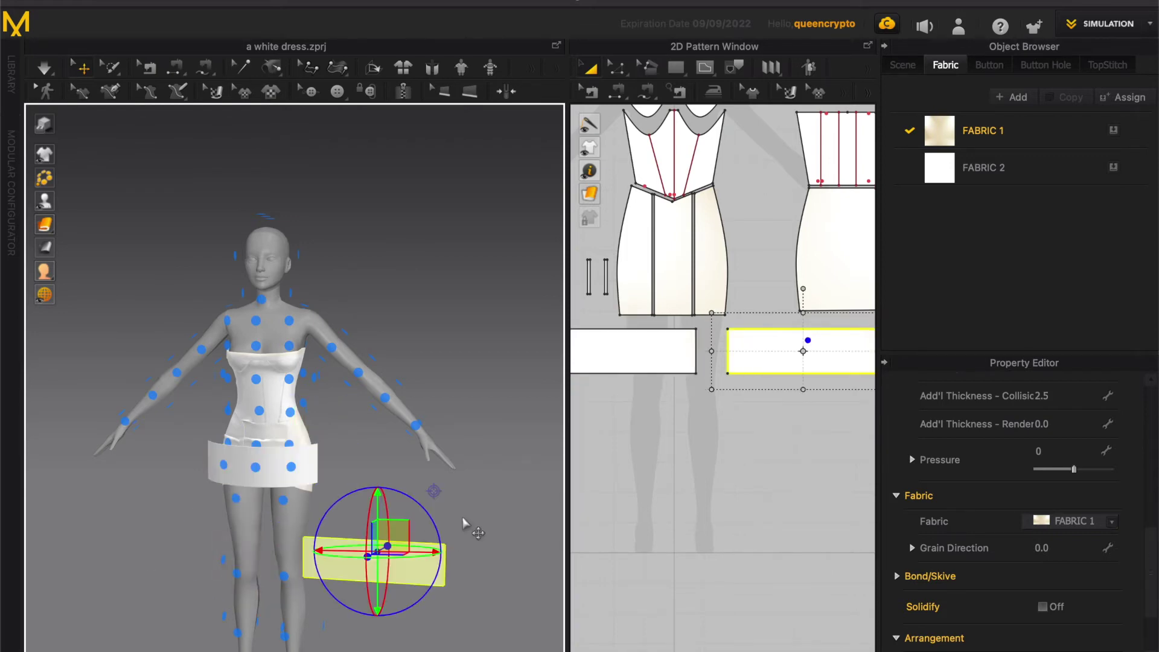
right_drag(364, 523, 337, 525)
click(307, 476)
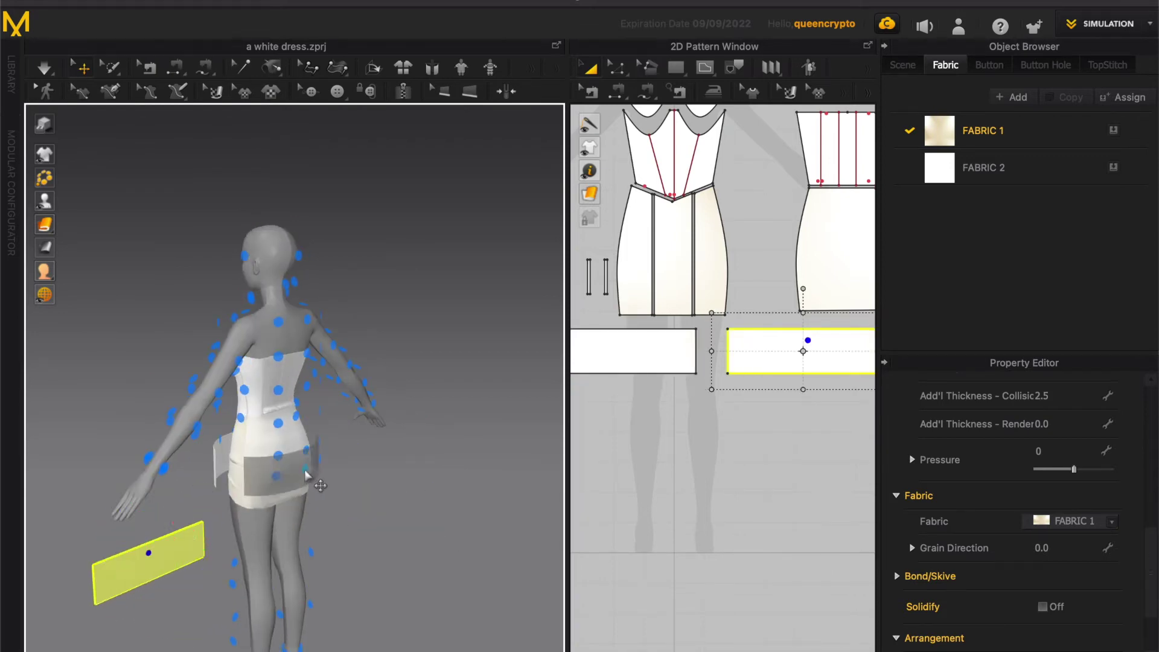
mouse_move(202, 492)
right_down()
mouse_move(364, 392)
mouse_move(214, 491)
right_up()
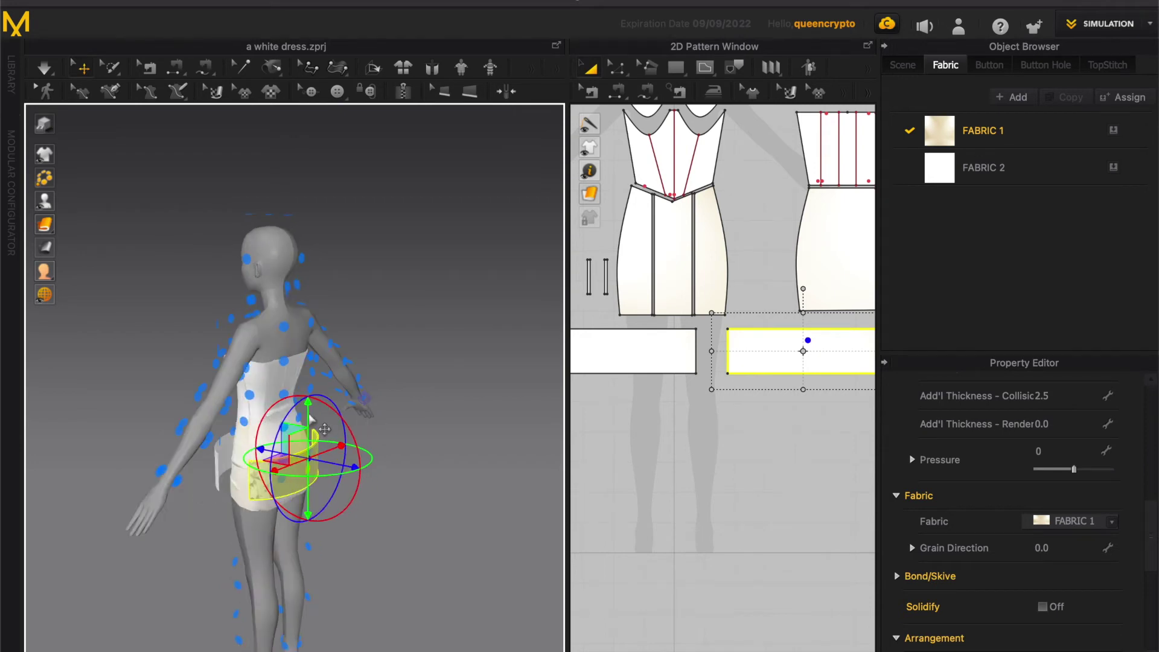
Lower the back and front hem rectangles to sit just beneath the skirt's hemline on the avatar.
drag(307, 409, 306, 462)
click(212, 453)
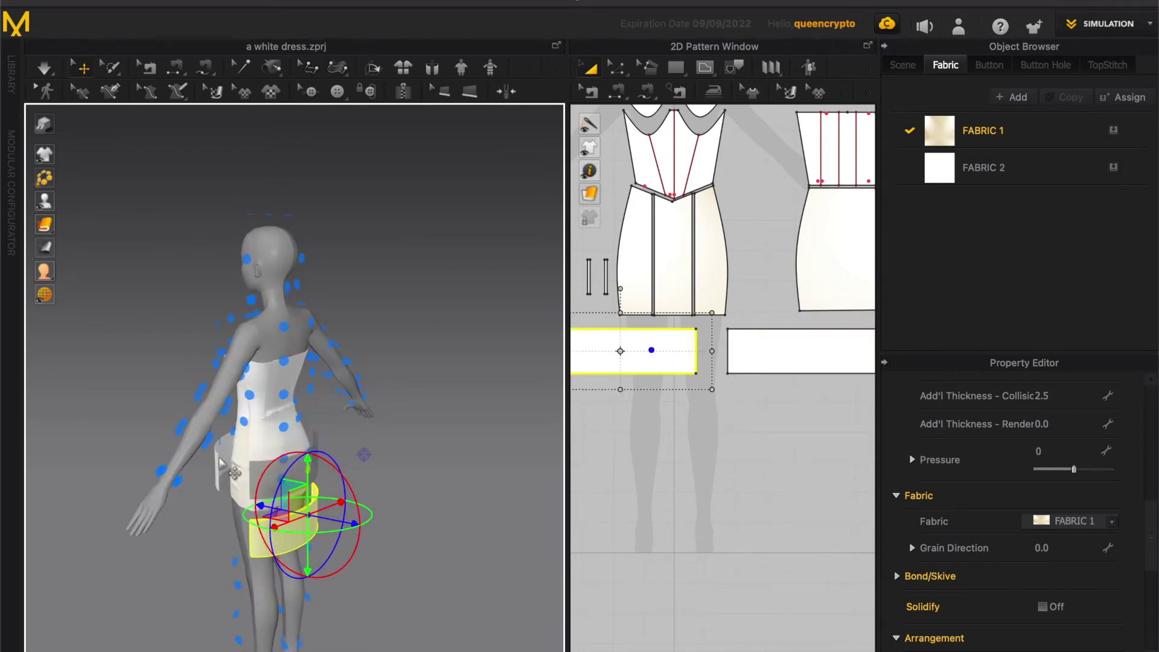
drag(221, 406, 222, 461)
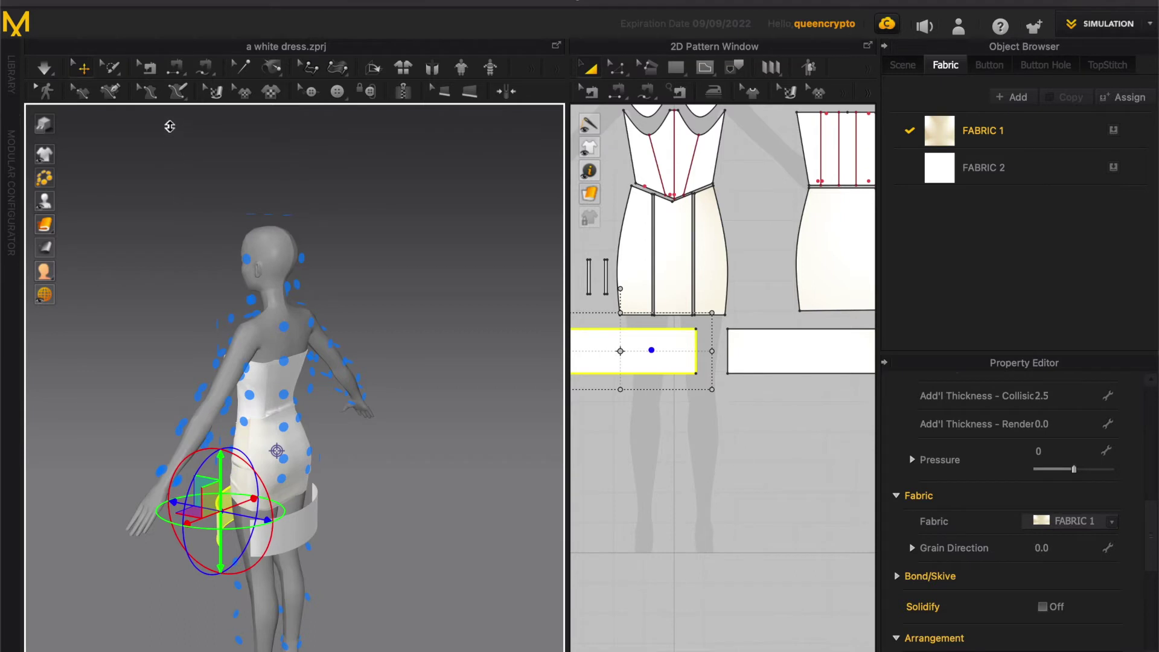
Sew the adjacent 147.5 mm side edges of the front and back hem rectangles together with segment sewing.
click(617, 92)
click(279, 523)
click(266, 509)
click(251, 534)
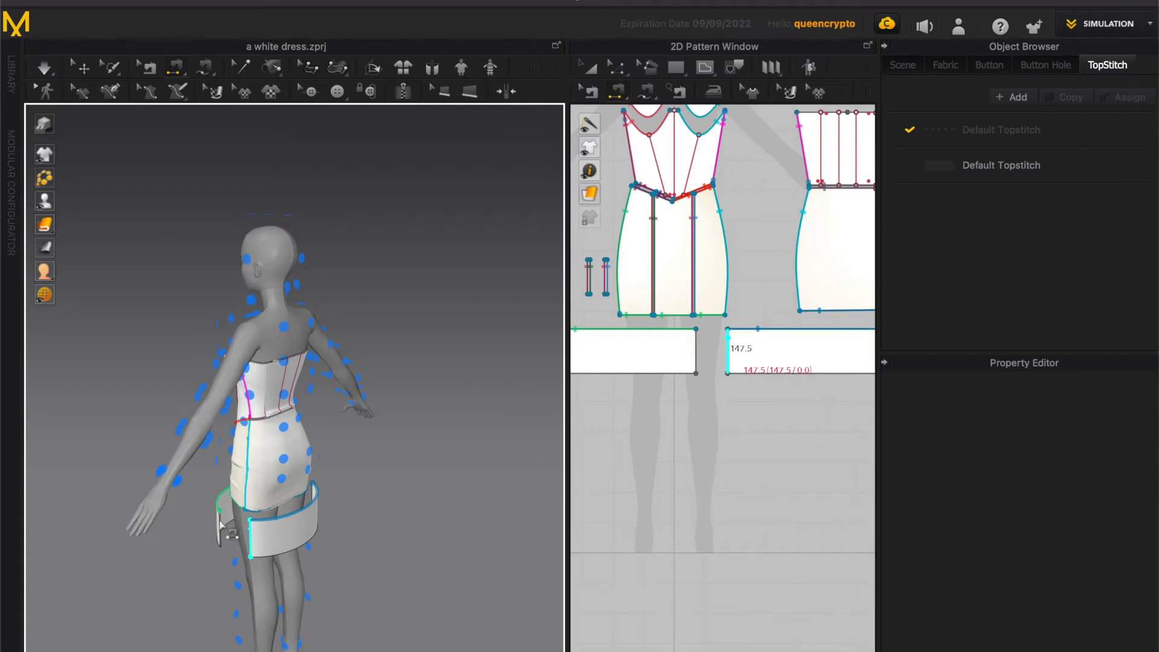
Sew the outer 147.5 mm side edges of the two hem rectangles together and simulate the garment.
right_drag(369, 524, 312, 529)
click(315, 520)
click(294, 532)
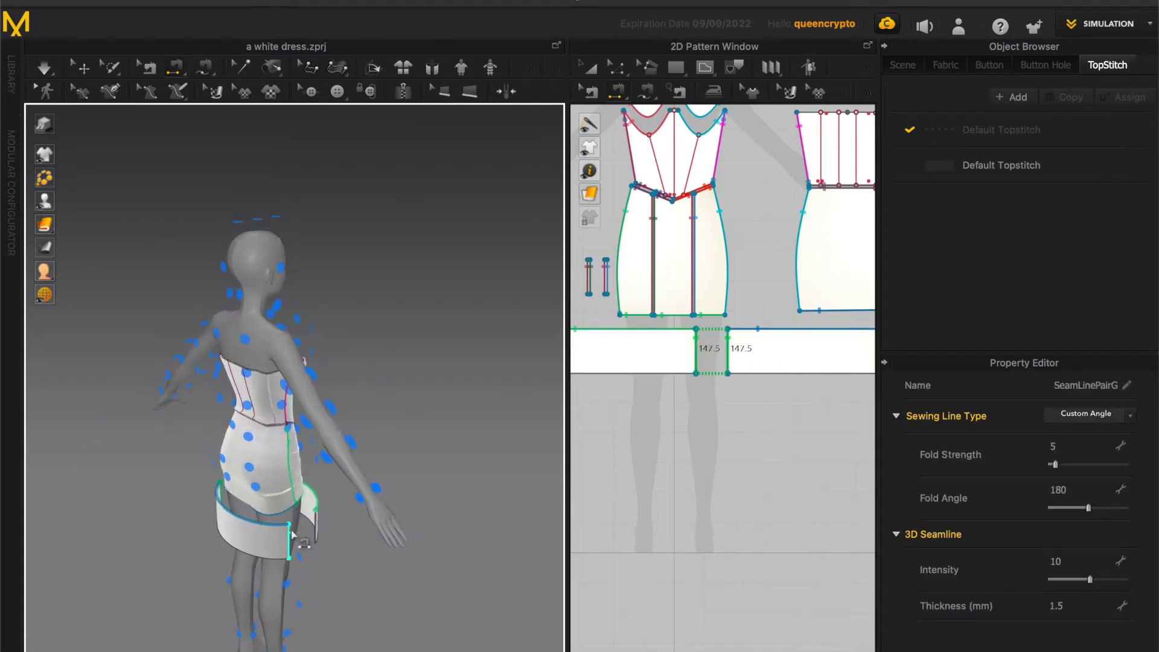
click(316, 528)
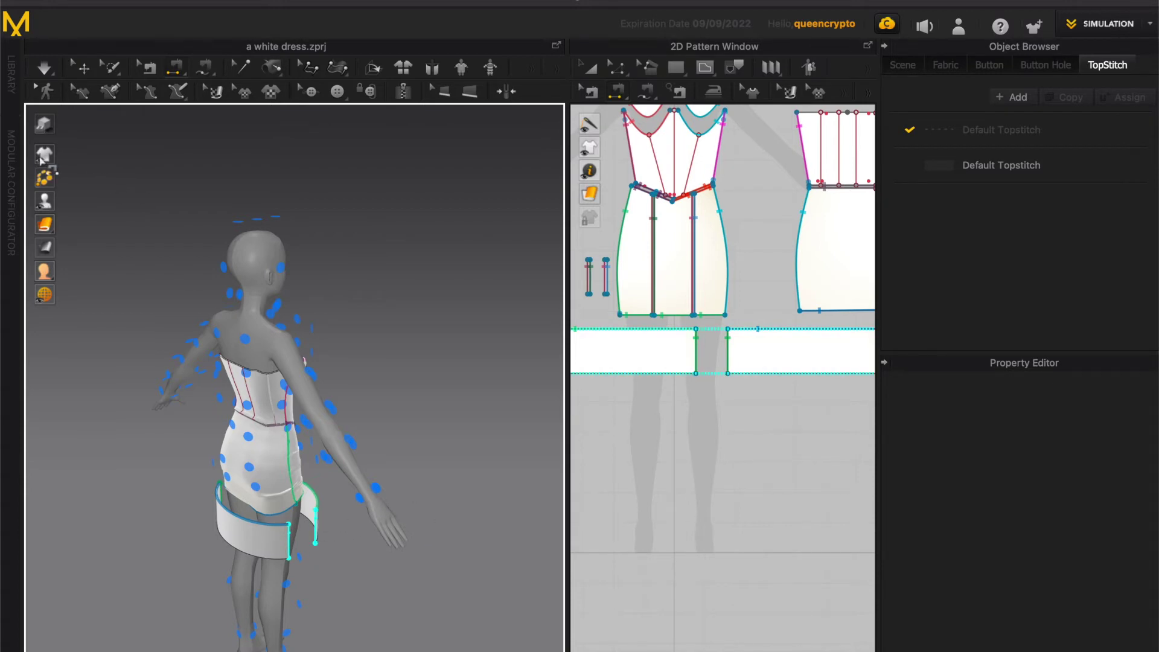
scroll(693, 401, down, 3)
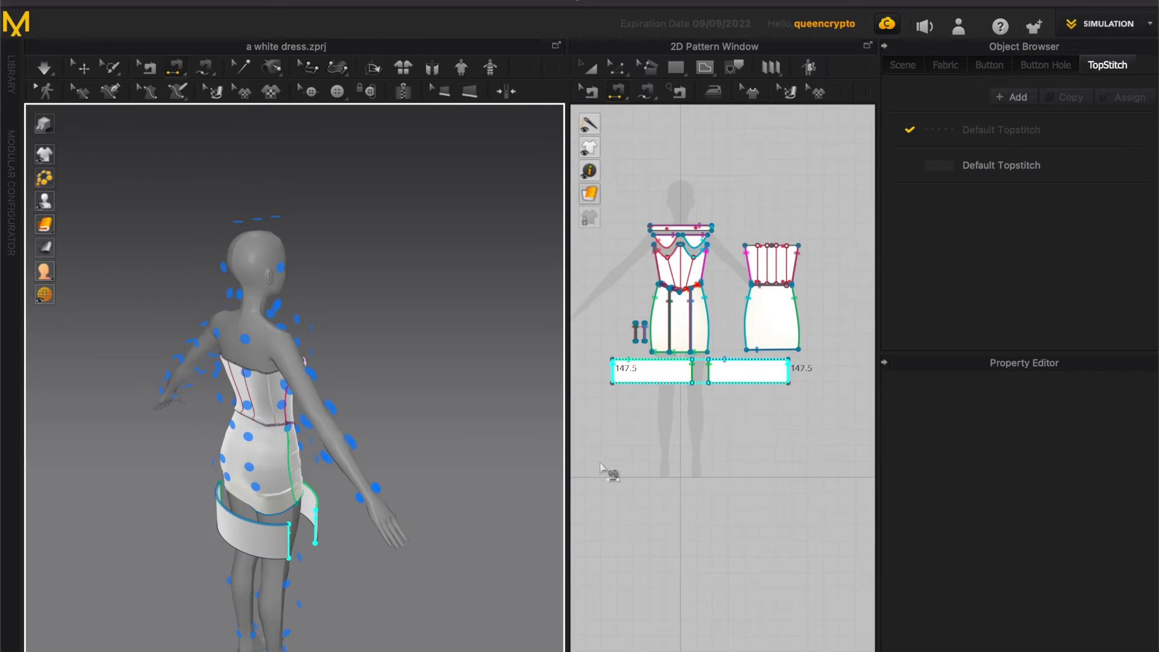
key(space)
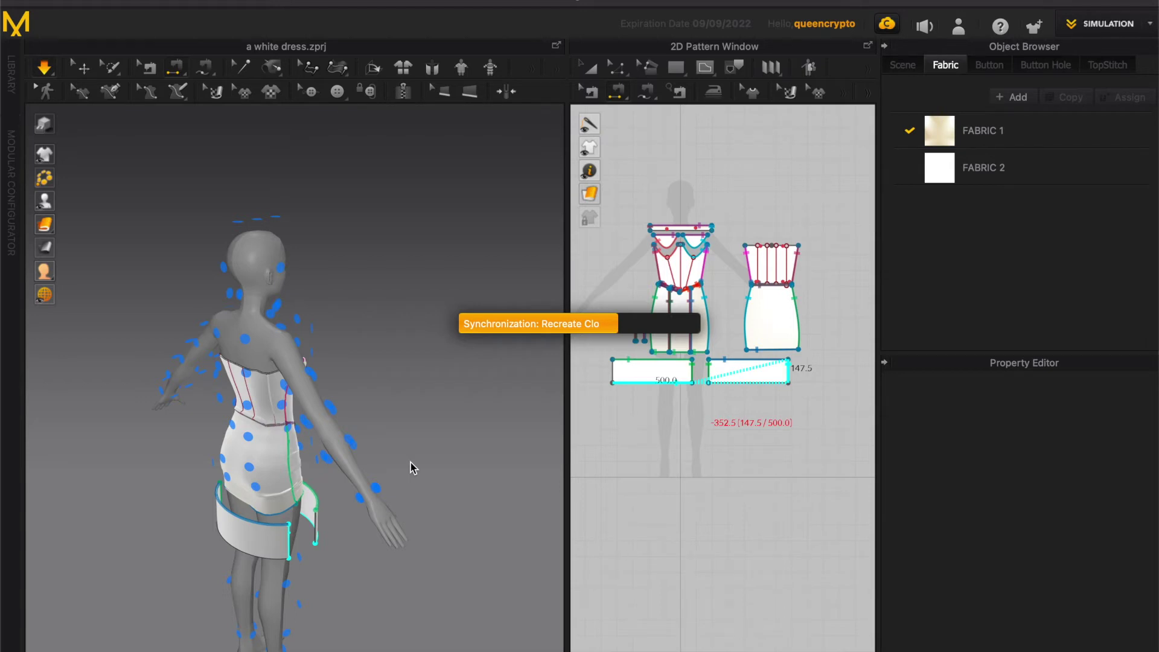
right_drag(347, 541, 235, 384)
click(620, 96)
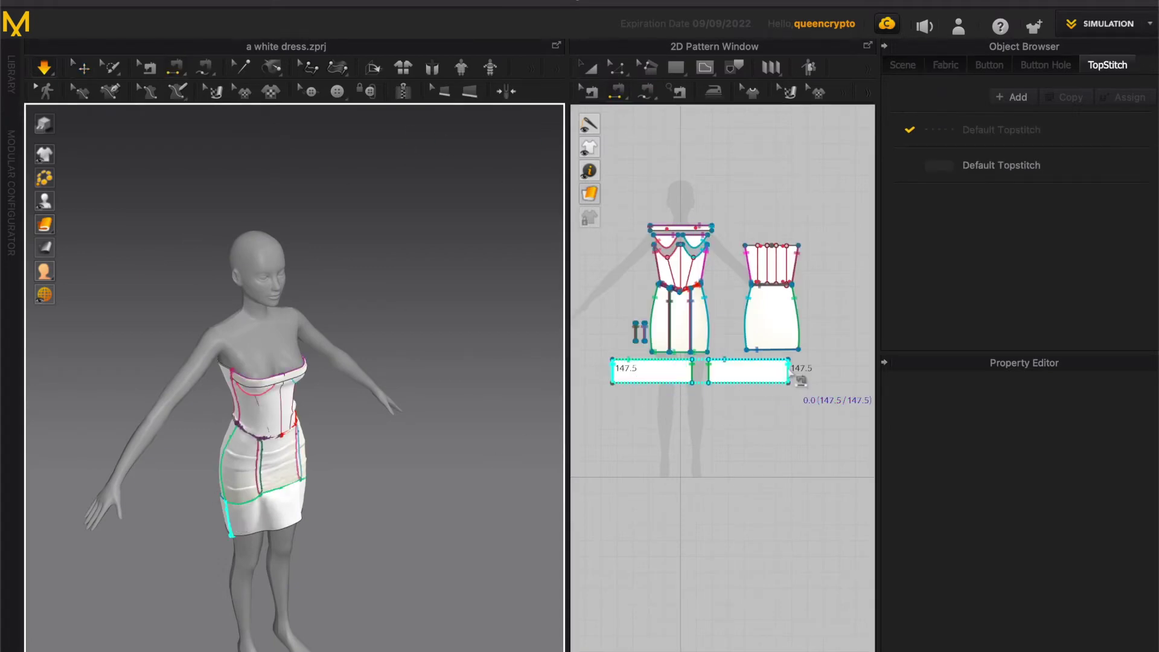
key(space)
right_drag(364, 534, 353, 525)
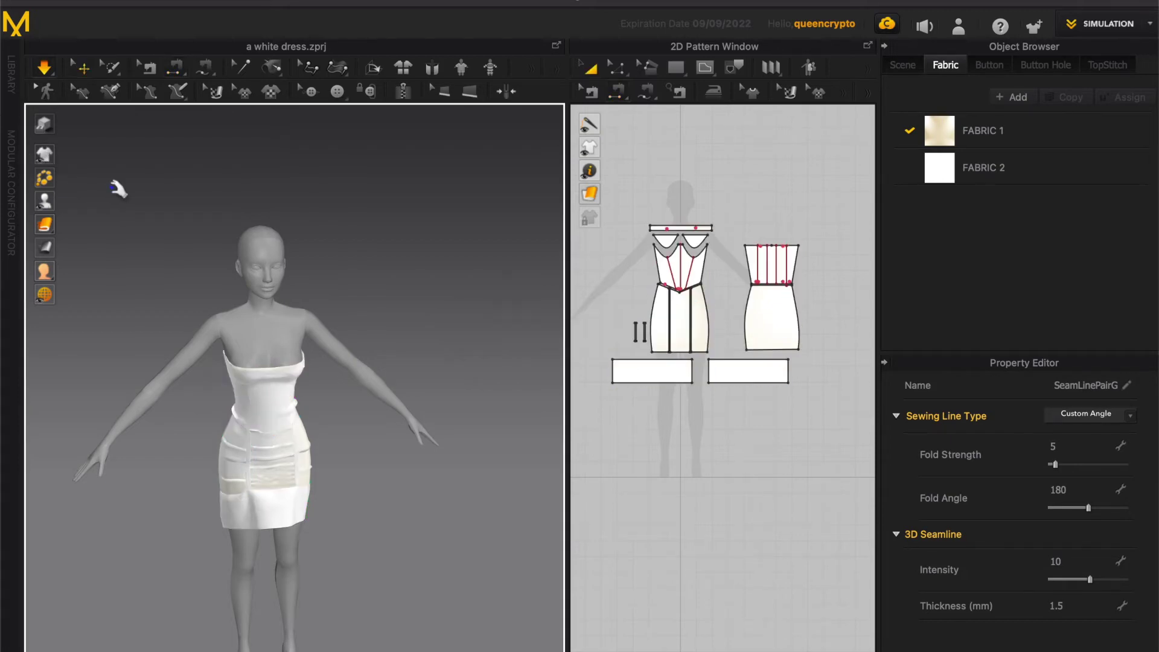
Tug the front skirt's two side panels into place on the avatar during simulation.
mouse_move(52, 157)
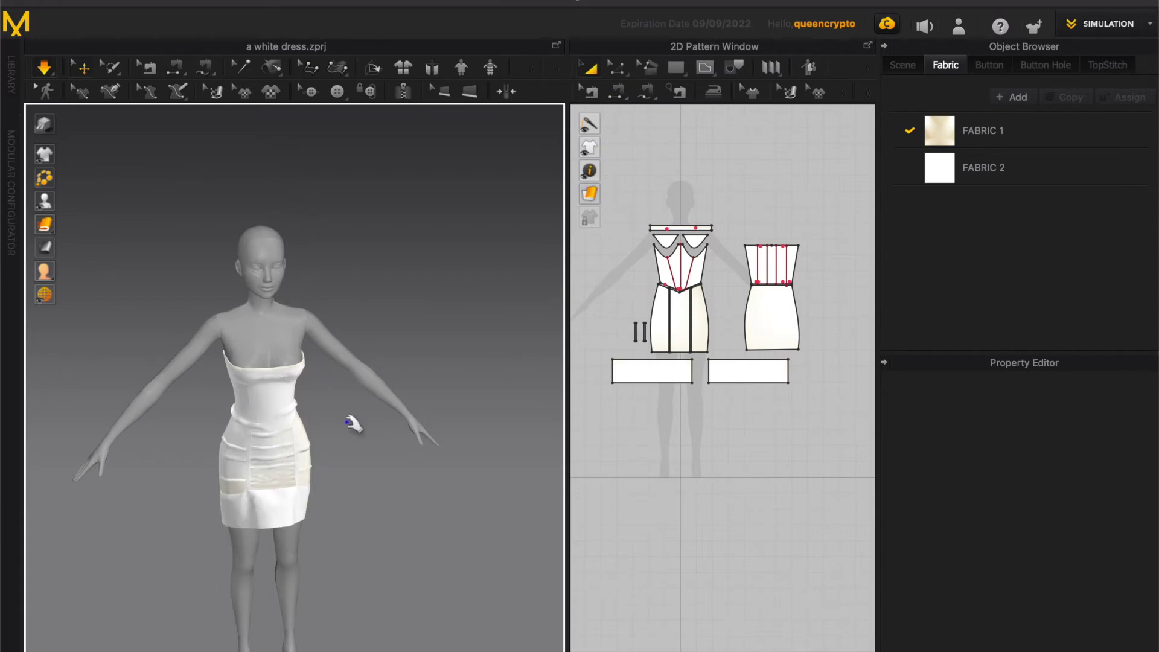
right_drag(353, 422, 324, 438)
click(239, 419)
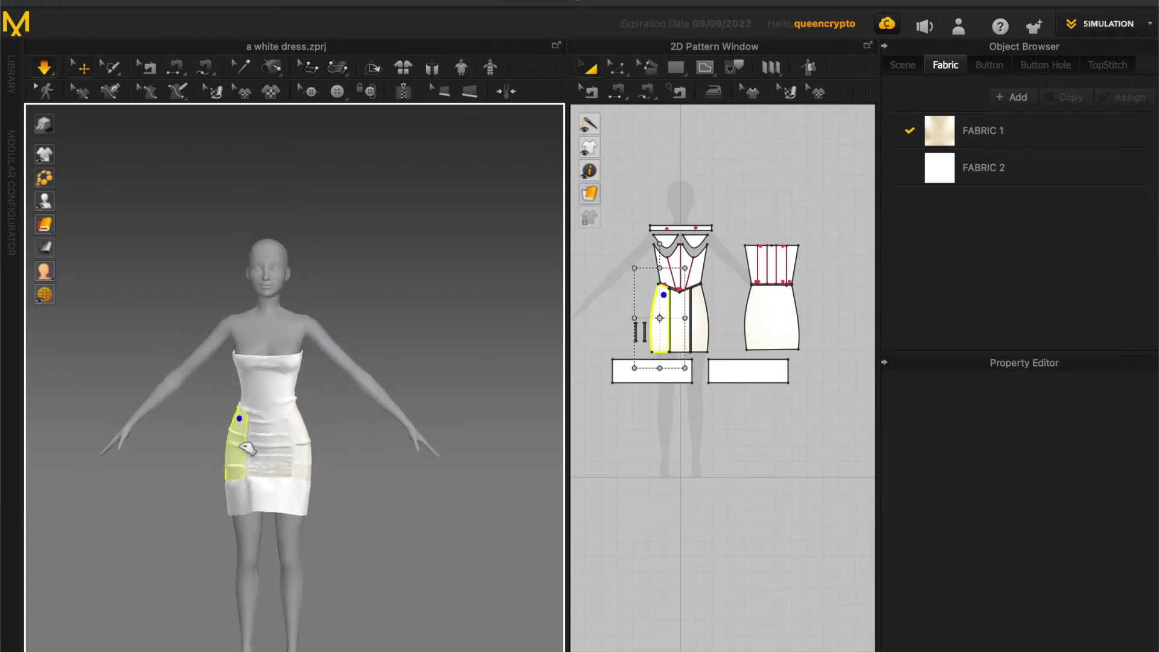
click(300, 434)
click(248, 421)
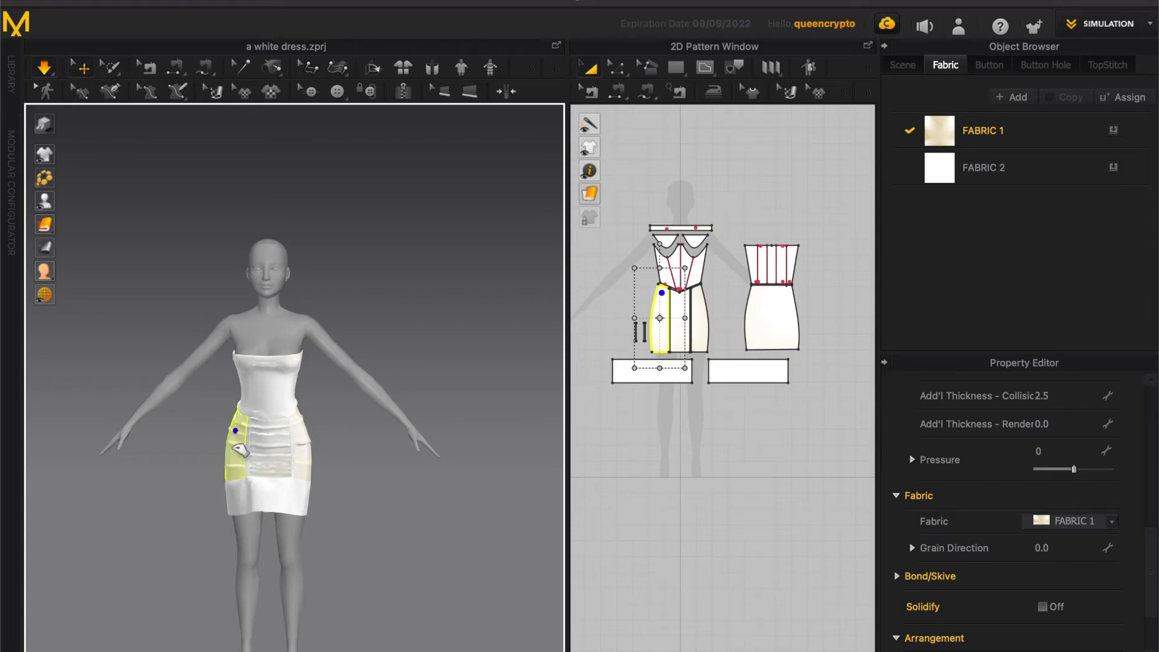
click(341, 462)
mouse_move(337, 472)
right_down()
mouse_move(378, 478)
mouse_move(329, 484)
right_up()
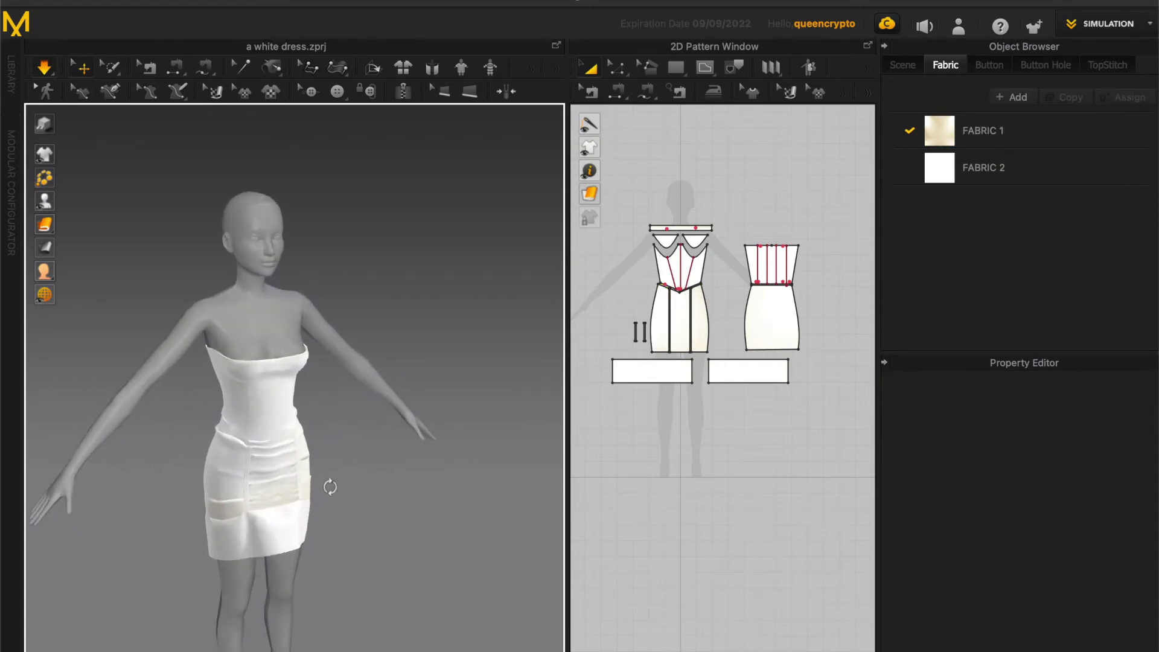
Pull the front hem panel and skirt side panels to settle their drape, and stop the simulation.
click(260, 521)
right_drag(269, 534, 302, 538)
click(279, 544)
click(326, 555)
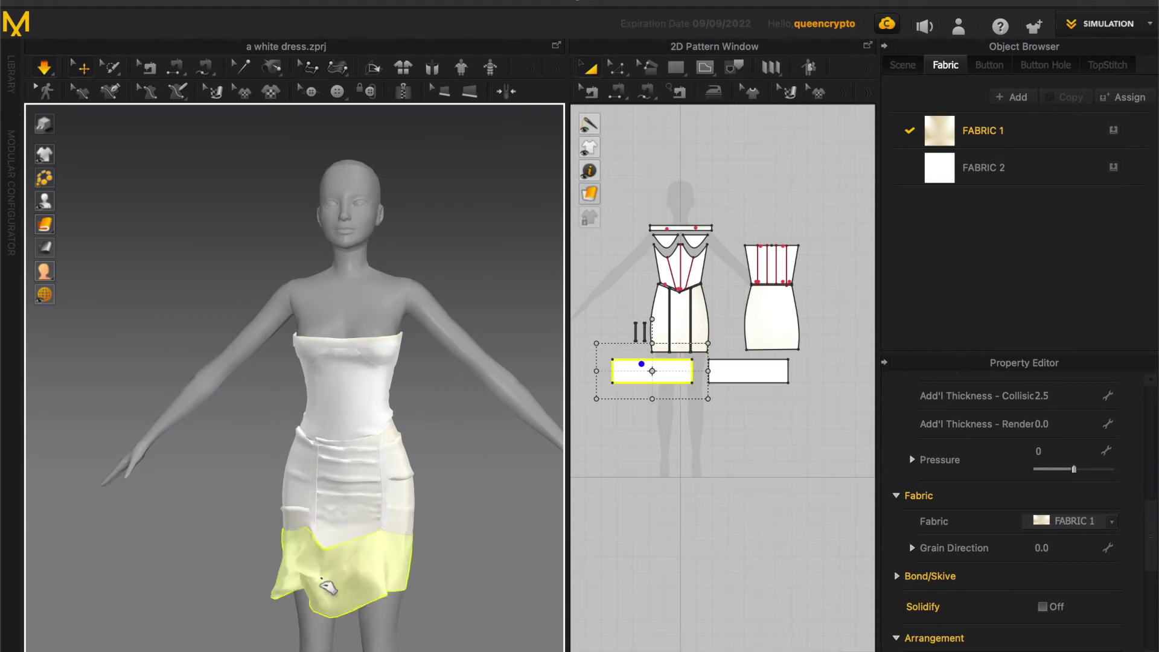
click(300, 488)
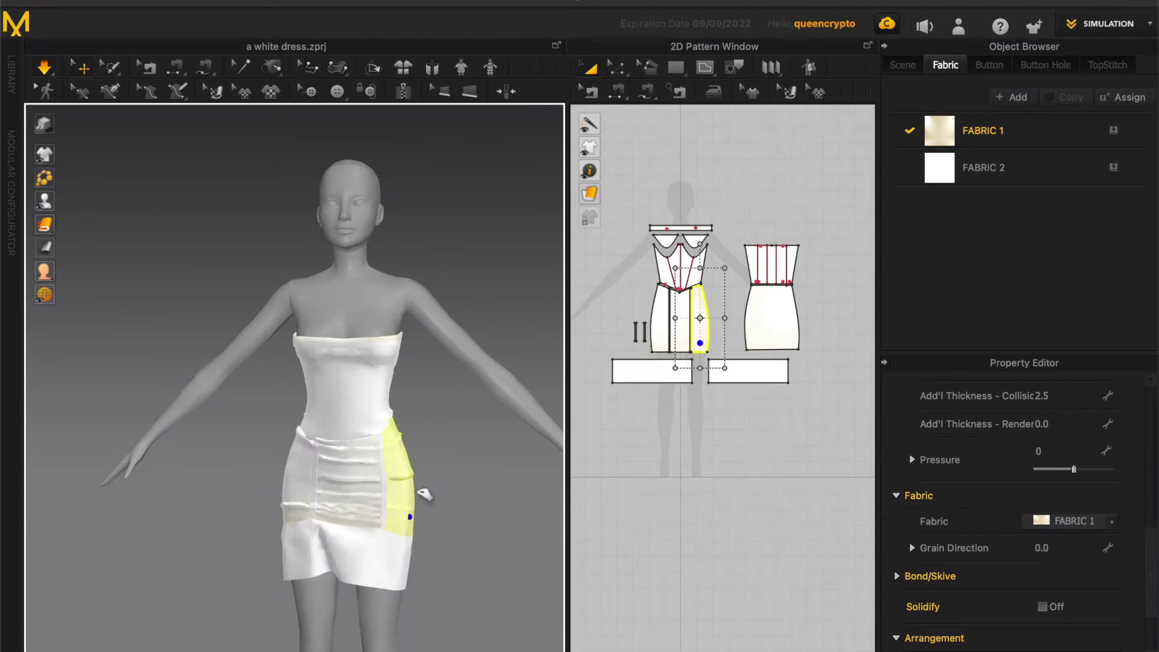
click(413, 585)
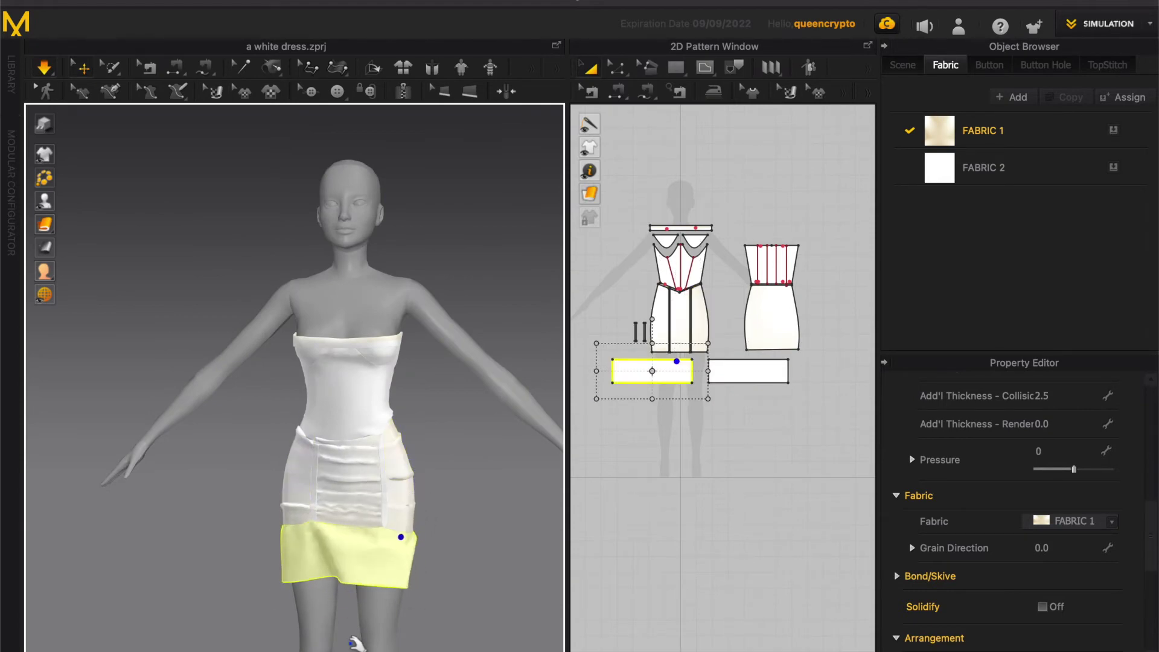
click(305, 495)
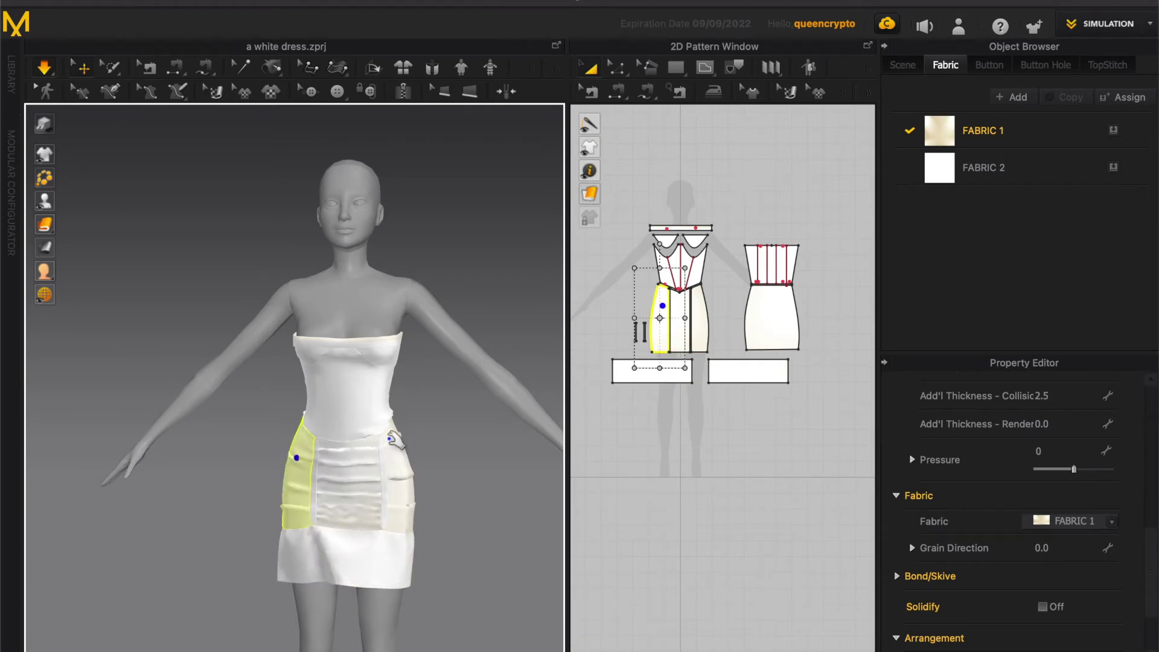
click(247, 424)
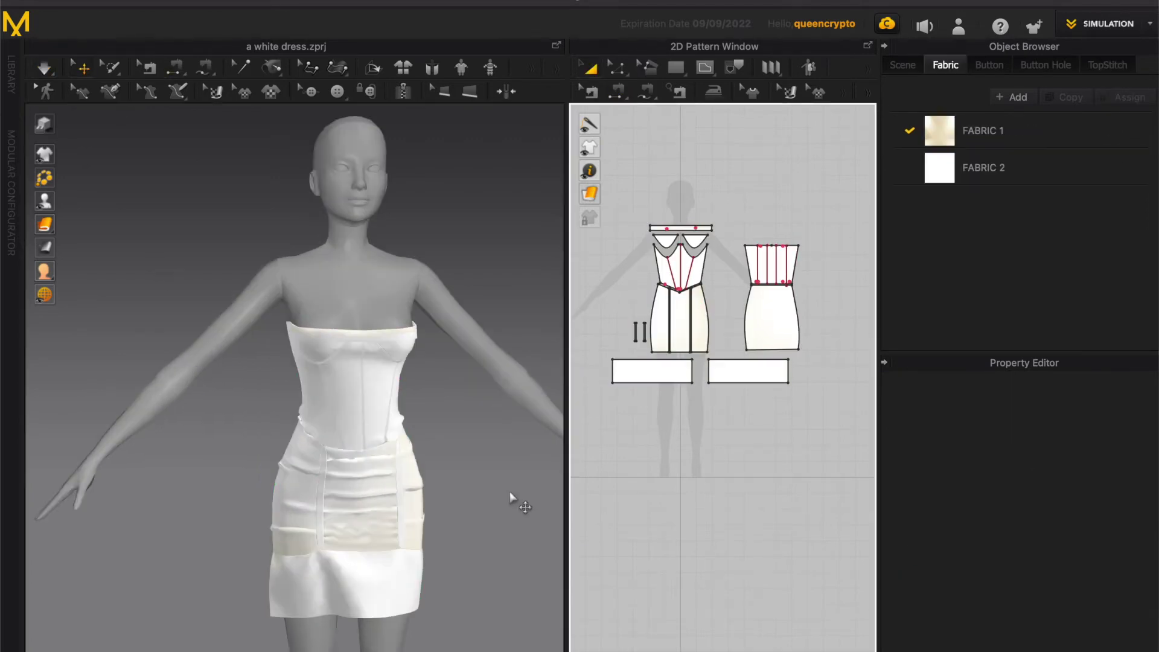
Move the back hem rectangle directly beneath the front one, with their side edges aligned.
scroll(686, 370, up, 3)
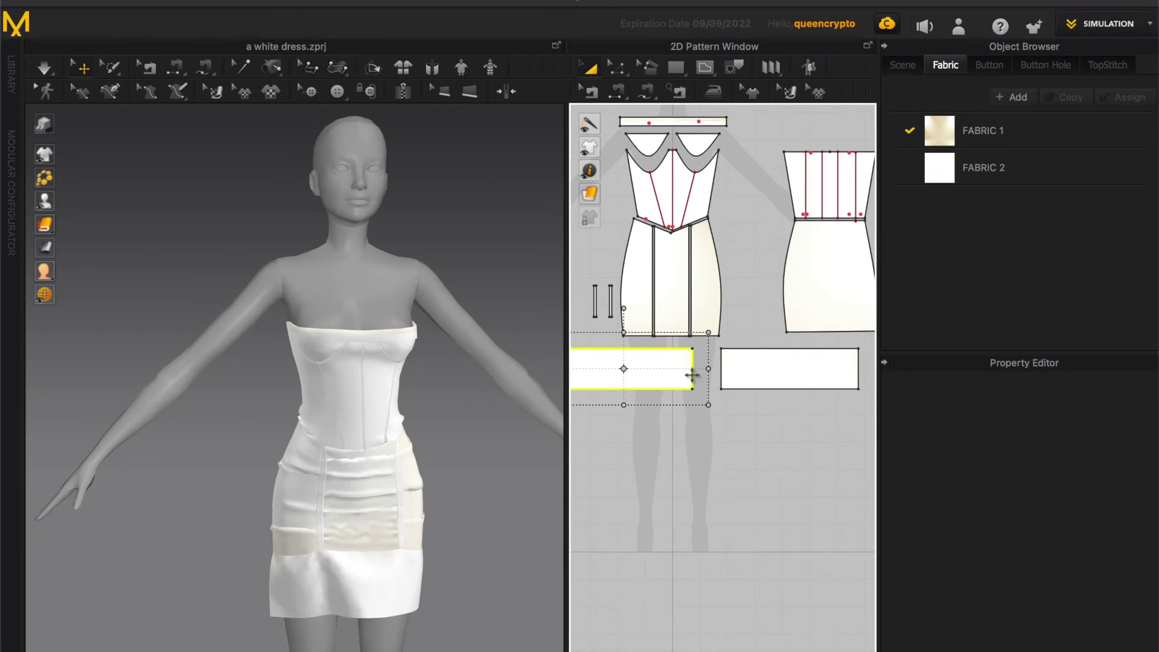
click(688, 371)
scroll(706, 388, down, 2)
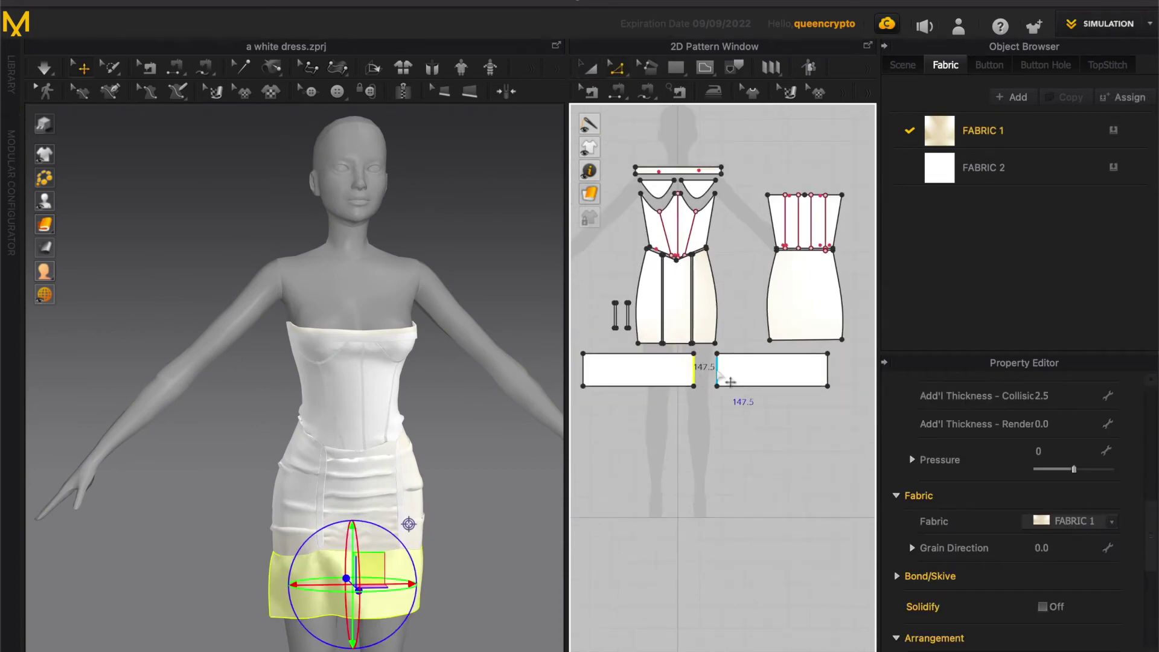
click(749, 371)
drag(749, 371, 615, 416)
Widen both hem rectangles together by moving their aligned side edges outward, and simulate the fuller hem.
click(695, 371)
key(z)
click(695, 370)
shift+drag(694, 414, 732, 427)
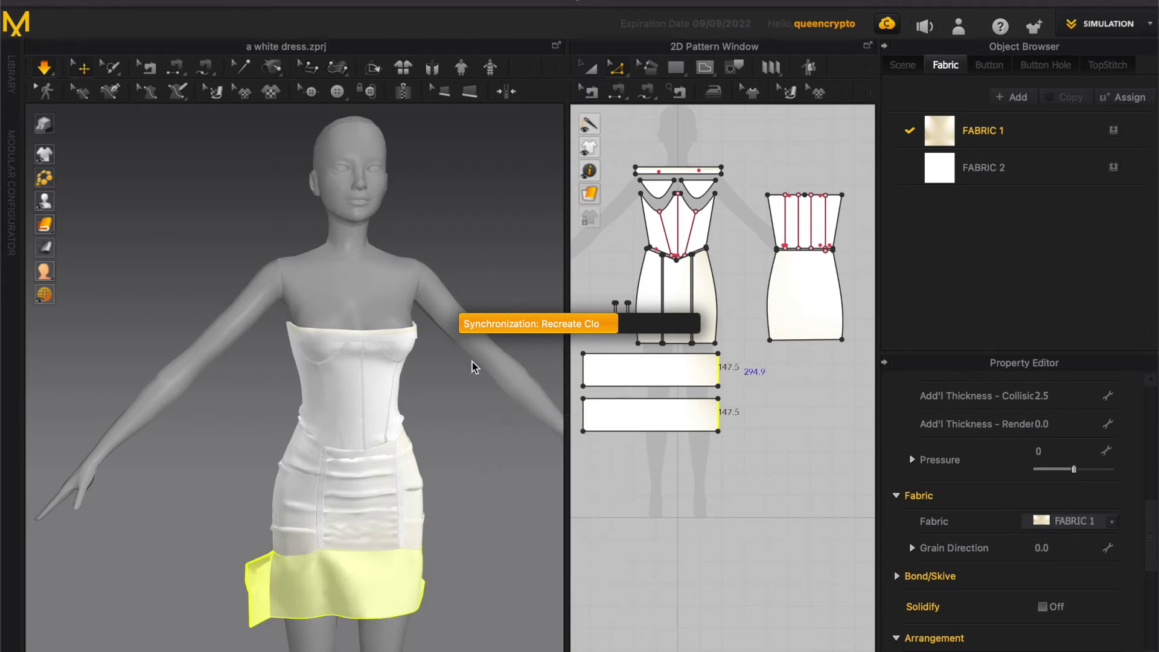
scroll(474, 362, down, 1)
click(462, 532)
right_drag(461, 533, 447, 542)
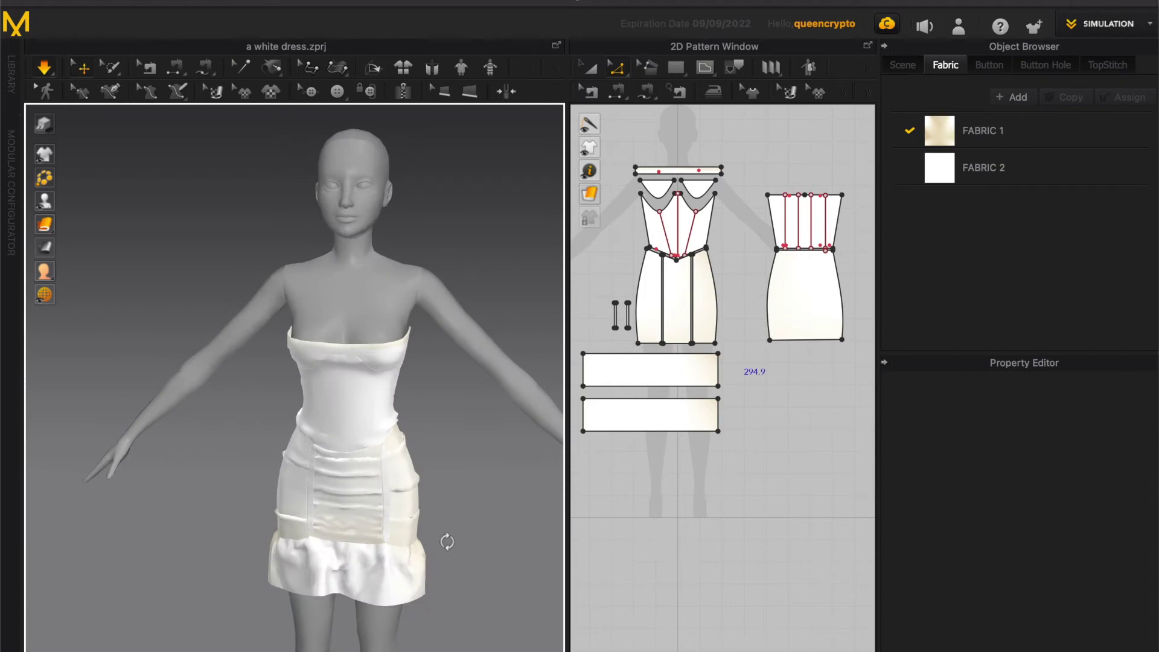
Narrow both hem rectangles slightly together, and adjust the skirt side panels' drape during simulation.
click(725, 418)
drag(717, 415, 725, 416)
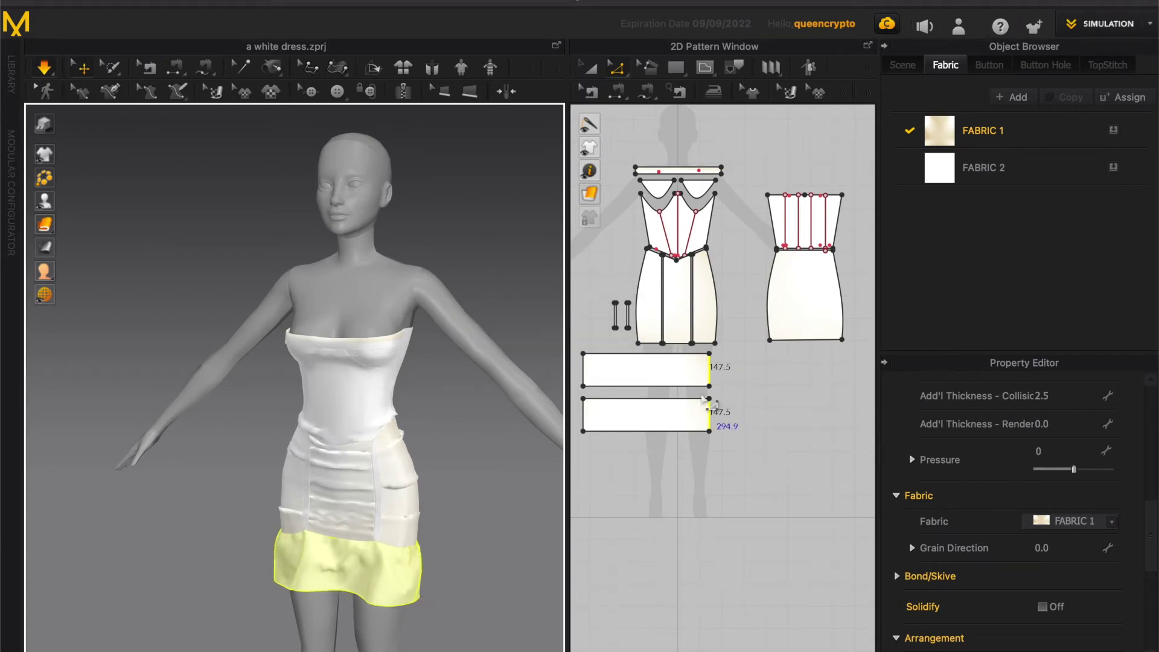
right_drag(440, 489, 447, 491)
drag(301, 439, 282, 500)
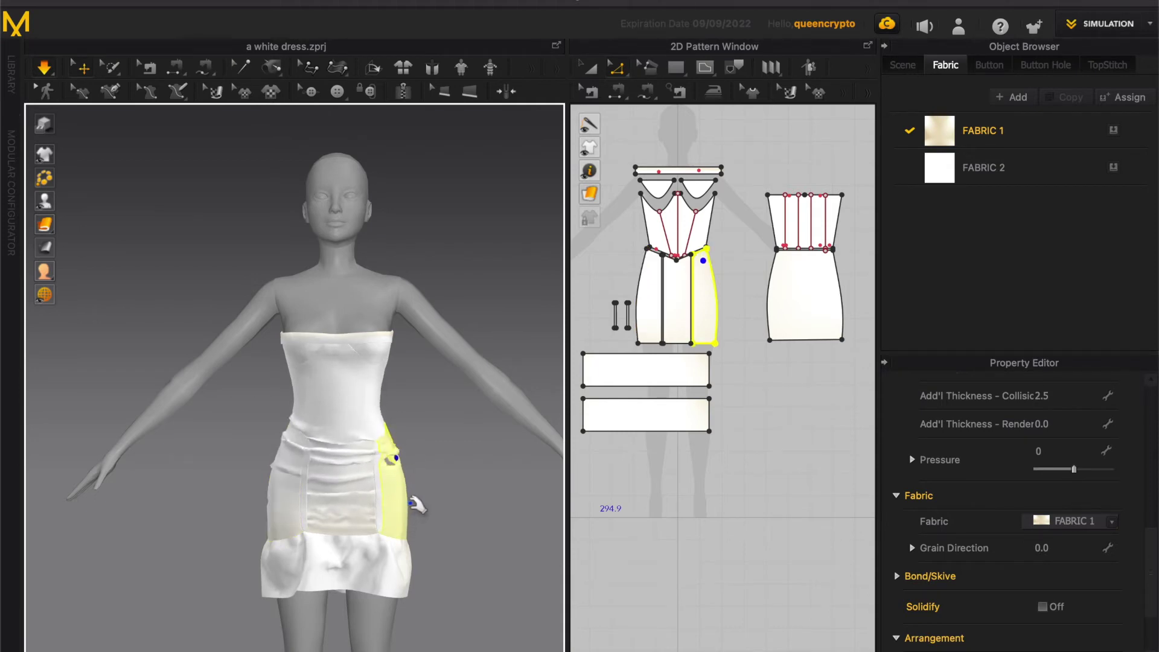
key(space)
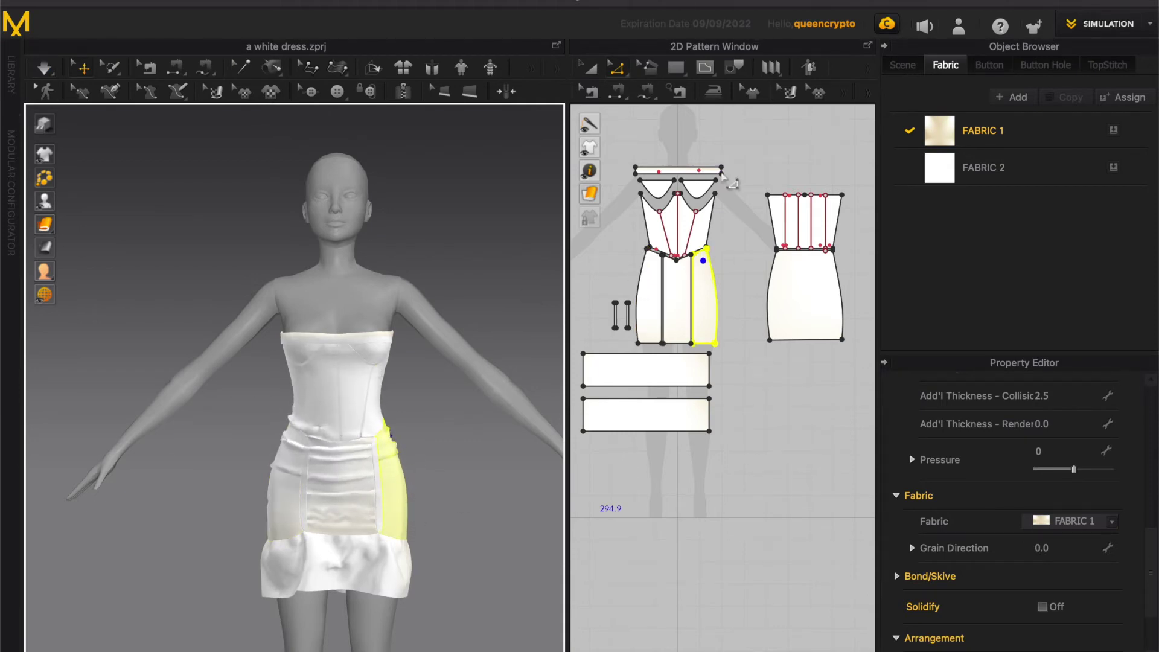
Delete the 31.4 mm seams joining the top band's short ends to the bodice's side edges, and simulate again.
scroll(706, 178, up, 5)
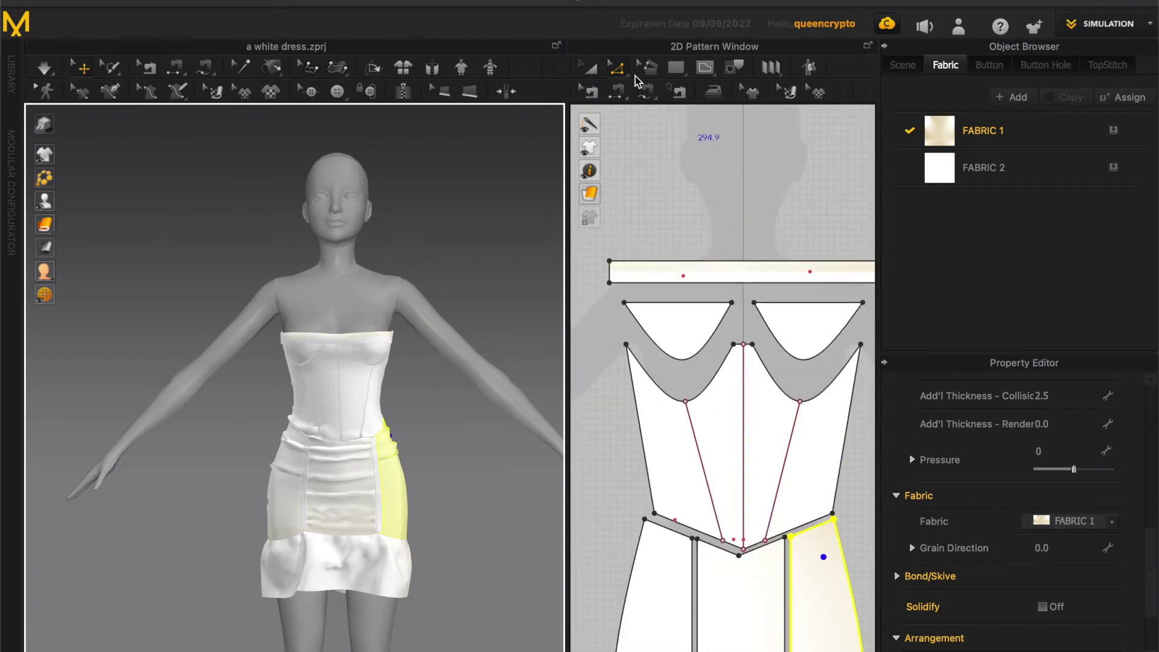
click(619, 92)
scroll(628, 284, down, 2)
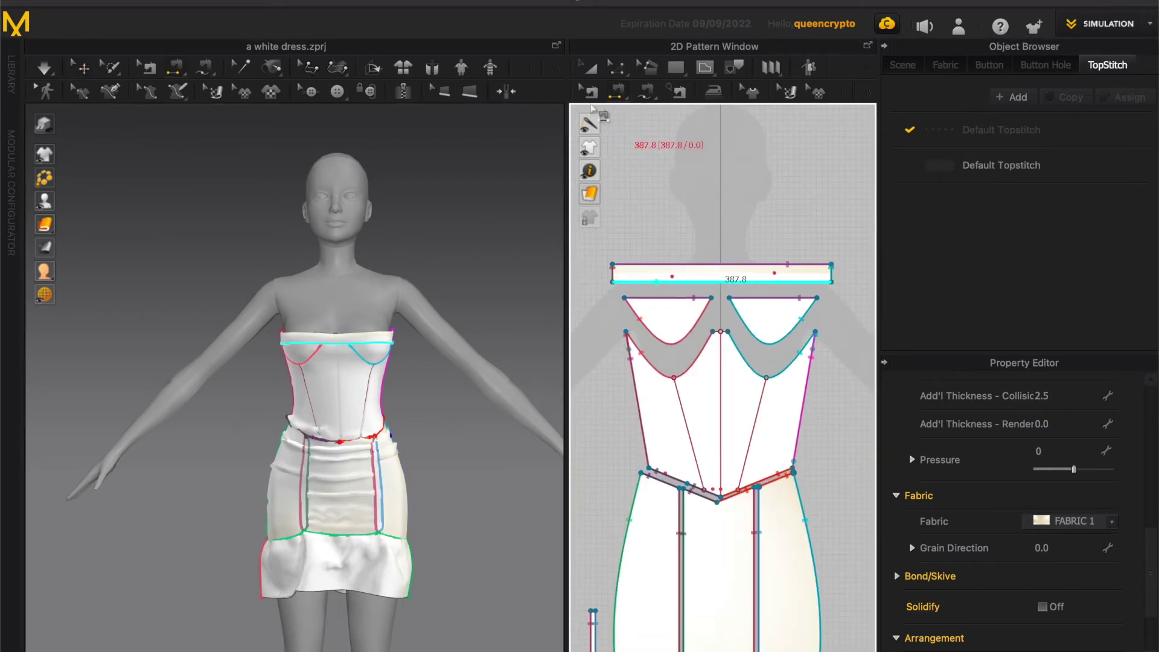
key(b)
click(613, 274)
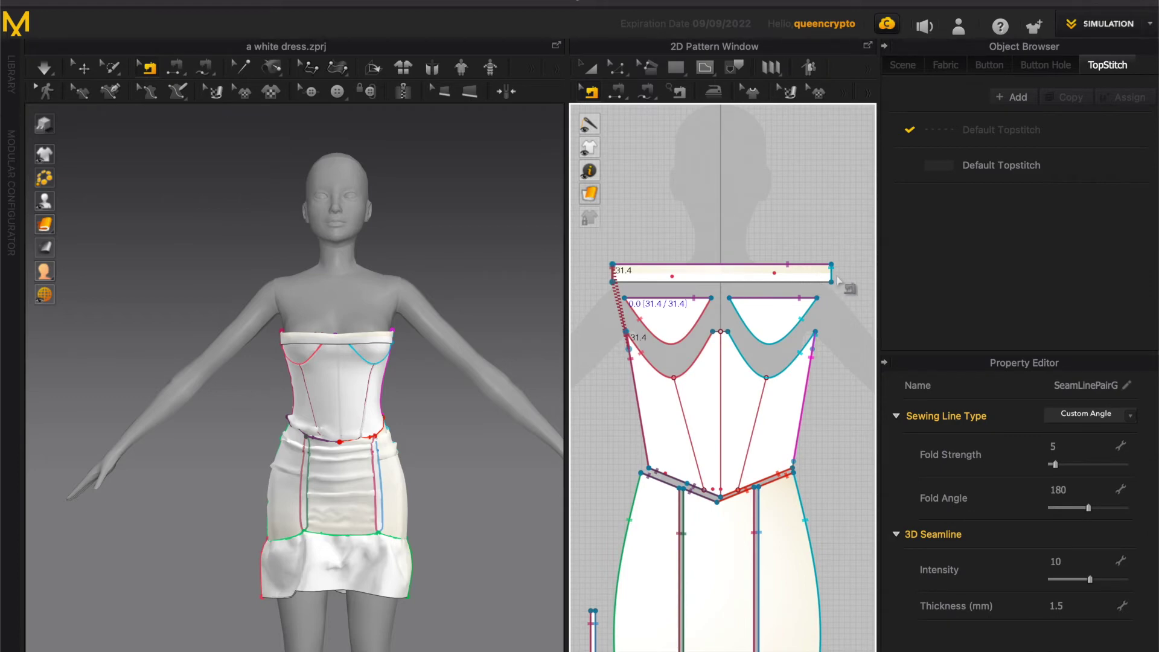
click(817, 306)
scroll(787, 309, down, 2)
click(823, 284)
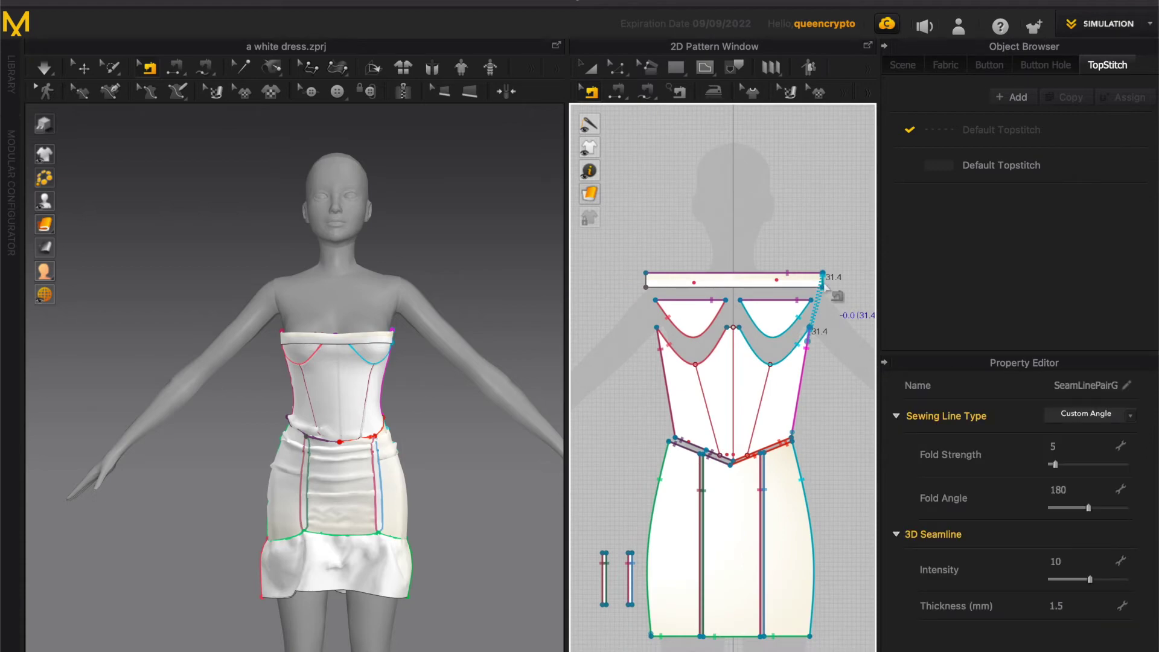
key(Escape)
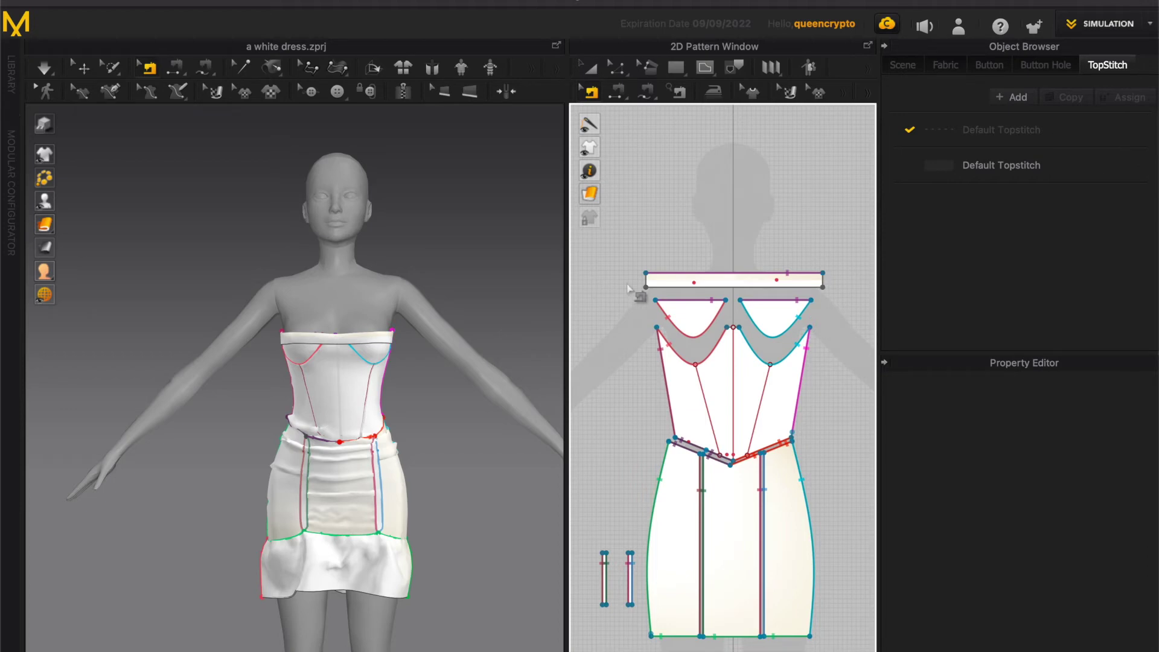
key(space)
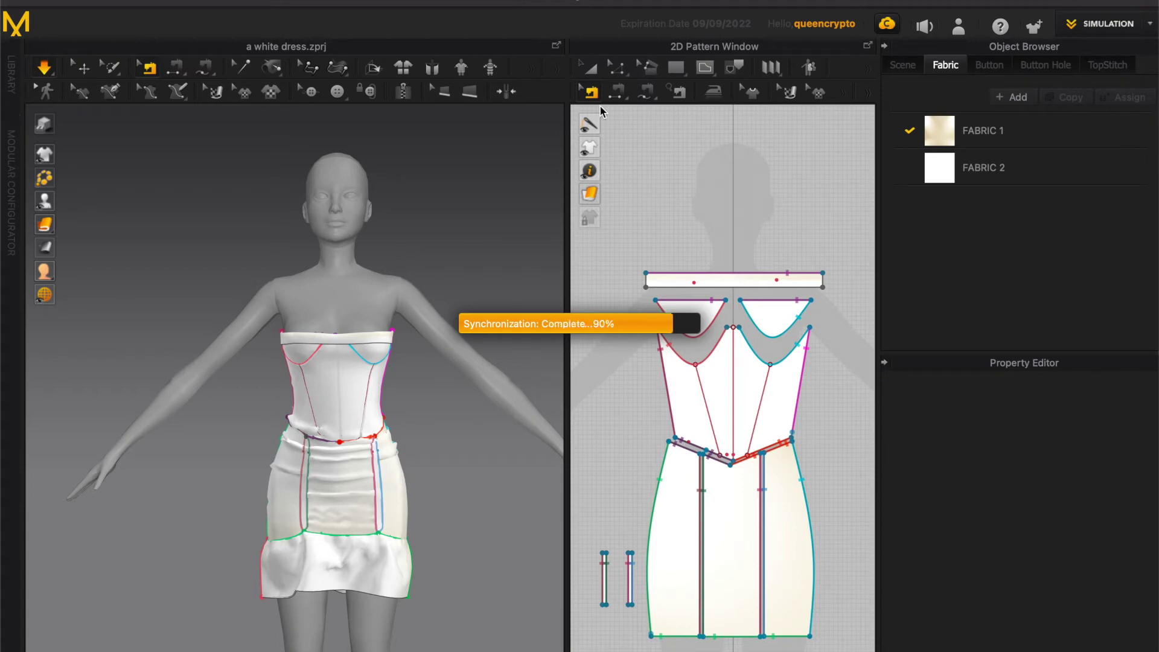
Reduce the top band's height to about 17 mm by lowering its upper edge, and simulate the dress.
scroll(385, 362, up, 3)
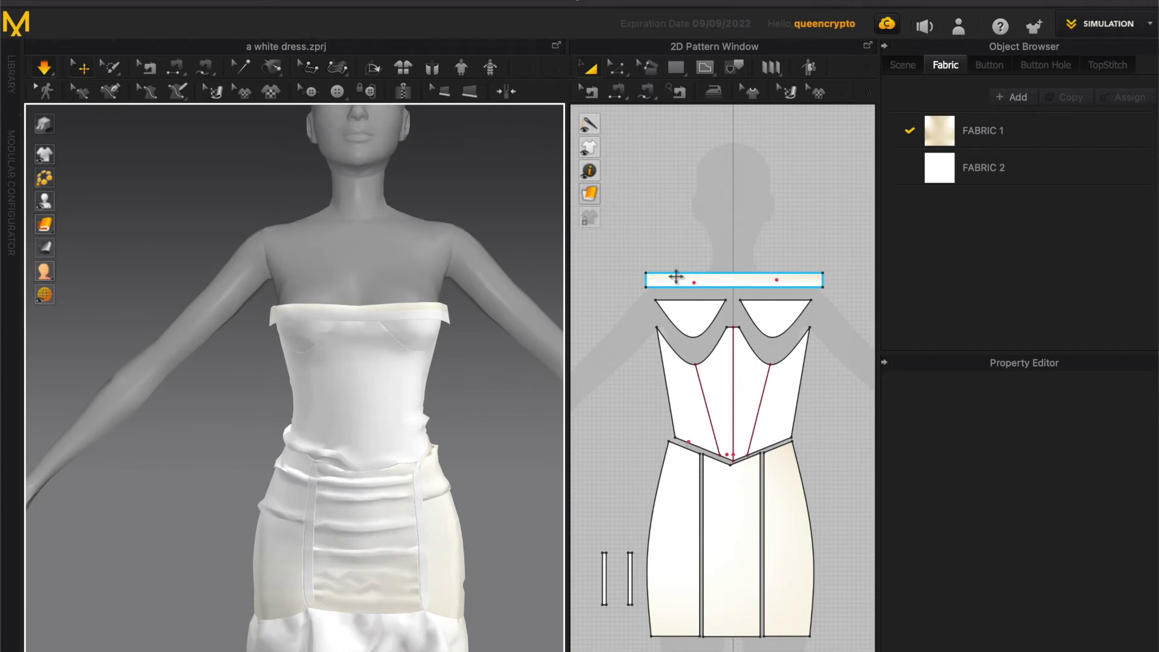
click(735, 279)
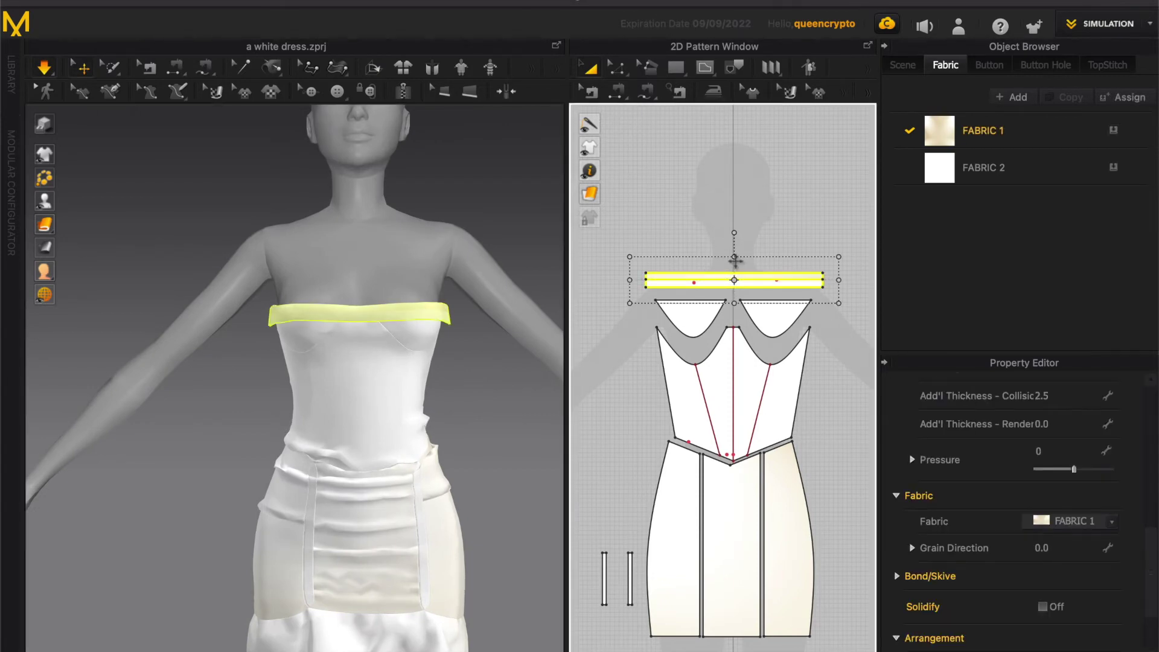
drag(735, 259, 736, 264)
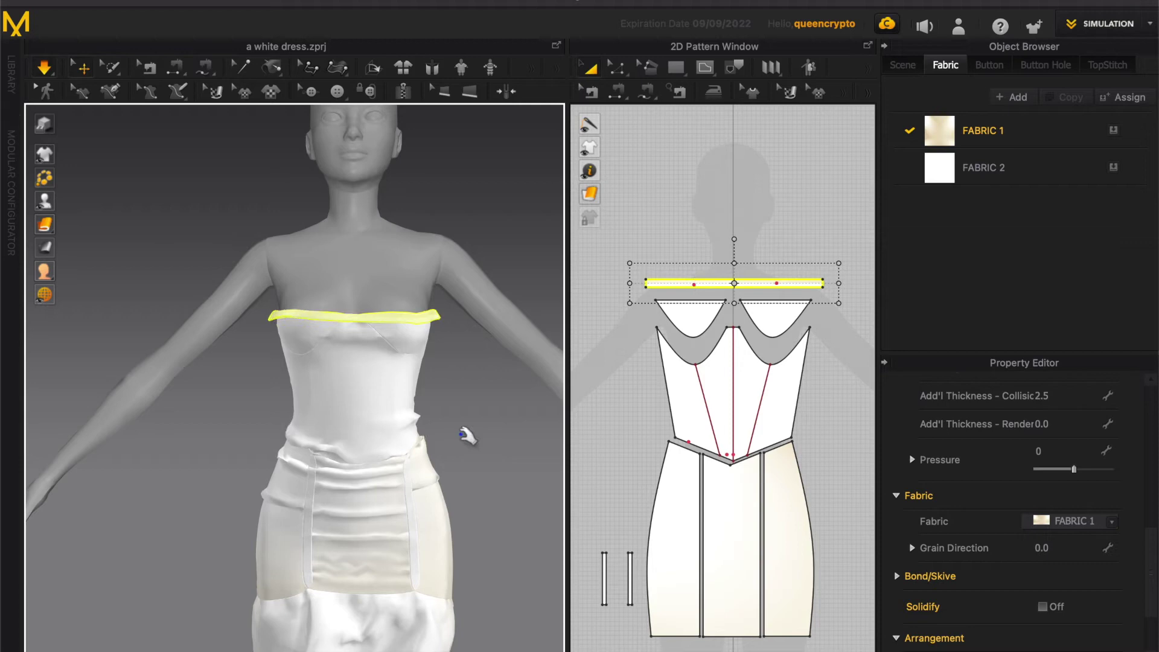
key(space)
Lengthen the top band at both ends to about 479 mm, extending it beyond the bodice's sides.
key(n)
scroll(664, 270, up, 2)
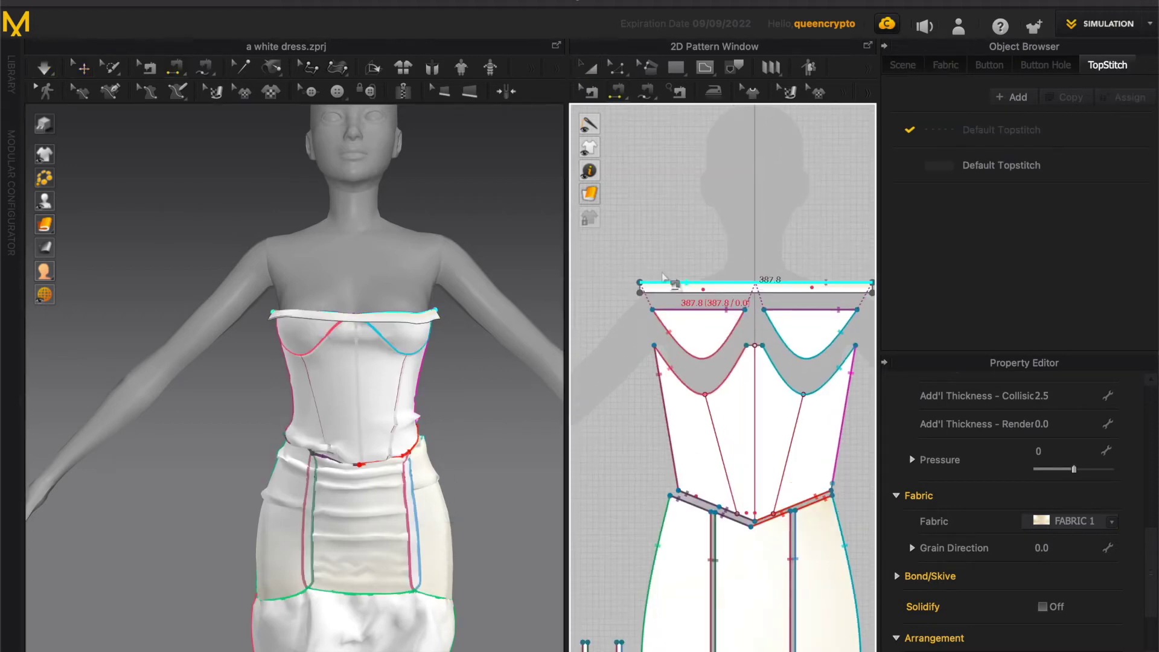
click(591, 68)
click(639, 292)
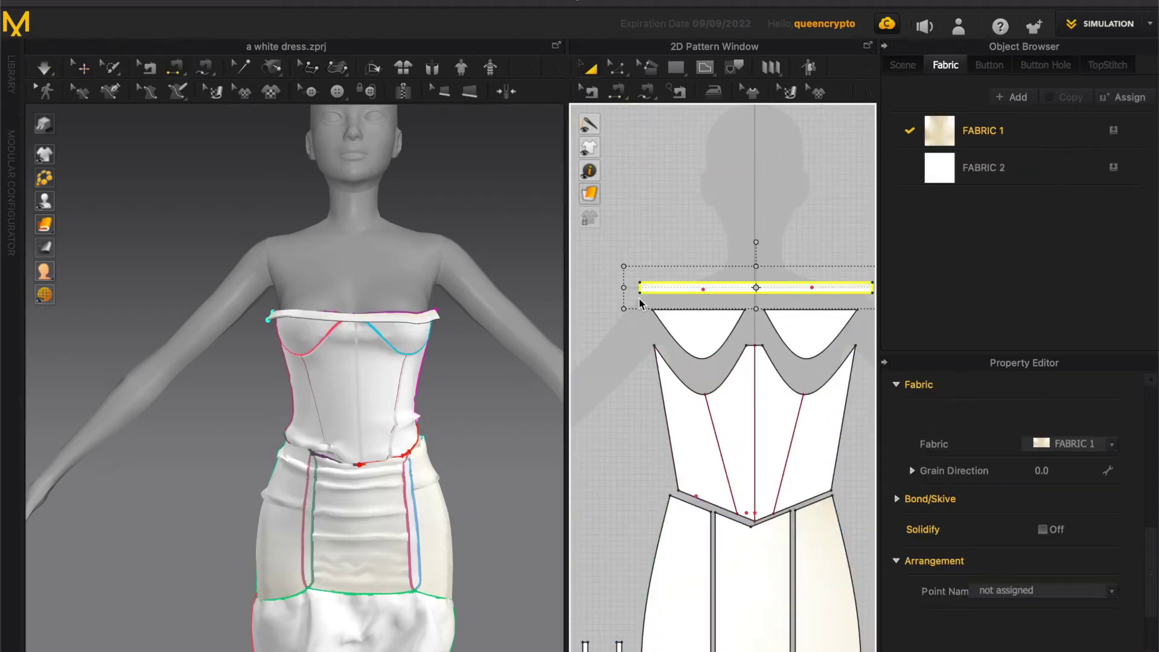
drag(607, 289, 600, 295)
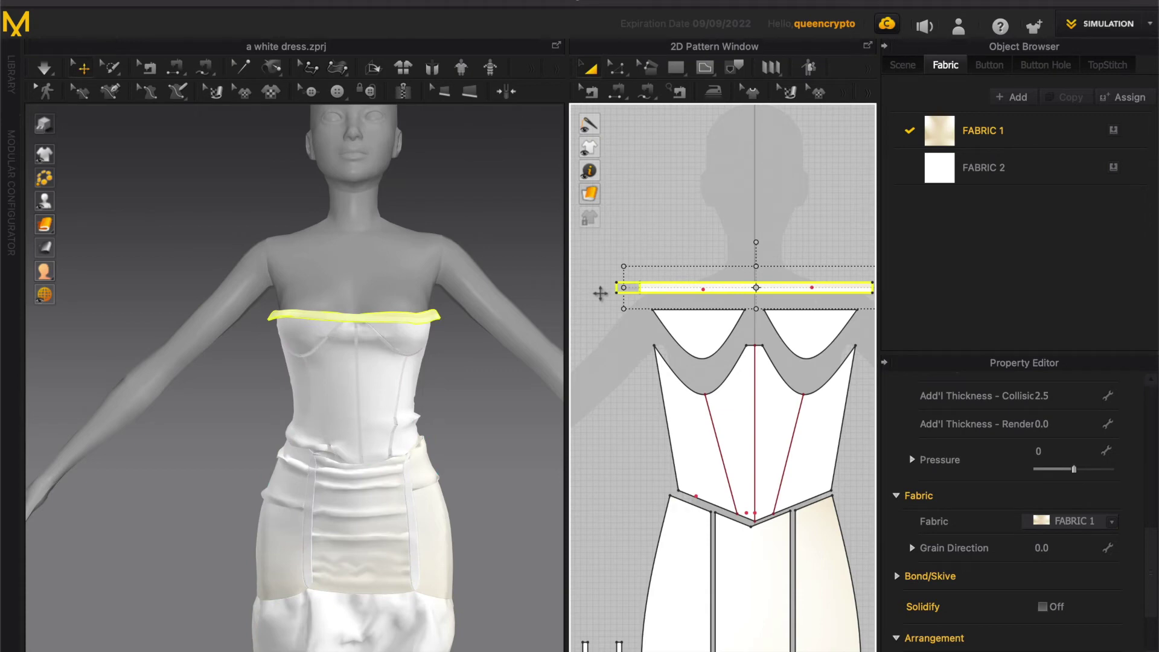
scroll(601, 294, down, 2)
scroll(797, 288, up, 2)
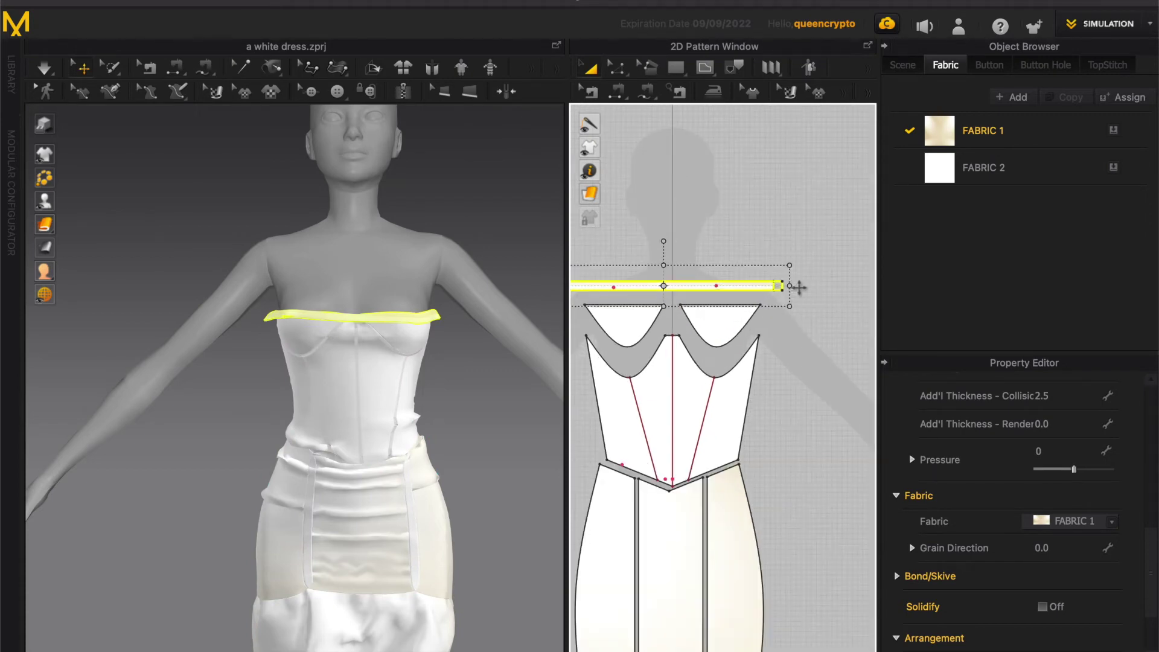
drag(801, 288, 807, 287)
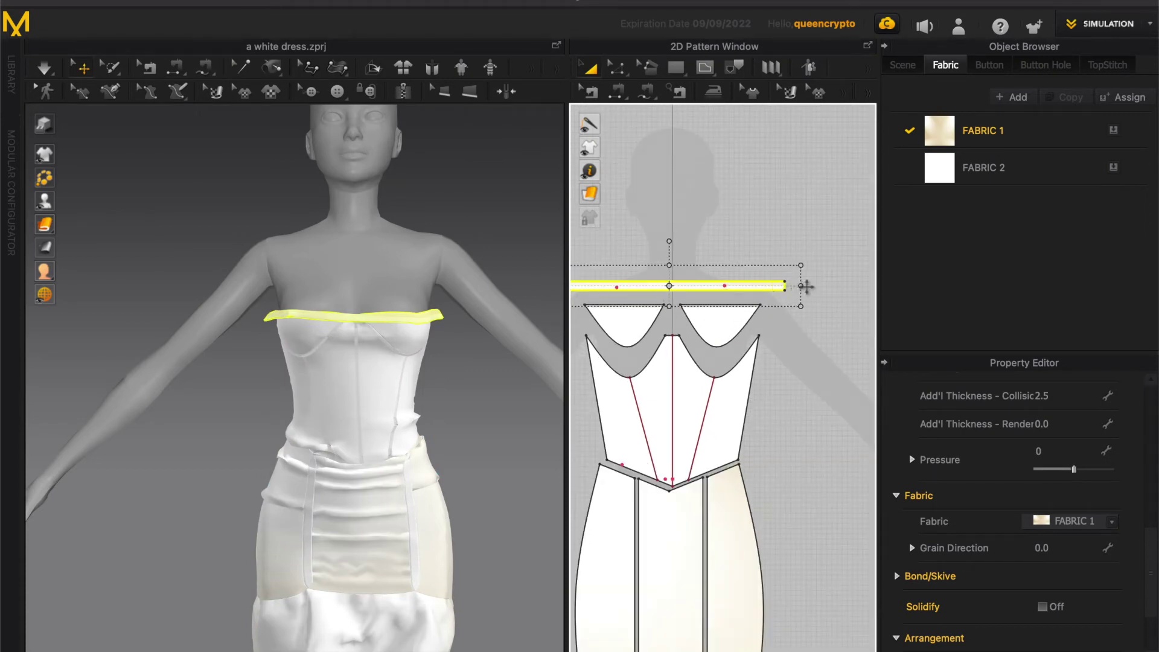
scroll(824, 293, down, 3)
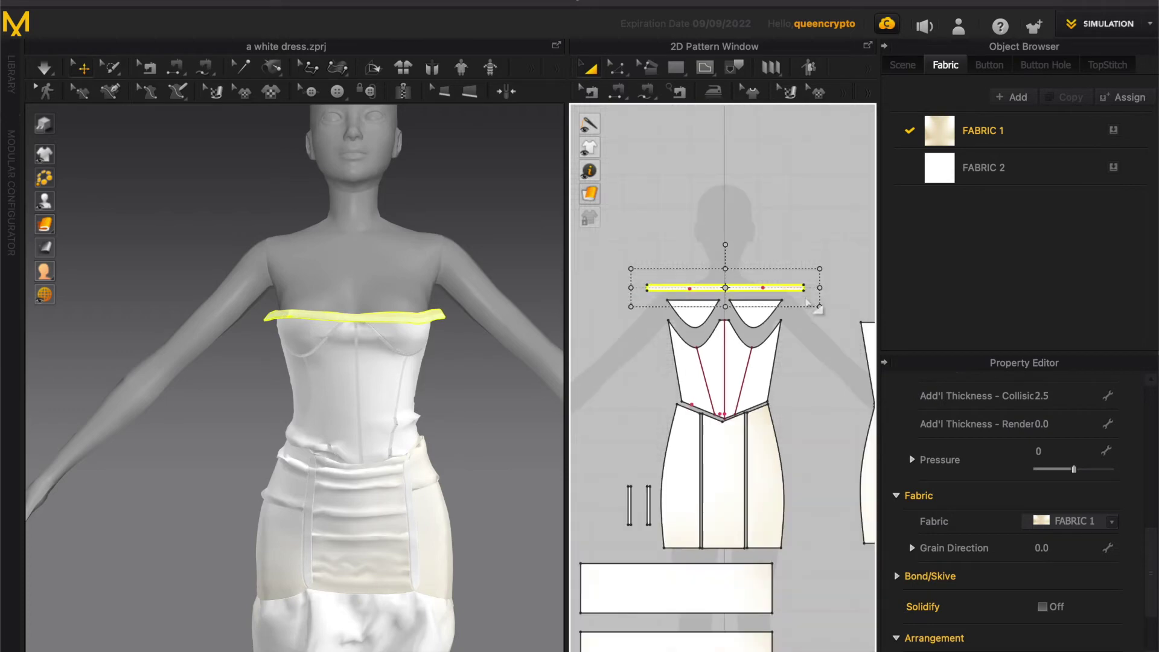
scroll(671, 283, up, 2)
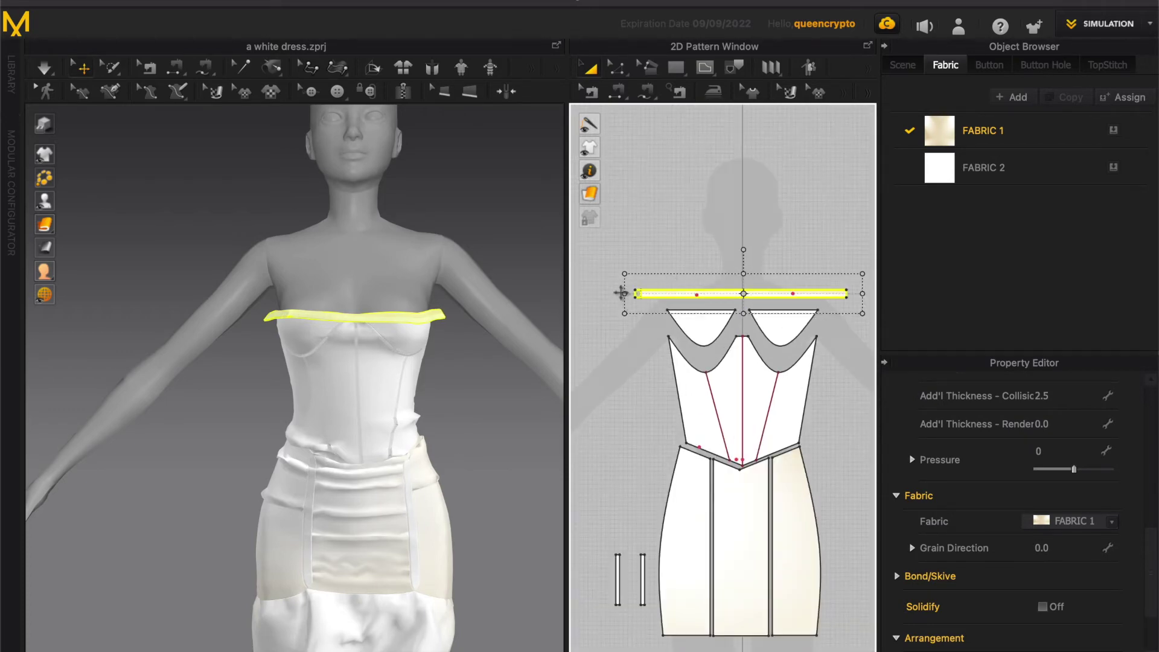
drag(621, 293, 620, 292)
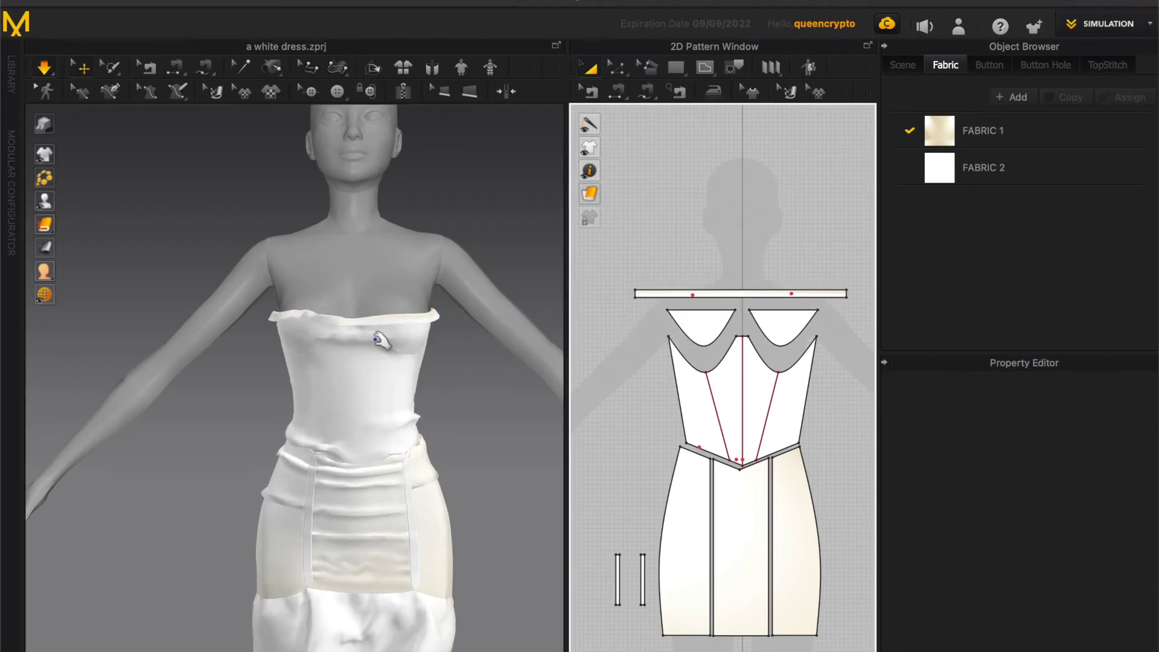
Pull the top band into place around the bust during simulation, and try Fold Arrangement on it.
drag(337, 315, 393, 312)
right_drag(337, 391, 383, 445)
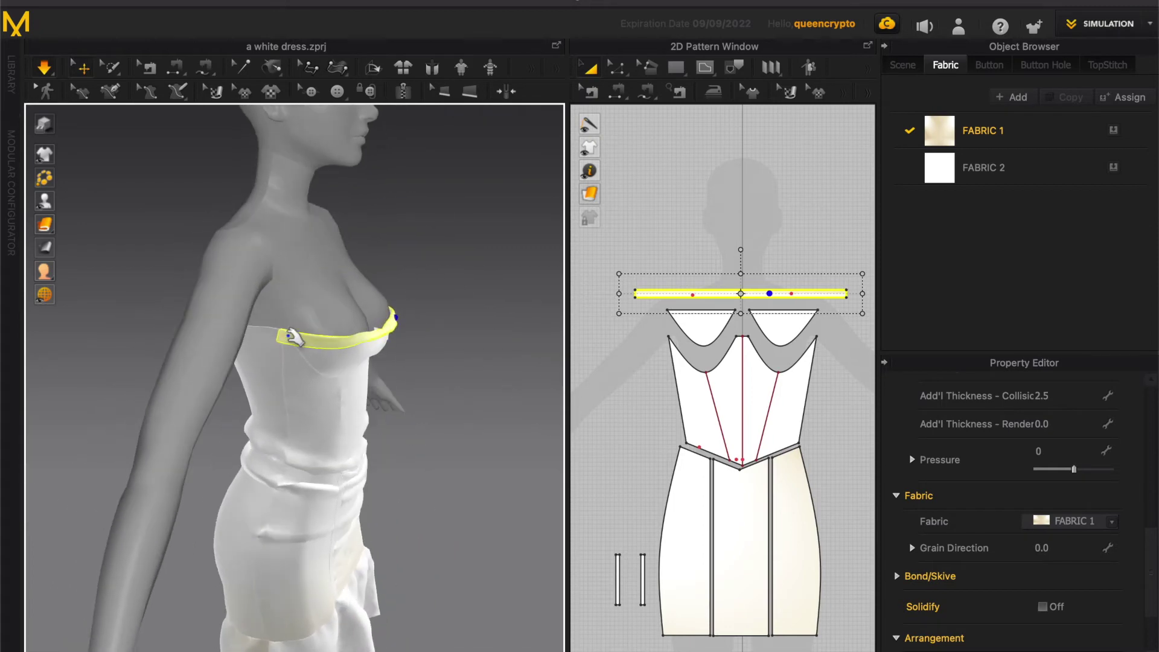
drag(308, 339, 310, 342)
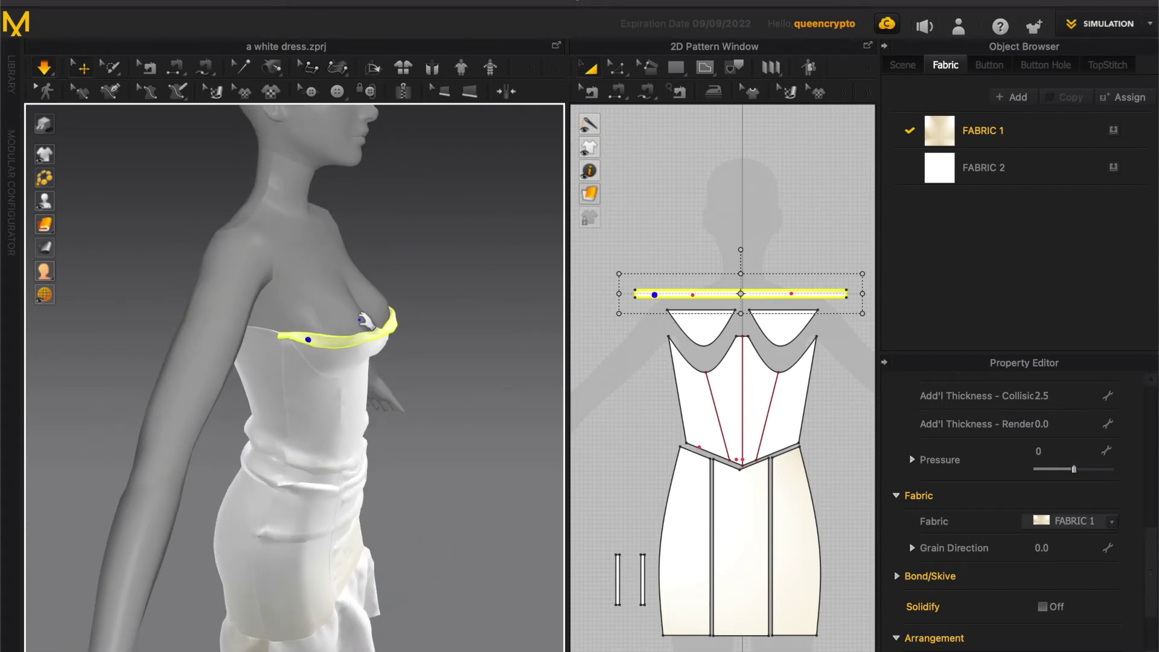
click(225, 0)
mouse_move(259, 0)
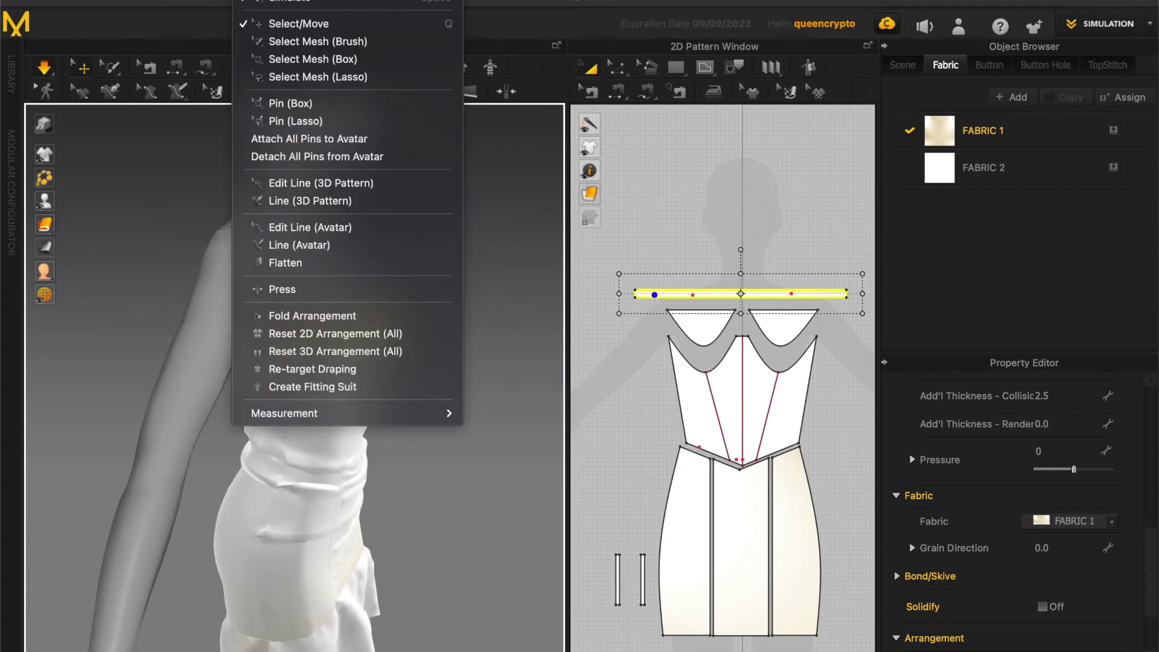
click(323, 316)
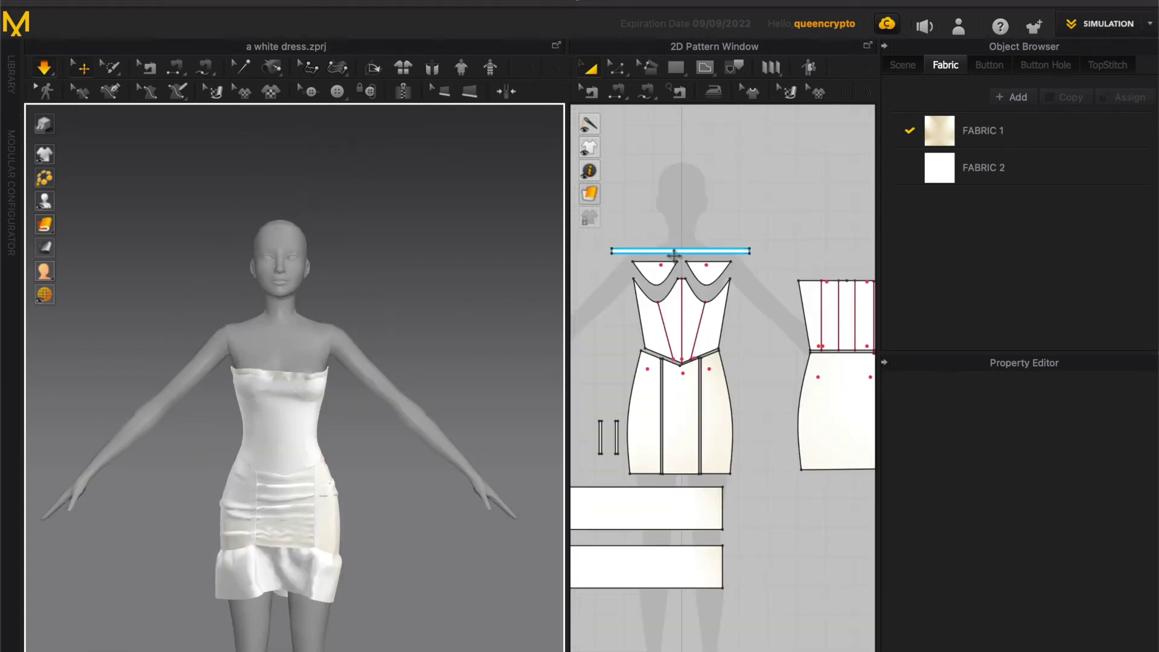
Copy the top band and paste the copy about 265 mm above the original in the pattern layout.
click(678, 251)
key(ctrl+c)
key(ctrl+v)
click(676, 175)
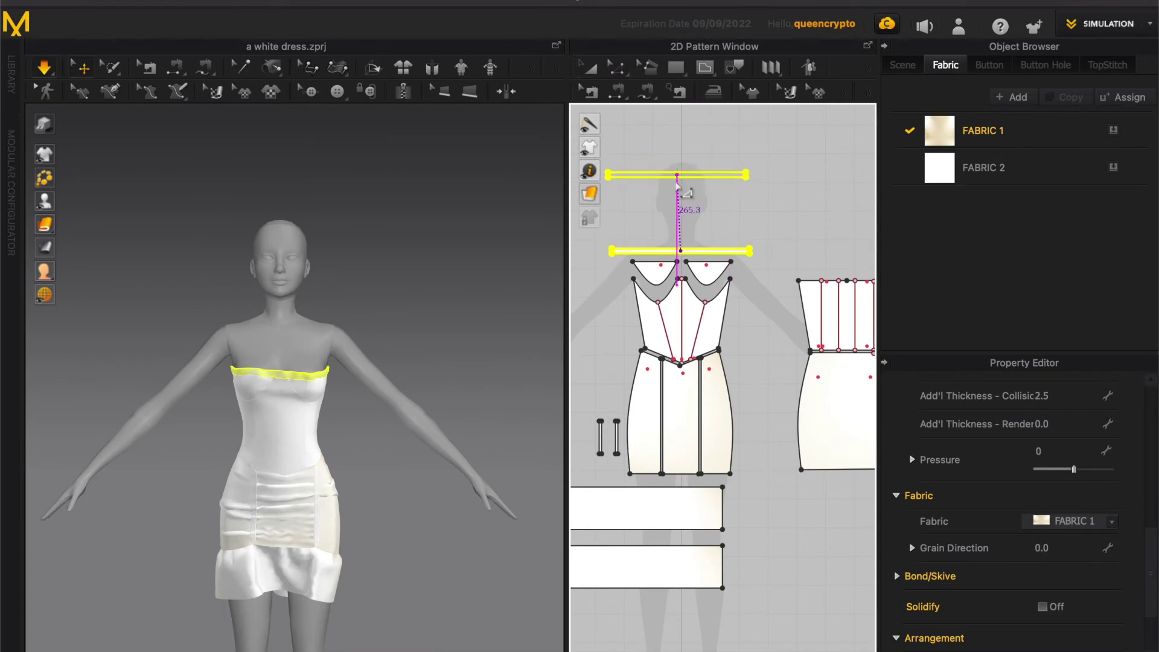
Reset the 3D arrangement of the copied band so it lies flat in front of the avatar.
mouse_move(48, 156)
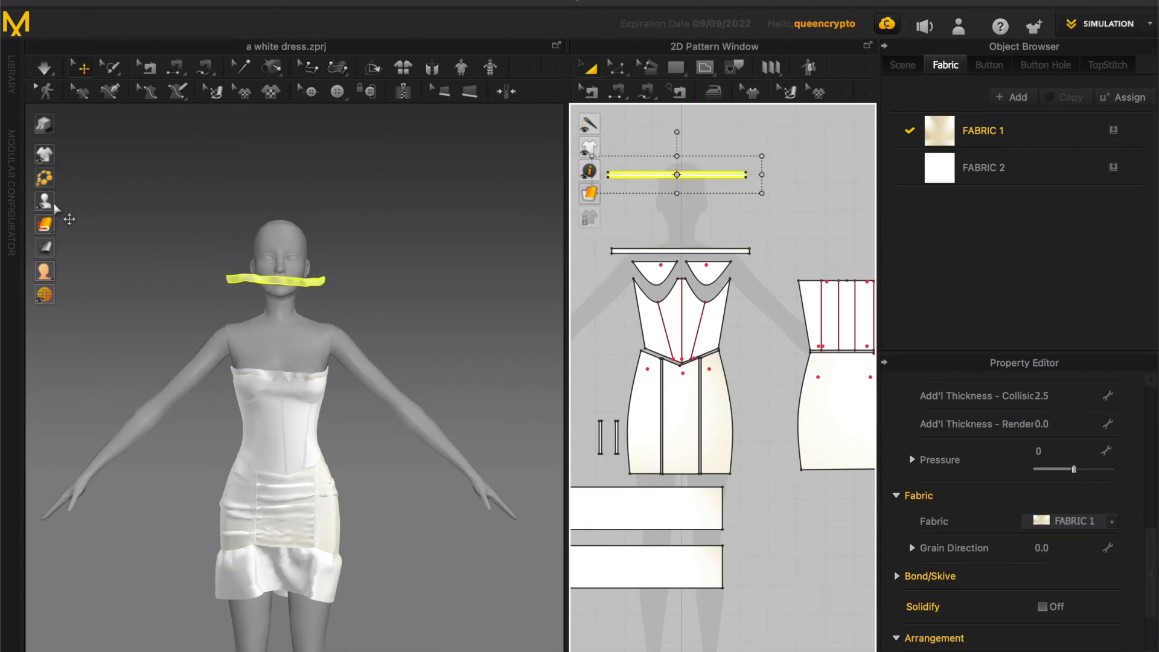
click(249, 276)
right_click(248, 276)
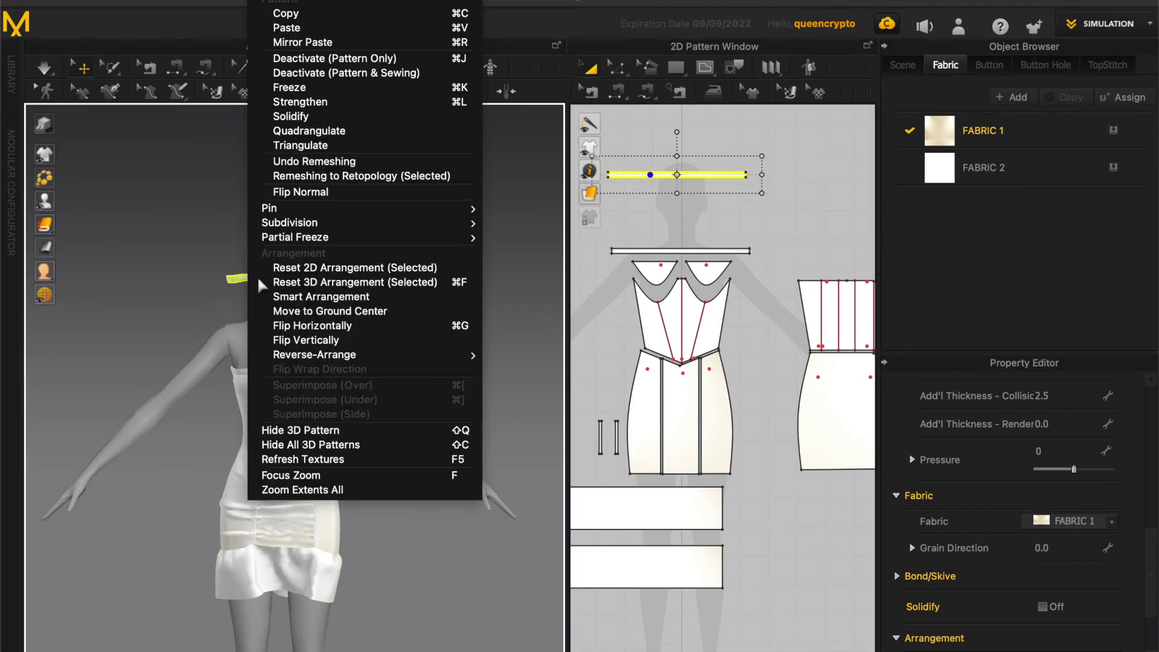
click(312, 285)
scroll(363, 302, down, 3)
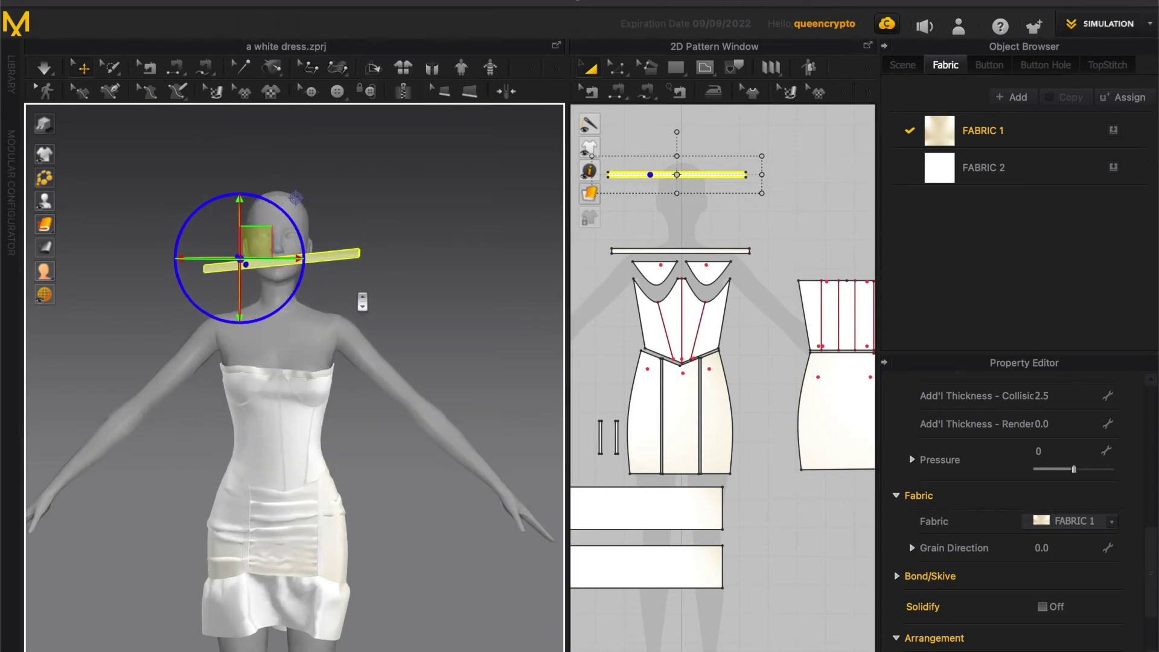
Split the copied band's upper edge uniformly into 2 segments.
scroll(689, 230, up, 4)
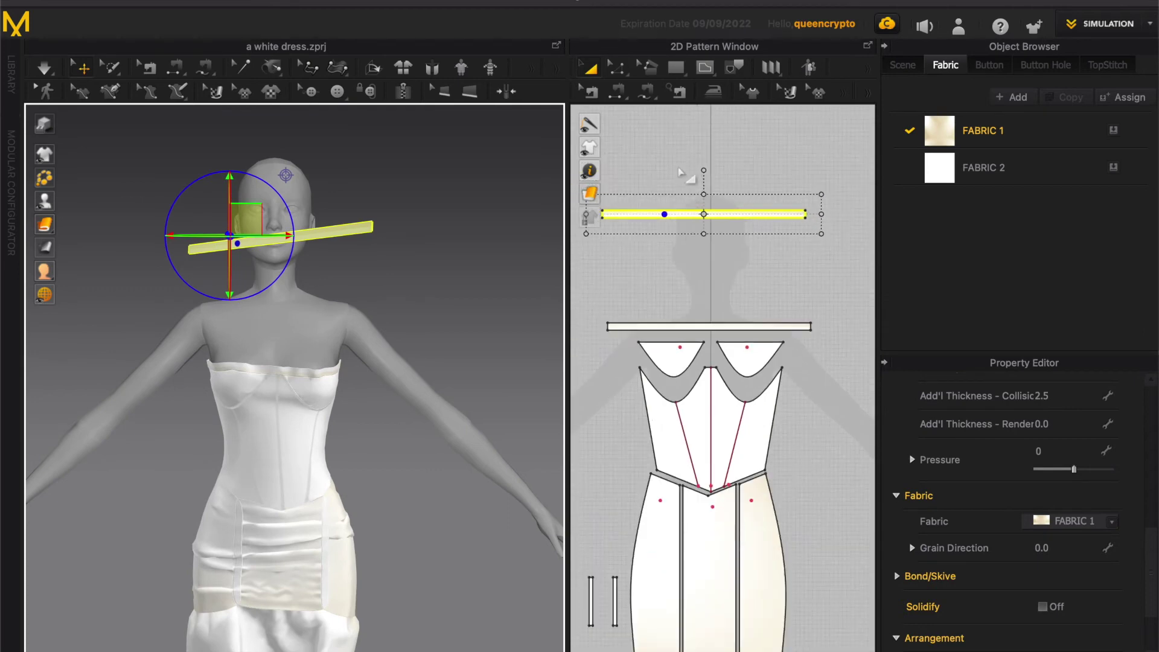
click(706, 67)
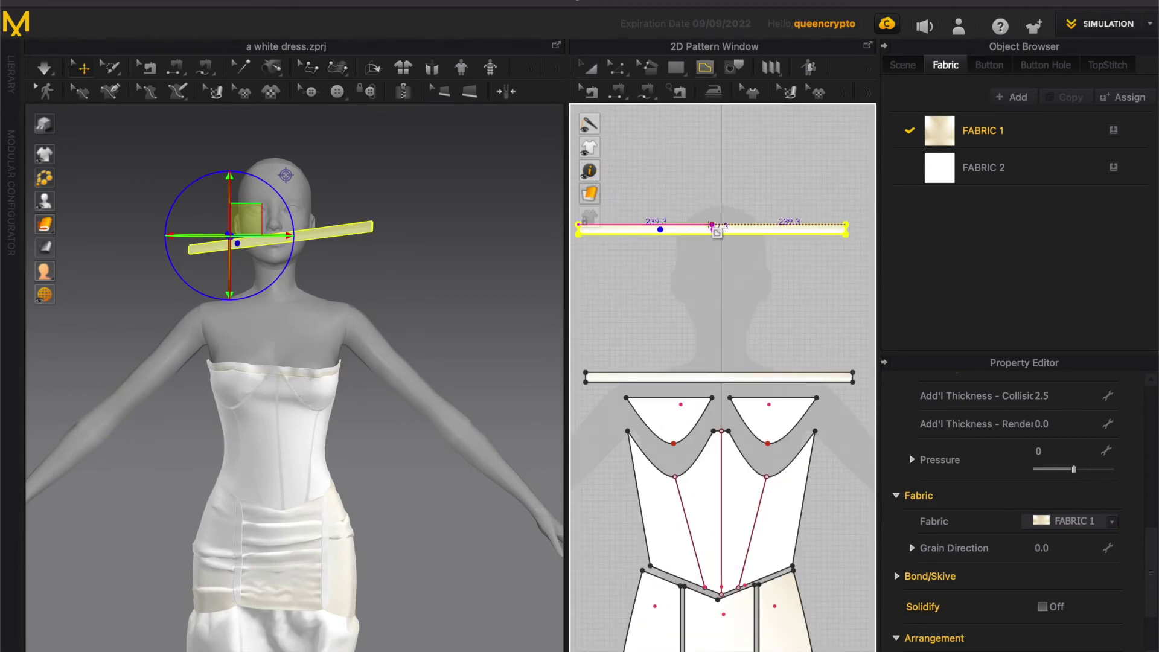
scroll(679, 223, up, 2)
scroll(678, 223, down, 2)
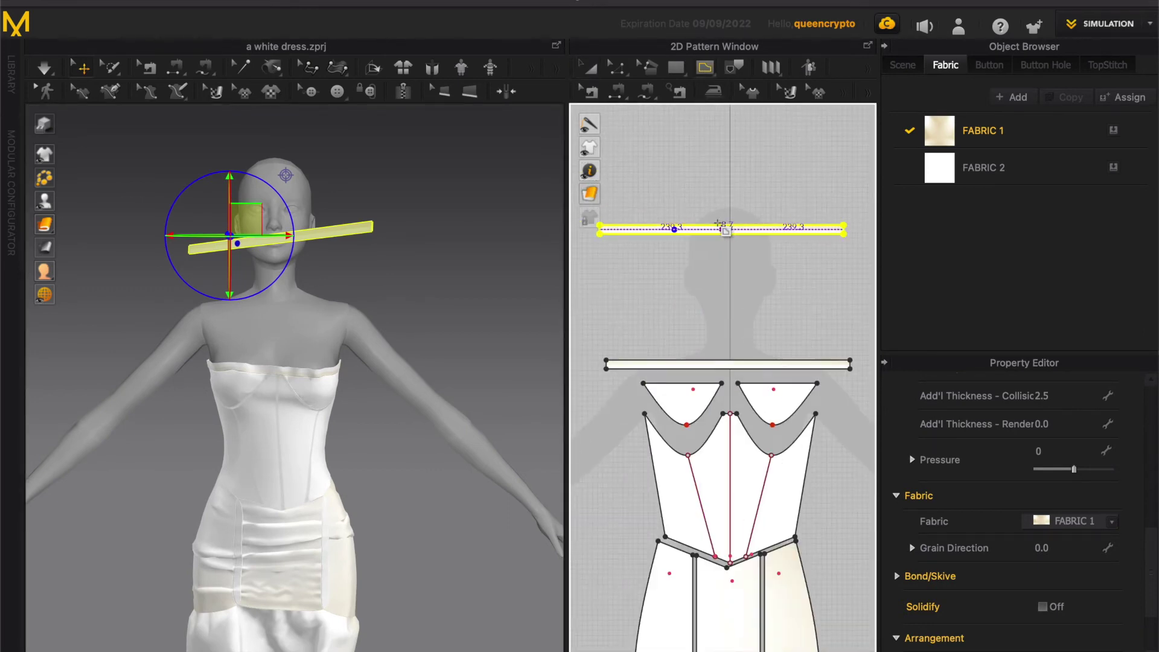
key(z)
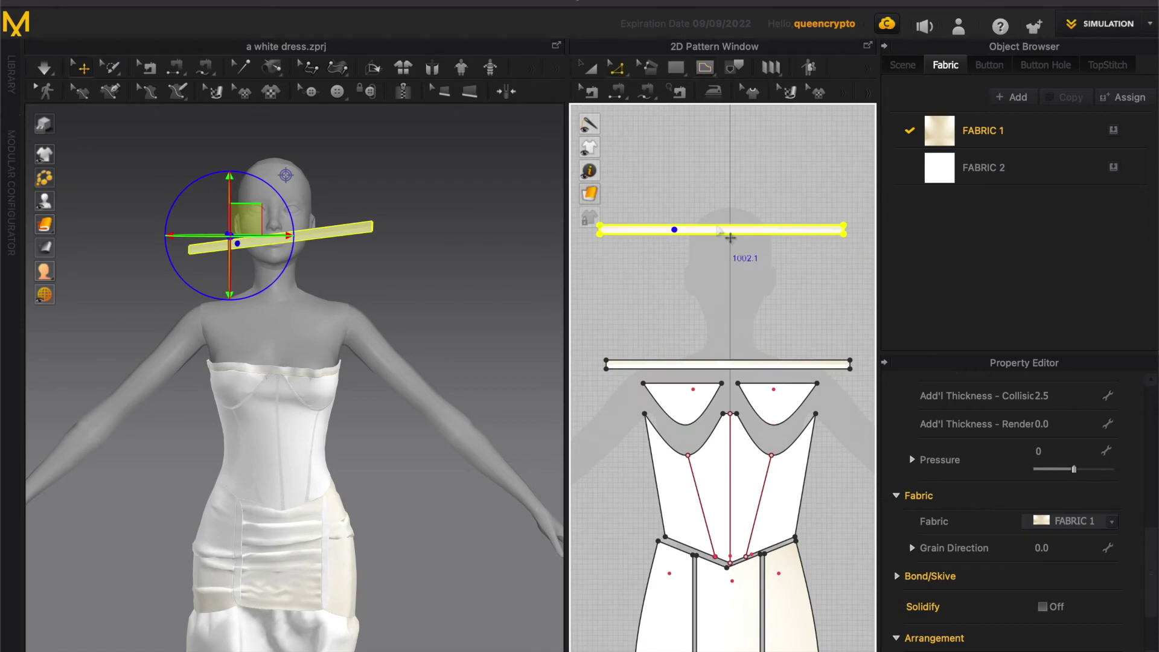
click(718, 227)
right_click(719, 236)
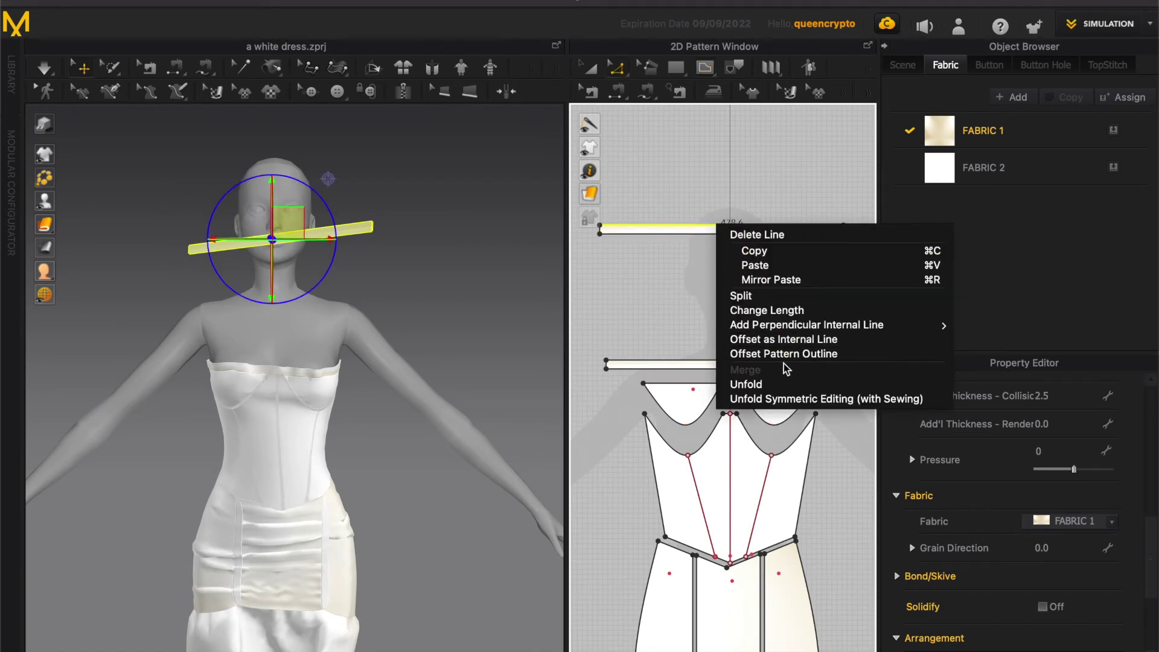
click(773, 295)
click(550, 411)
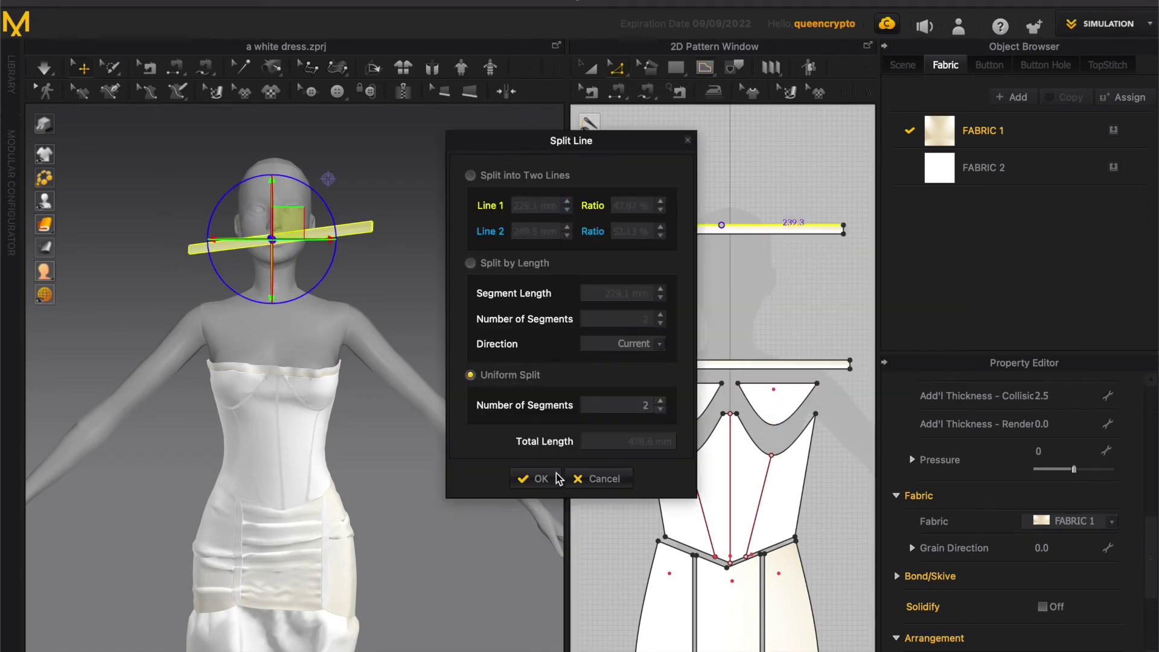
click(552, 480)
Draw a vertical internal line about 17 mm long across the copied band at its midpoint.
click(706, 67)
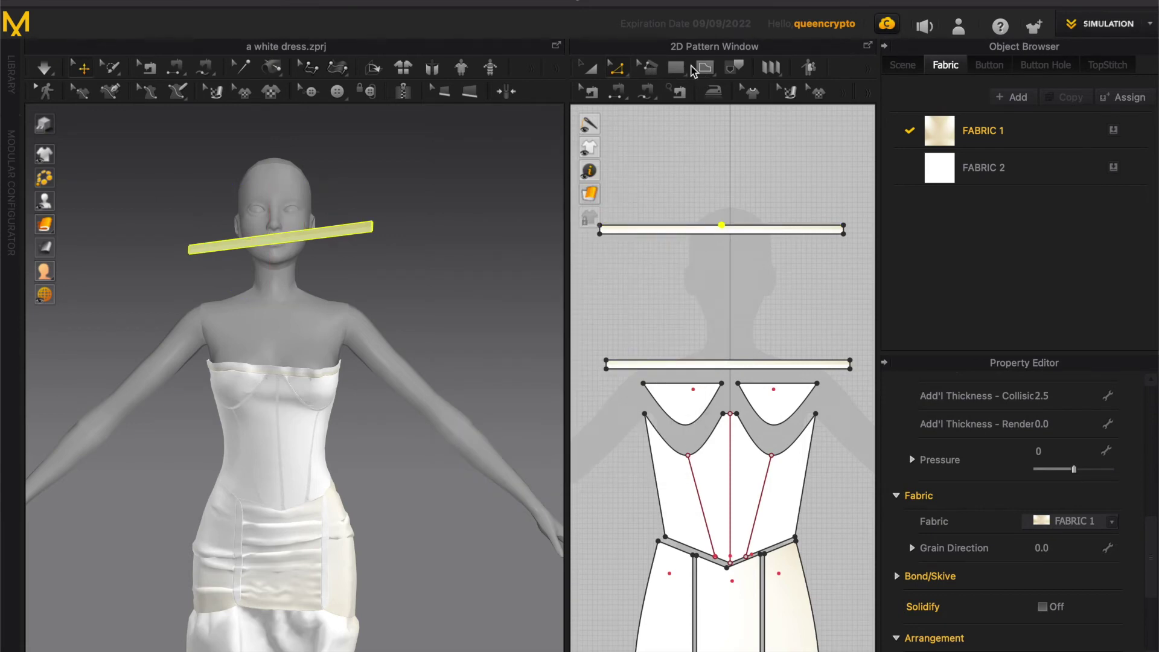
scroll(725, 230, up, 2)
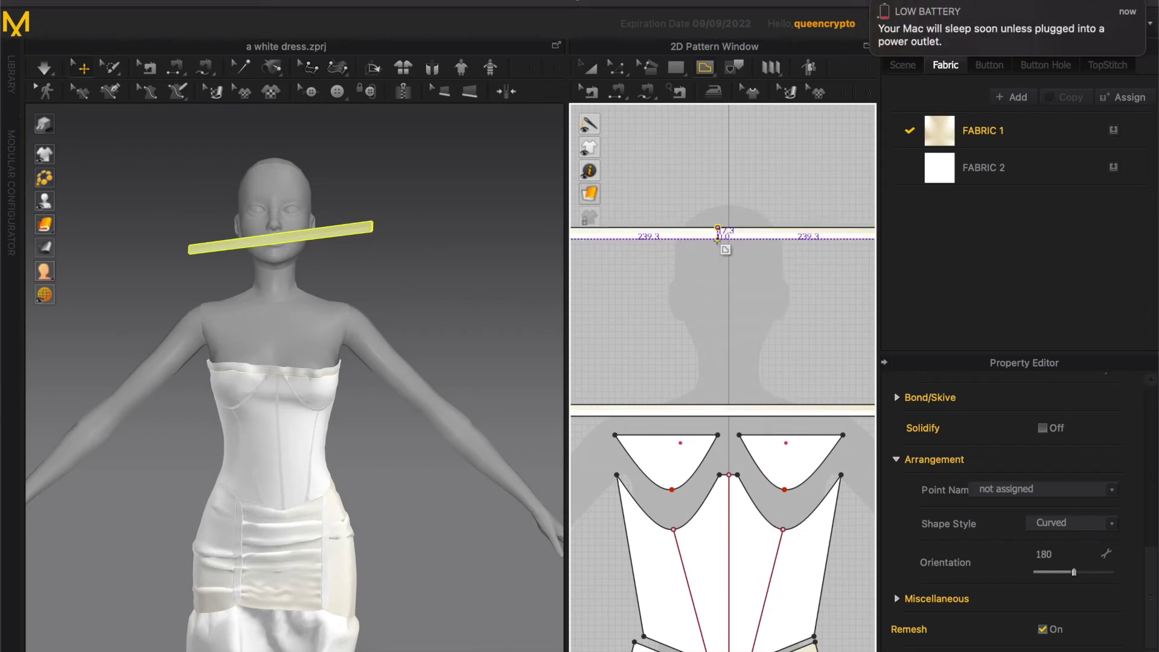
click(718, 235)
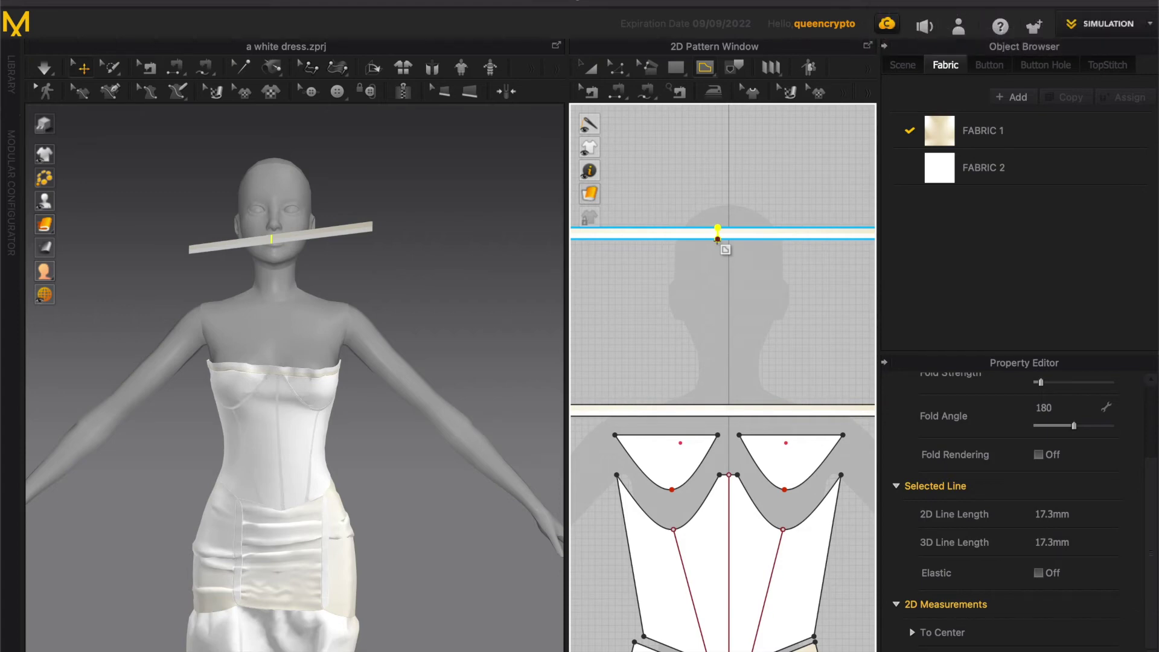
Place copies of the band's center line on either side of it, leaving three spaced internal lines across the band.
key(z)
drag(718, 237, 744, 241)
scroll(744, 240, down, 3)
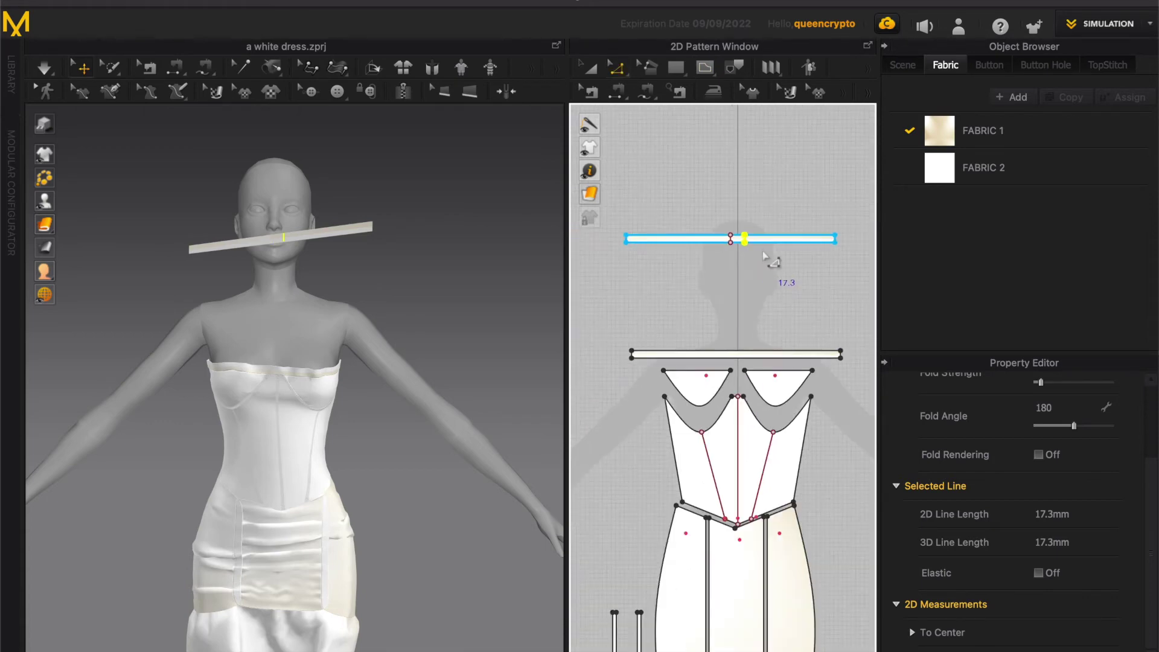
scroll(710, 241, up, 3)
drag(710, 240, 669, 240)
drag(774, 244, 823, 244)
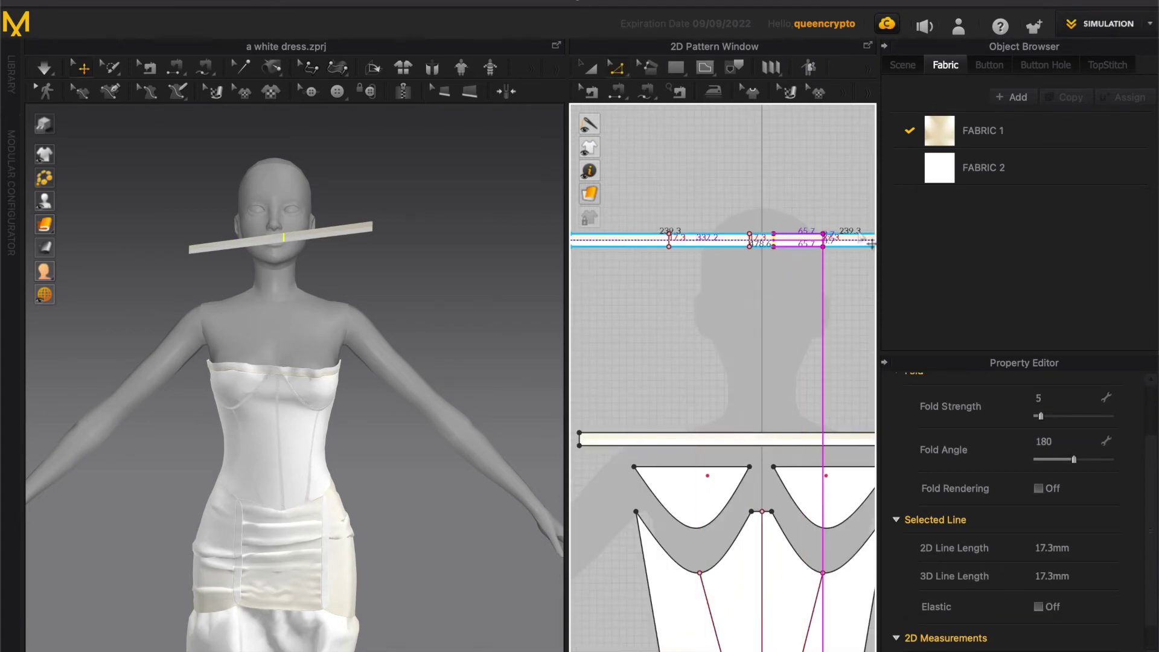
scroll(872, 243, down, 2)
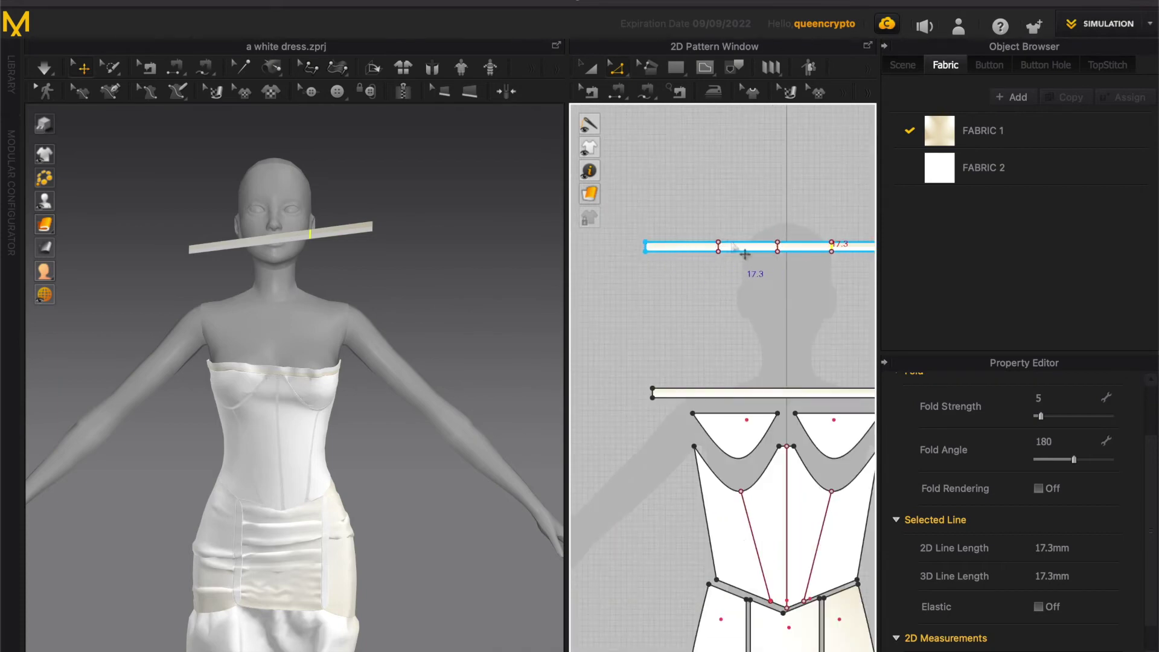
scroll(194, 235, up, 3)
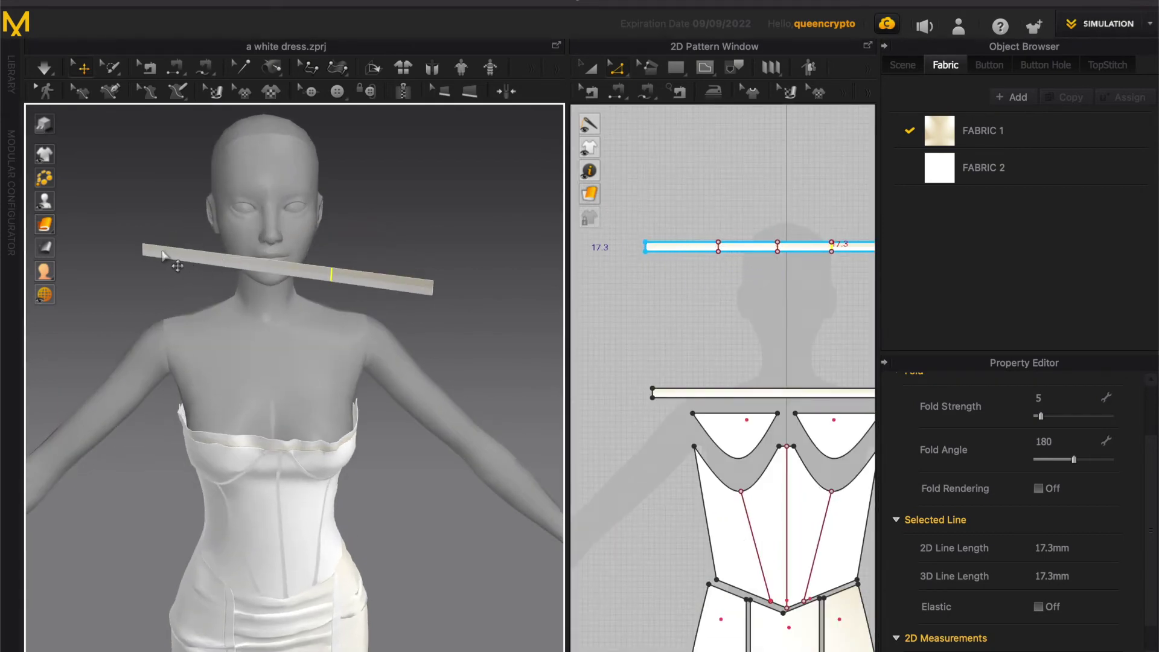
click(237, 260)
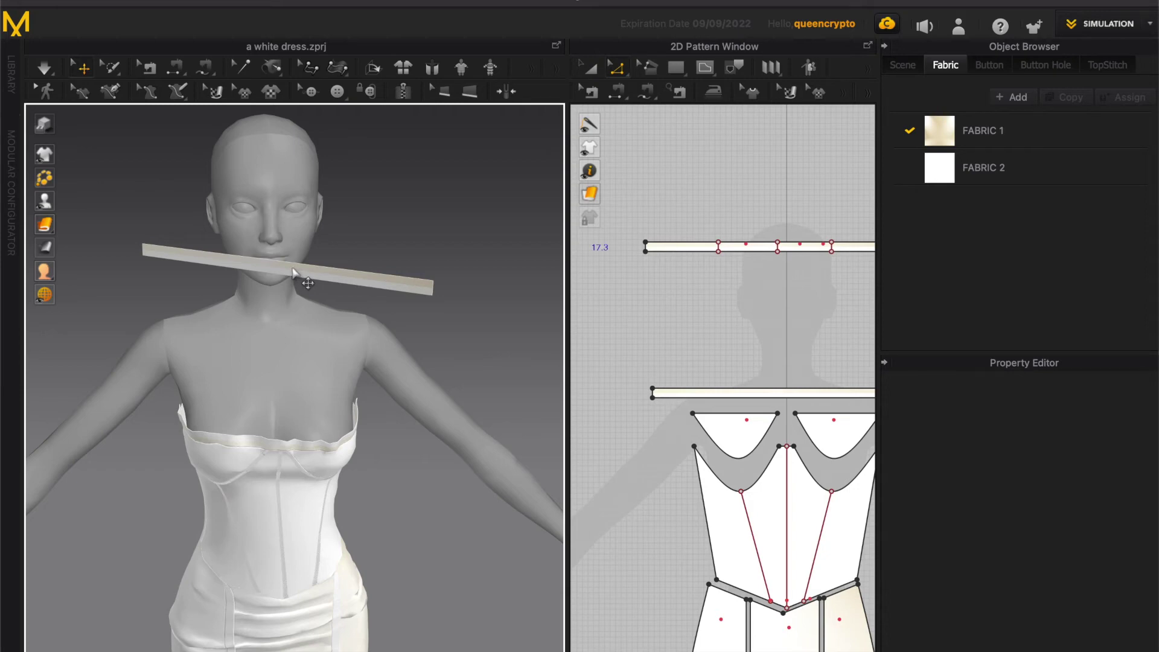
click(797, 248)
click(794, 258)
click(798, 247)
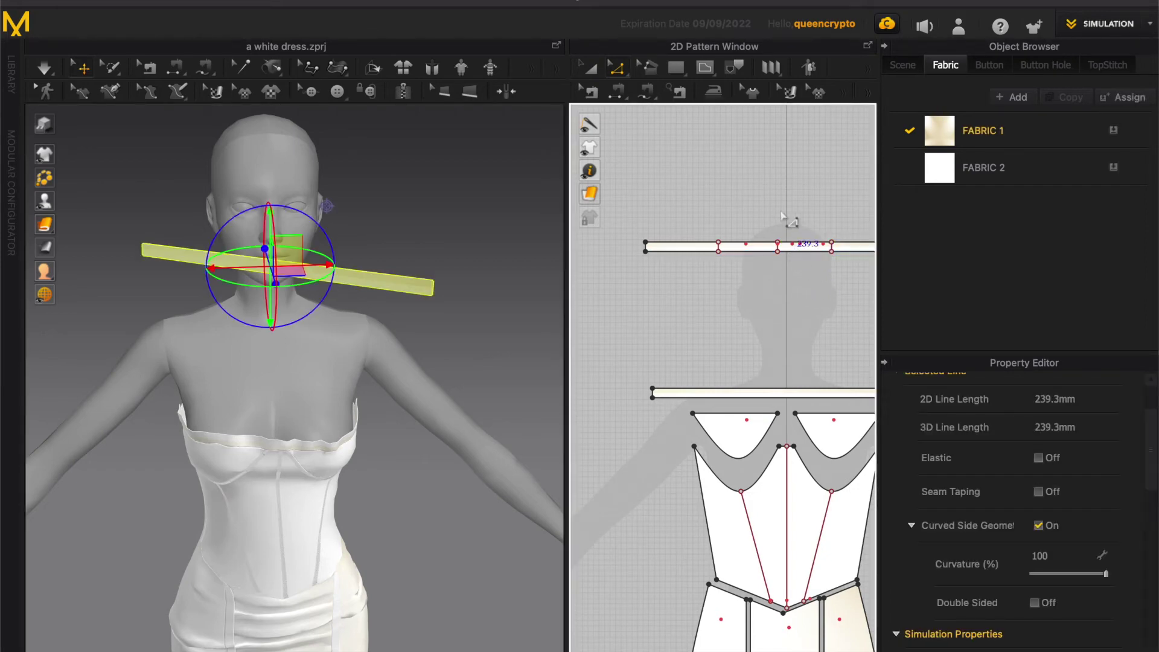
click(783, 217)
Sew the copied band's first internal line to its middle internal line with Segment Sewing.
click(619, 91)
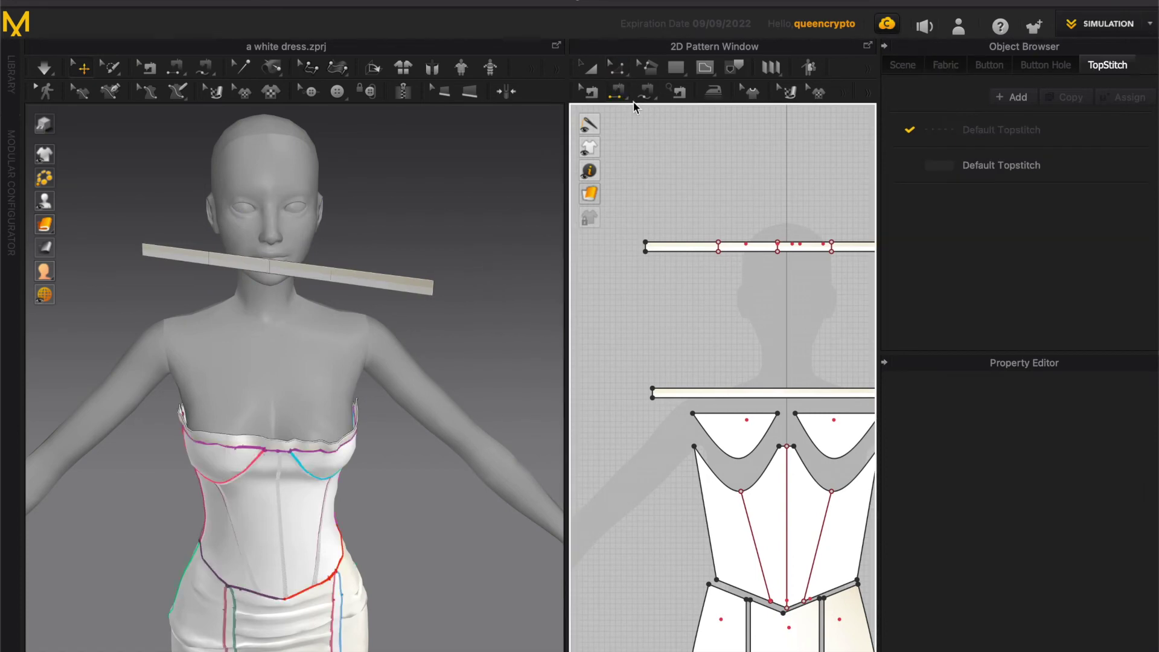
scroll(725, 251, up, 3)
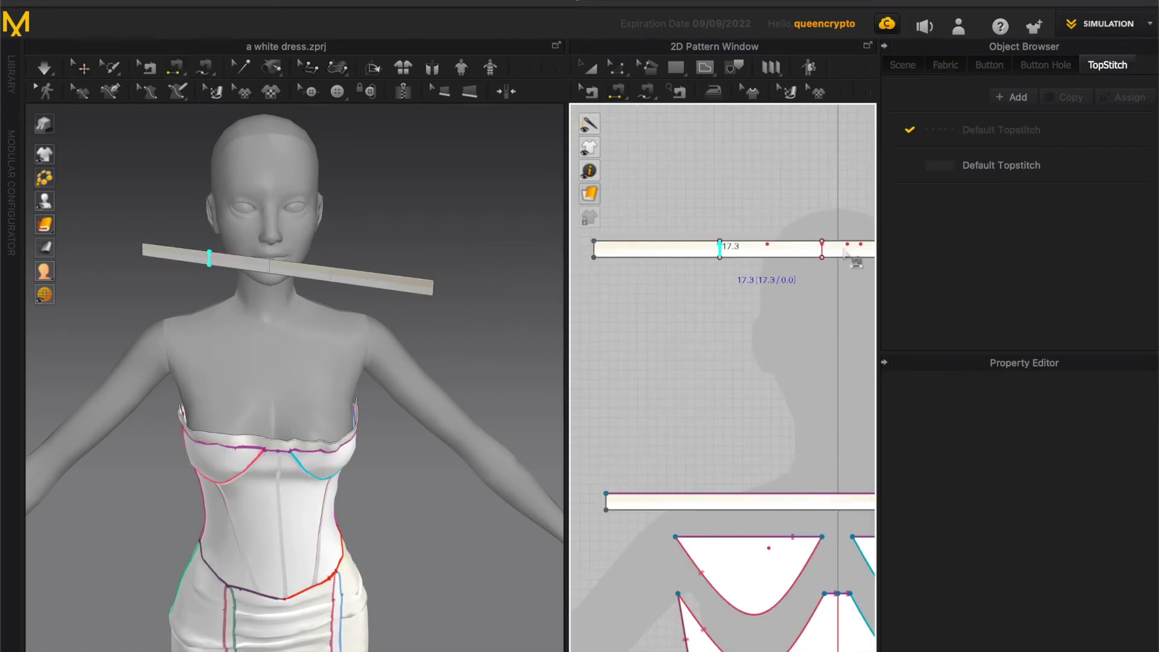
scroll(785, 253, down, 1)
click(785, 250)
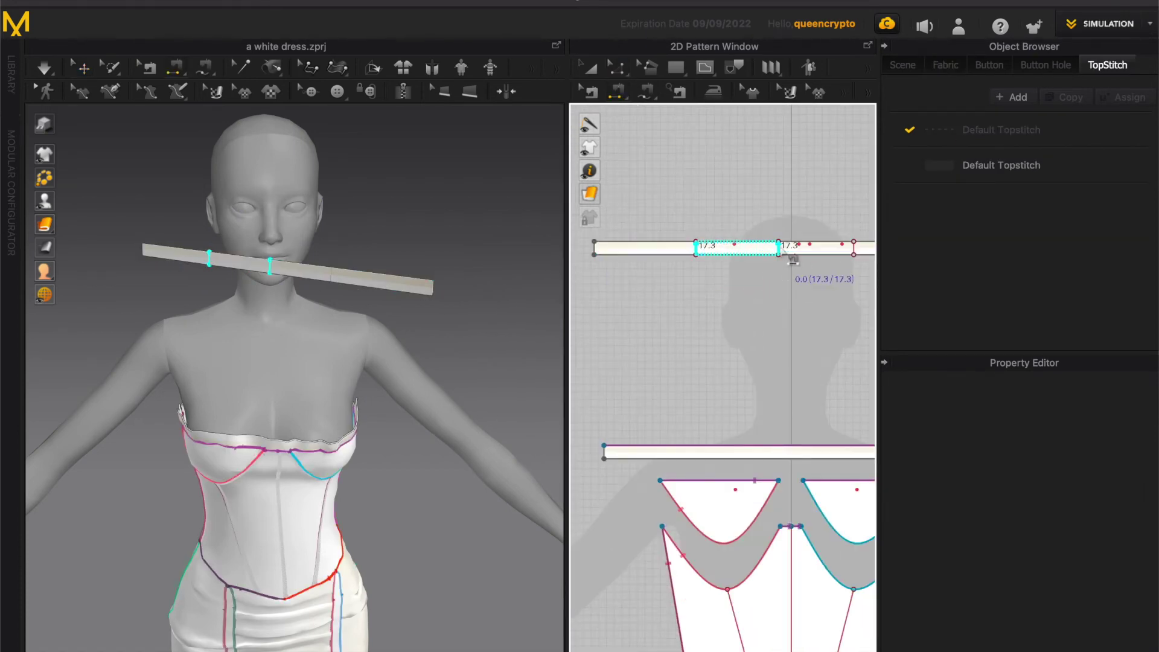
Try to sew the band's middle internal line to the remaining outer internal line.
click(851, 248)
scroll(848, 247, down, 1)
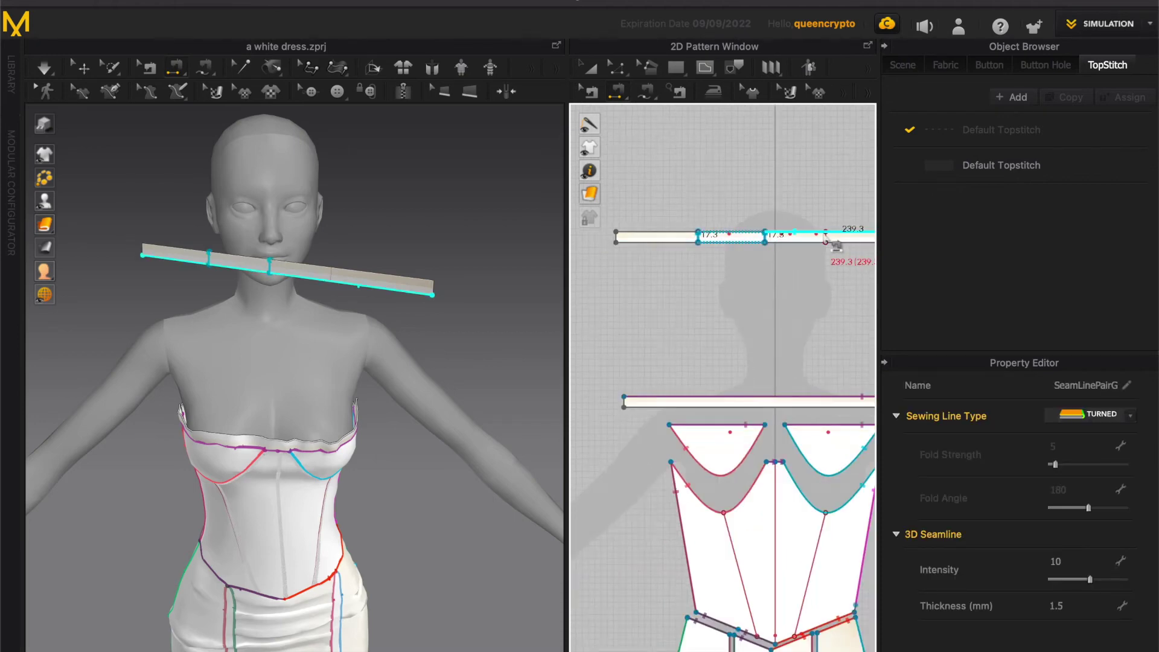
click(828, 240)
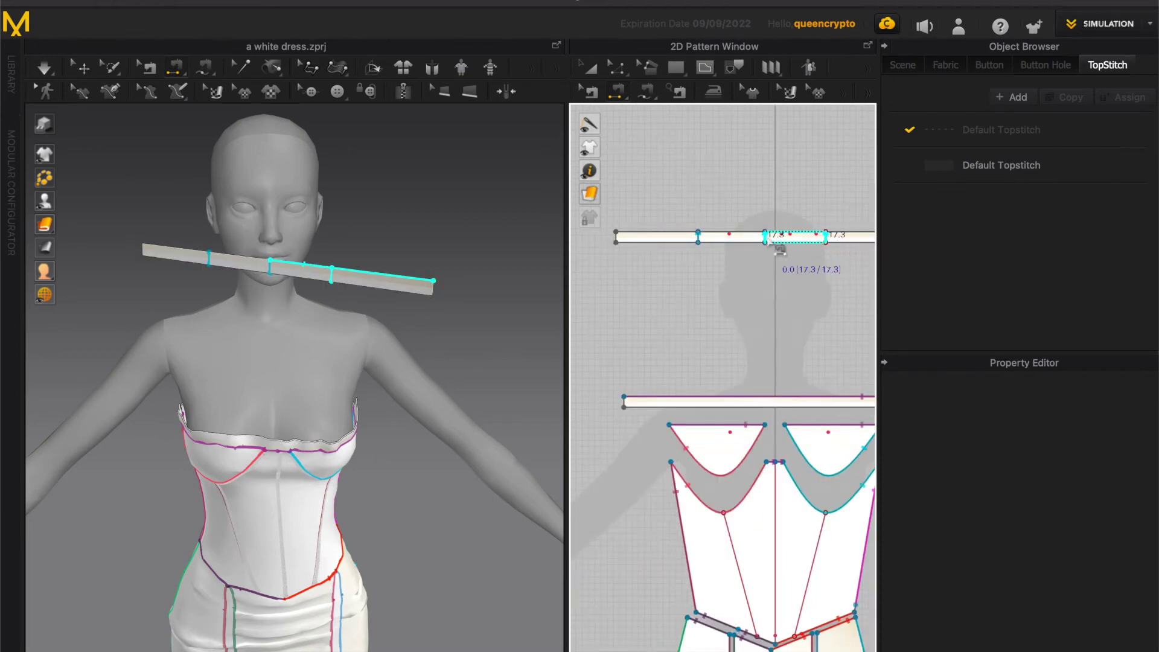
scroll(788, 247, up, 2)
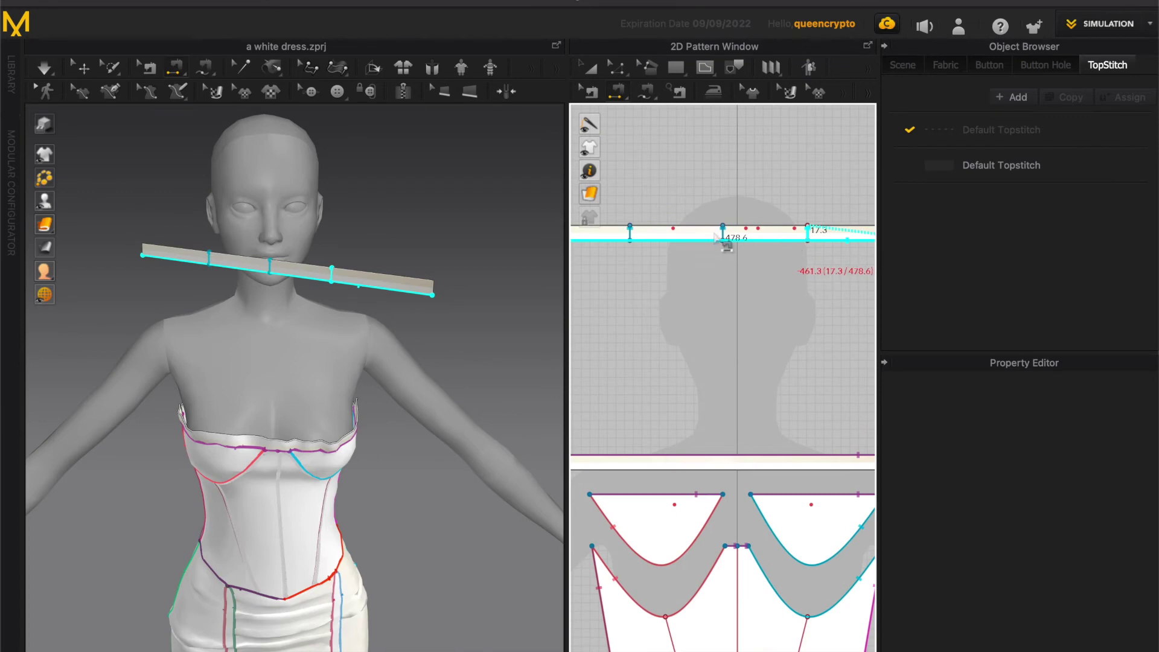
Place a copy of the middle internal line about 25 mm along the band and shift the unsewn outer line slightly outward.
key(z)
click(724, 235)
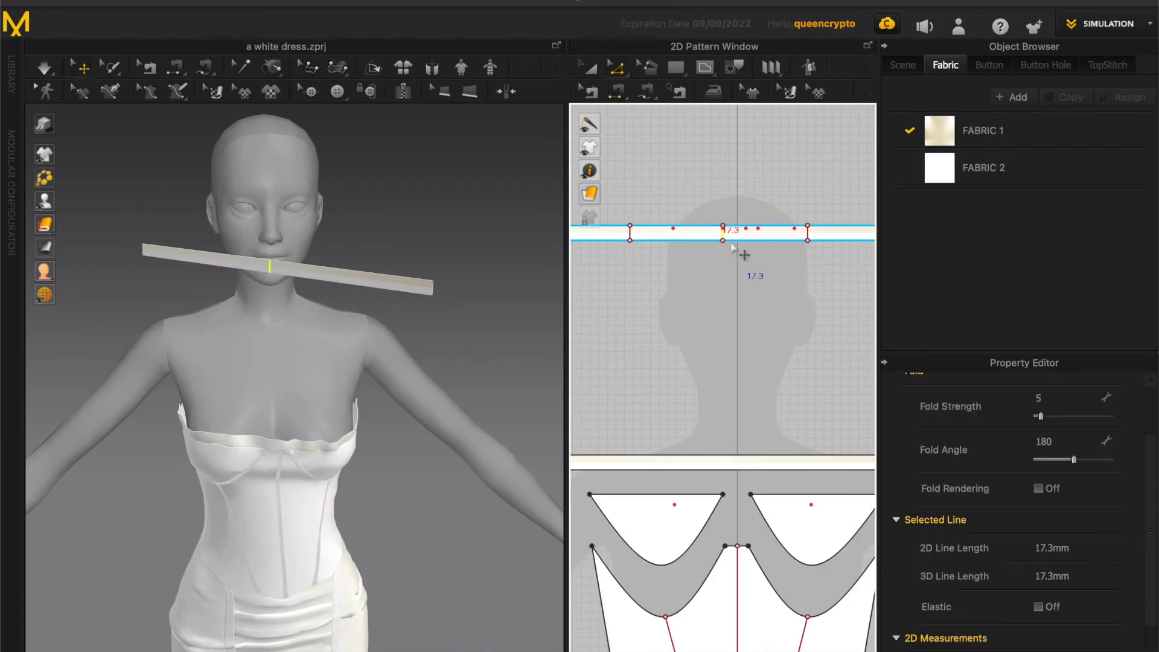
key(Delete)
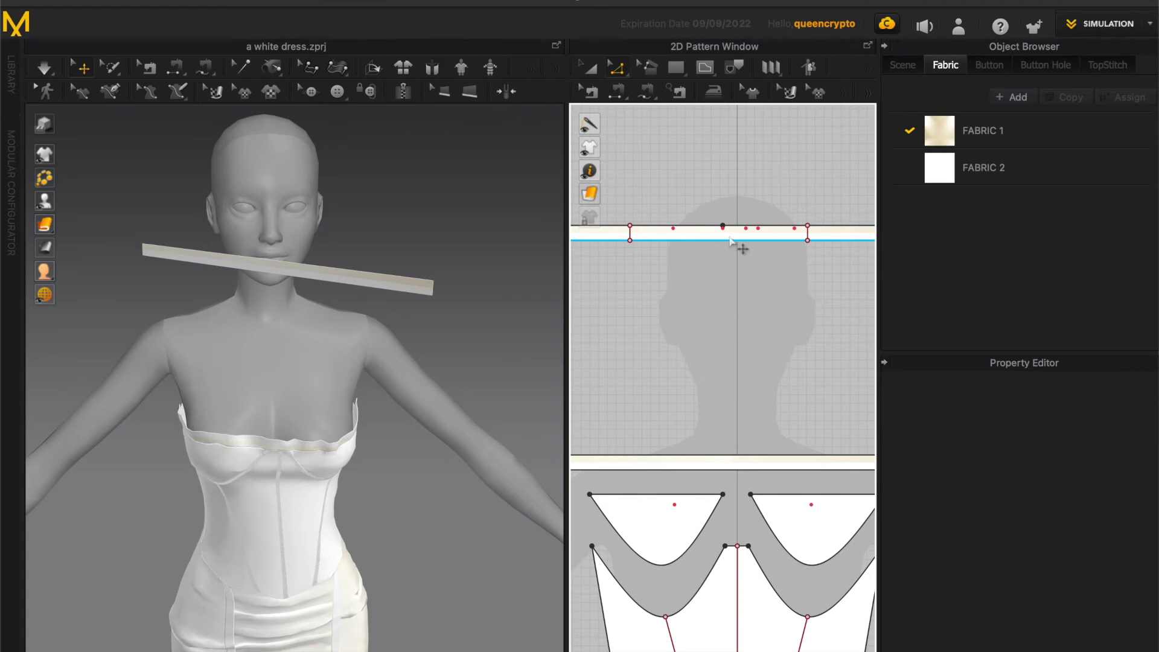
click(731, 240)
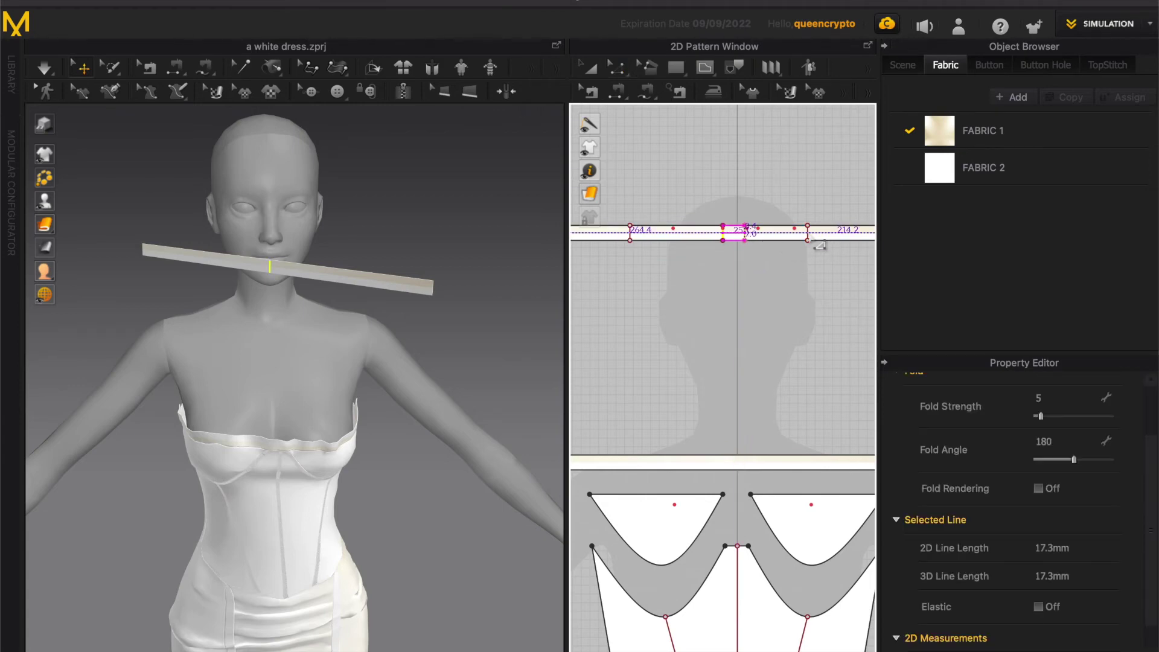
drag(808, 238, 823, 240)
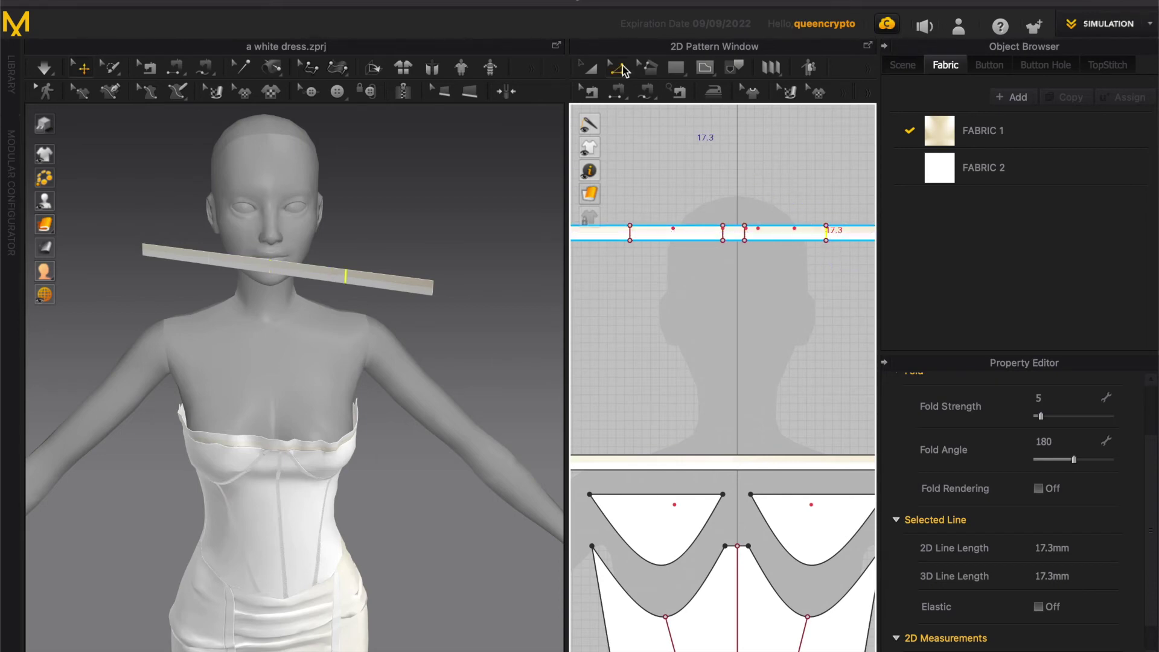
Sew the new internal line beside the center to the shifted outer line with Segment Sewing.
click(618, 91)
click(755, 234)
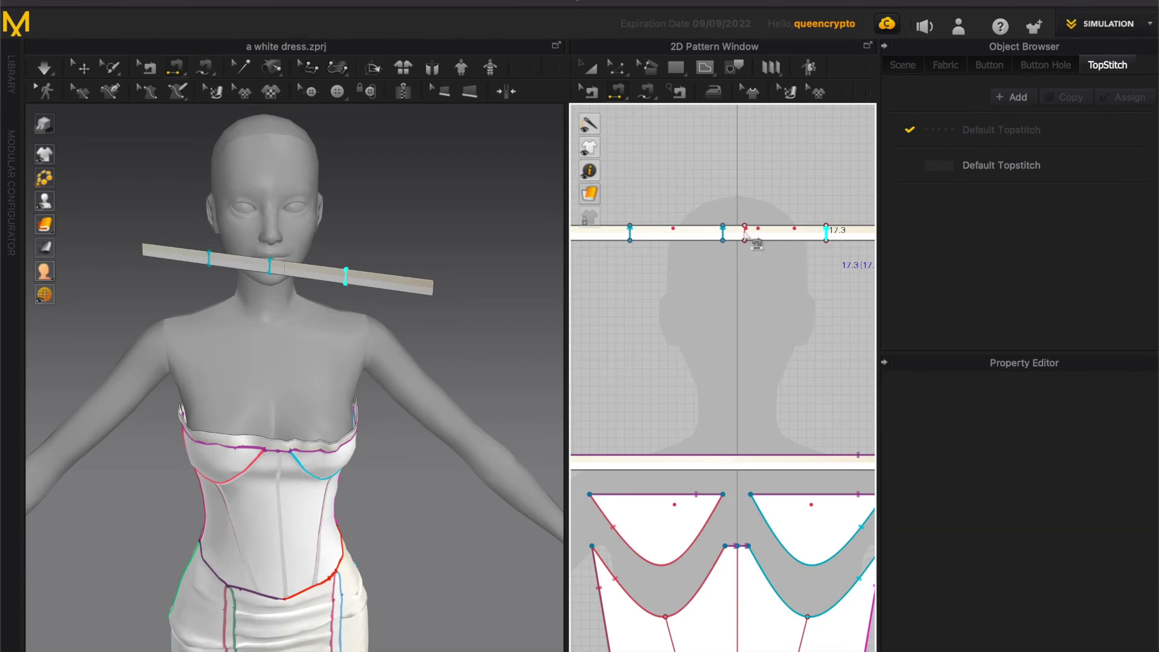
click(775, 266)
scroll(774, 266, down, 5)
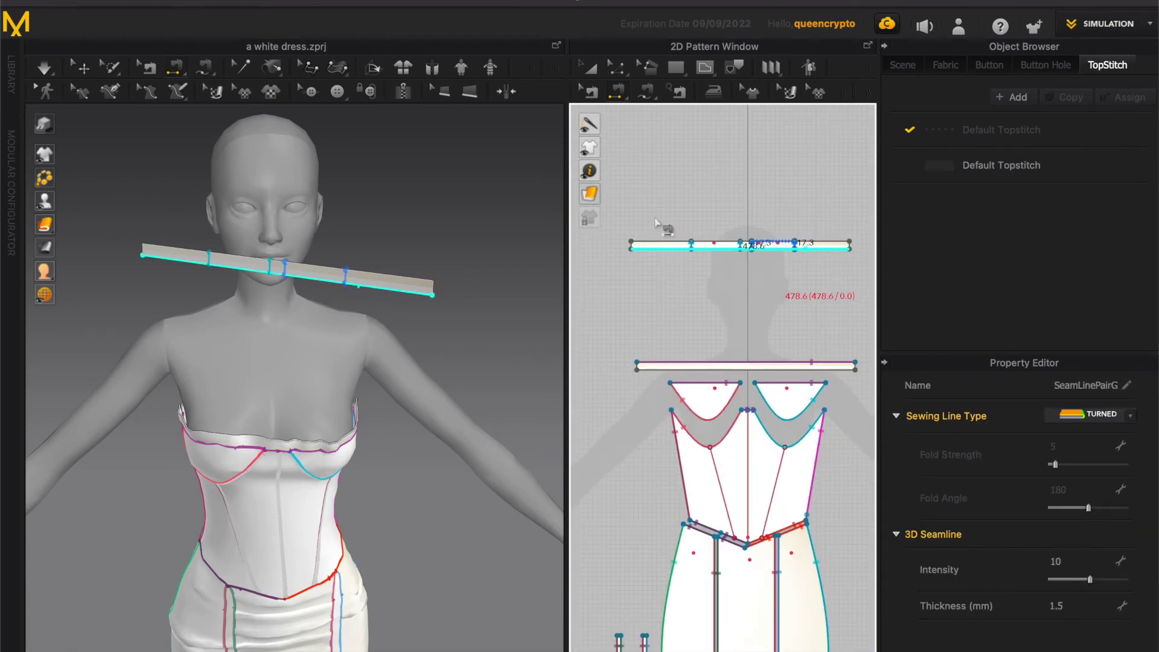
Simulate the sewn band and pull at its loose end so it folds into a bow with hanging tails.
key(space)
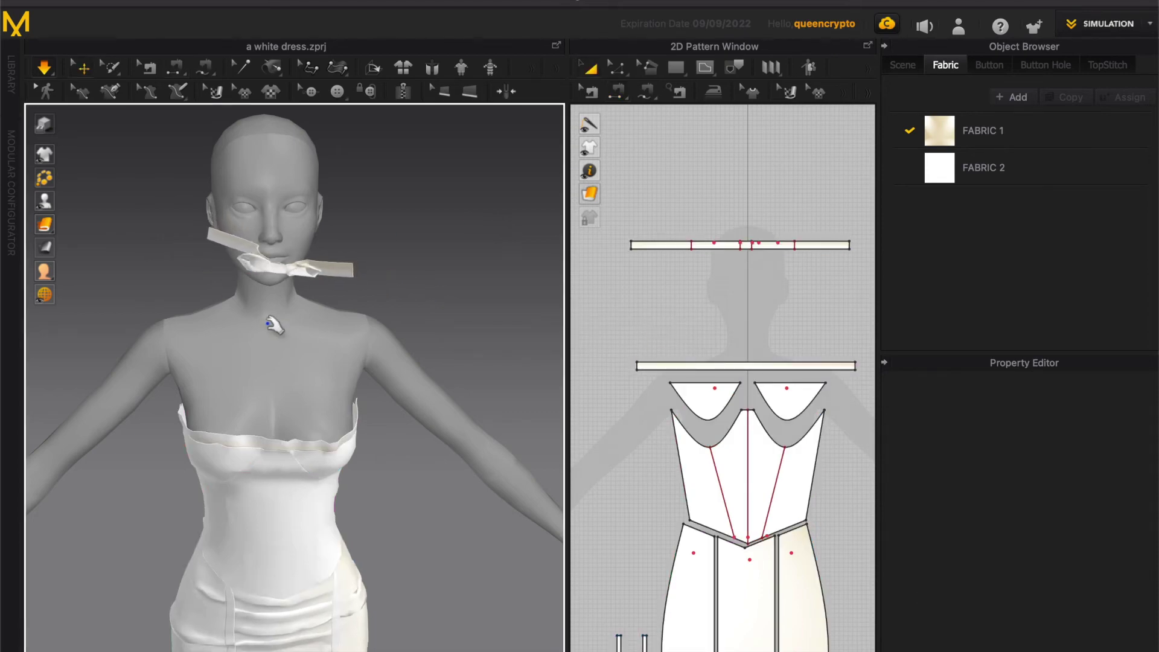
scroll(292, 344, down, 3)
right_drag(317, 362, 311, 322)
scroll(311, 323, up, 3)
mouse_move(48, 154)
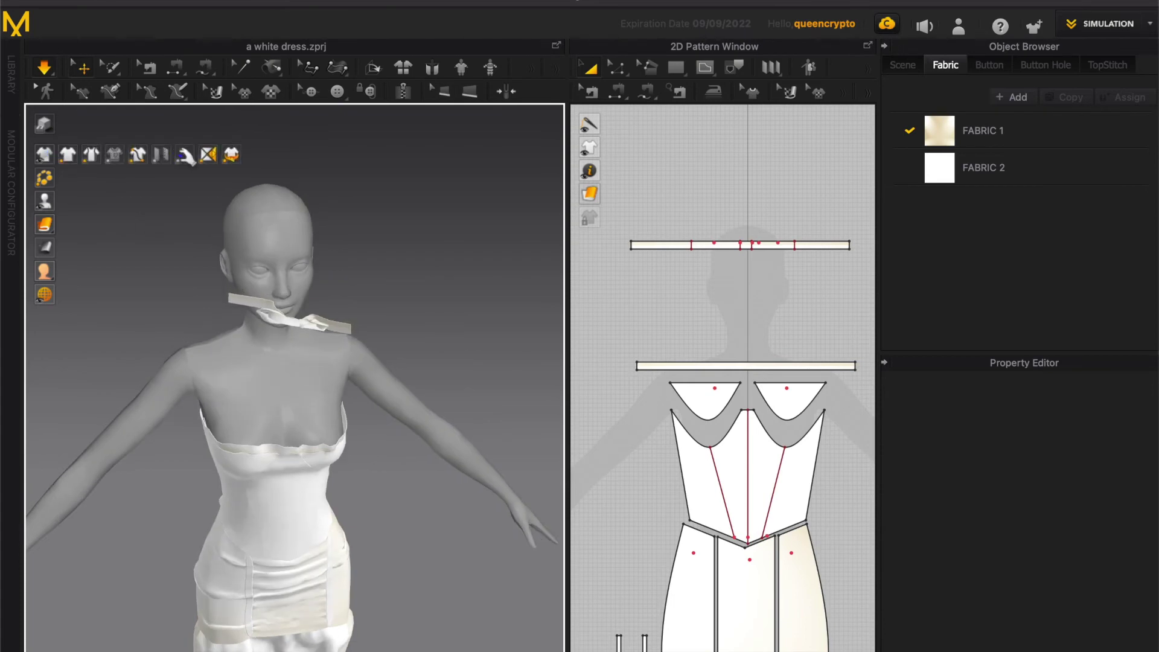
click(346, 333)
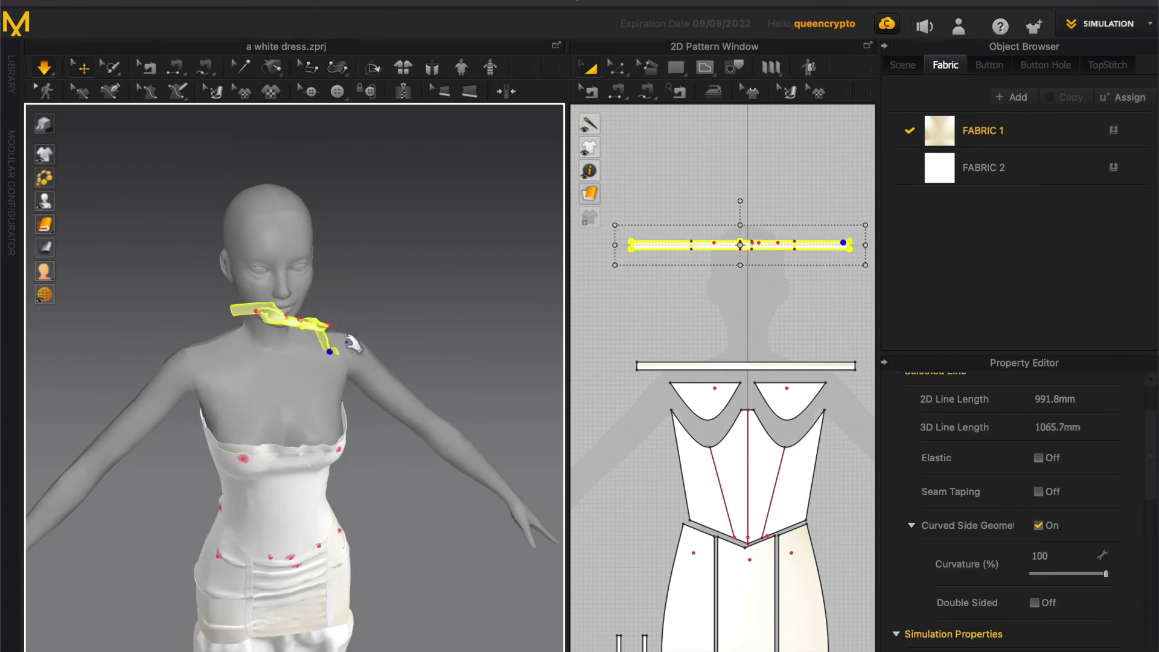
mouse_move(345, 333)
right_down()
mouse_move(321, 368)
mouse_move(342, 329)
right_up()
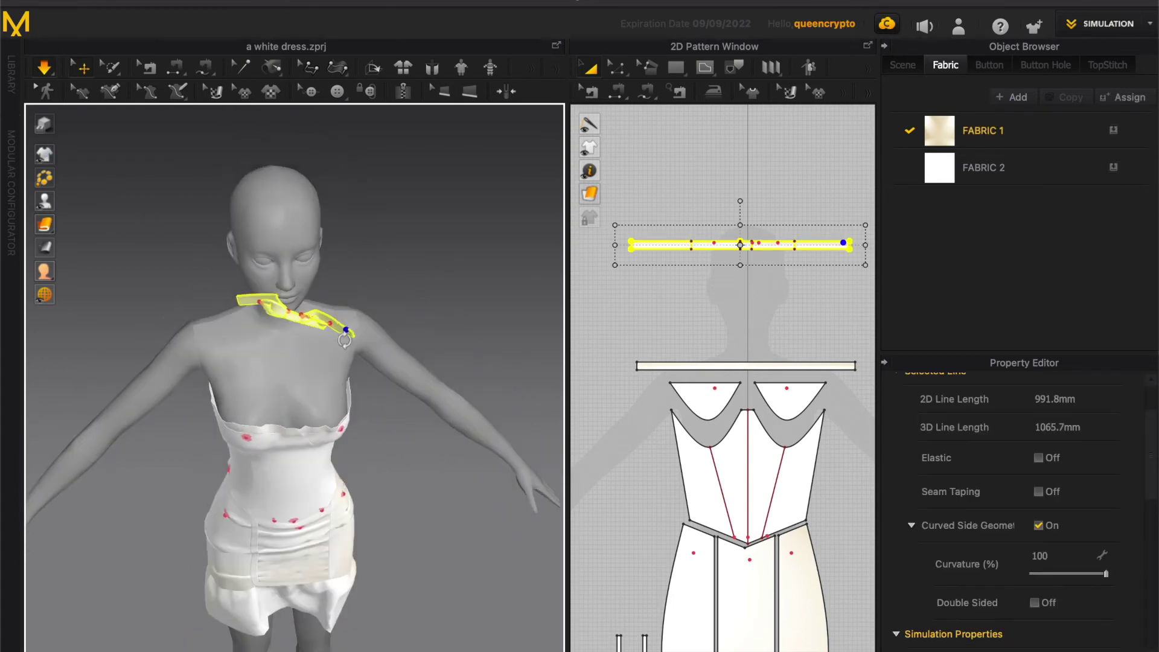
Delete the pins around the middle of the simulated bow.
click(302, 315)
click(341, 270)
click(309, 317)
key(Delete)
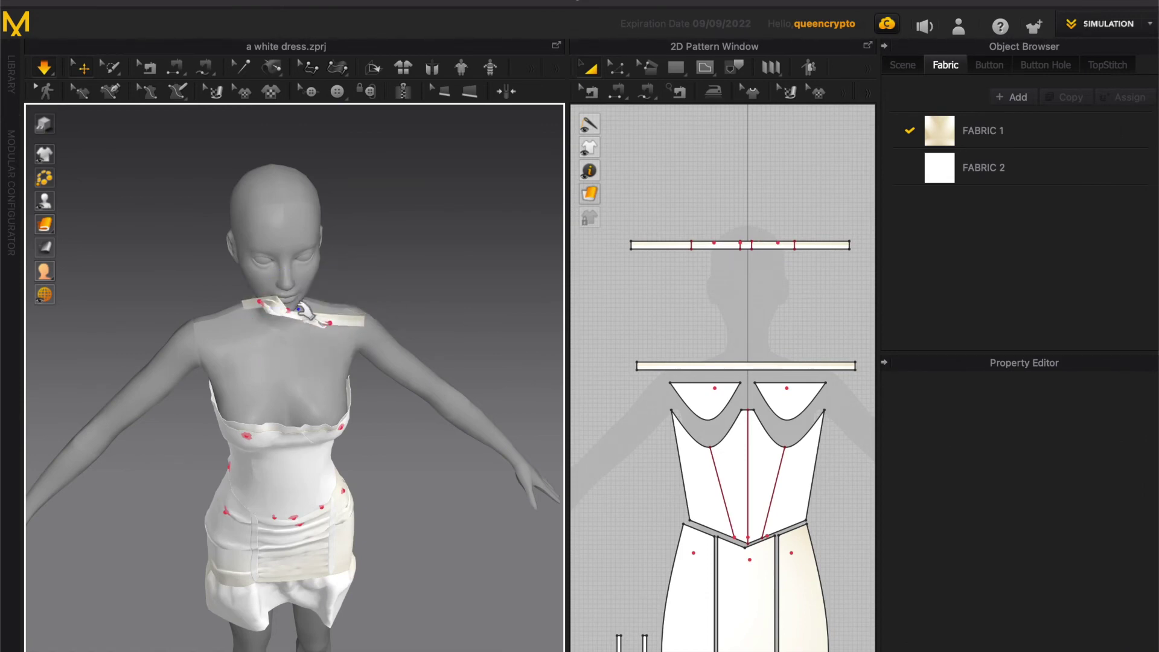
click(291, 310)
key(Delete)
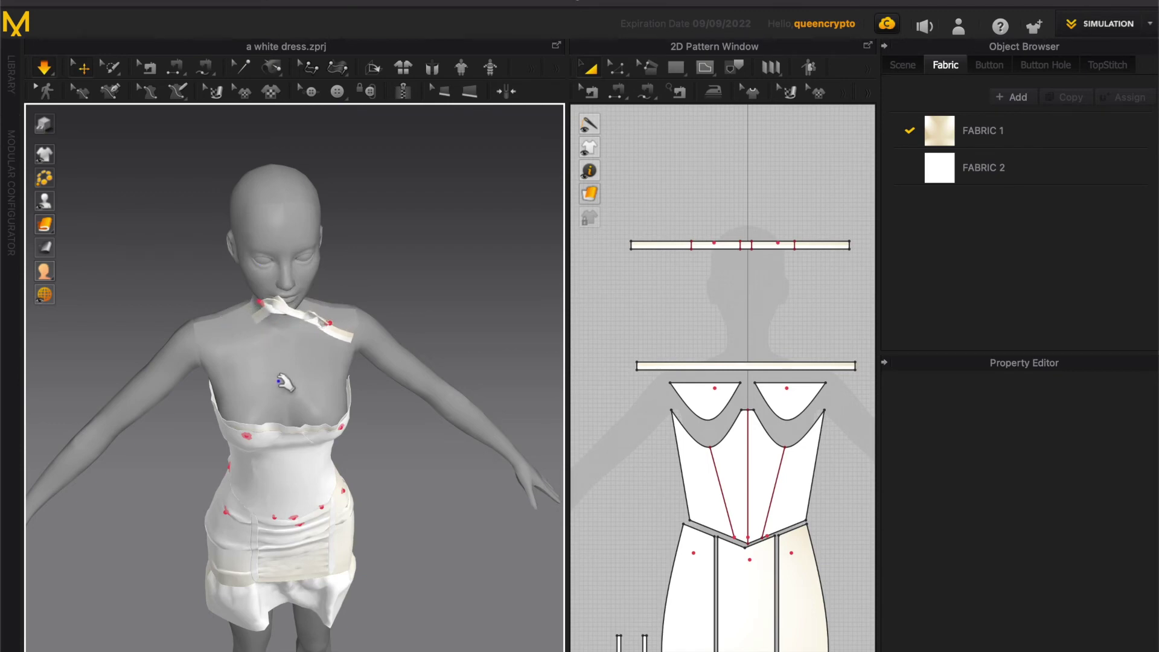
Stop the simulation and move the bow down beside the avatar's right hip, next to the skirt.
right_drag(281, 383, 286, 363)
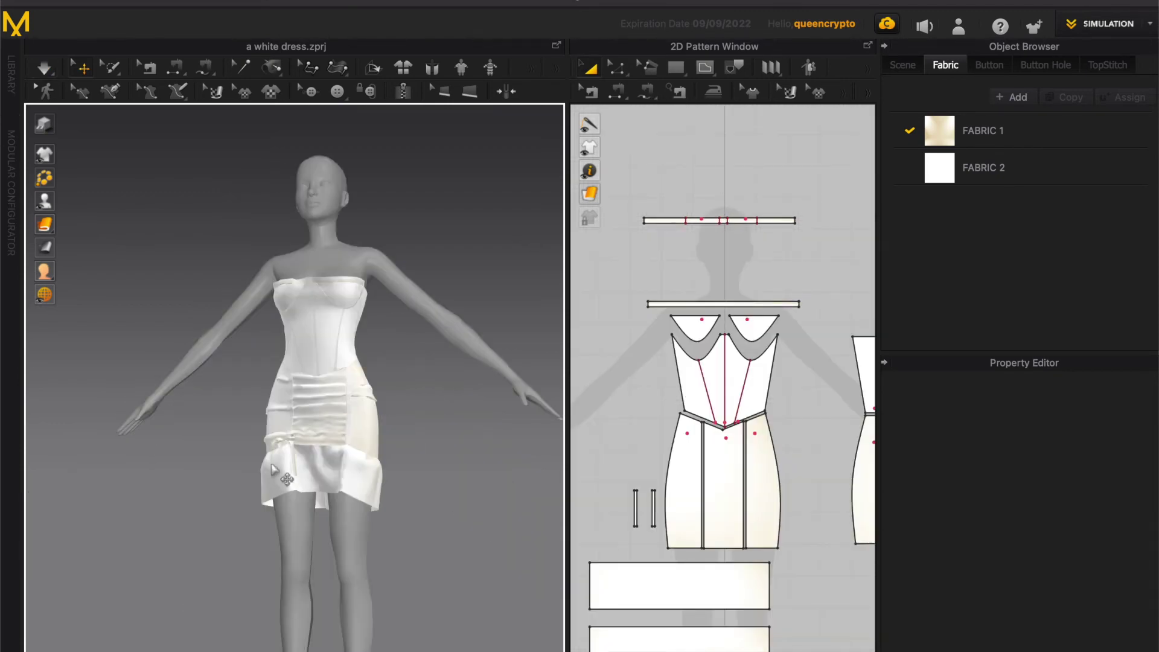
click(289, 442)
drag(307, 440, 271, 441)
click(254, 359)
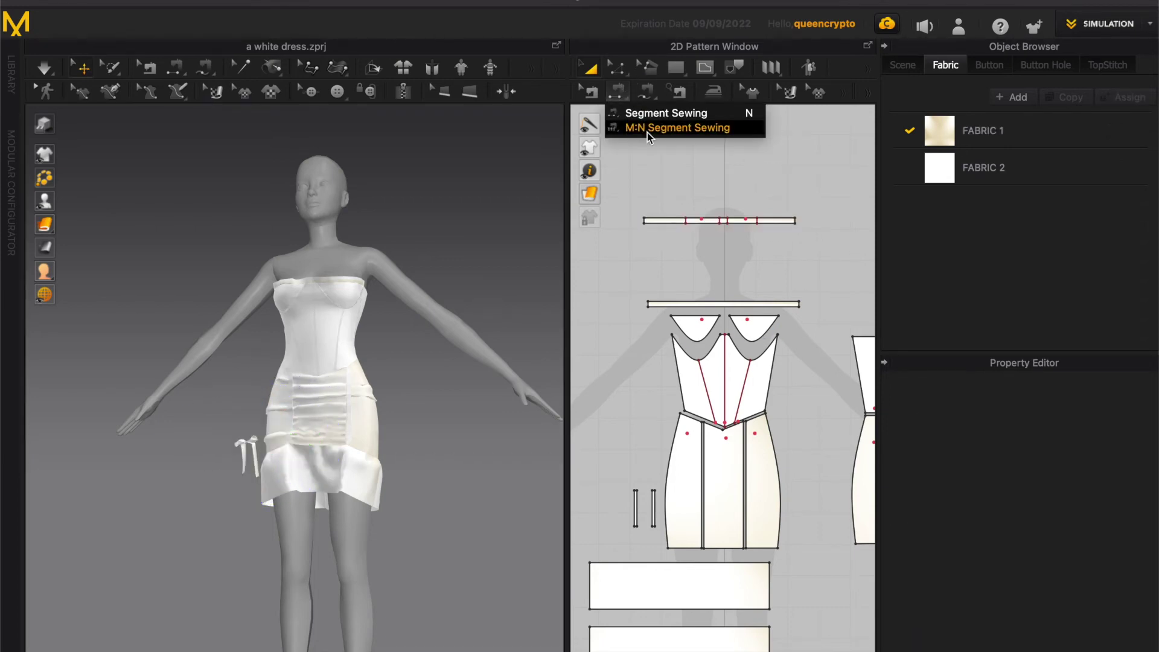
Free-sew the bow band's upper-edge segment between its two middle lines to the bottom end of the outer narrow strip beside the skirt.
click(622, 90)
scroll(726, 225, up, 4)
scroll(727, 225, up, 4)
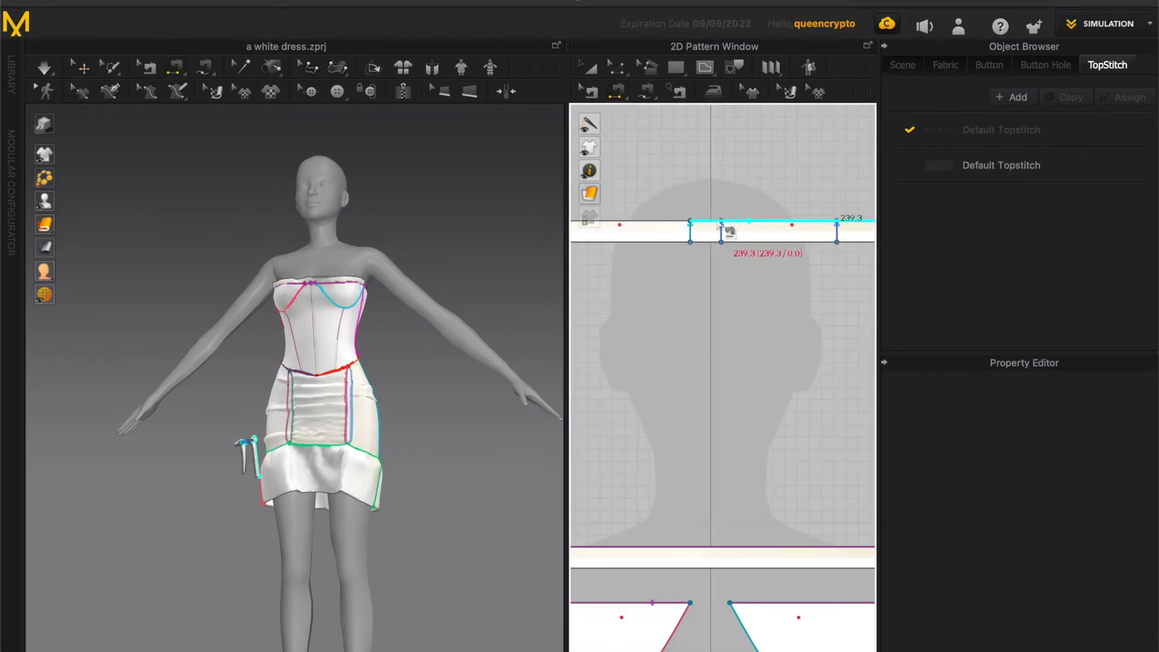
click(694, 225)
scroll(689, 143, down, 4)
scroll(689, 143, down, 3)
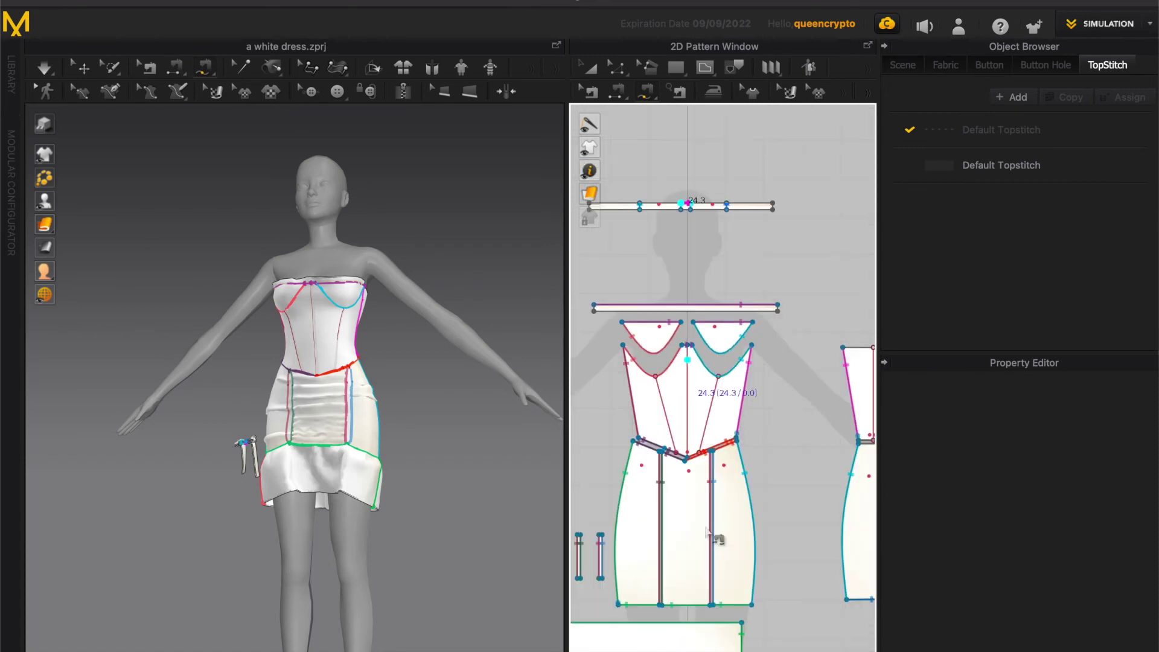
scroll(603, 574, up, 1)
scroll(603, 564, up, 5)
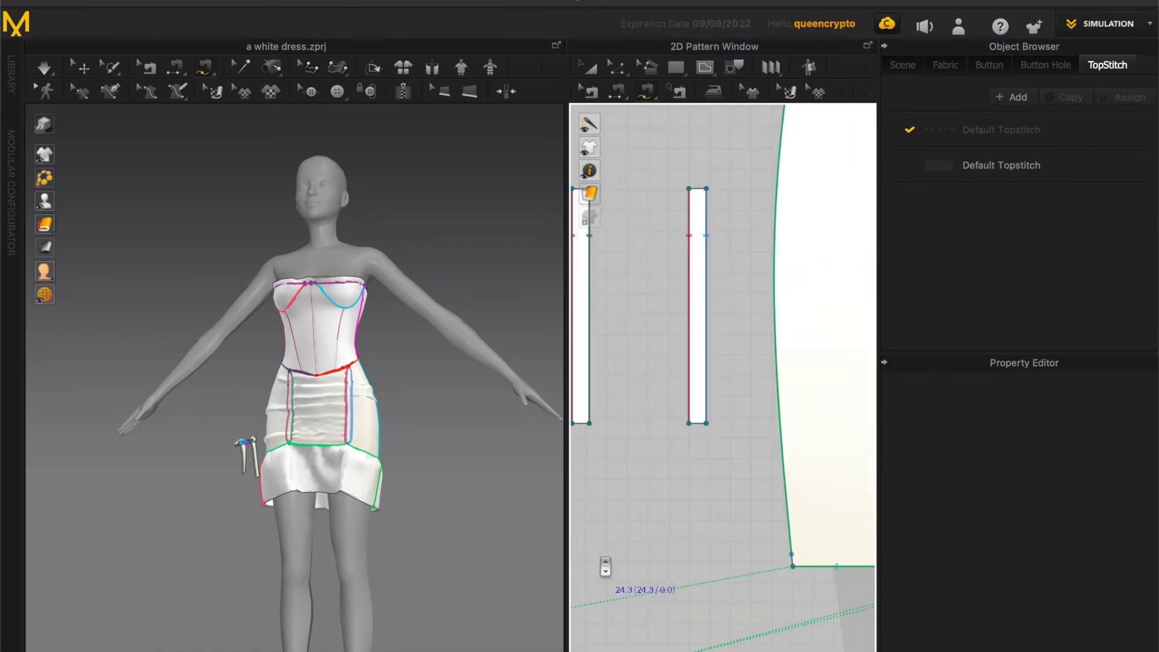
scroll(652, 510, down, 1)
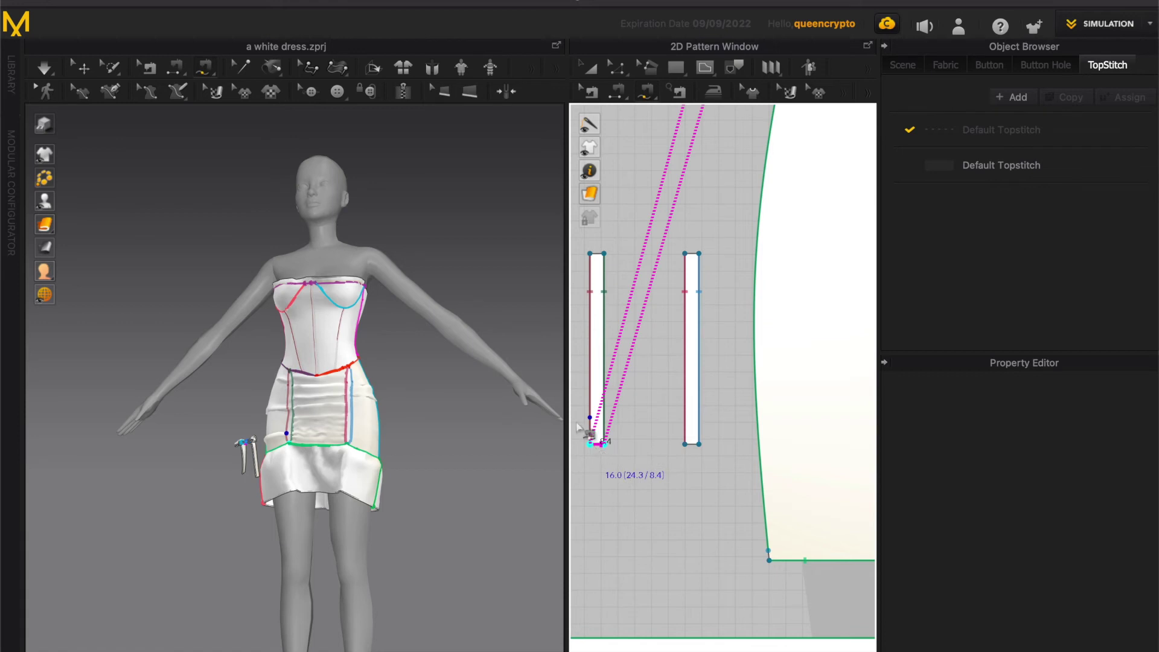
click(597, 445)
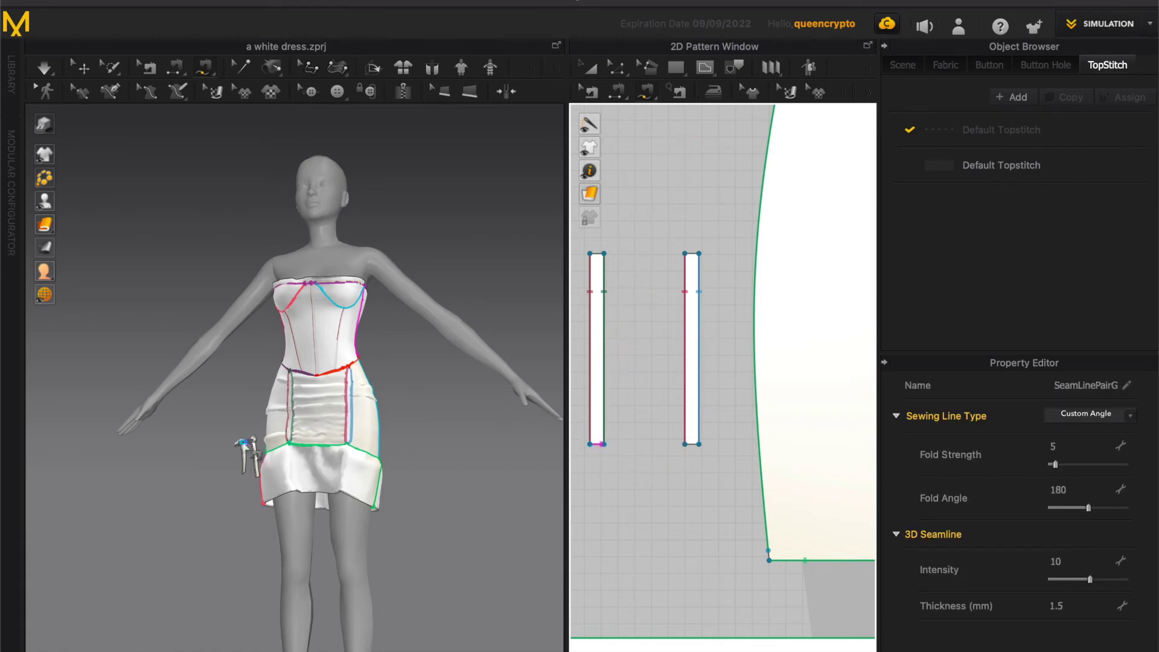
Copy the bow and place the duplicate on the opposite side of the skirt, near the avatar's left hip.
click(246, 448)
click(588, 72)
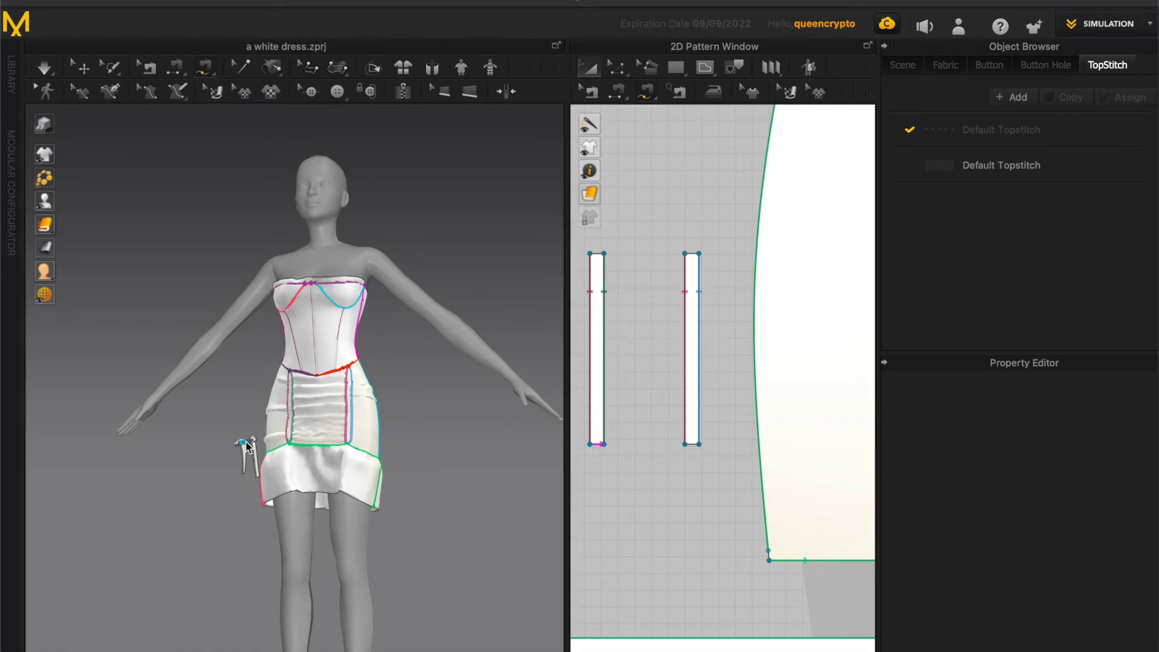
click(254, 457)
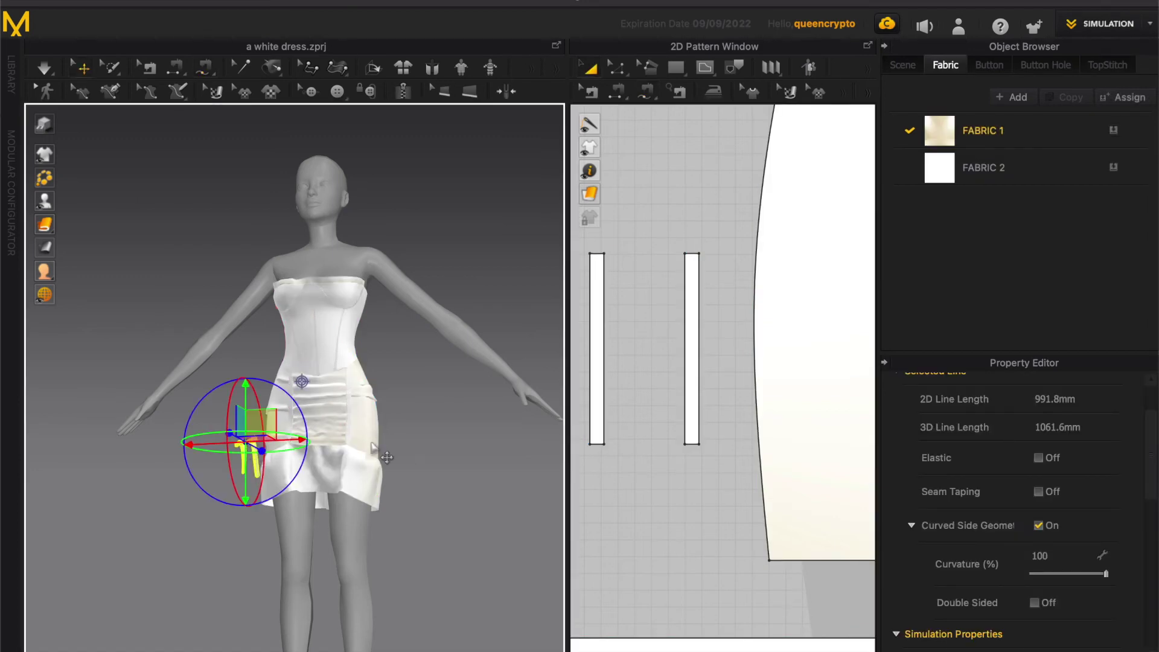
scroll(634, 317, down, 4)
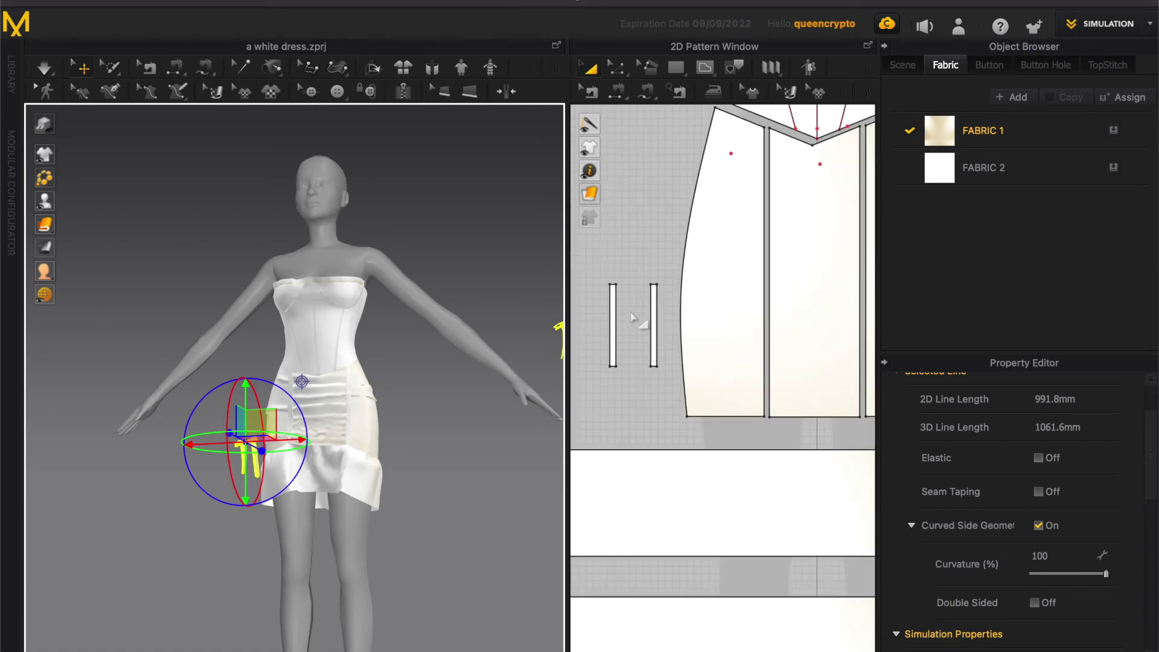
scroll(407, 394, down, 2)
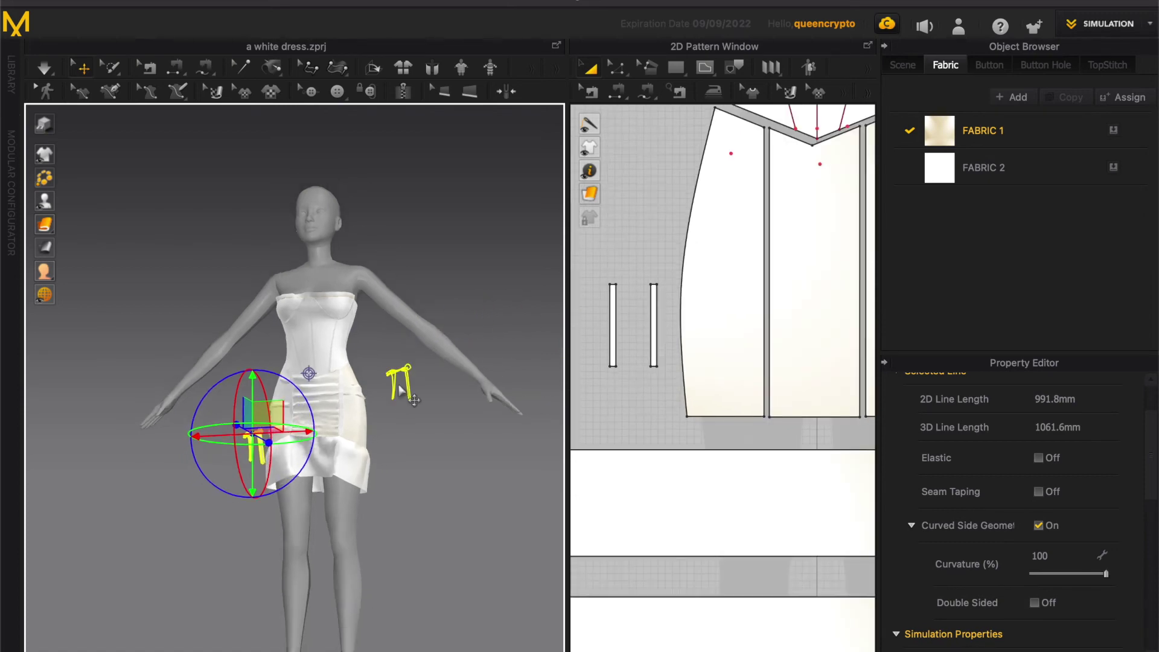
drag(400, 400, 396, 413)
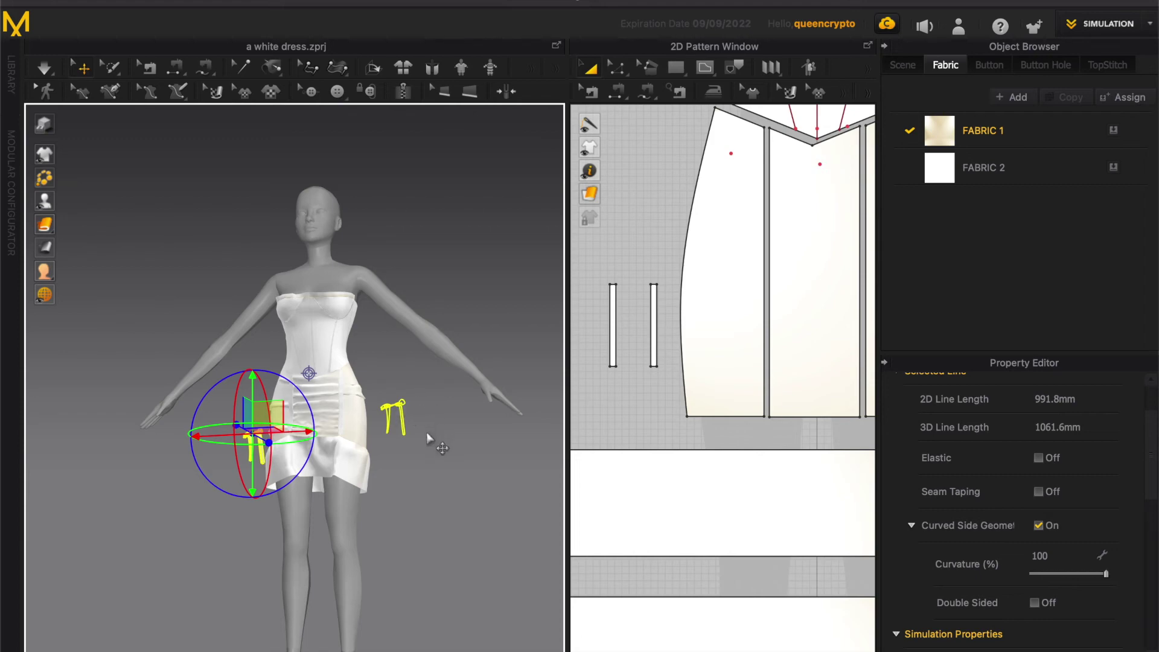
drag(426, 439, 430, 445)
scroll(430, 447, up, 5)
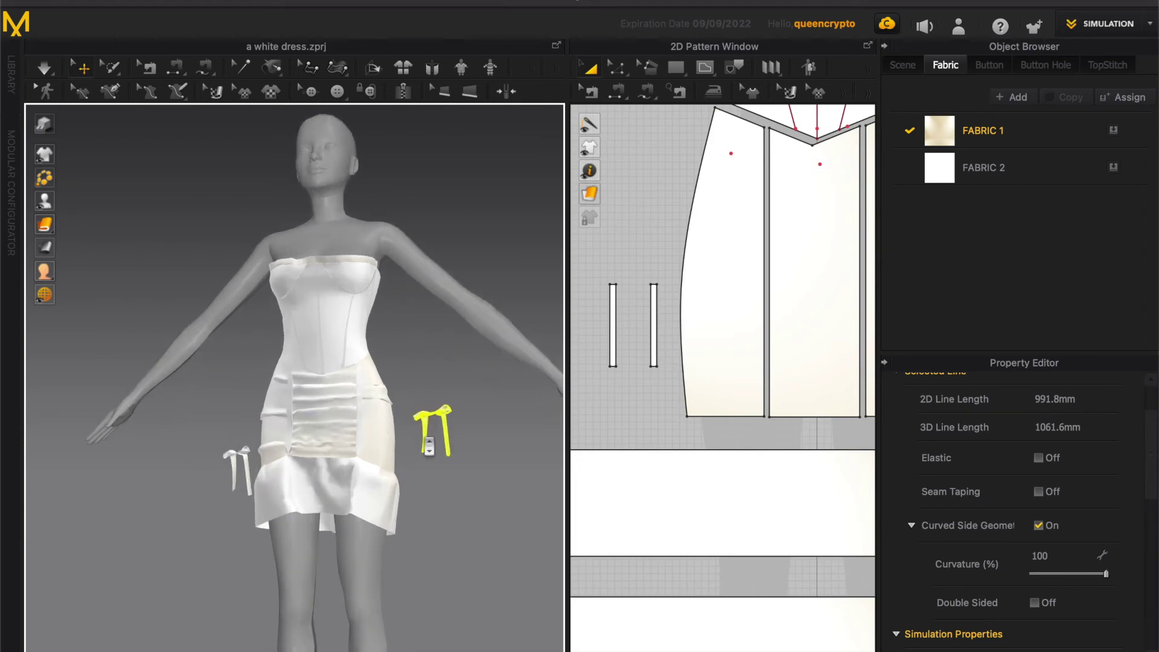
Position the duplicated bow band's 2D pattern directly above the original bow band.
scroll(788, 203, down, 8)
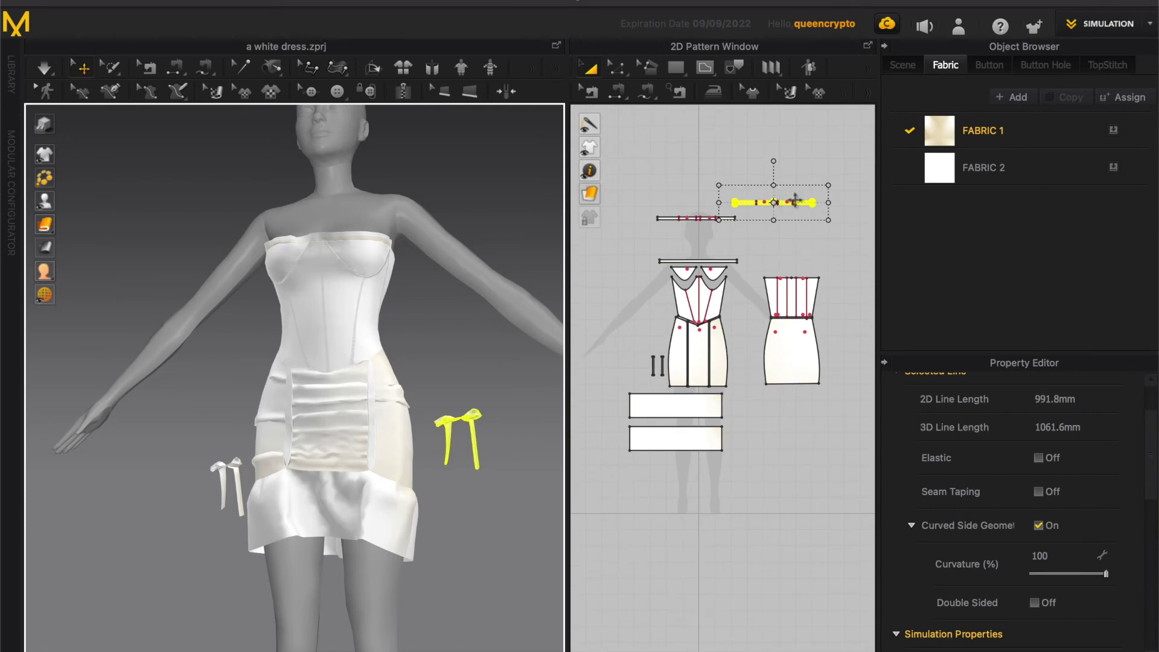
drag(785, 202, 718, 198)
scroll(718, 198, up, 3)
Free-sew the duplicated bow band's upper-edge segment between its two middle lines to the bottom end of the inner narrow strip beside the skirt.
click(646, 91)
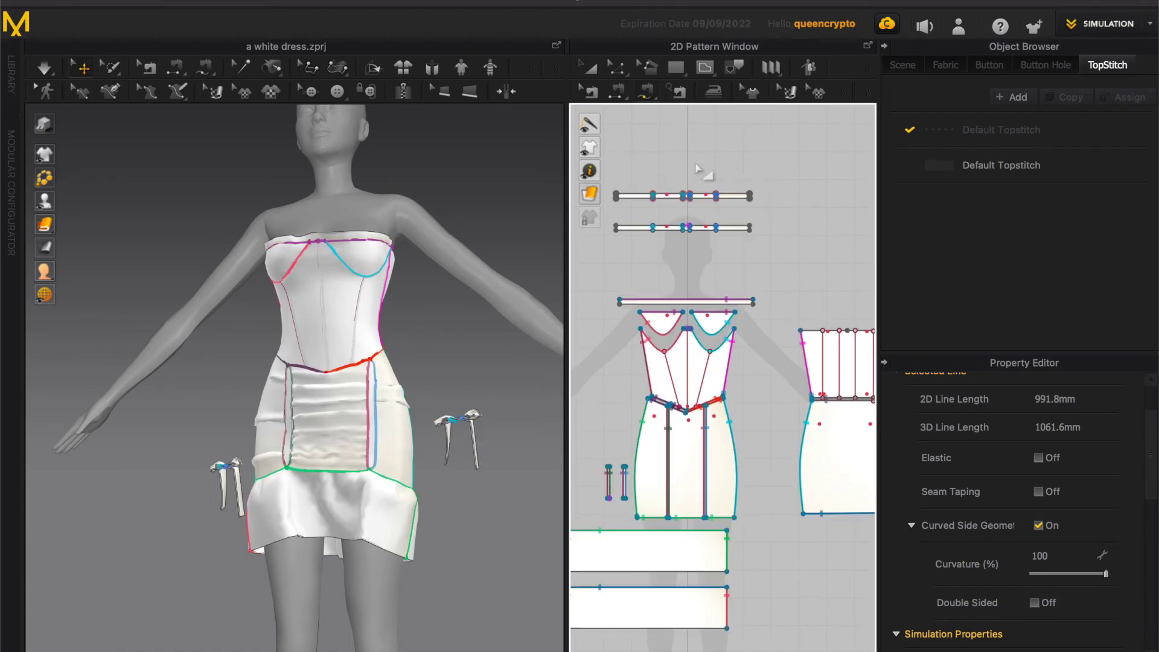
scroll(694, 166, up, 8)
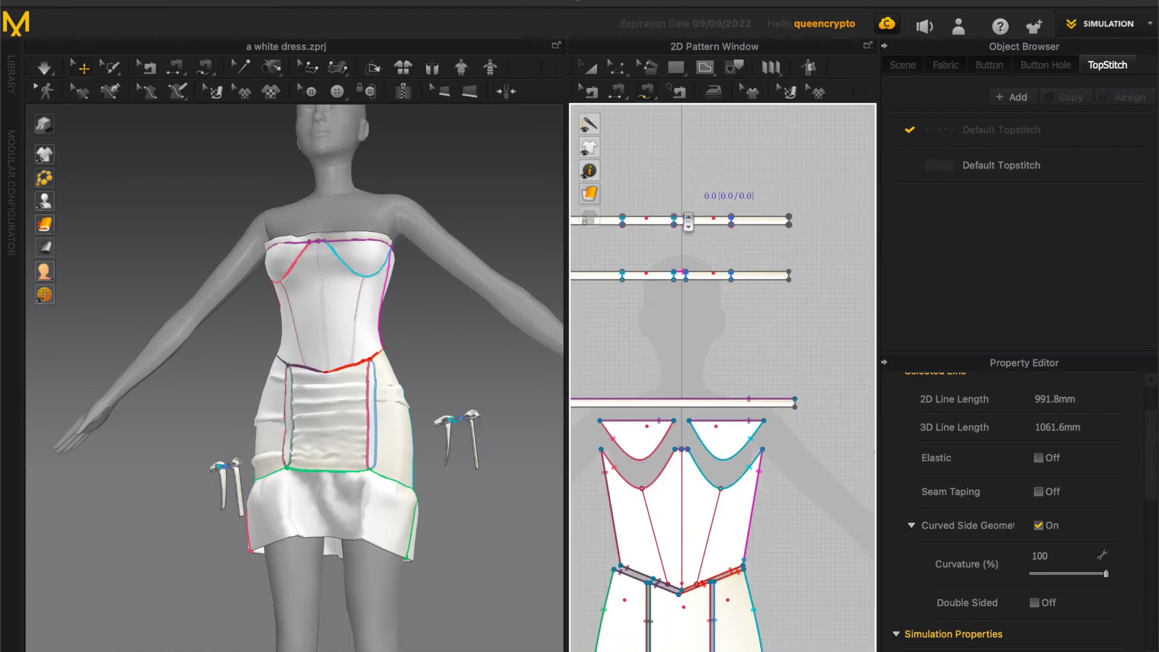
click(688, 282)
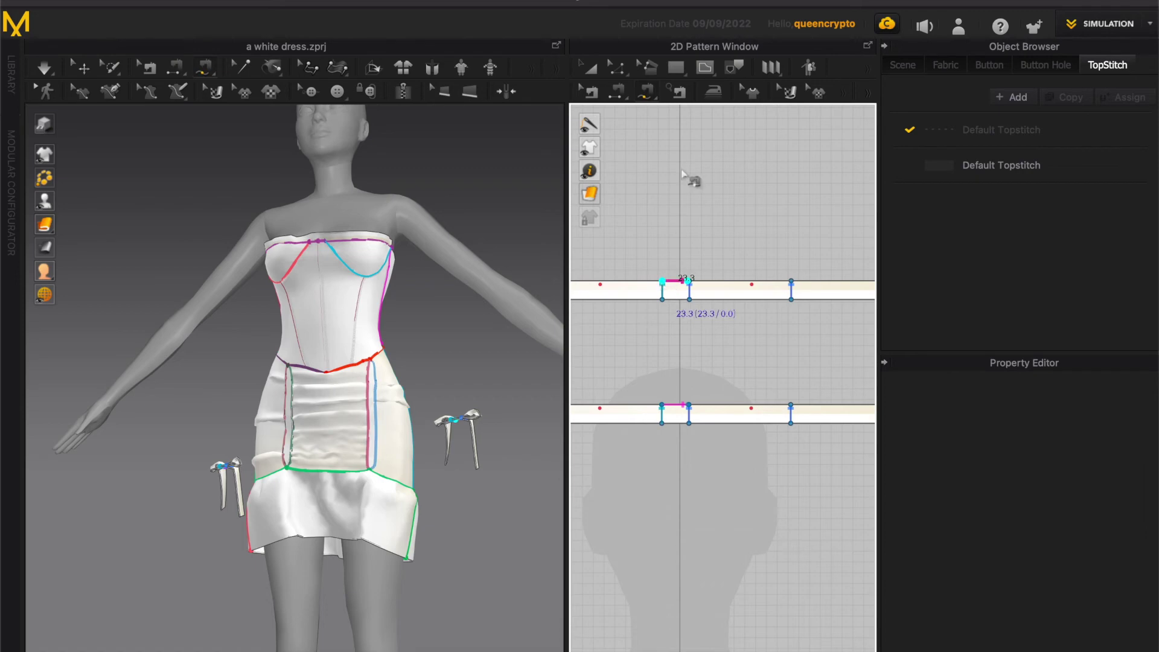
scroll(694, 181, down, 5)
scroll(644, 497, down, 5)
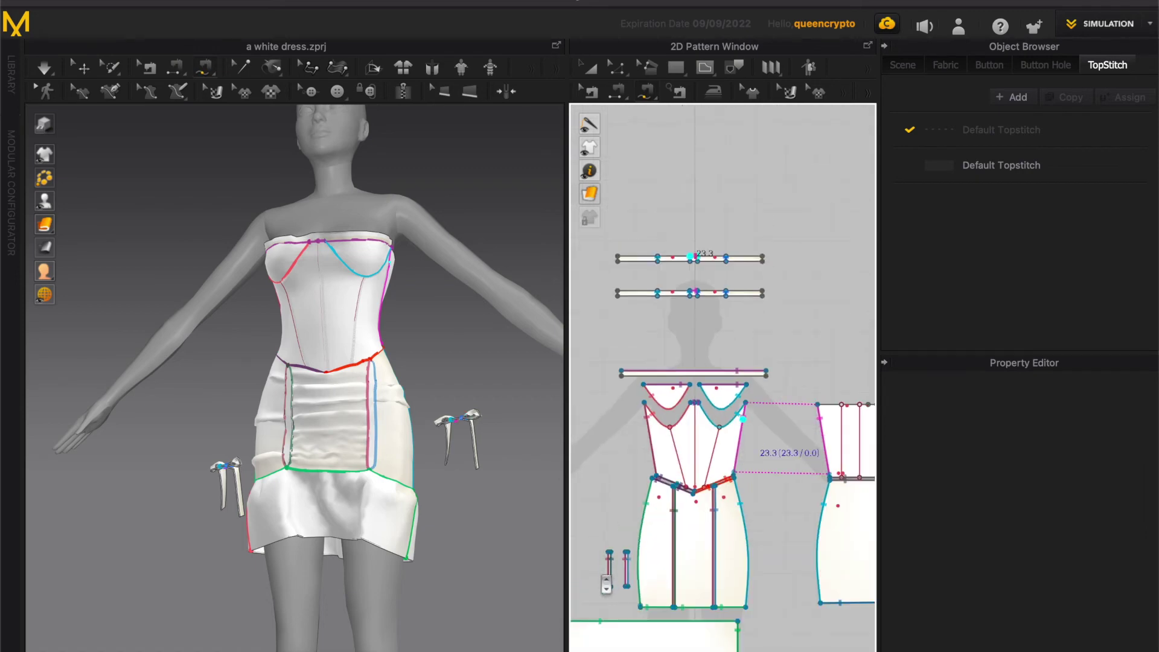
scroll(639, 576, up, 5)
scroll(678, 524, up, 6)
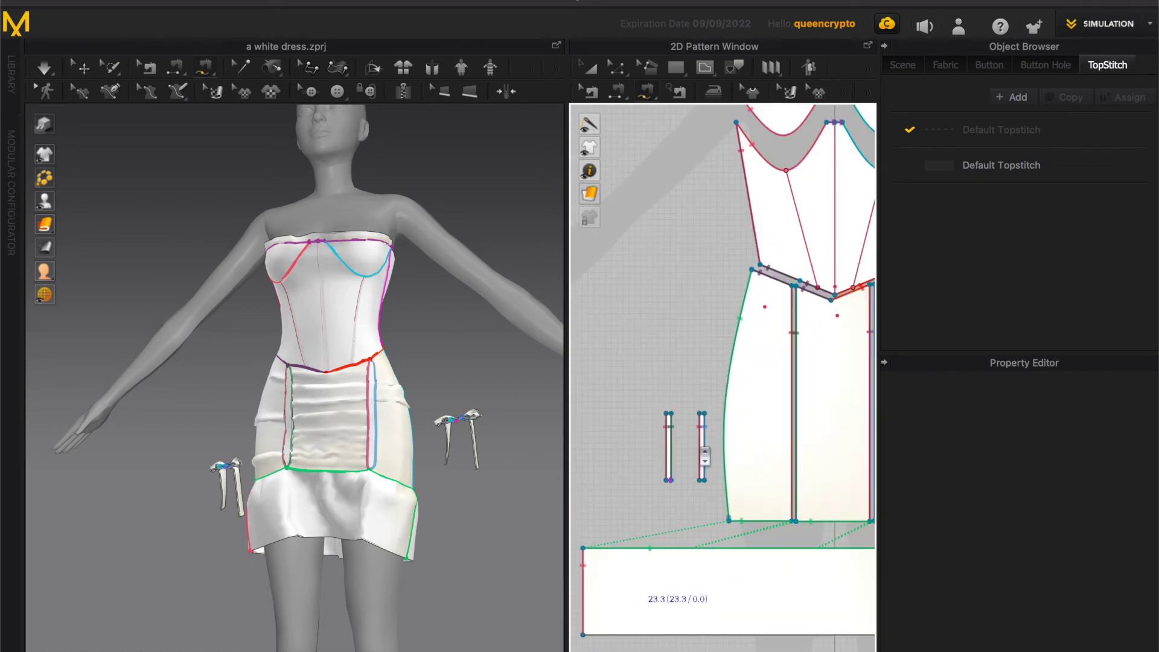
scroll(800, 259, down, 1)
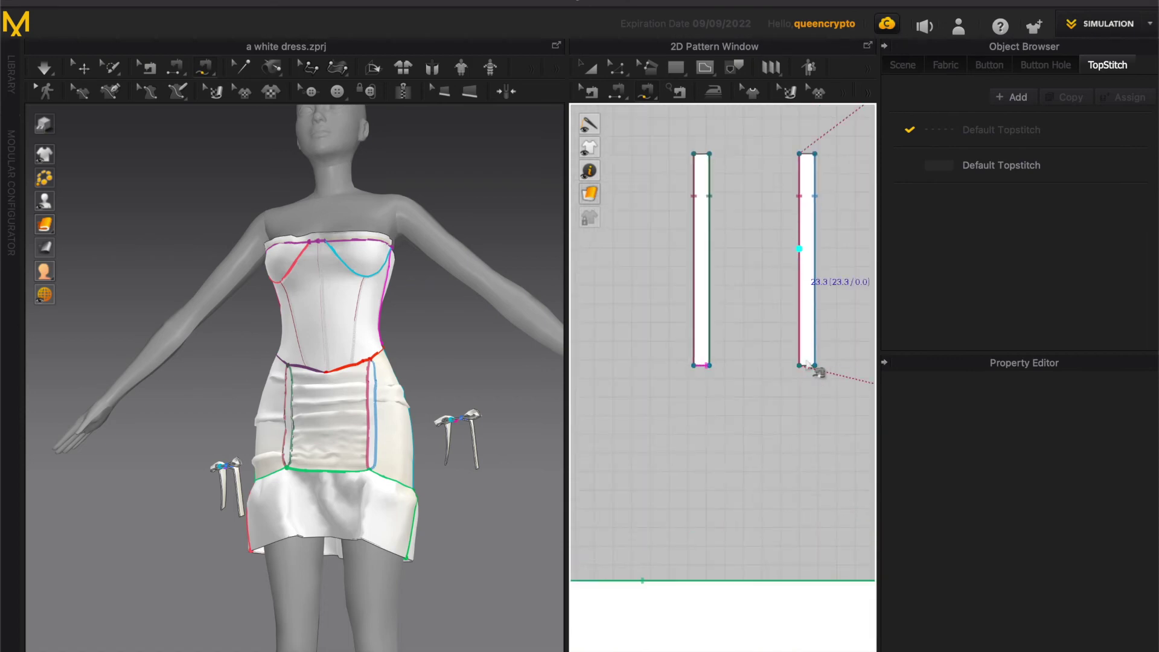
click(816, 365)
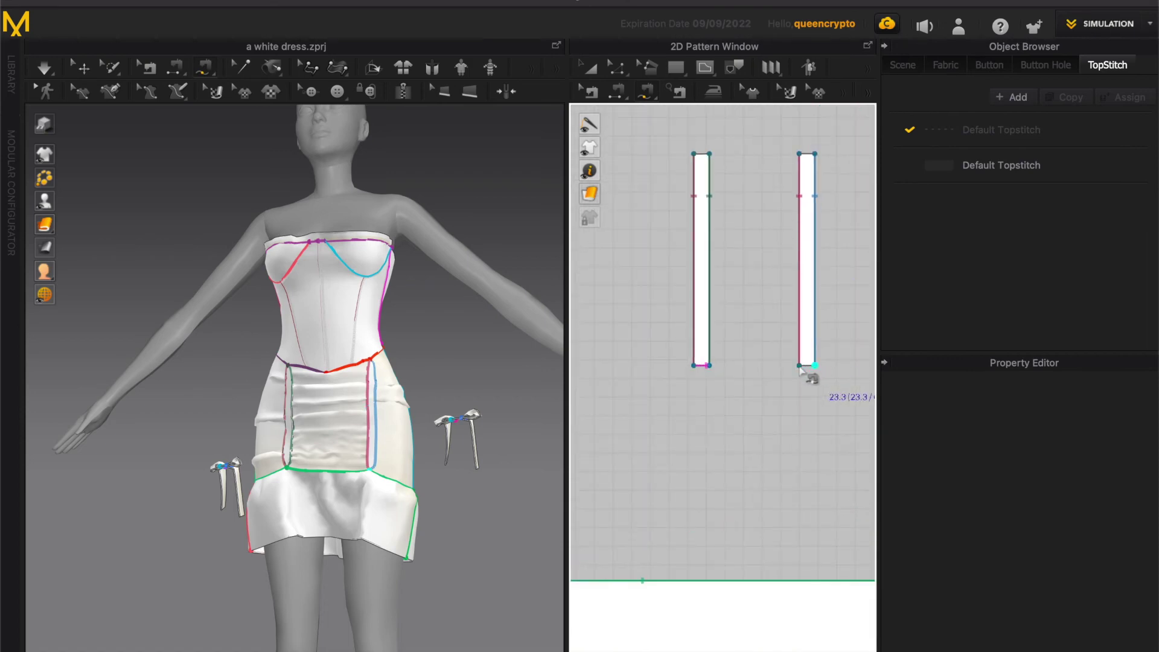
click(800, 367)
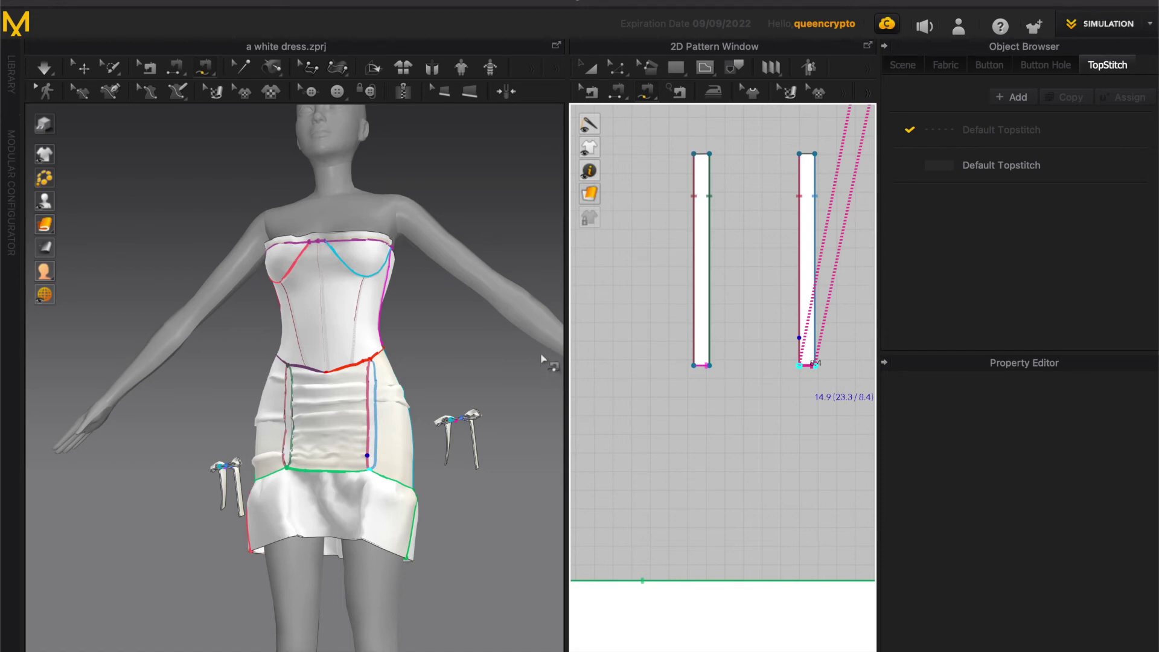
key(Return)
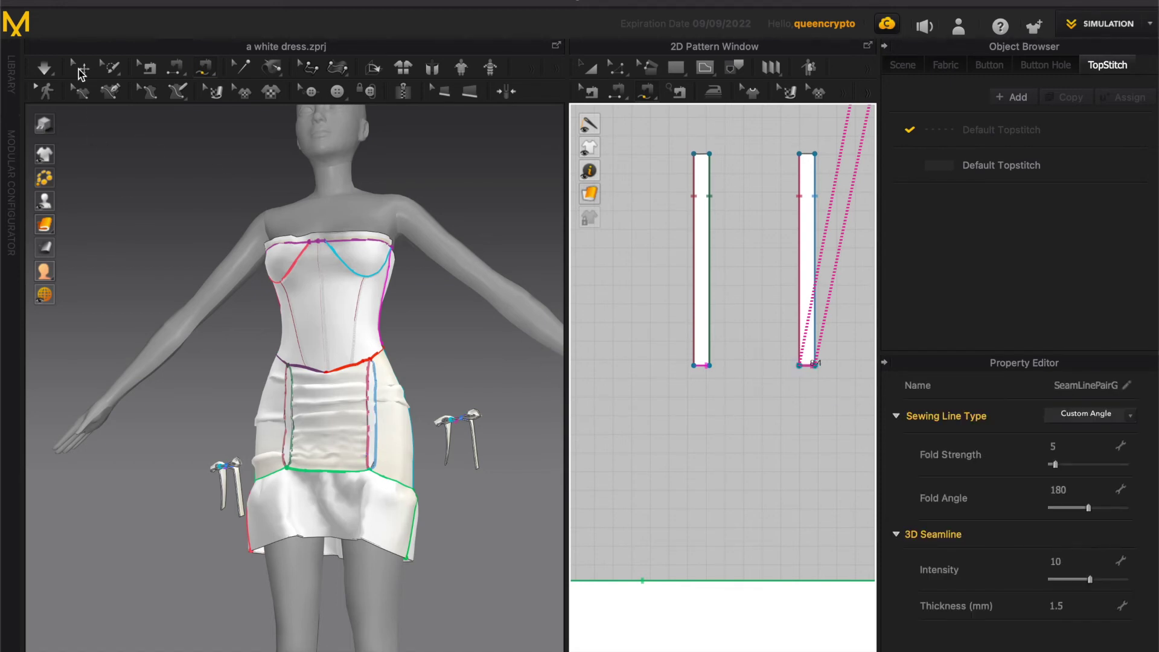
Move the duplicated bow forward to the front of the skirt near the avatar's left hip and simulate to attach both bows.
click(476, 417)
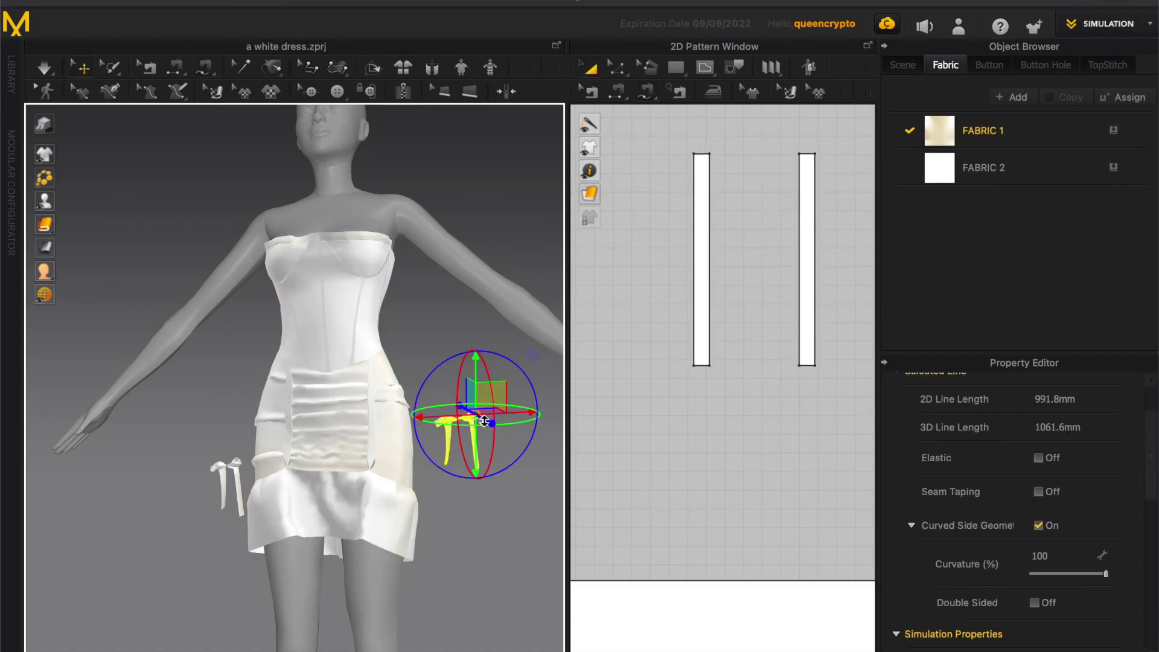
scroll(459, 386, down, 2)
scroll(456, 347, down, 2)
right_drag(484, 346, 484, 346)
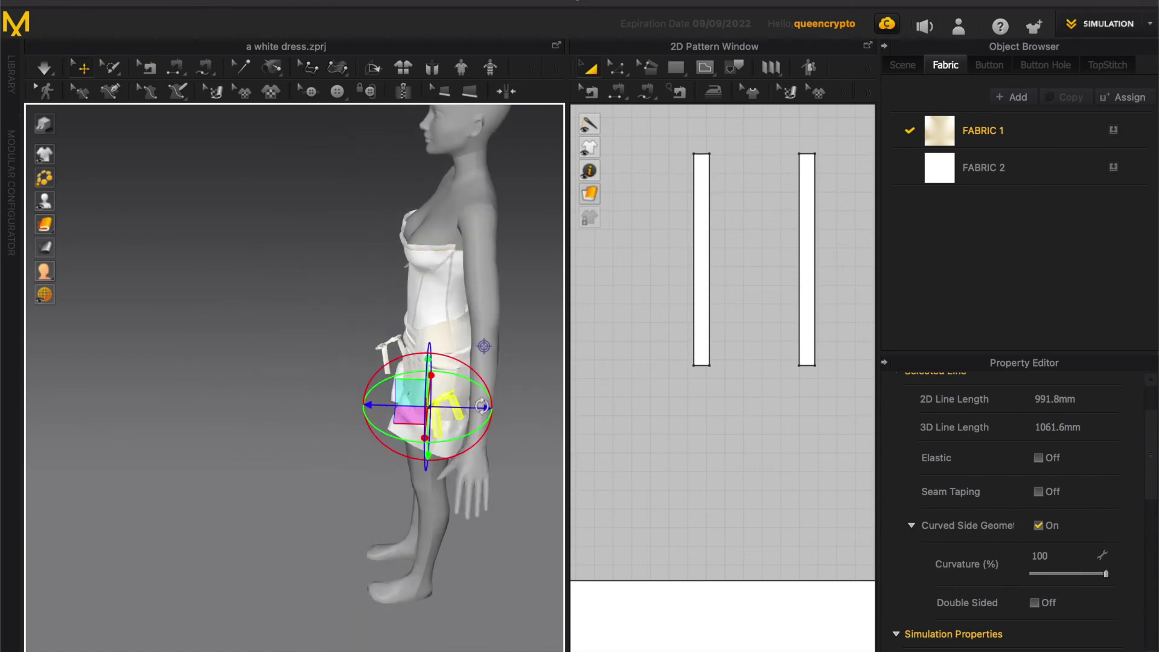
right_drag(482, 406, 487, 408)
drag(462, 421, 349, 448)
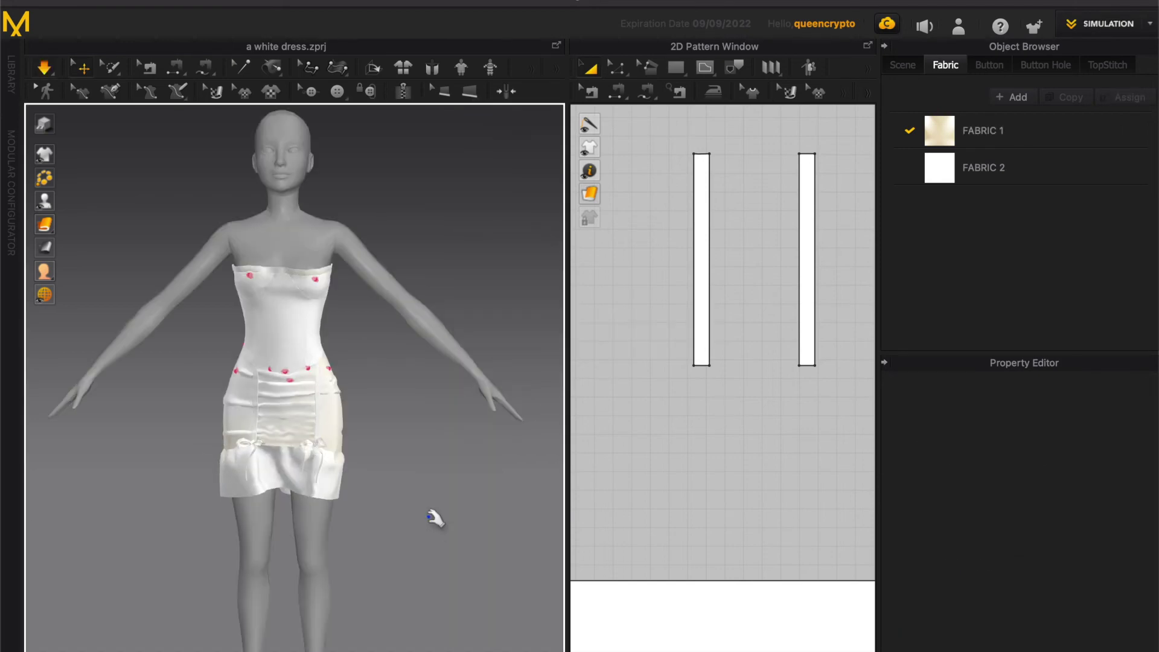
Recolour FABRIC 1 to a soft coral pink, starting from the FF6666 palette swatch and lightening it.
click(940, 131)
click(1096, 526)
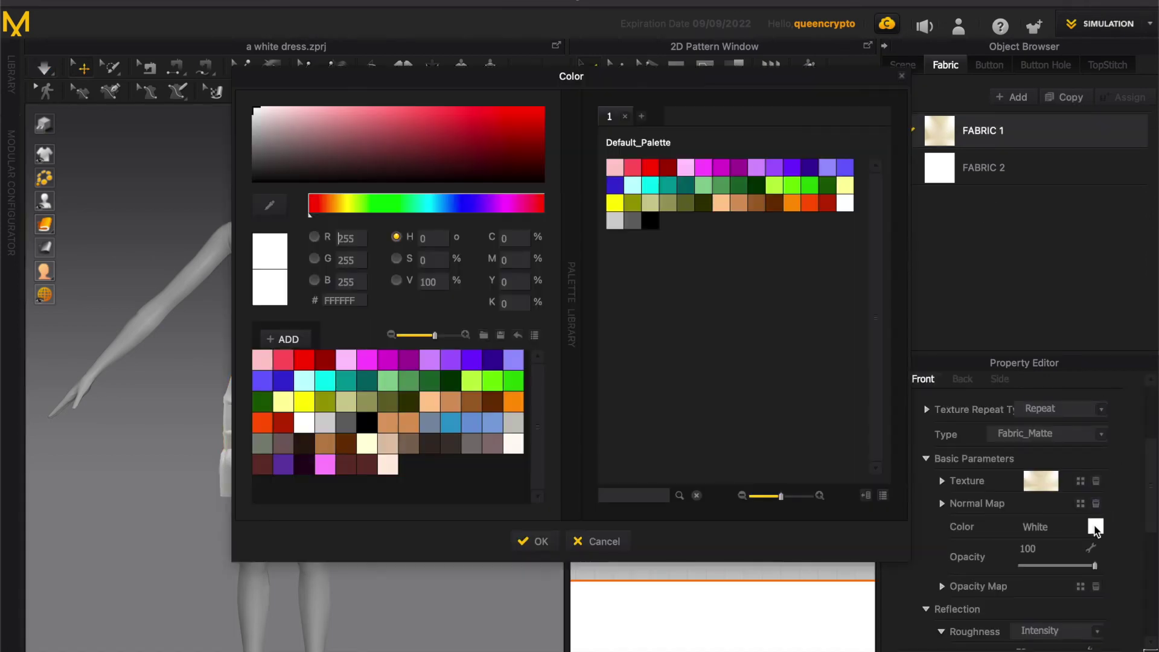
drag(624, 98, 925, 111)
click(594, 372)
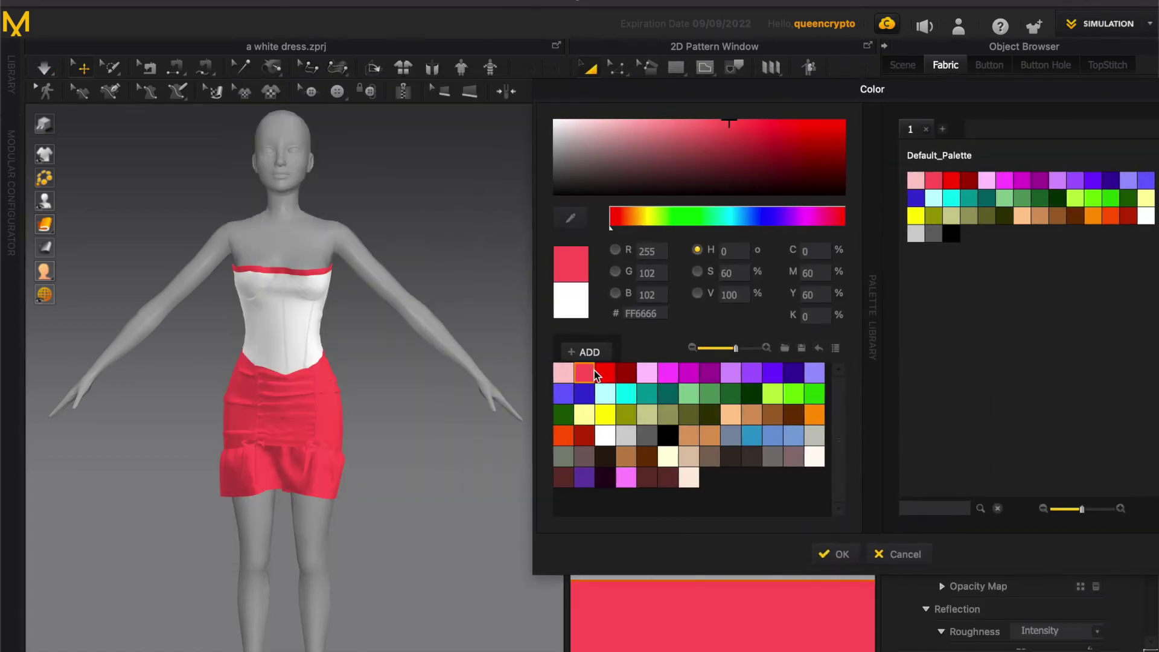
drag(722, 139, 672, 126)
click(832, 553)
Recolour FABRIC 2 to a matching coral pink, FA9393.
click(941, 177)
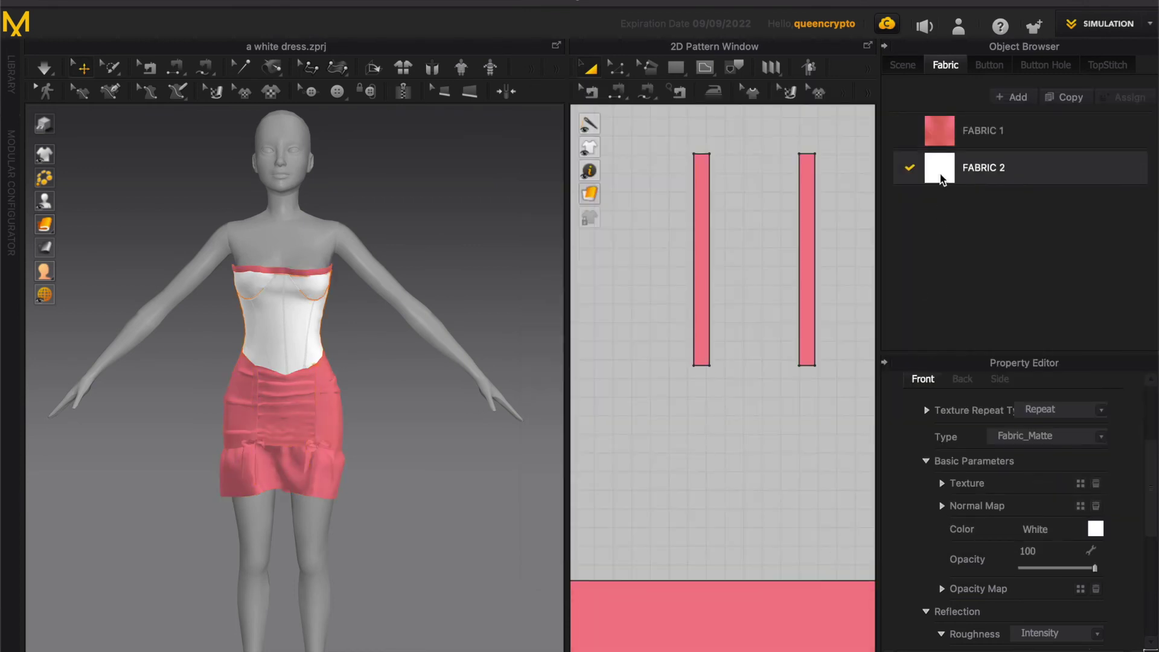
click(1095, 529)
drag(534, 78, 795, 77)
click(544, 359)
mouse_move(670, 118)
mouse_down()
mouse_move(609, 109)
mouse_move(634, 111)
mouse_up()
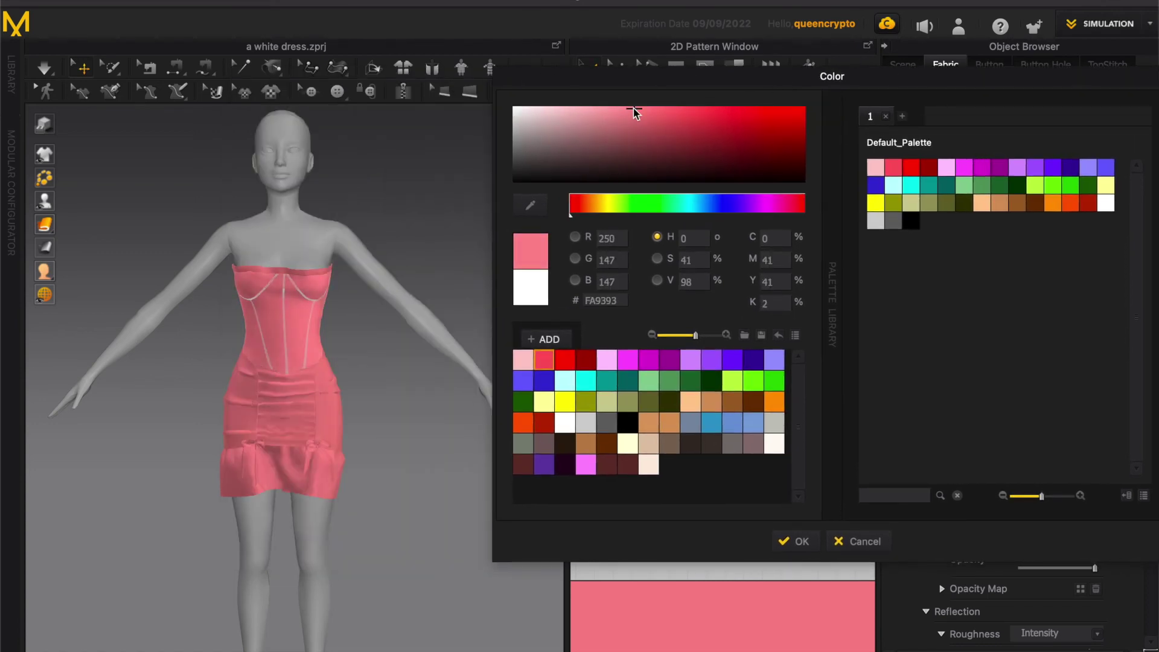
click(796, 539)
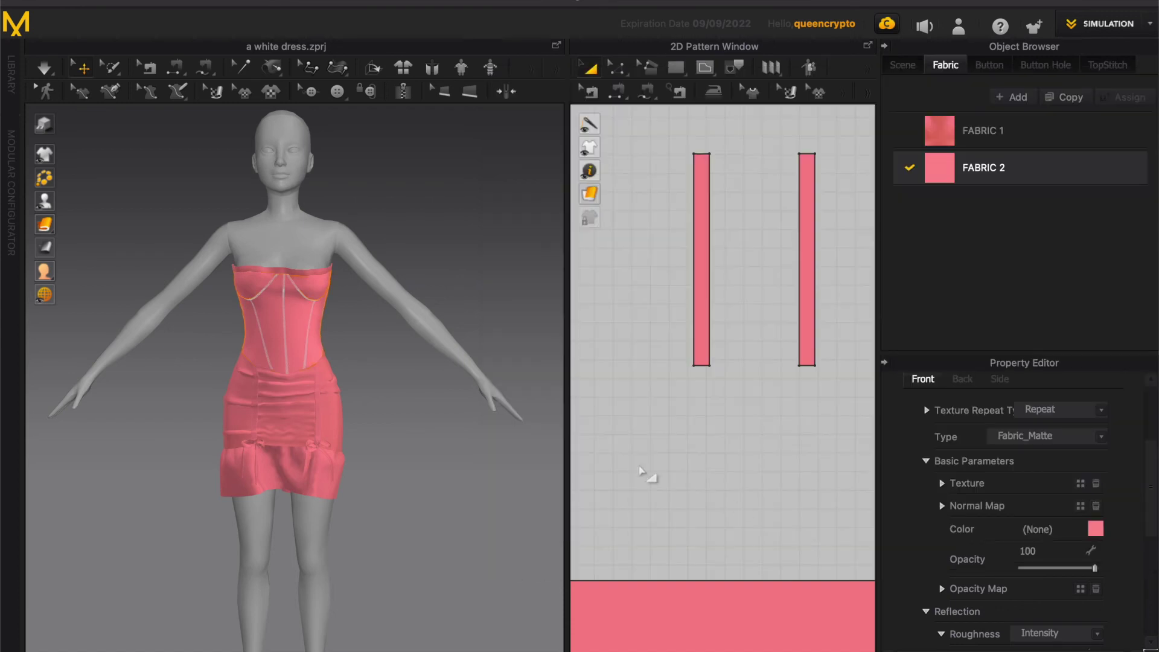
Set the colour of the second Default Topstitch, used for the bodice seam lines, to Red 2 (FF6666).
click(1099, 66)
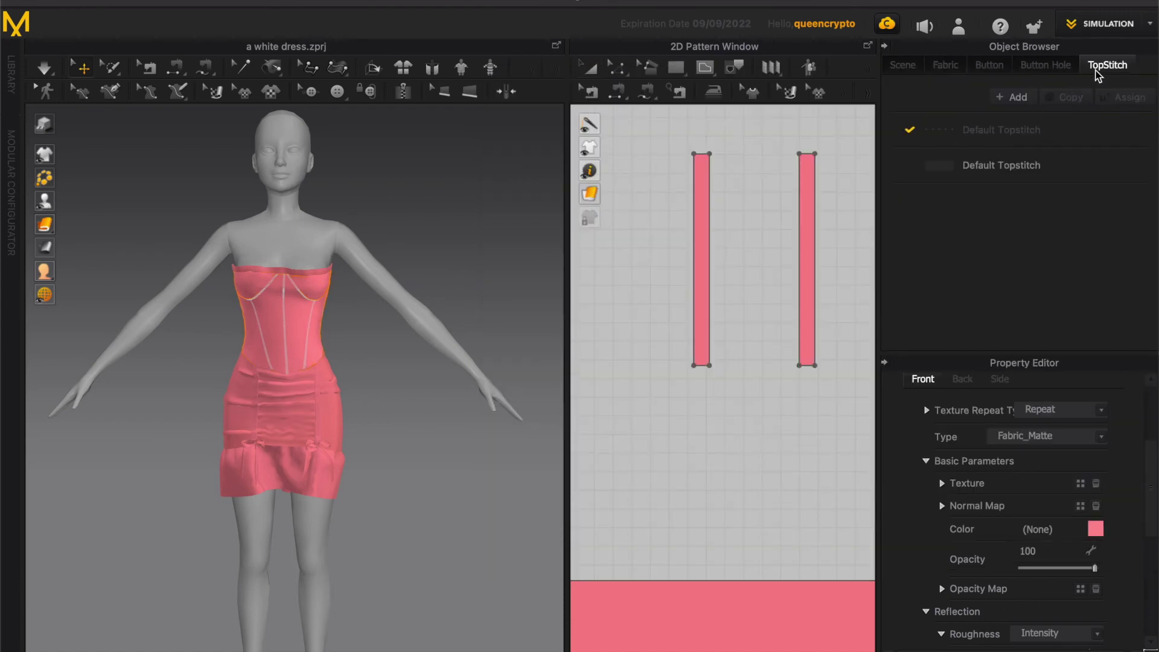
click(984, 140)
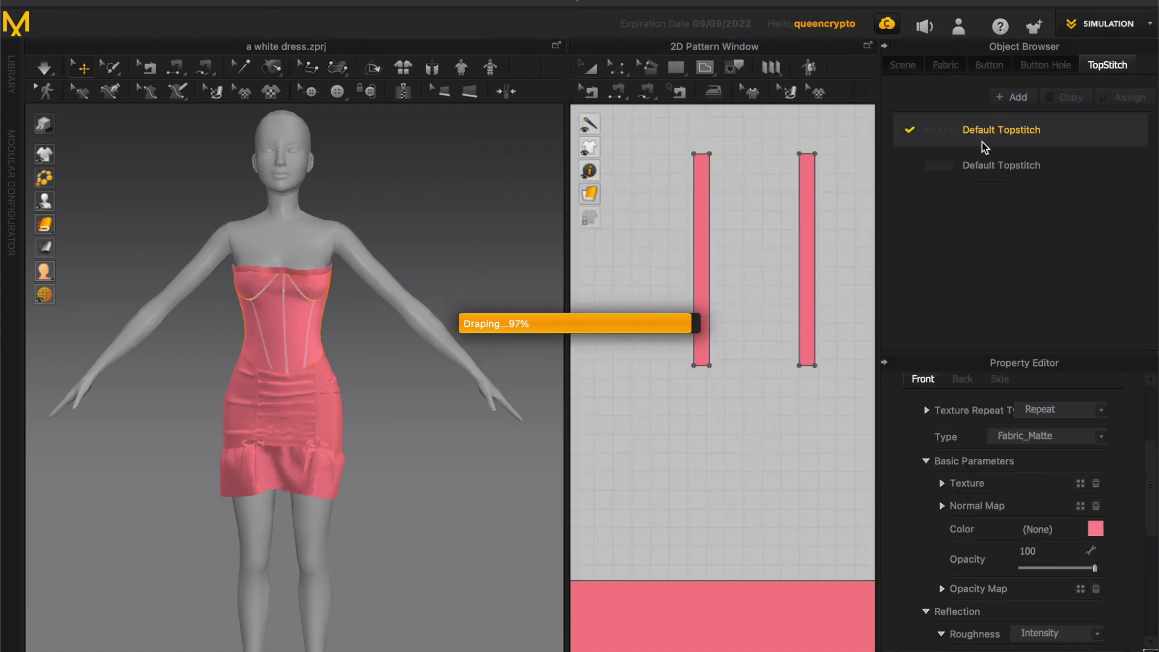
click(979, 163)
drag(1151, 466, 1147, 538)
click(1127, 429)
click(900, 181)
click(883, 181)
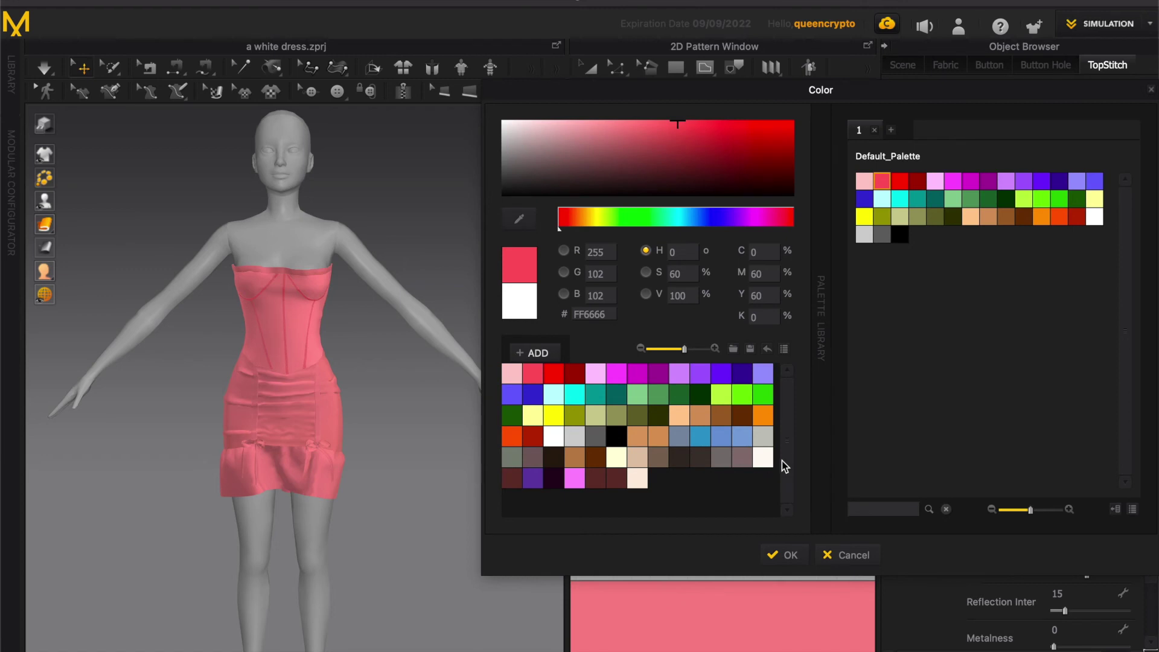
click(789, 555)
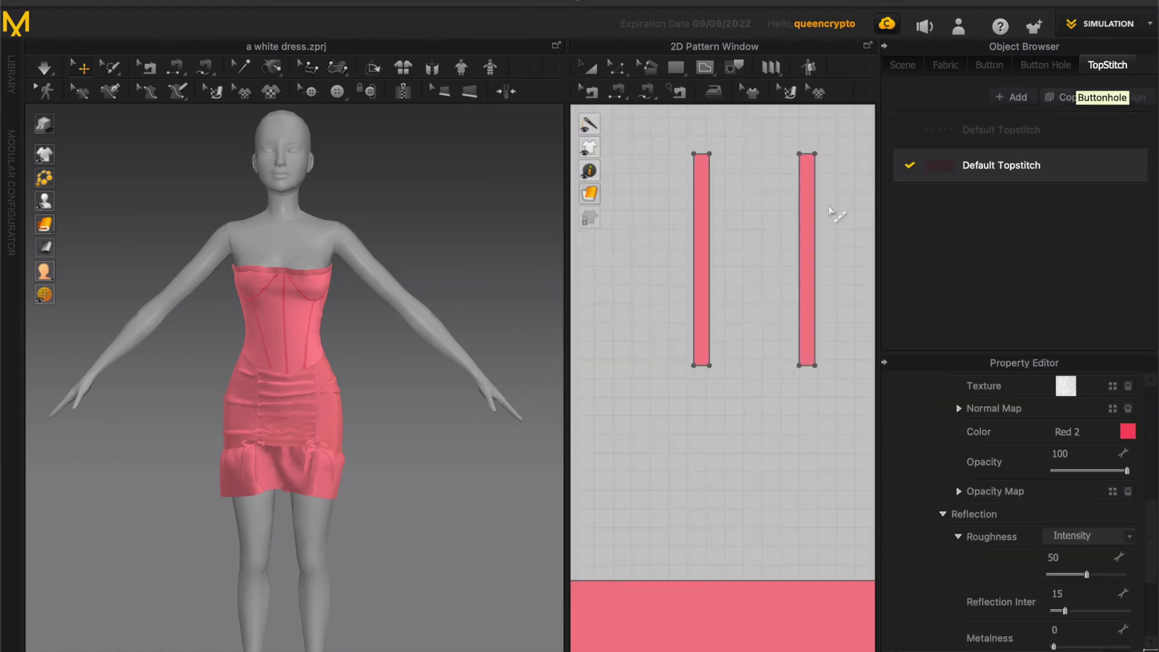
Apply the dashed Default Topstitch along the long edges of the two narrow skirt strips.
scroll(350, 440, up, 2)
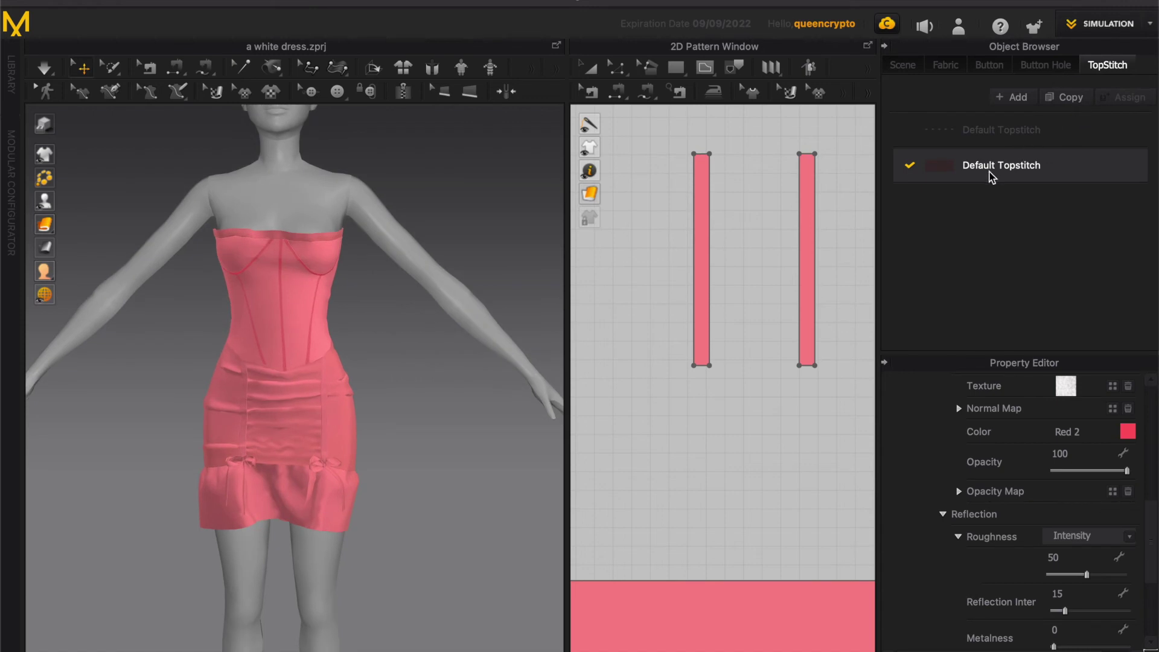
click(996, 135)
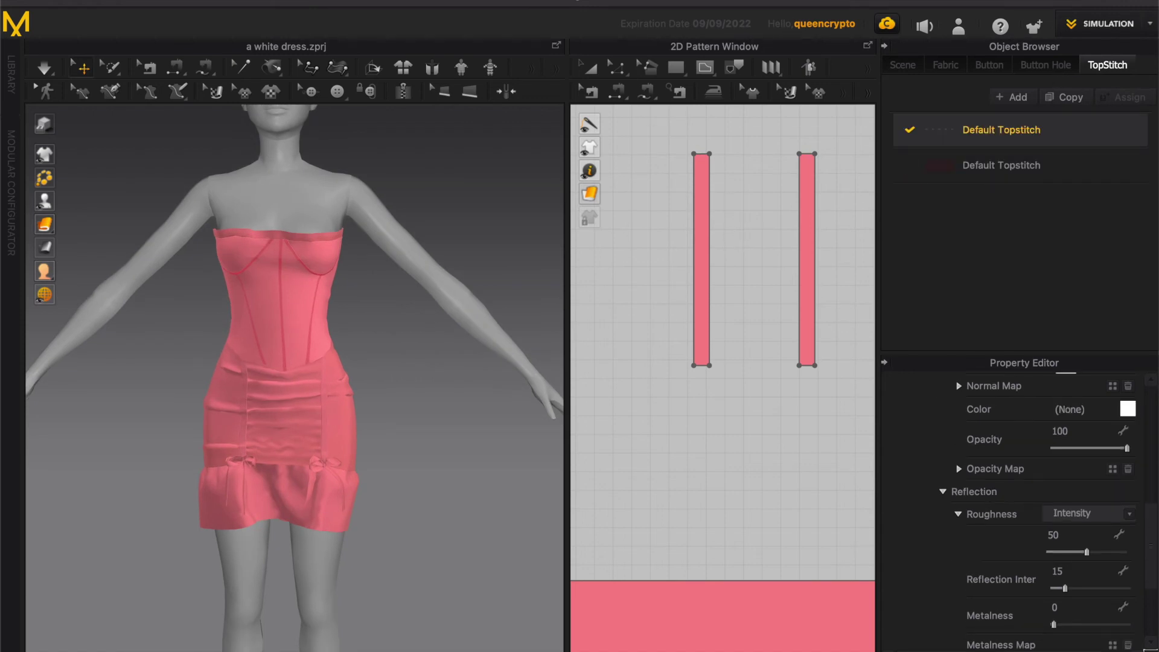
click(408, 1)
click(659, 104)
scroll(719, 236, down, 5)
scroll(725, 242, up, 3)
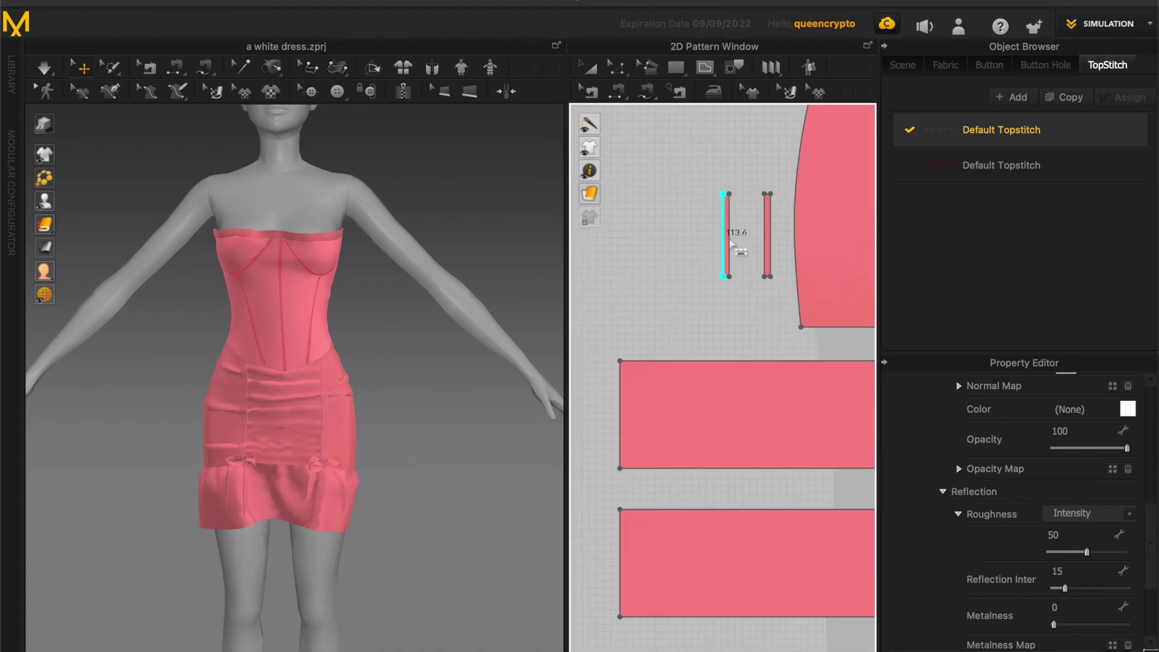
click(730, 239)
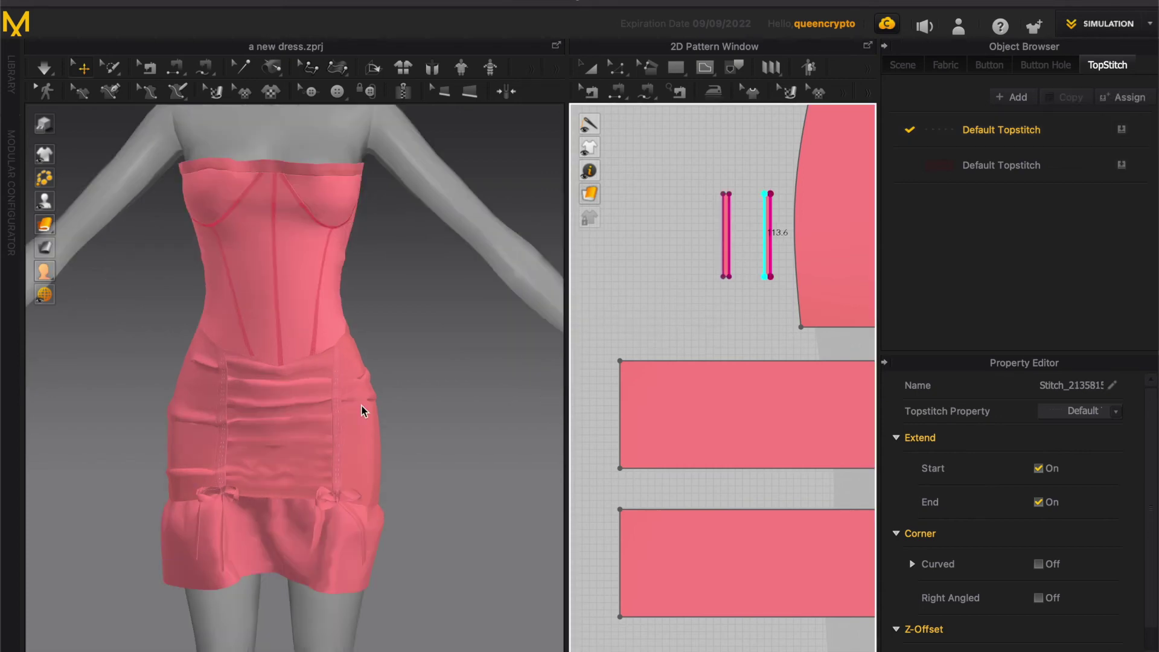
Topstitch the bottom edges of both hem ruffle rectangles with the dashed Default Topstitch.
scroll(362, 406, up, 1)
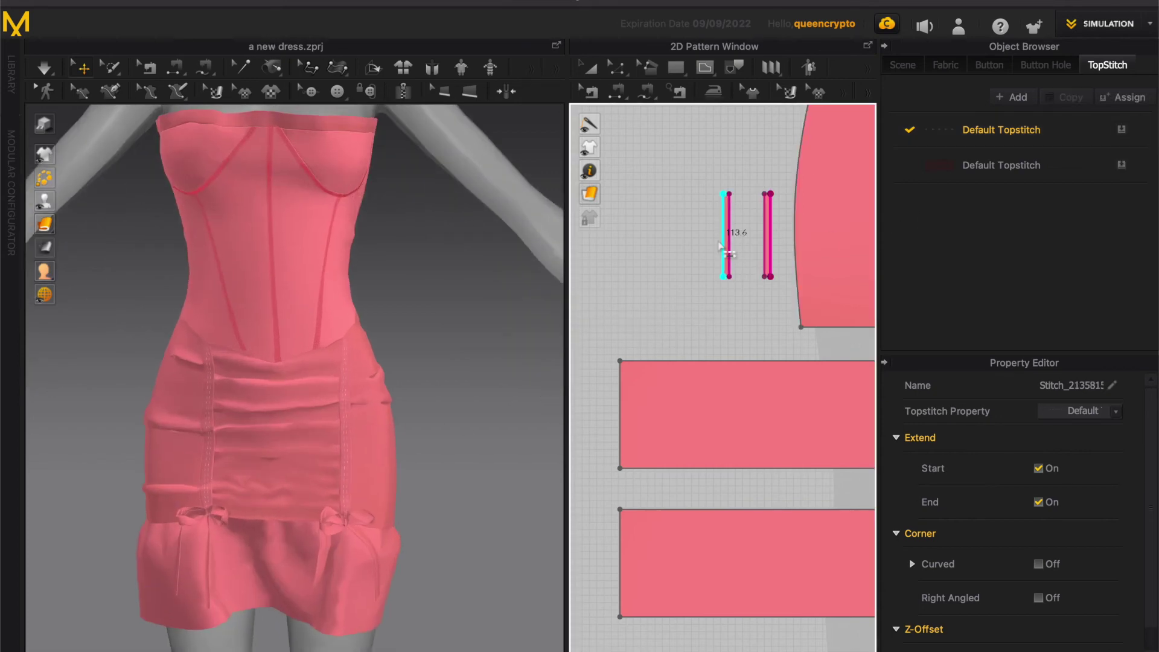
scroll(750, 388, down, 1)
scroll(735, 495, down, 1)
scroll(717, 519, down, 1)
click(738, 501)
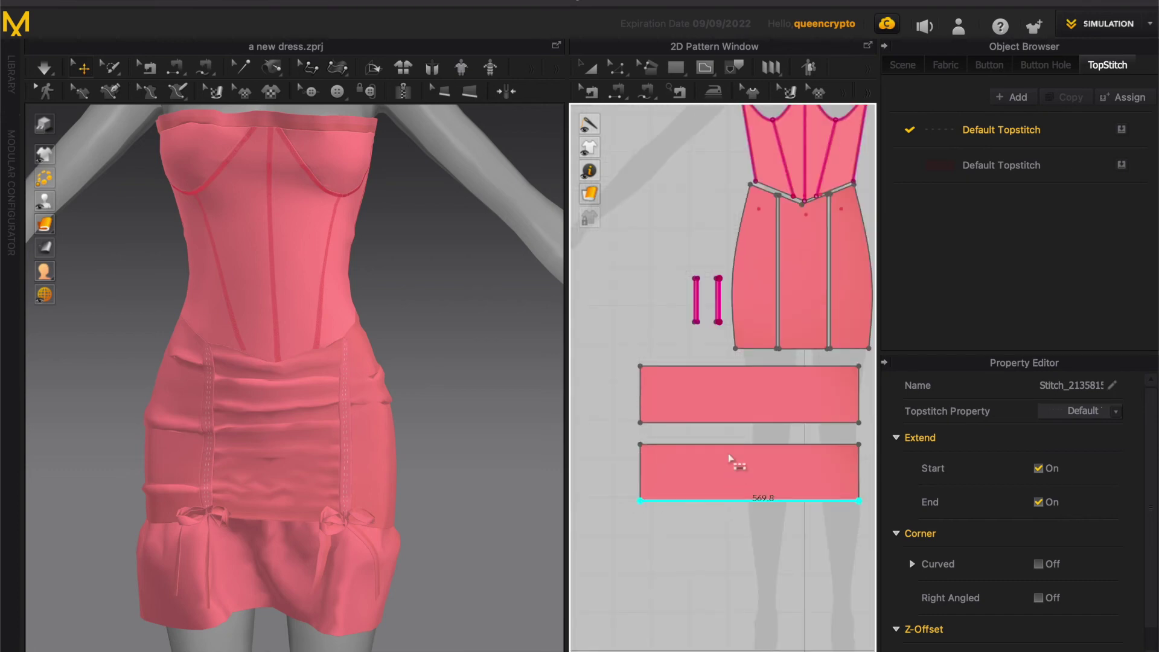
click(730, 423)
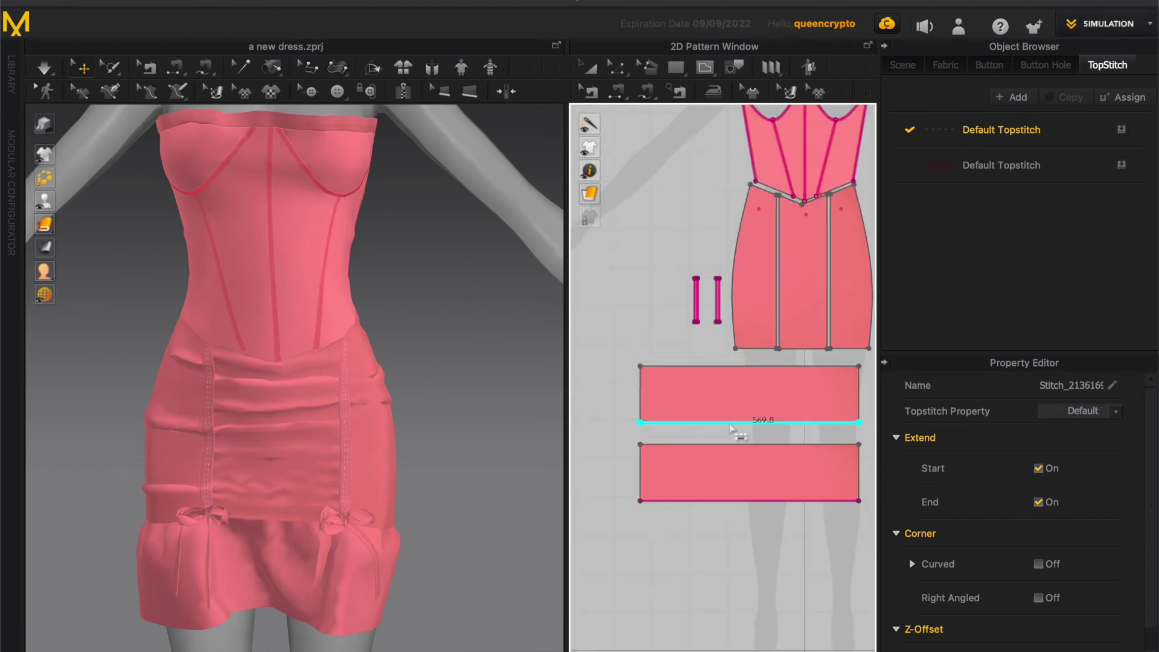
Topstitch the upper edge of the dress's top band with the dashed Default Topstitch.
scroll(336, 611, up, 1)
scroll(337, 611, up, 1)
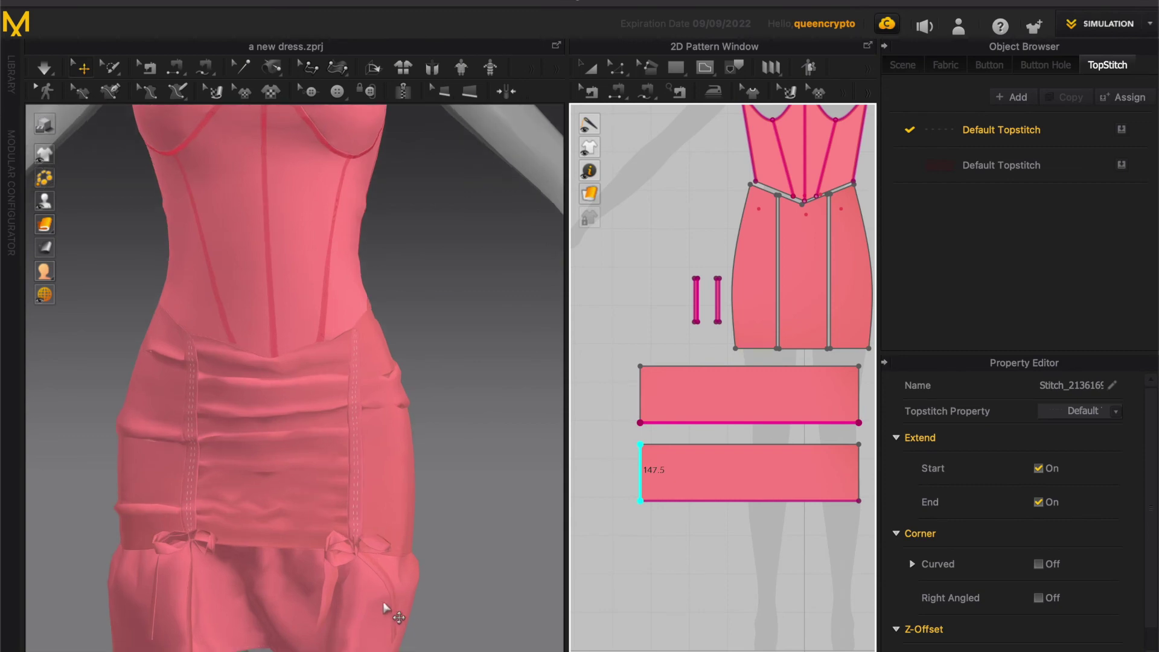
middle_drag(456, 611, 454, 512)
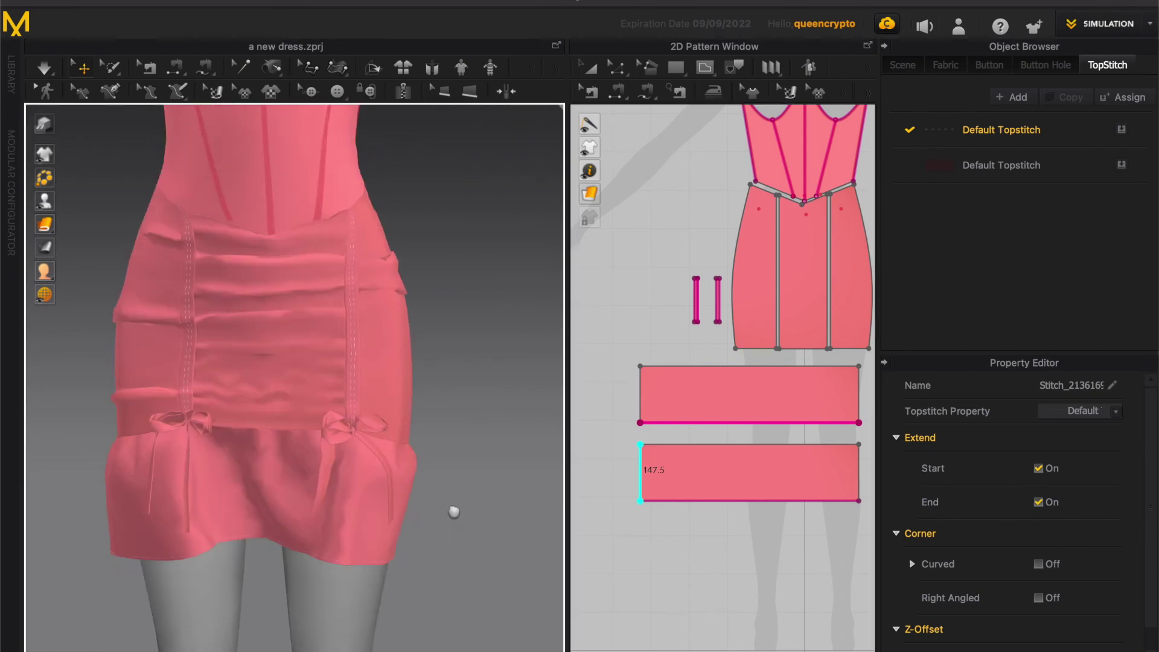
scroll(450, 247, down, 1)
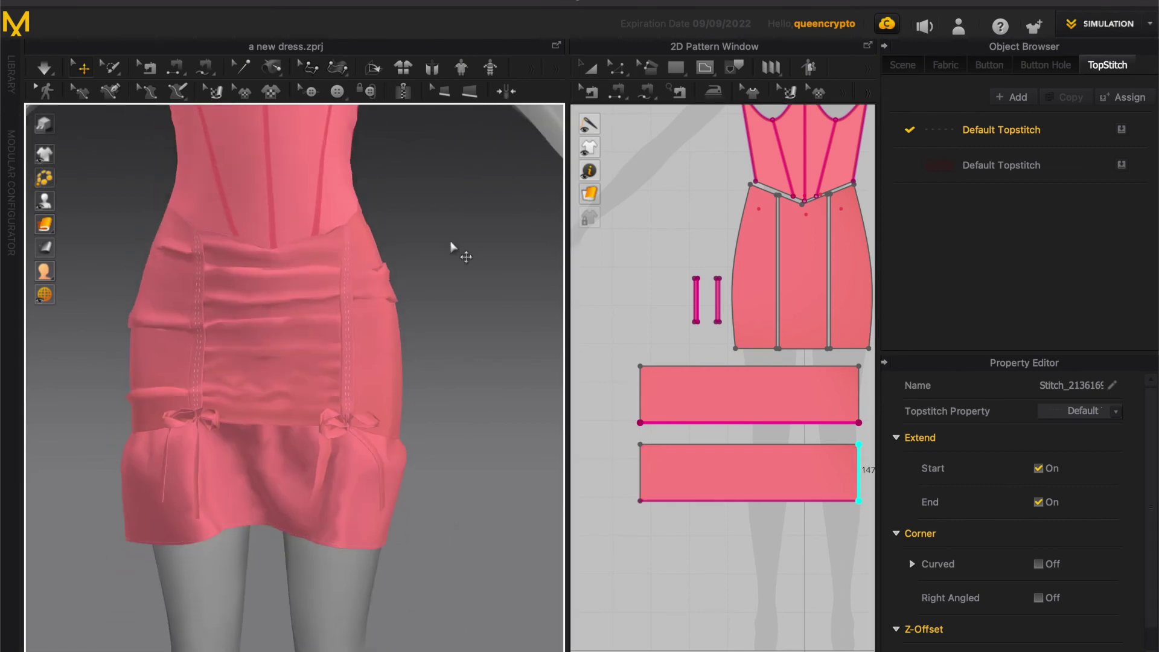
scroll(451, 243, down, 2)
scroll(616, 261, down, 4)
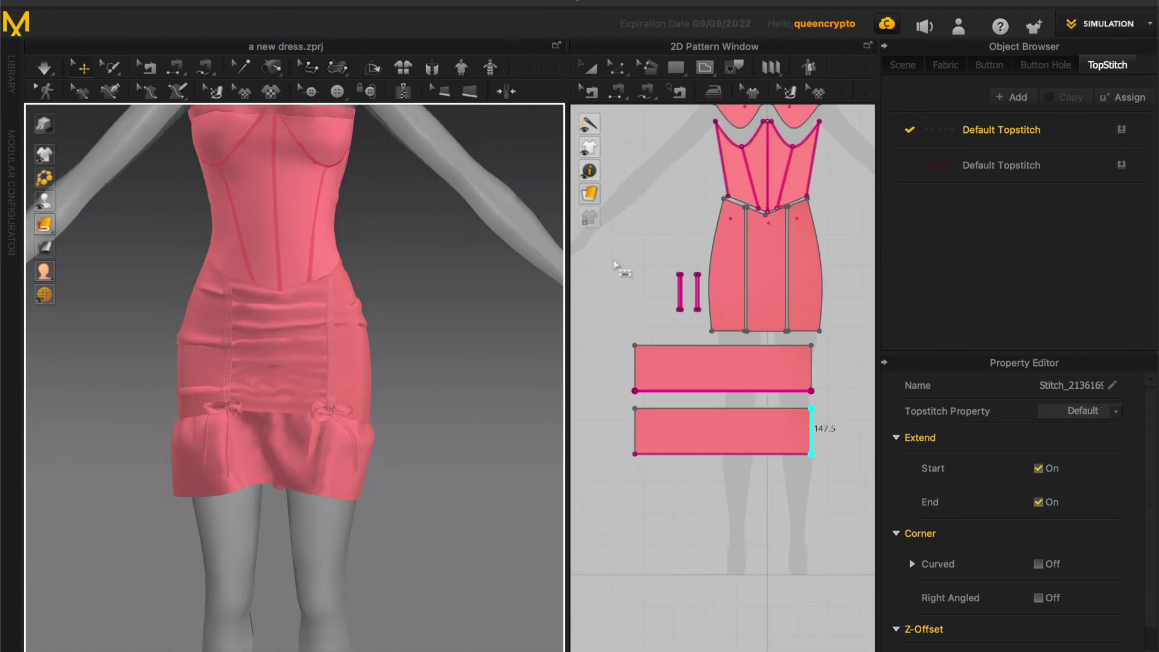
click(724, 150)
scroll(442, 216, down, 1)
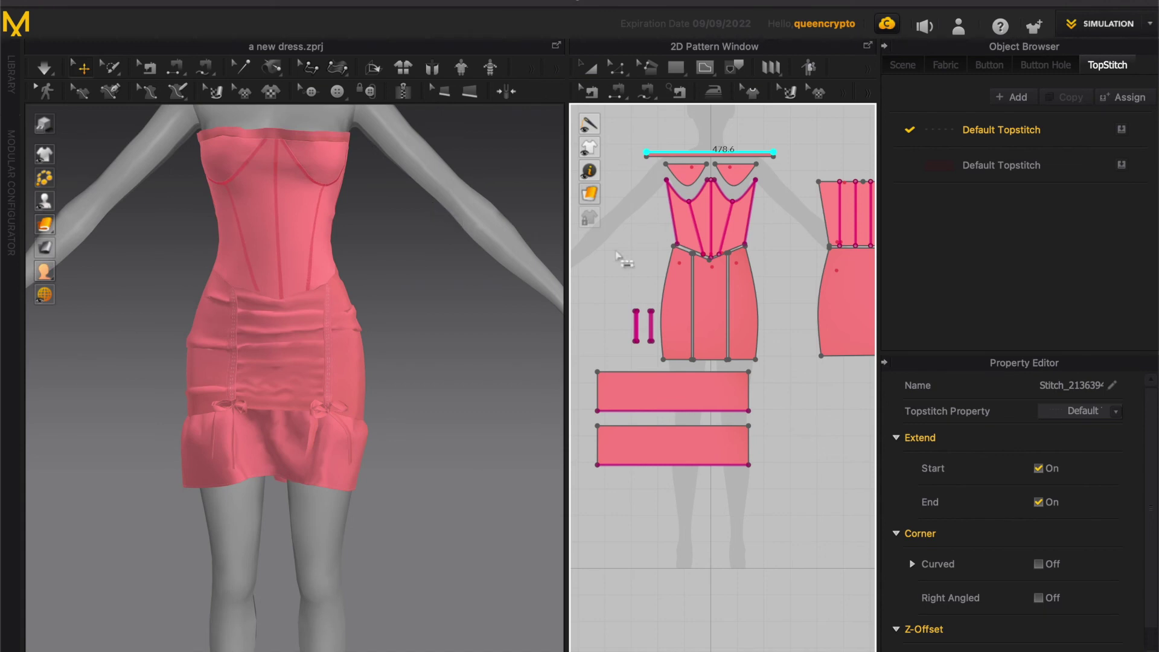
Set the thread thickness of the dashed Default Topstitch to 0.8 mm.
drag(1153, 497, 1150, 465)
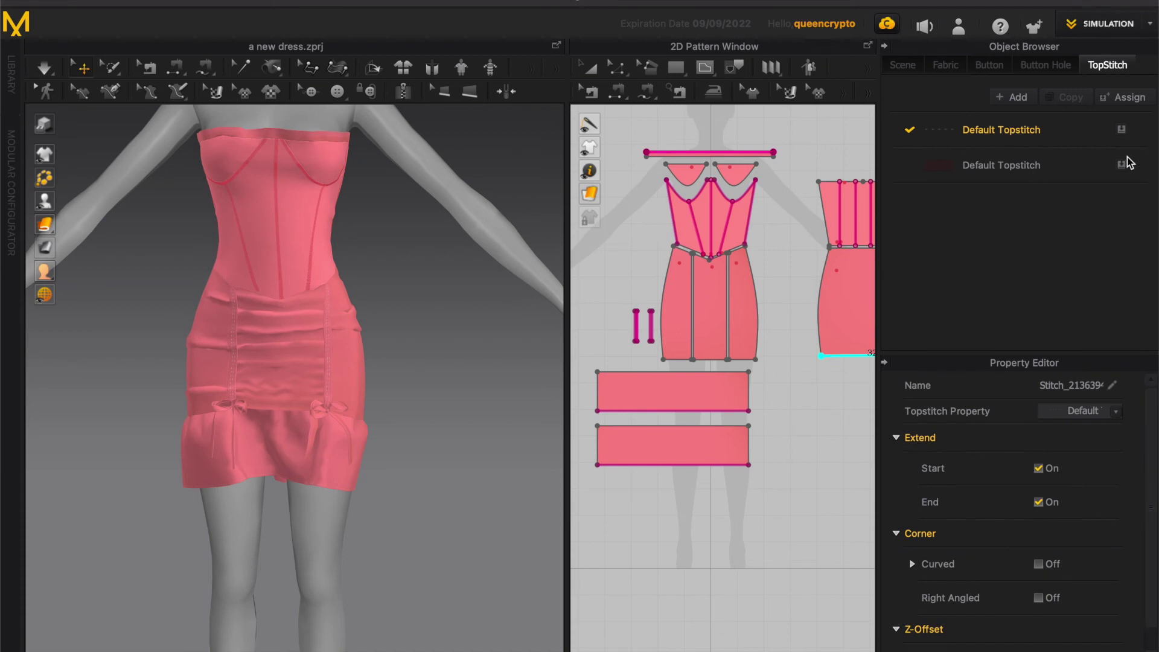
click(1026, 133)
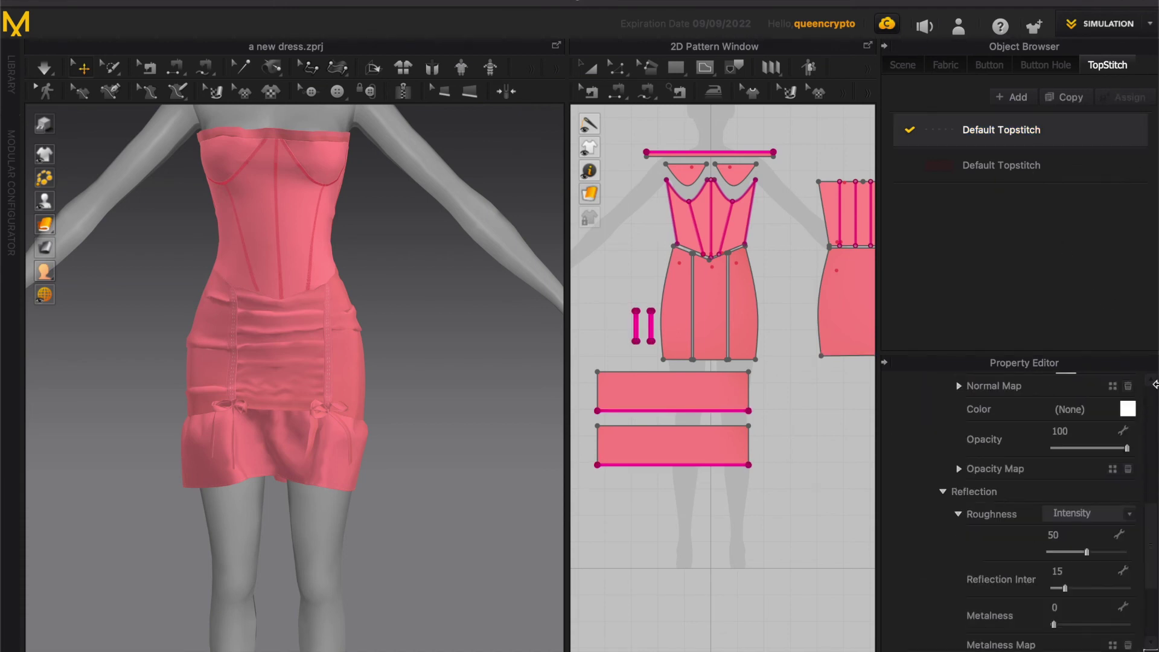
scroll(1099, 502, up, 3)
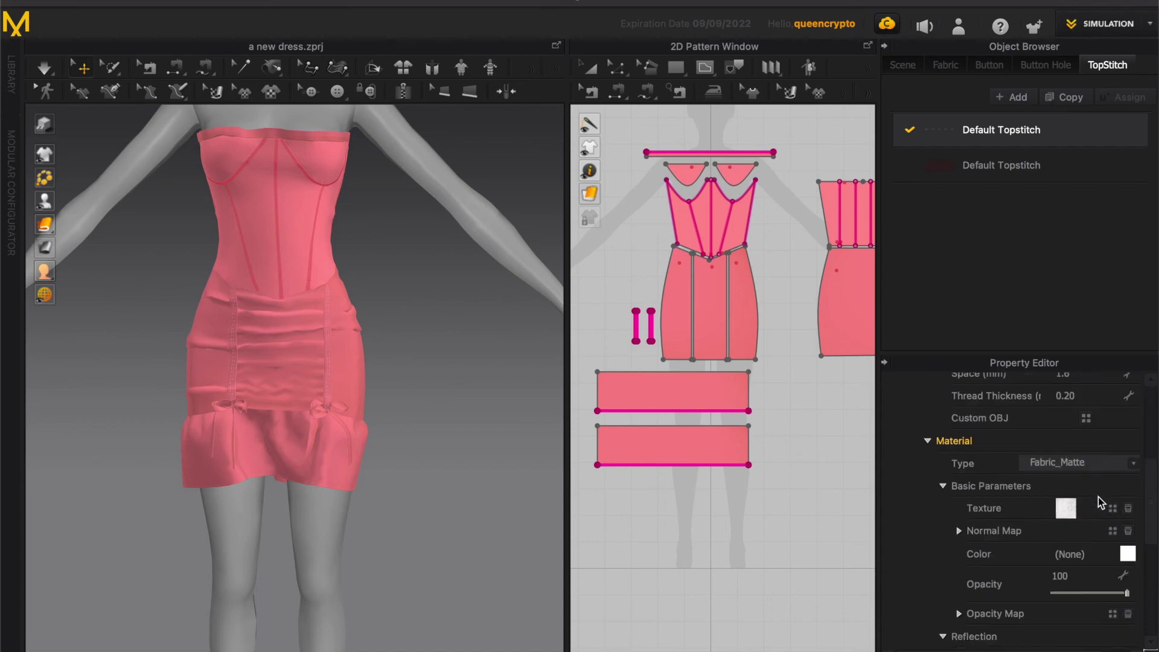
scroll(1151, 483, up, 1)
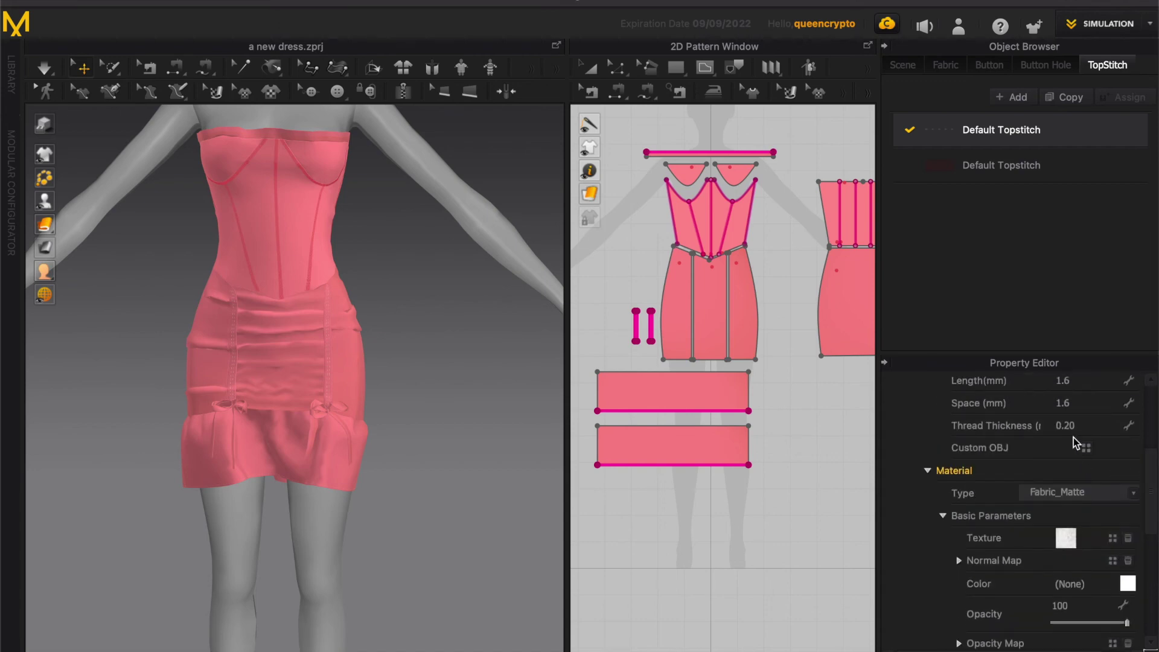
click(1076, 426)
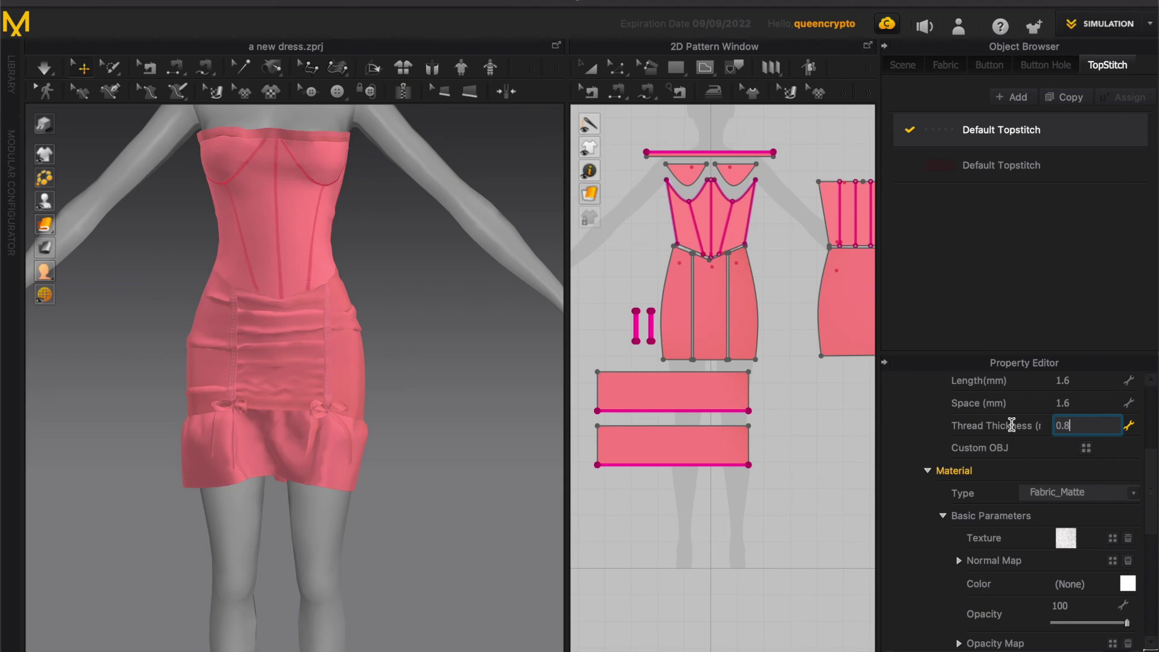
key(Return)
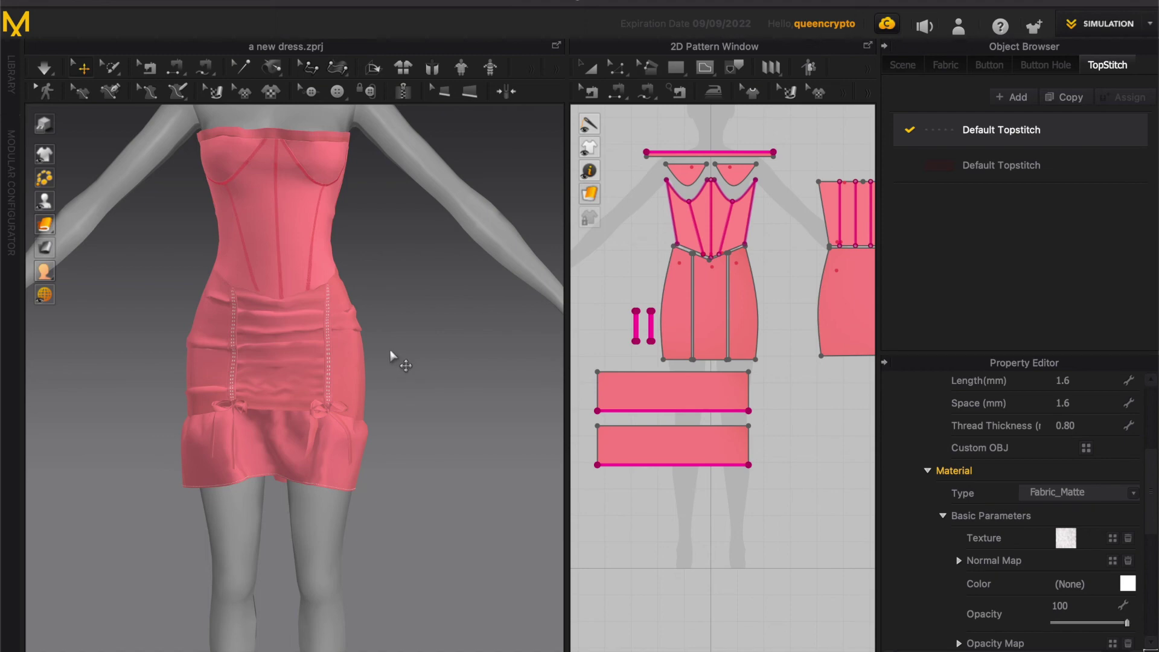
Apply the dashed Default Topstitch again along the outer long edge of the leftmost narrow skirt strip.
scroll(391, 357, down, 2)
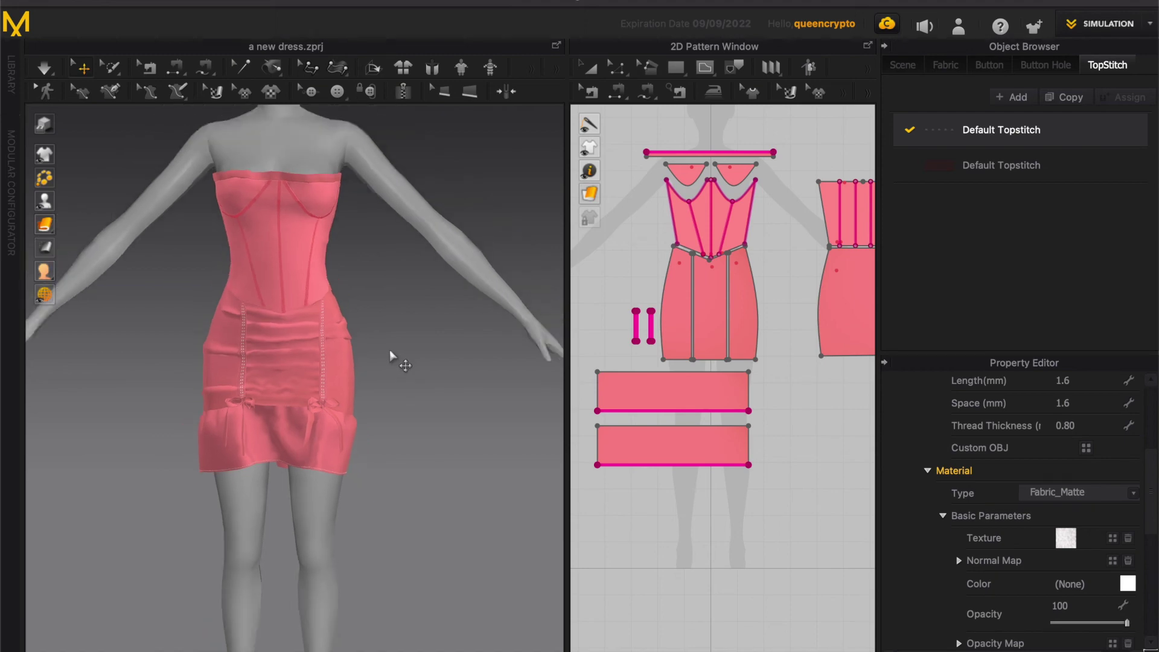
scroll(631, 329, up, 5)
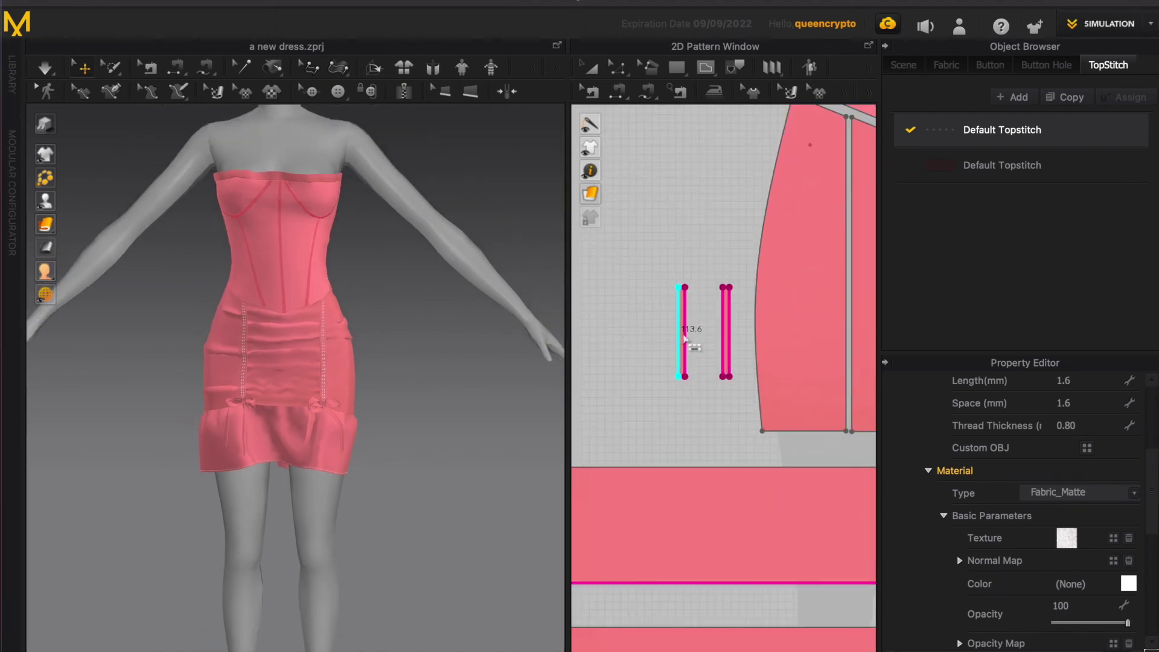
click(687, 341)
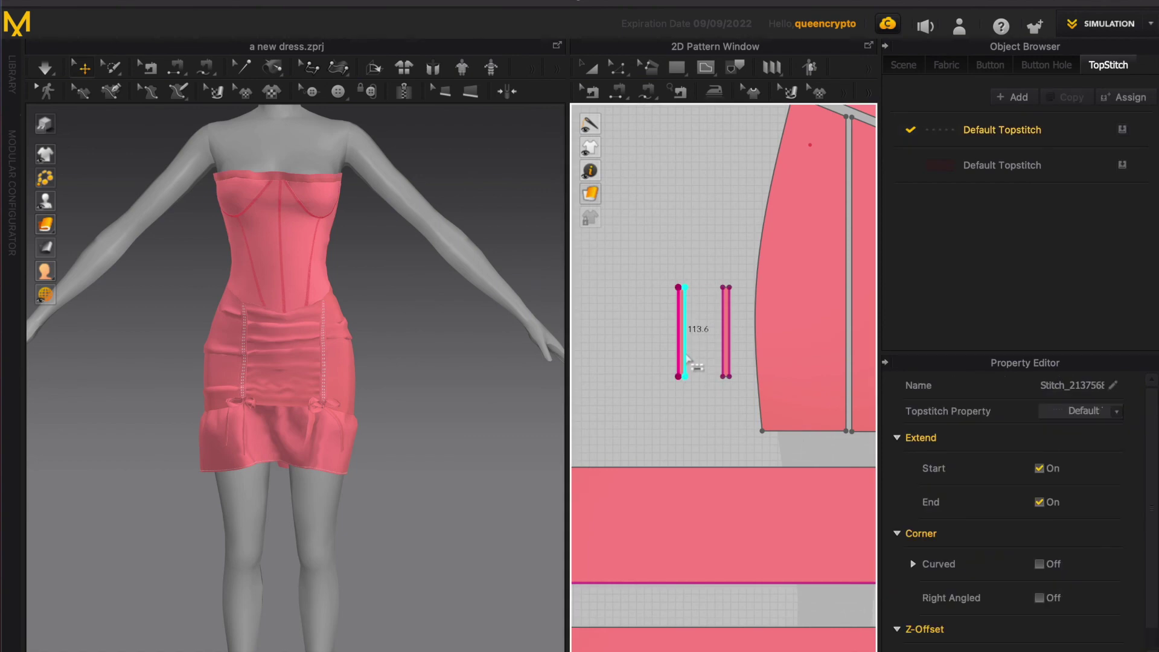
Topstitch the upper and lower long edges of both bow tie strips above the bodice with the dashed Default Topstitch.
scroll(670, 289, down, 3)
scroll(688, 210, down, 4)
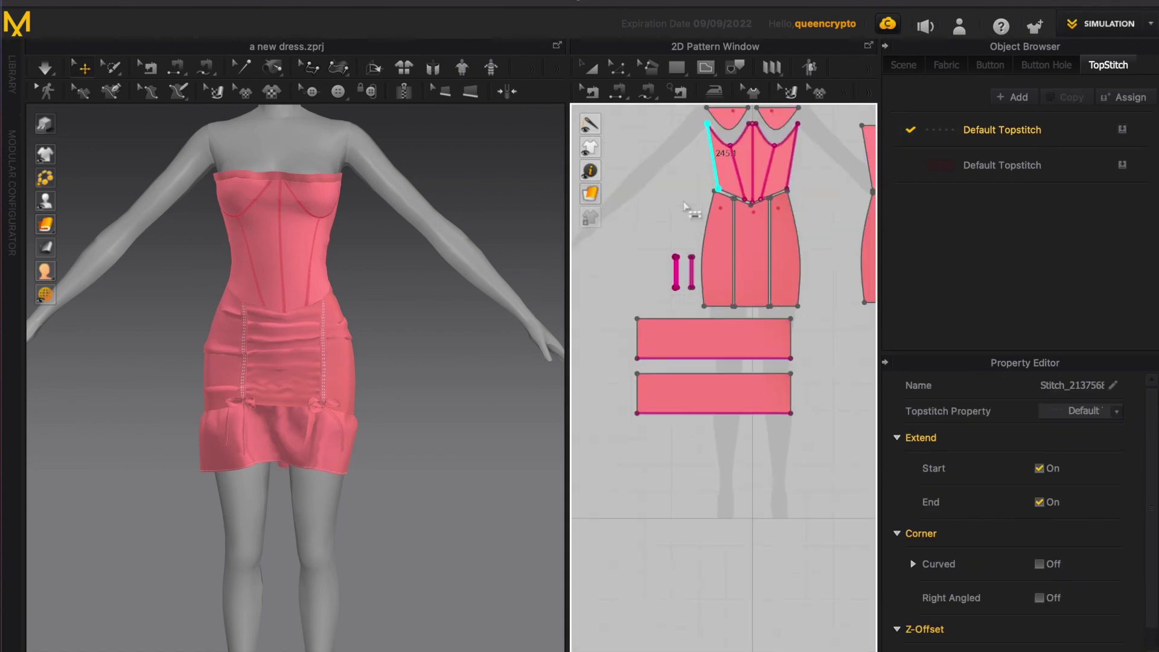
scroll(743, 136, up, 2)
scroll(743, 136, up, 3)
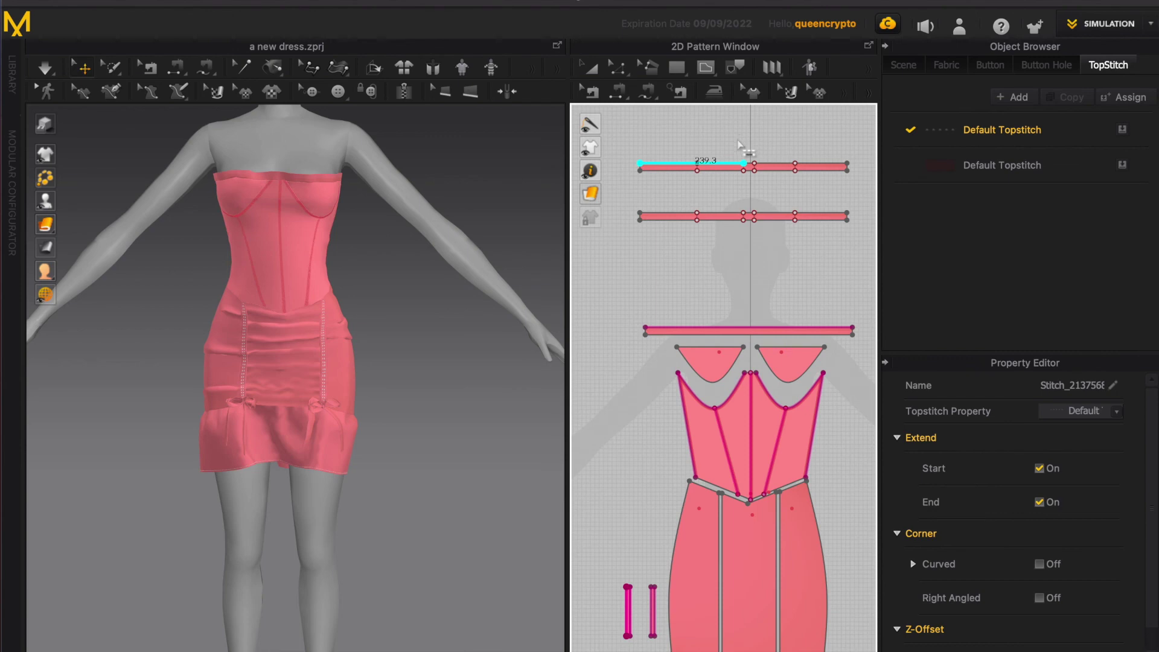
click(771, 182)
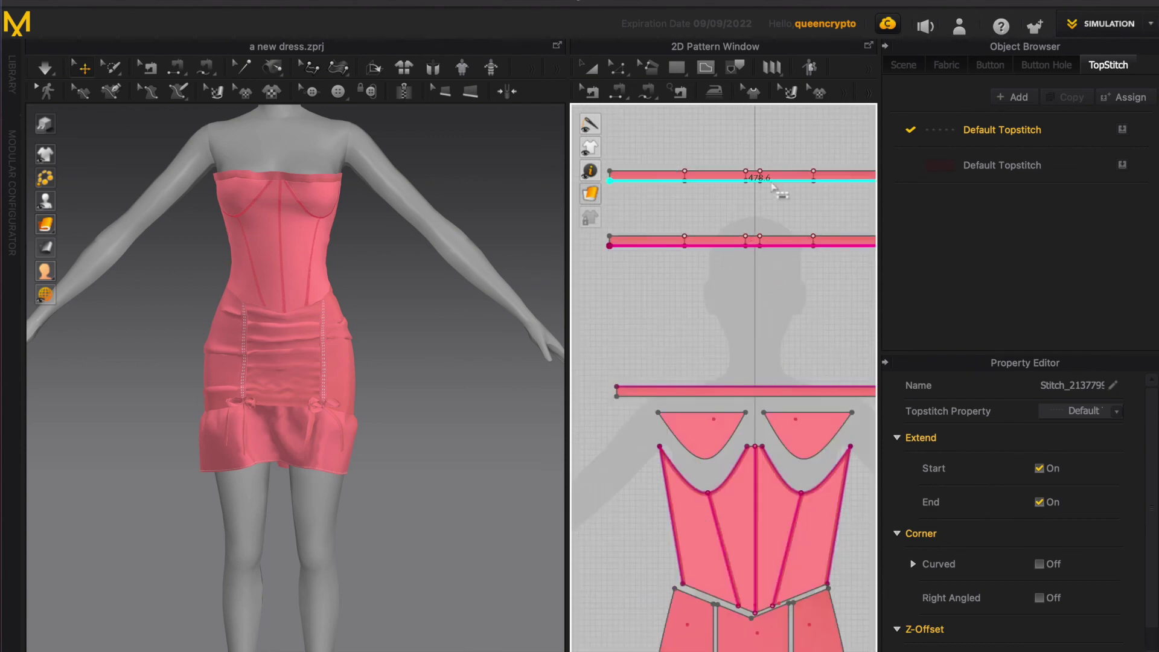
click(771, 181)
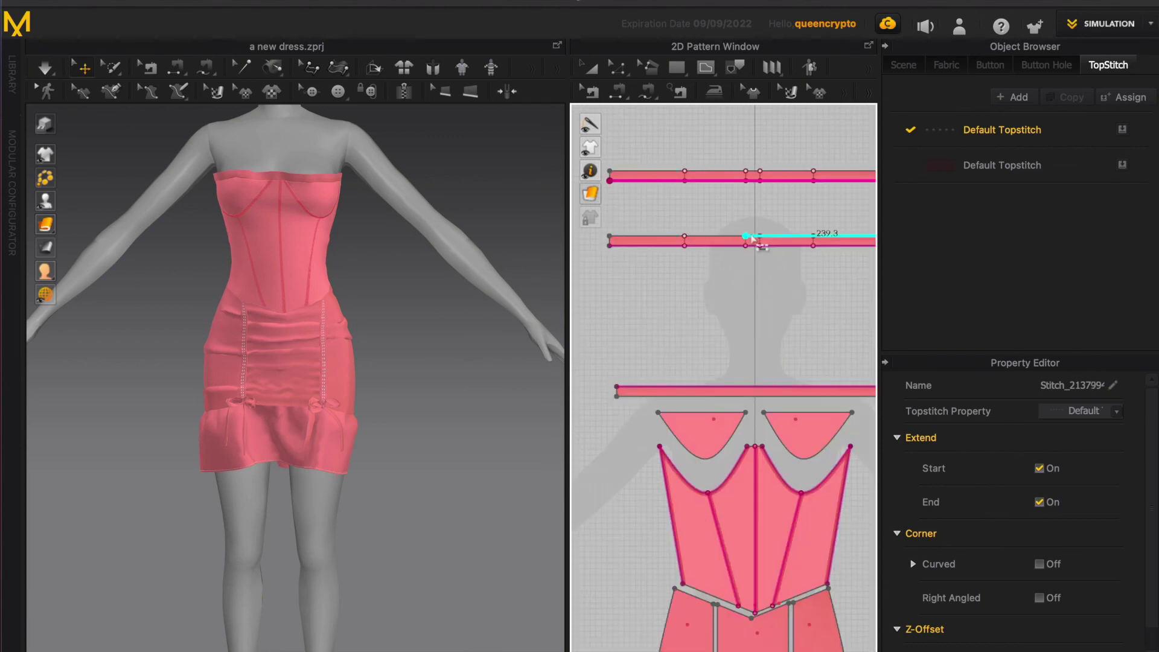
click(738, 240)
click(728, 175)
click(728, 175)
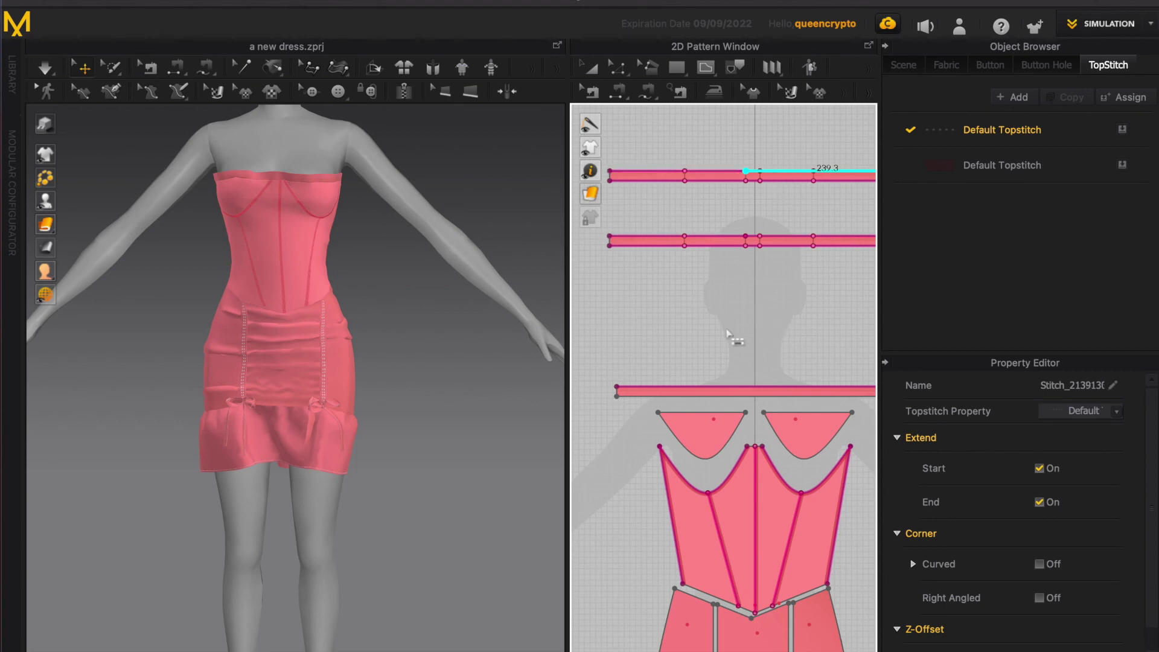
Select the front bodice panels and the left bust cup and assign FABRIC 1 to them.
scroll(389, 481, up, 2)
scroll(389, 481, up, 2)
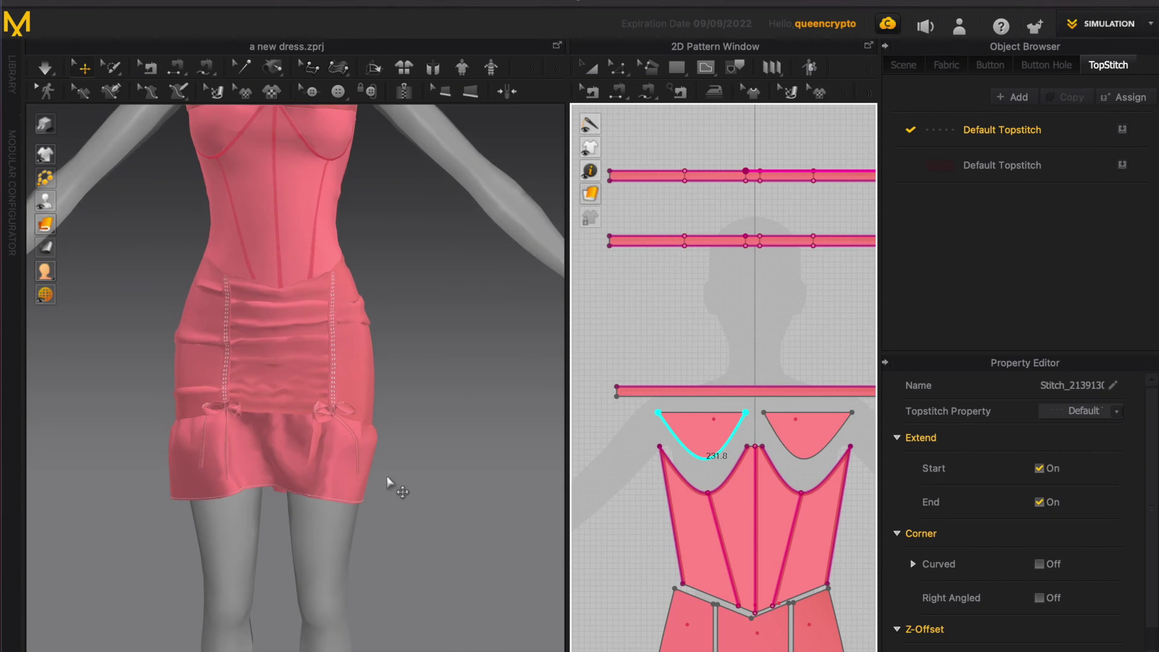
scroll(402, 474, down, 2)
scroll(396, 176, down, 3)
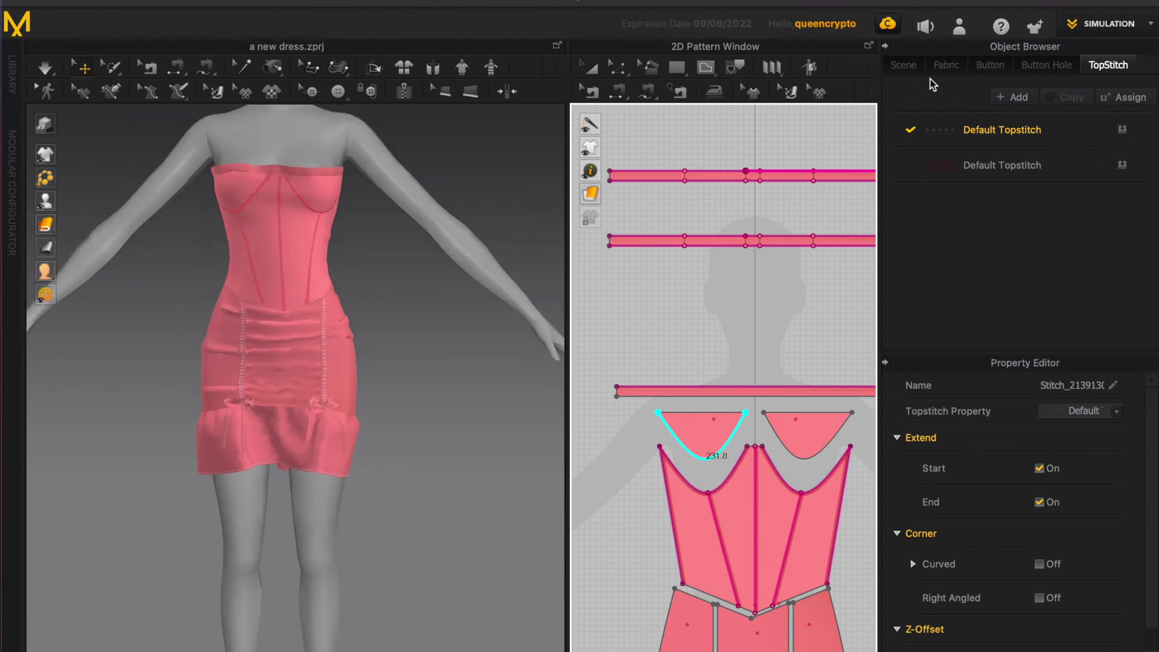
click(946, 65)
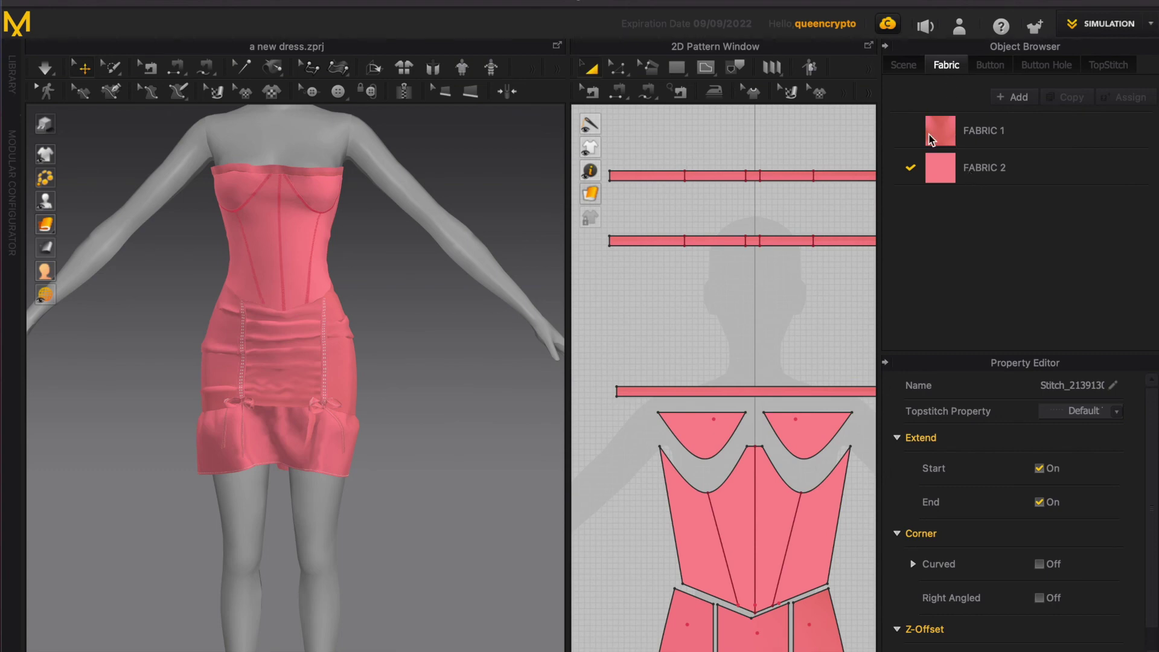
click(949, 148)
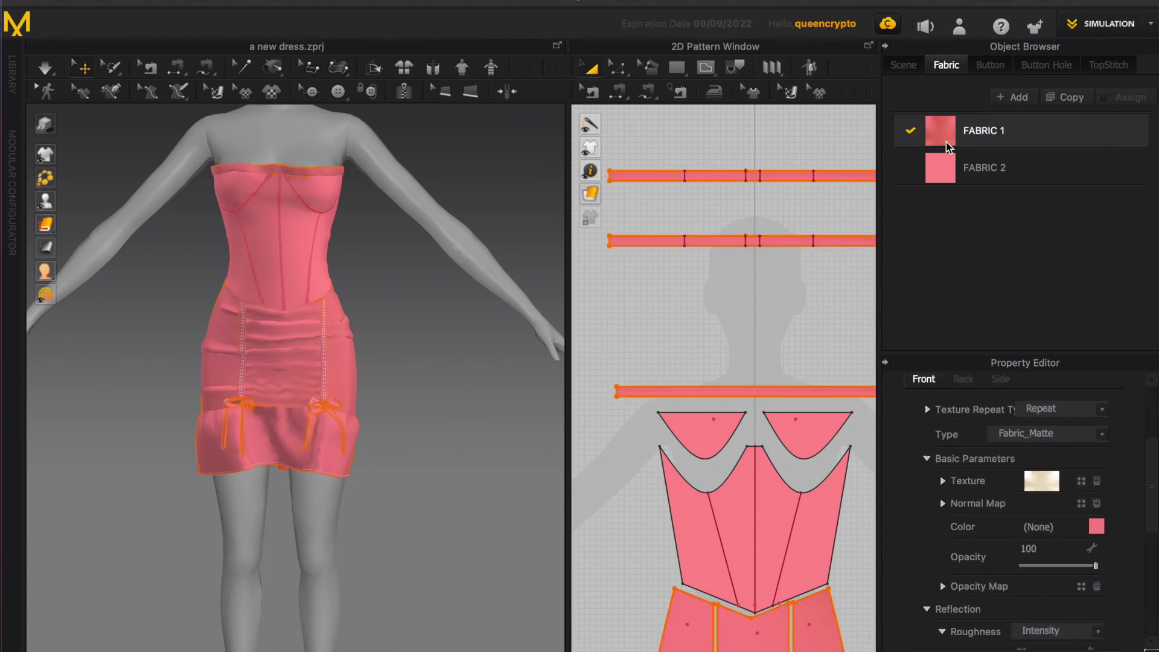
scroll(693, 442, down, 3)
click(692, 379)
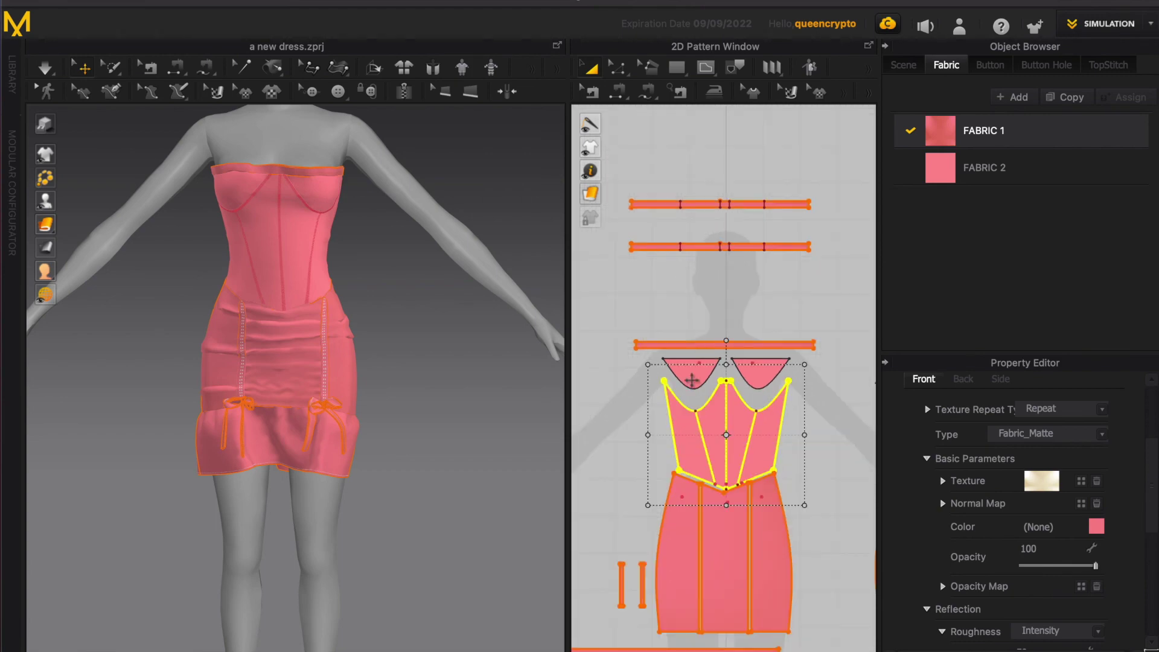
shift+click(685, 363)
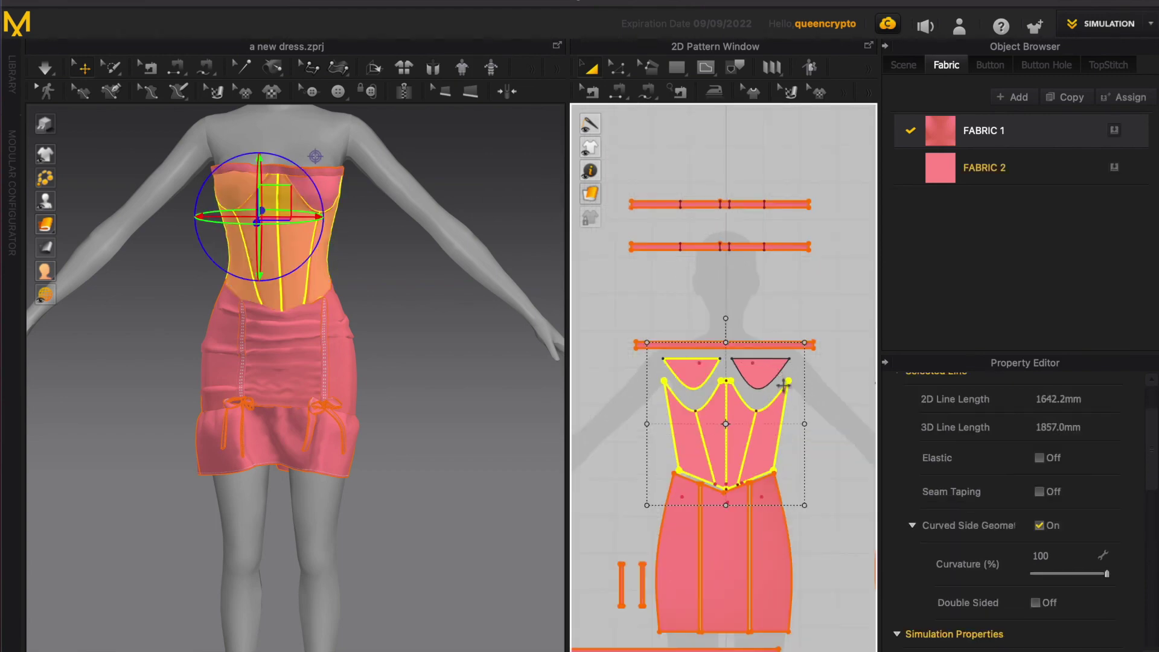
shift+click(783, 385)
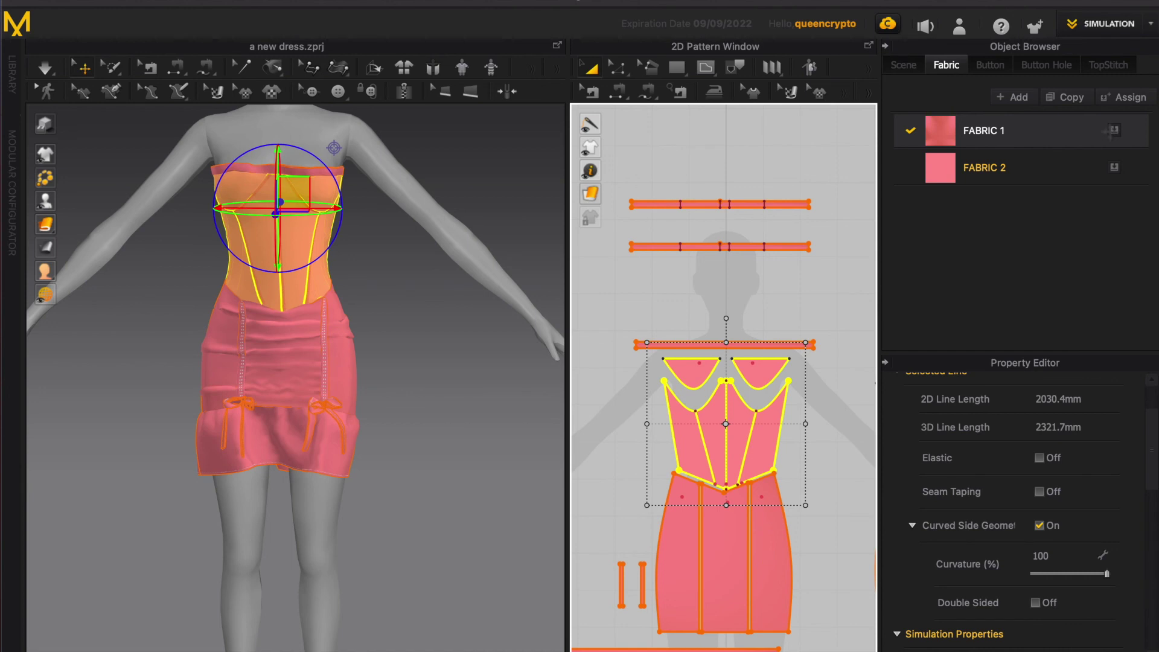
key(ctrl+z)
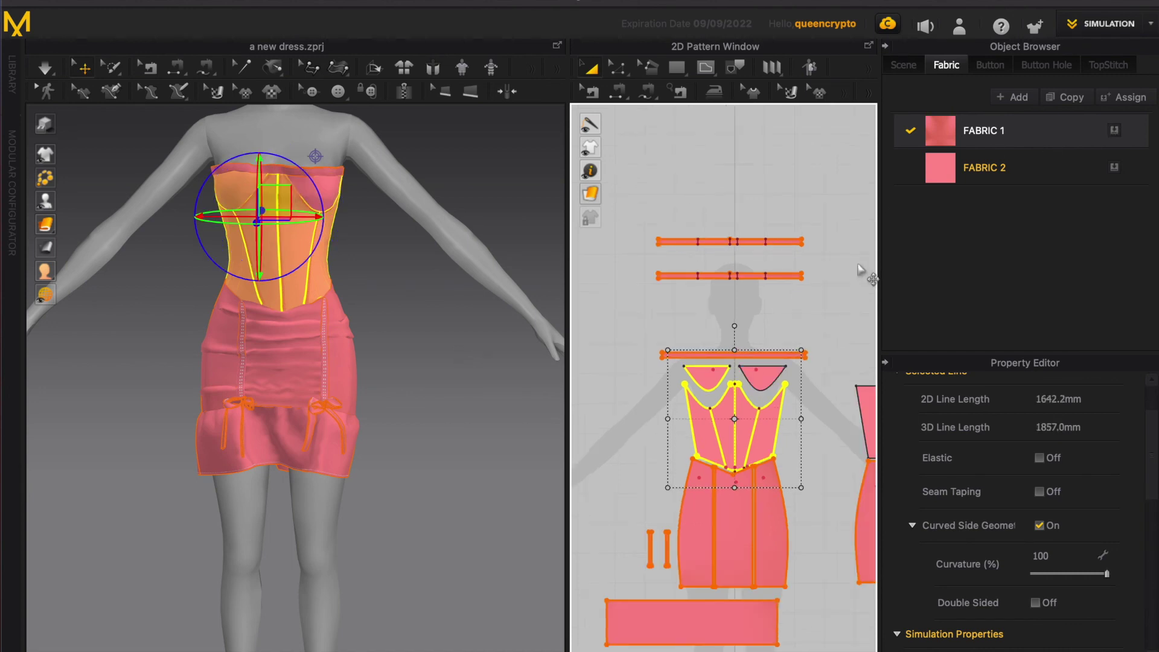
Shift the fabric texture on the front bodice with the Edit Texture tool.
click(789, 93)
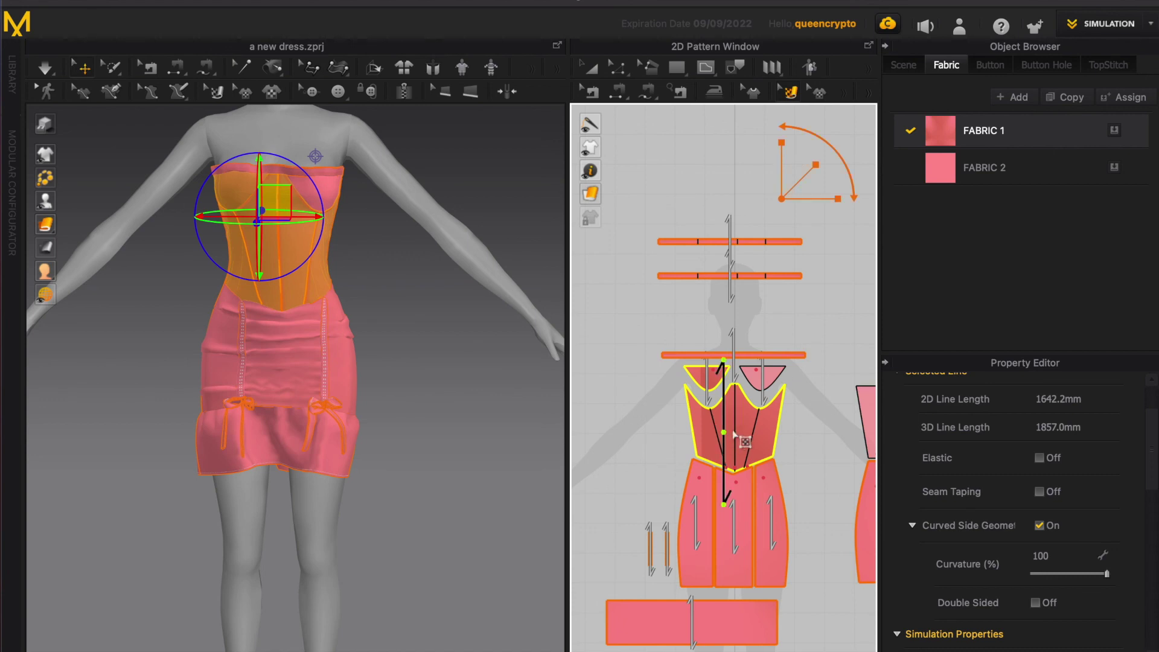
drag(762, 433, 830, 436)
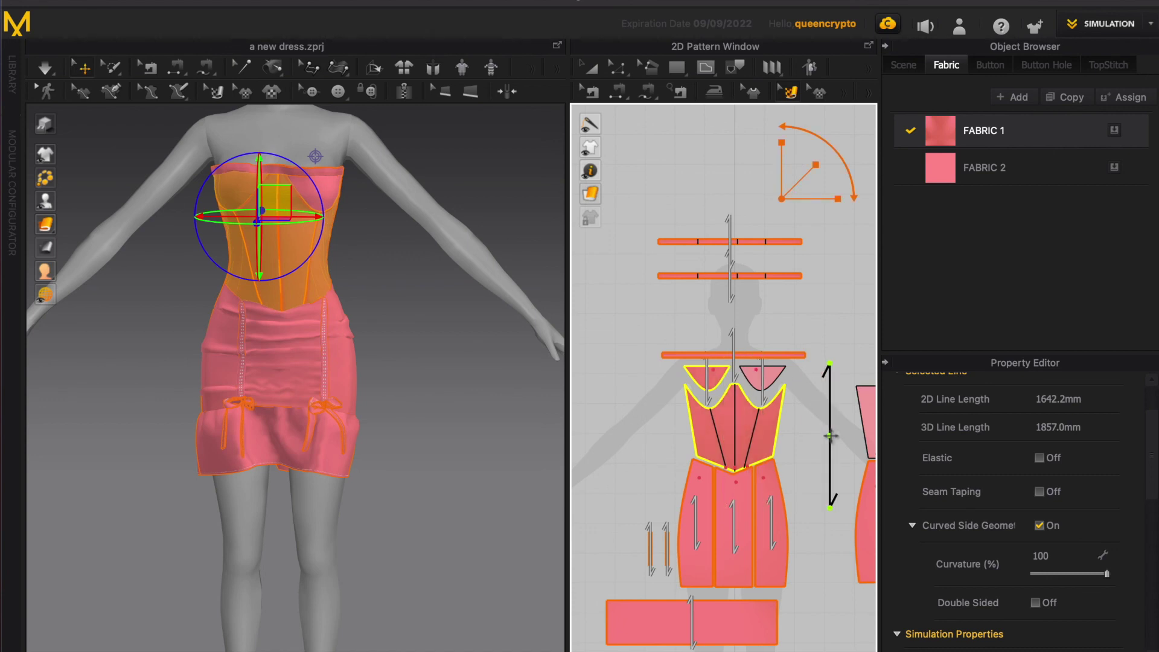
click(869, 422)
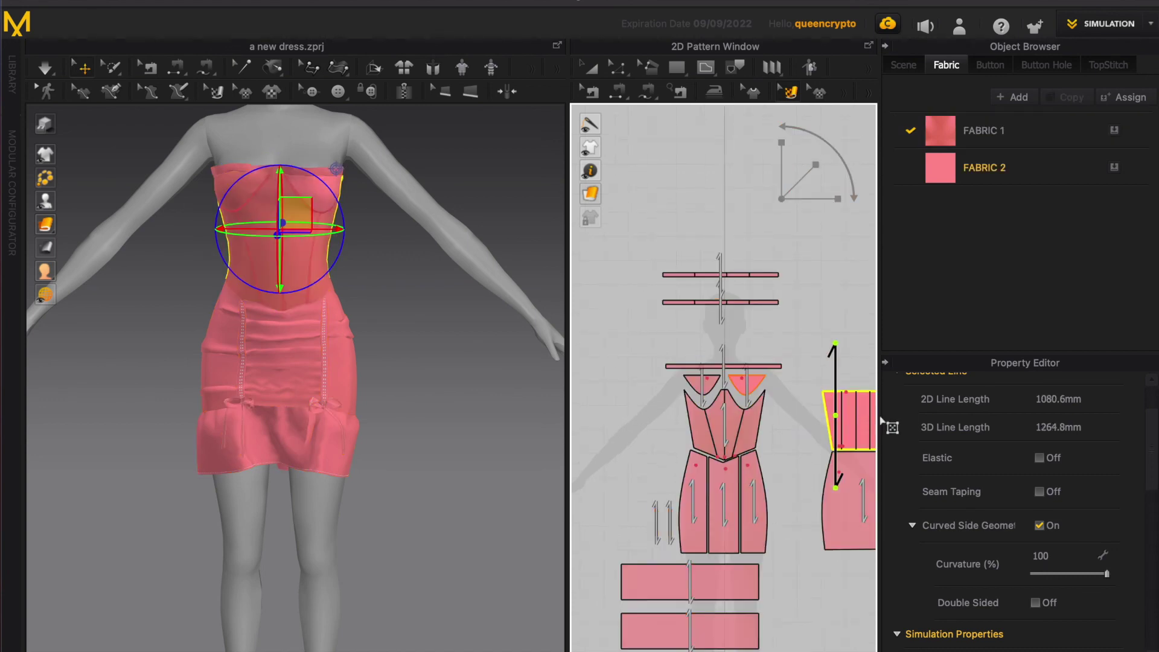
click(748, 434)
drag(755, 426, 744, 458)
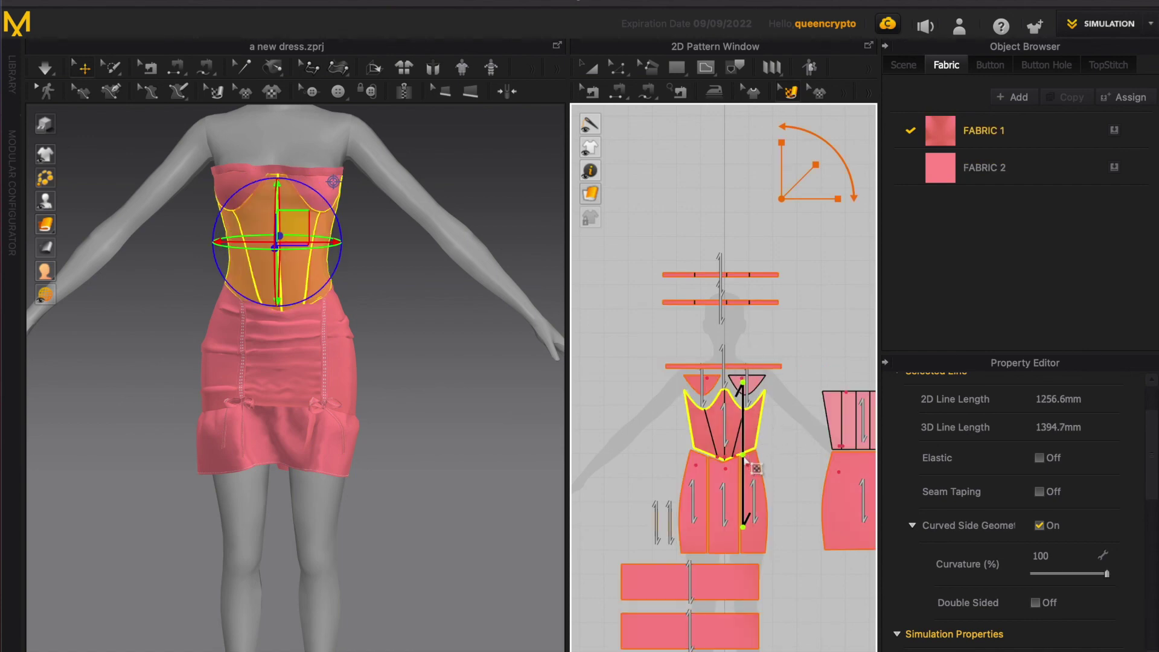
click(665, 430)
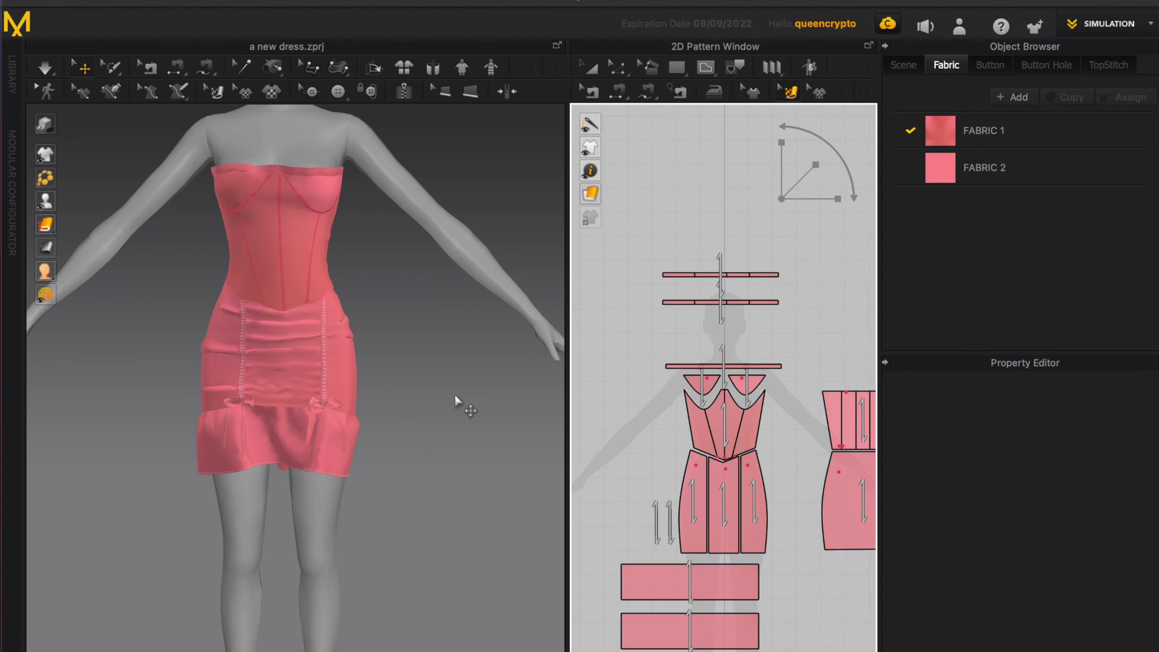
Delete the dress's top band and assign FABRIC 1 to the pieces still using FABRIC 2.
scroll(457, 402, down, 5)
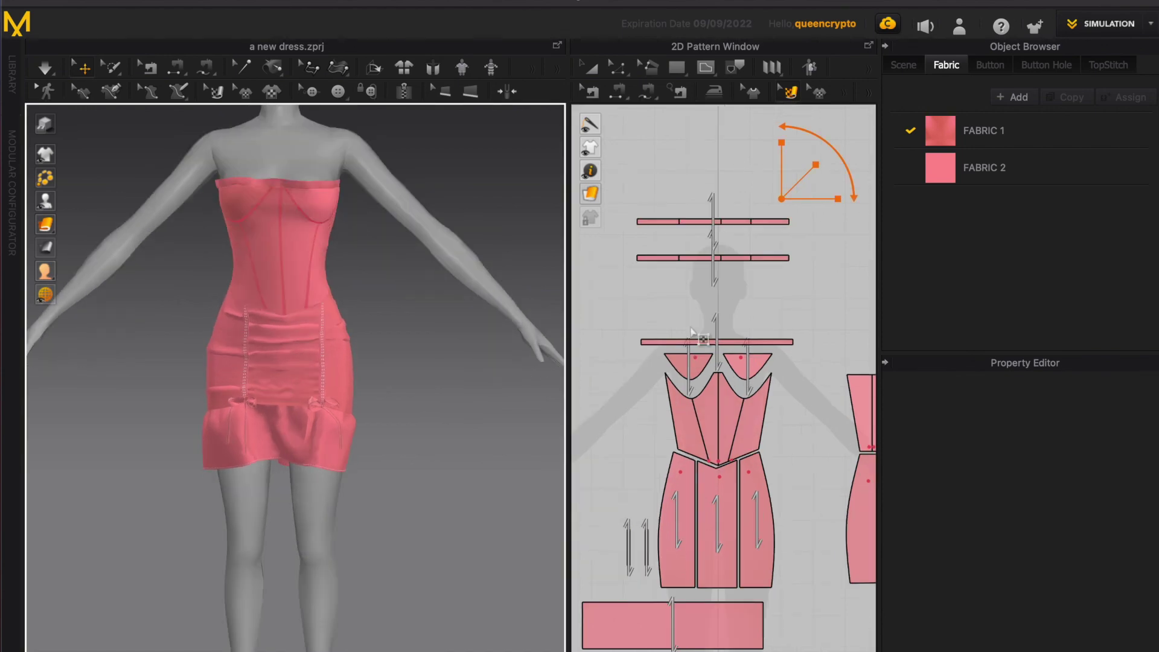
click(688, 342)
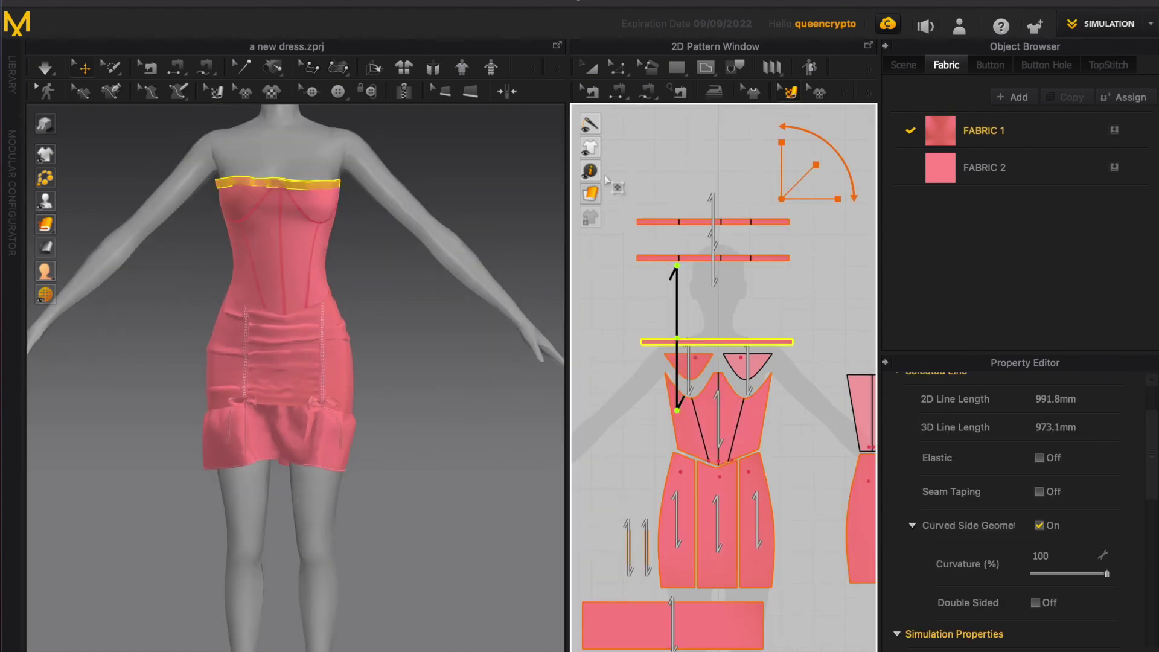
click(638, 131)
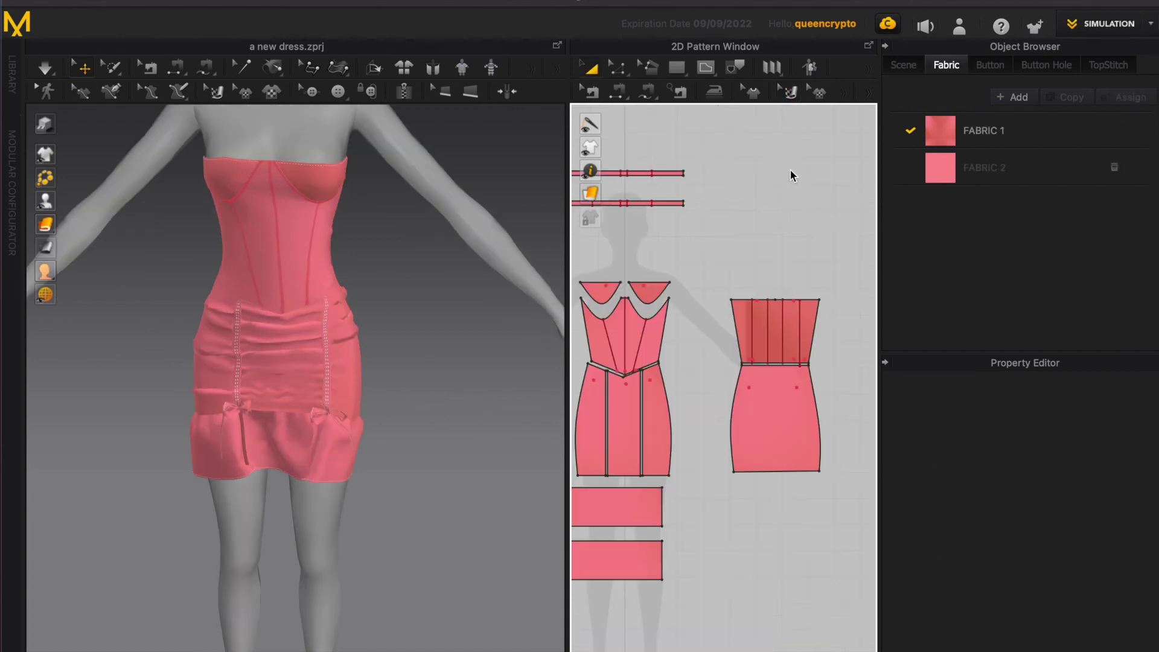
Load an image from the Desktop's Pattern folder as the texture of FABRIC 1.
click(969, 126)
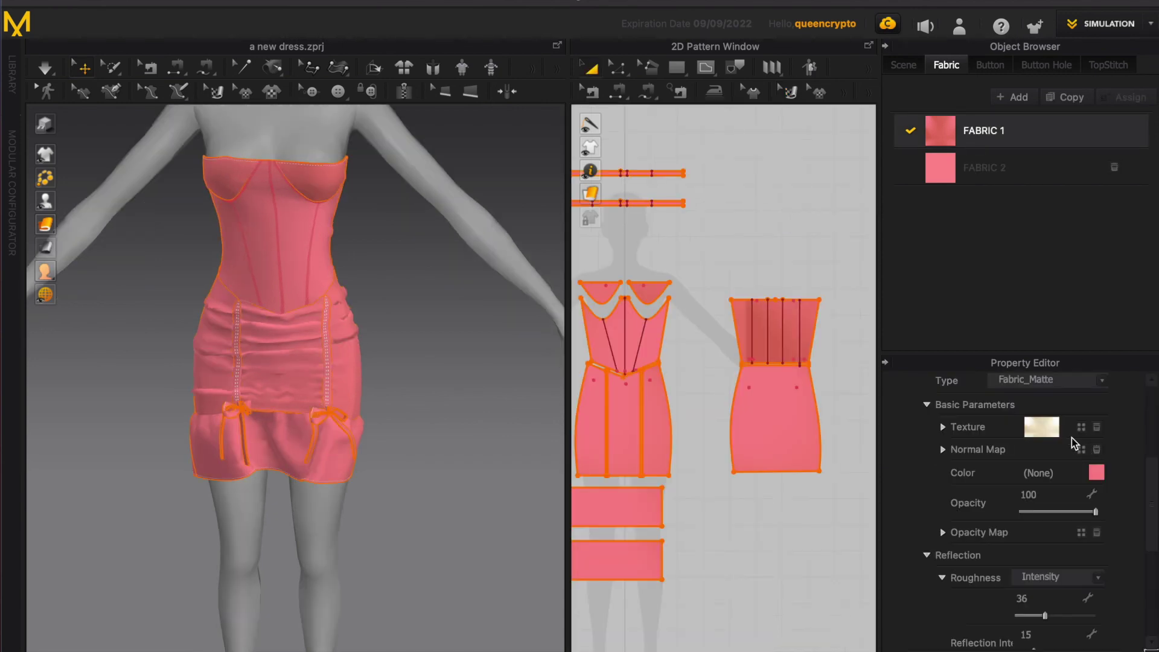
click(1082, 429)
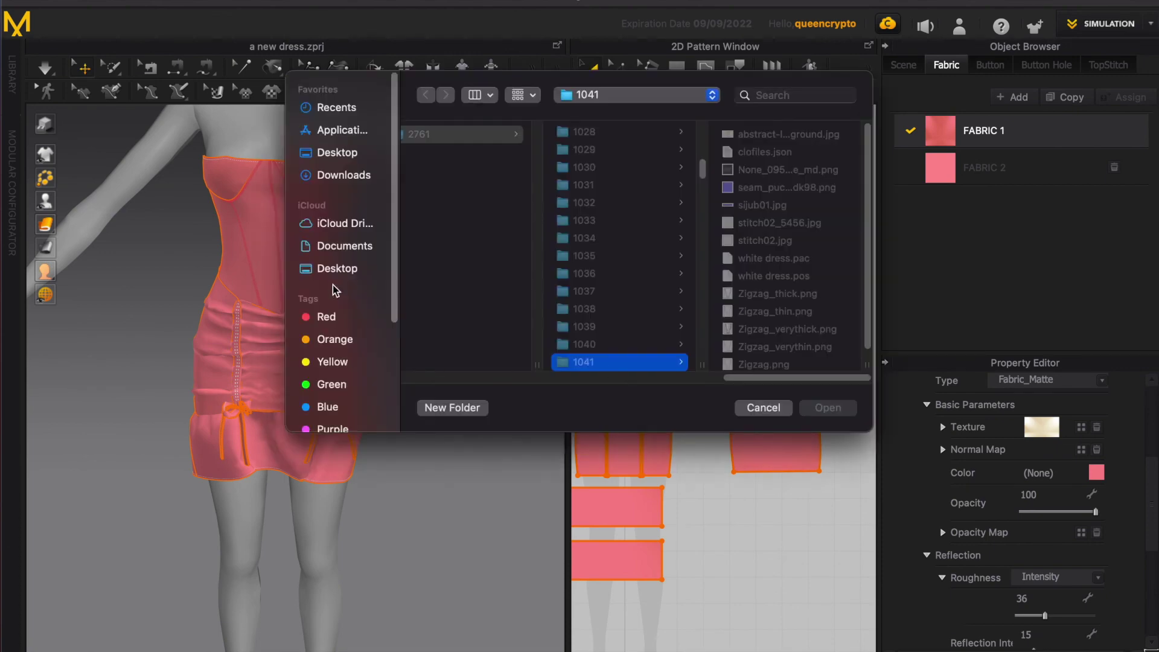
click(338, 248)
click(333, 268)
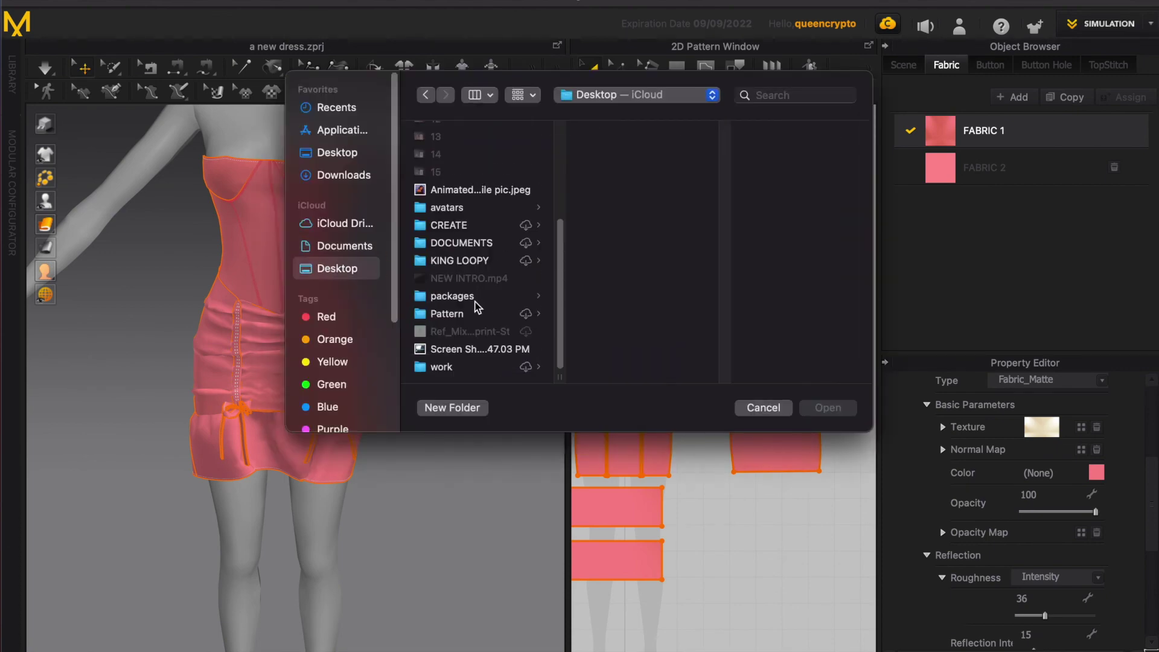
click(474, 315)
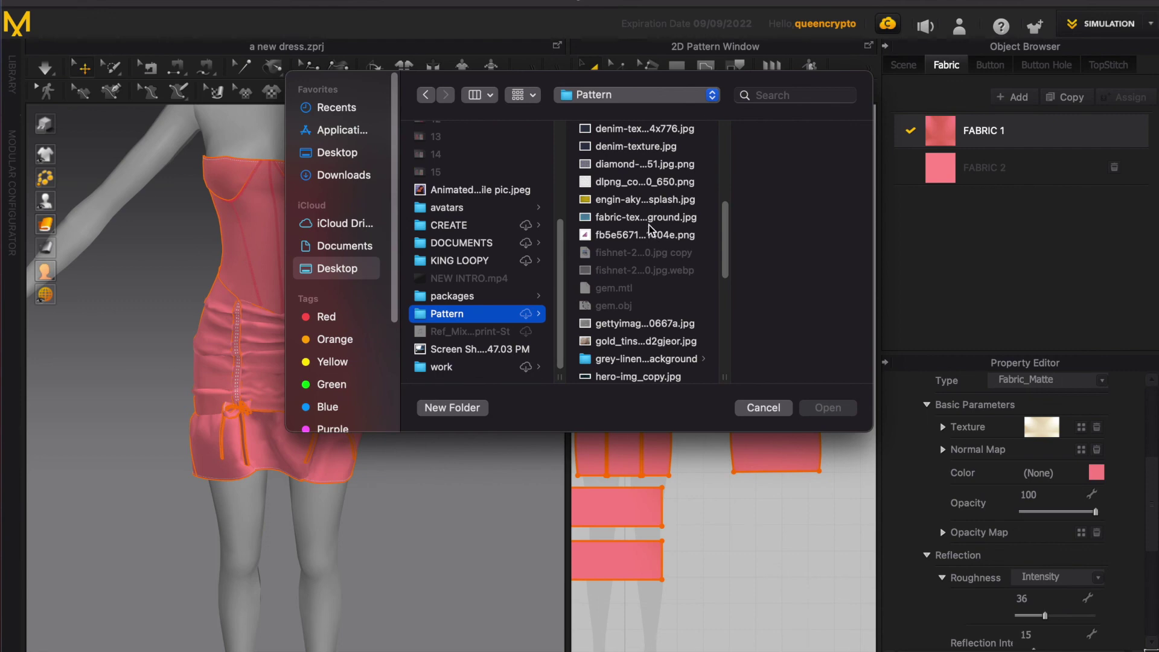
click(645, 200)
click(828, 408)
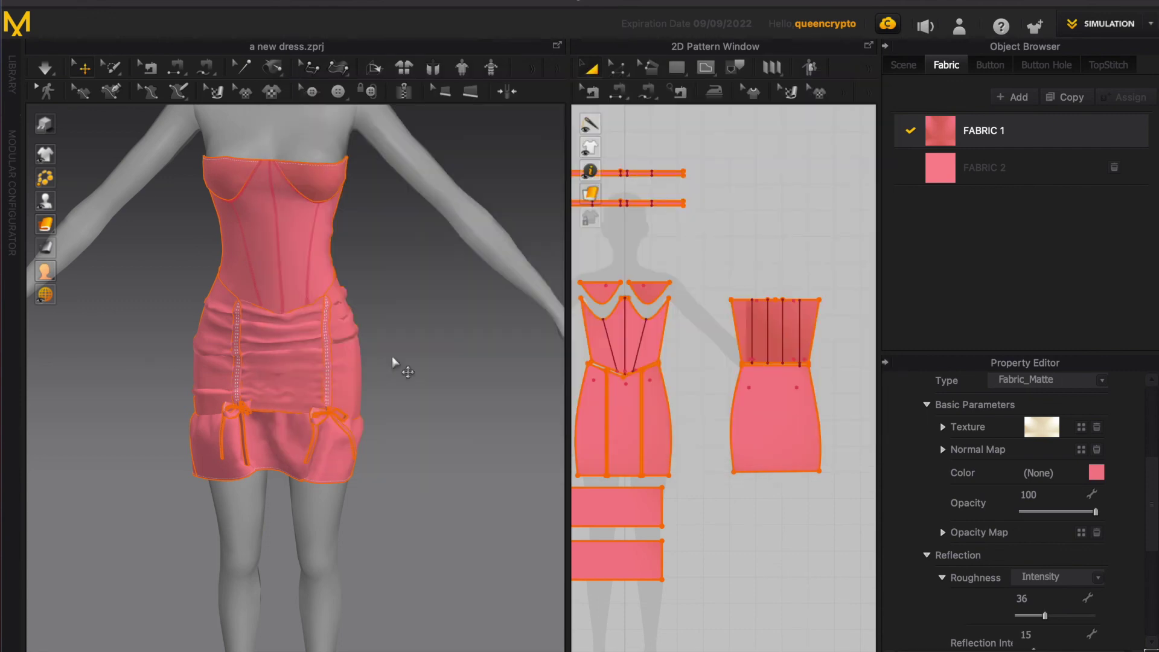
Change FABRIC 1's color from coral pink to the off-white palette swatch so the loaded texture shows its own colors.
click(1097, 472)
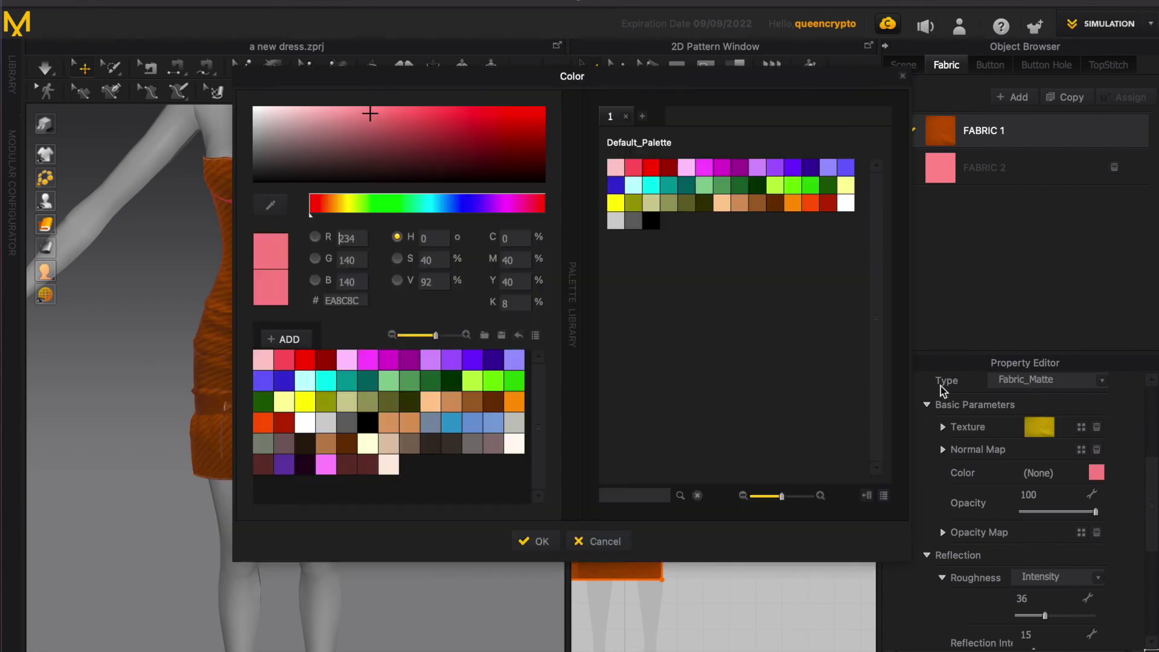
click(514, 444)
click(535, 541)
click(468, 357)
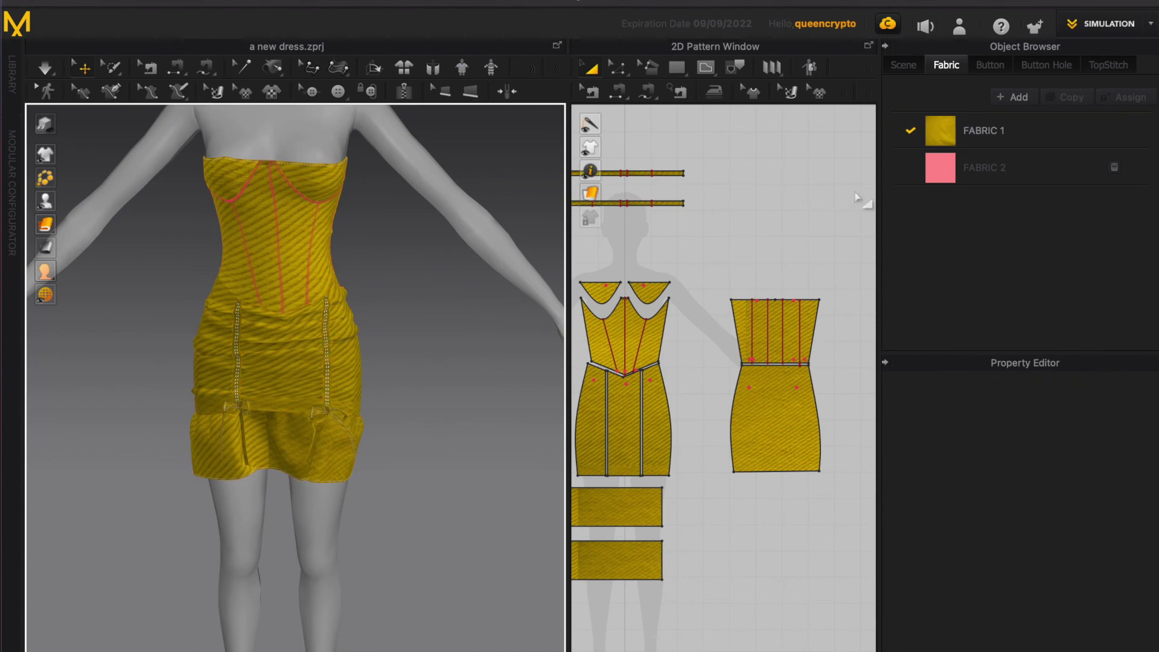
Change the color of the second Default Topstitch, used on the bodice seams, to pale yellow after trying white and light orange.
click(1110, 65)
click(993, 136)
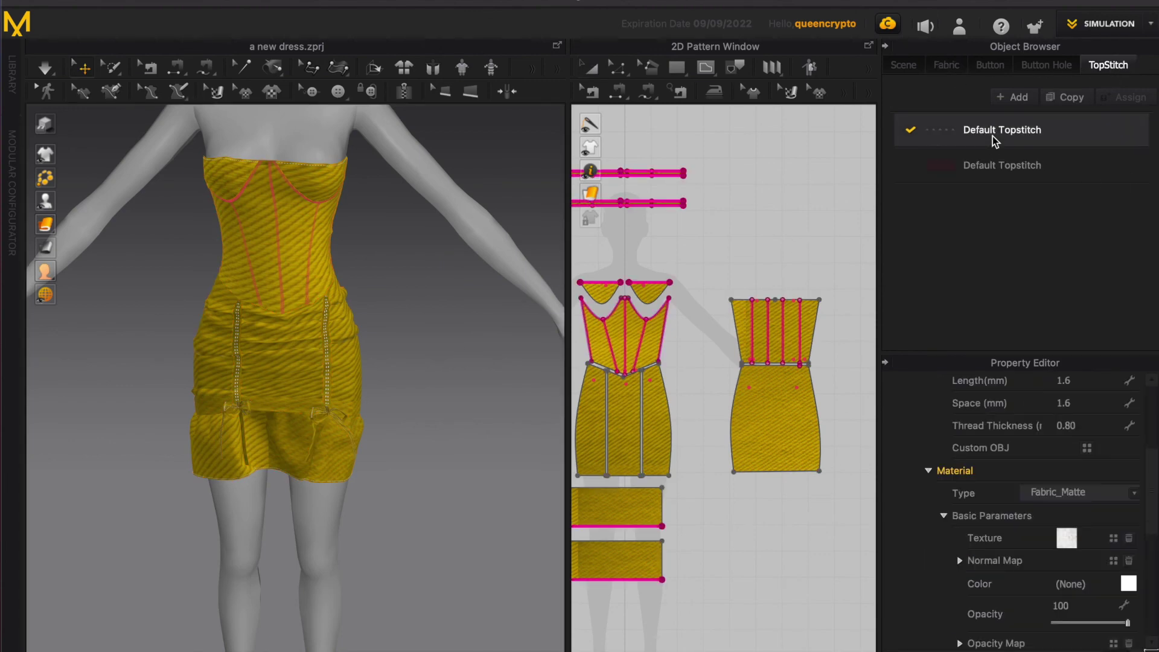
click(1011, 165)
click(1128, 606)
click(489, 122)
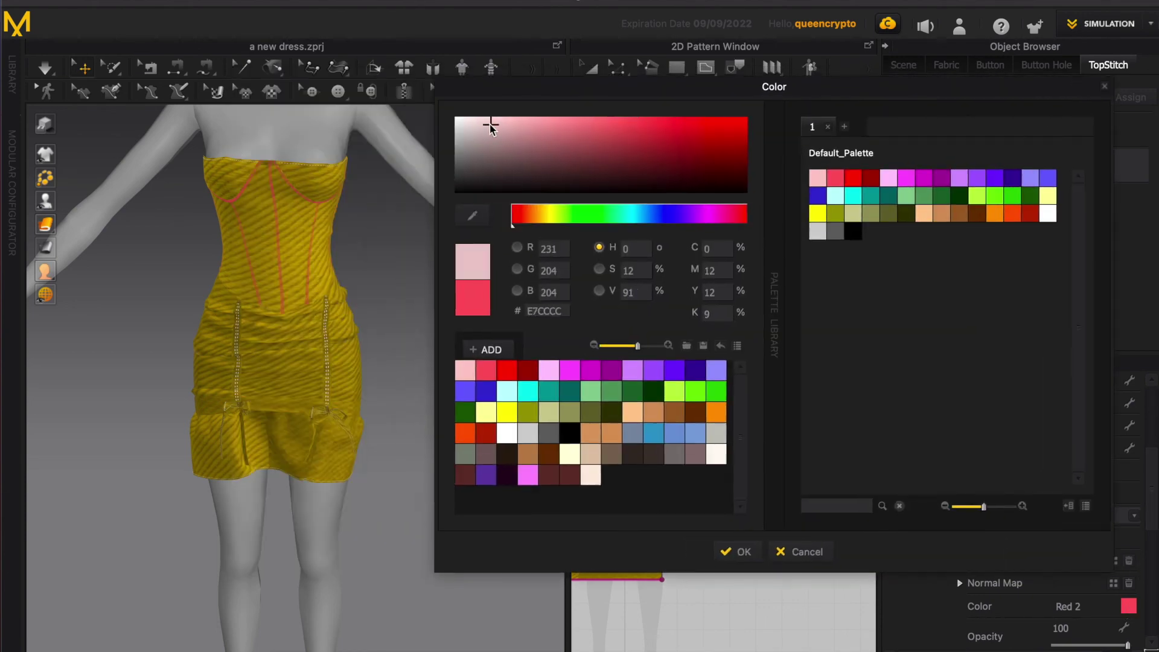
drag(490, 123, 456, 119)
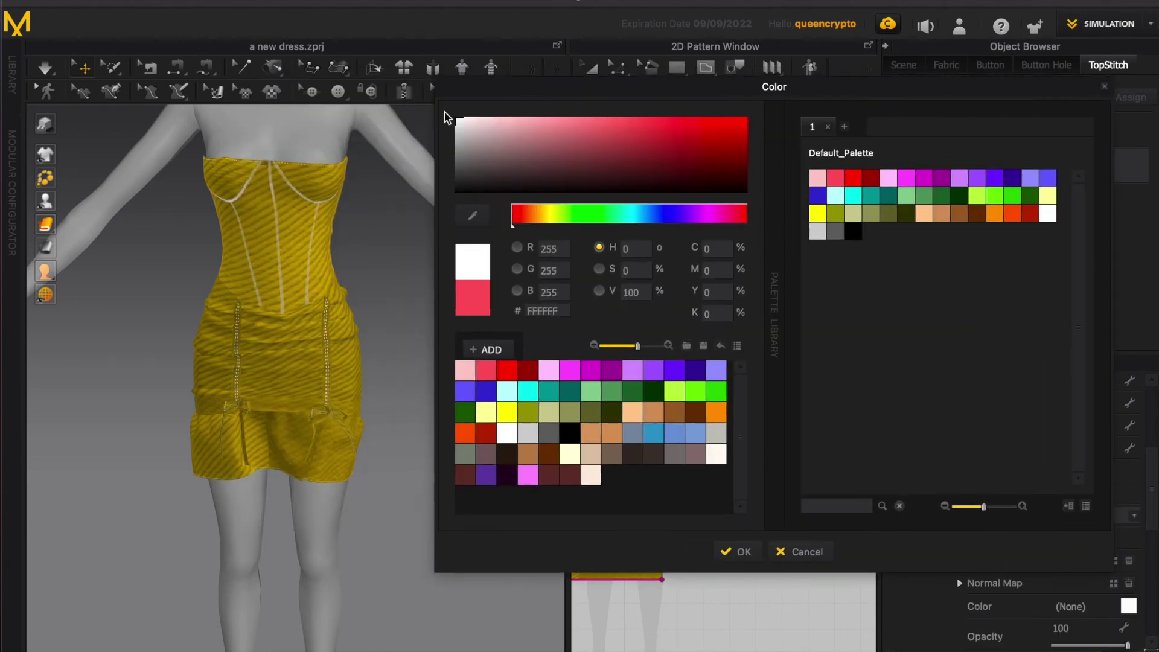
click(716, 412)
click(580, 129)
click(598, 124)
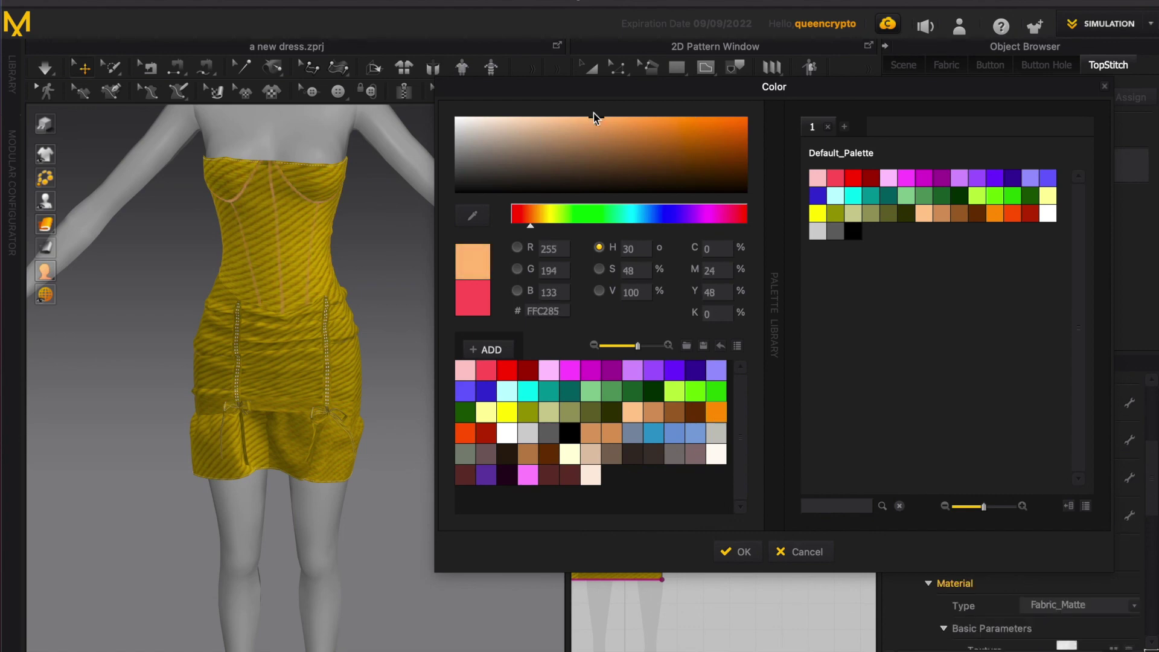
click(551, 219)
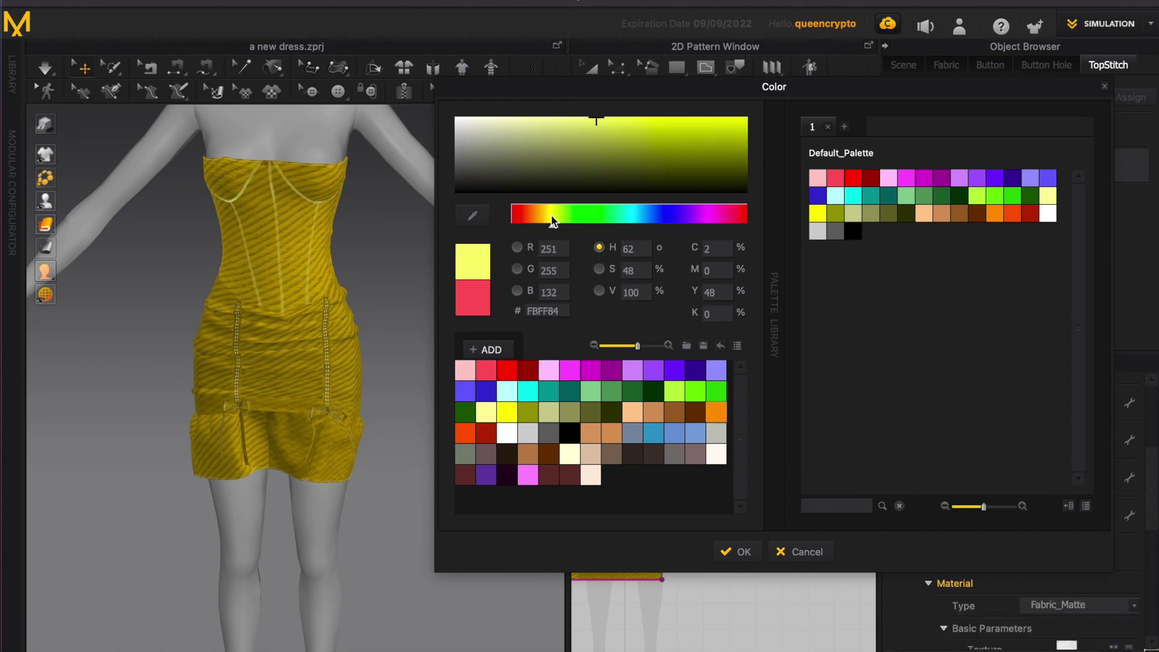
click(554, 123)
click(749, 551)
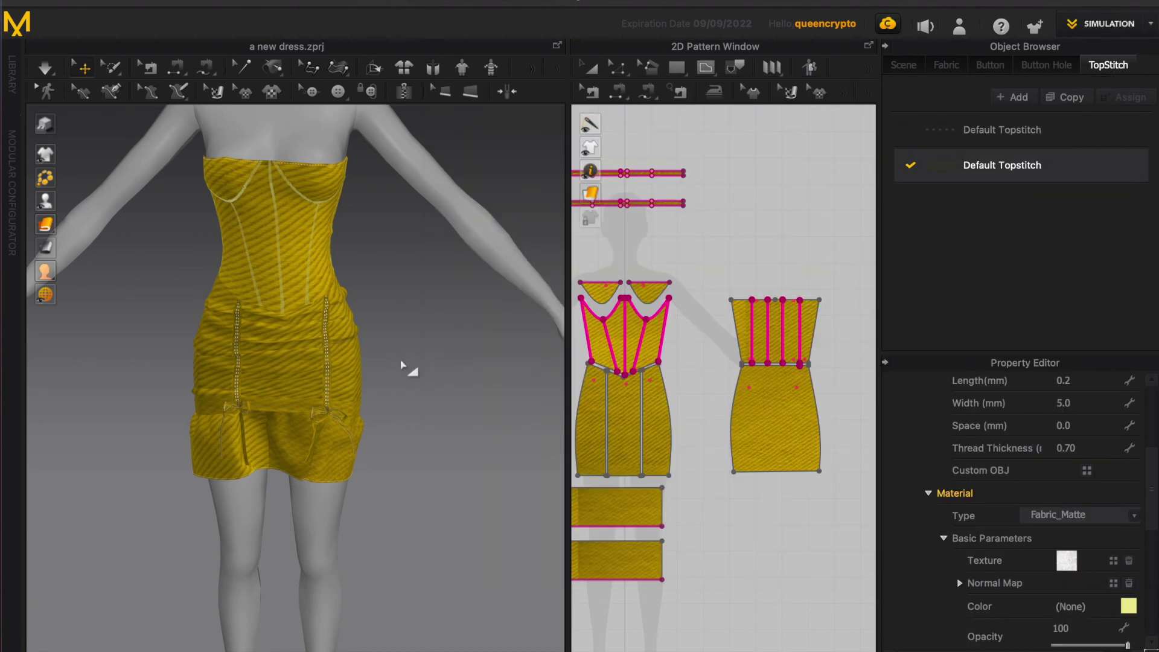
Shift the fabric texture on the two rectangular ruffle strips below the skirt pieces with the Edit Texture tool.
right_drag(407, 371, 380, 391)
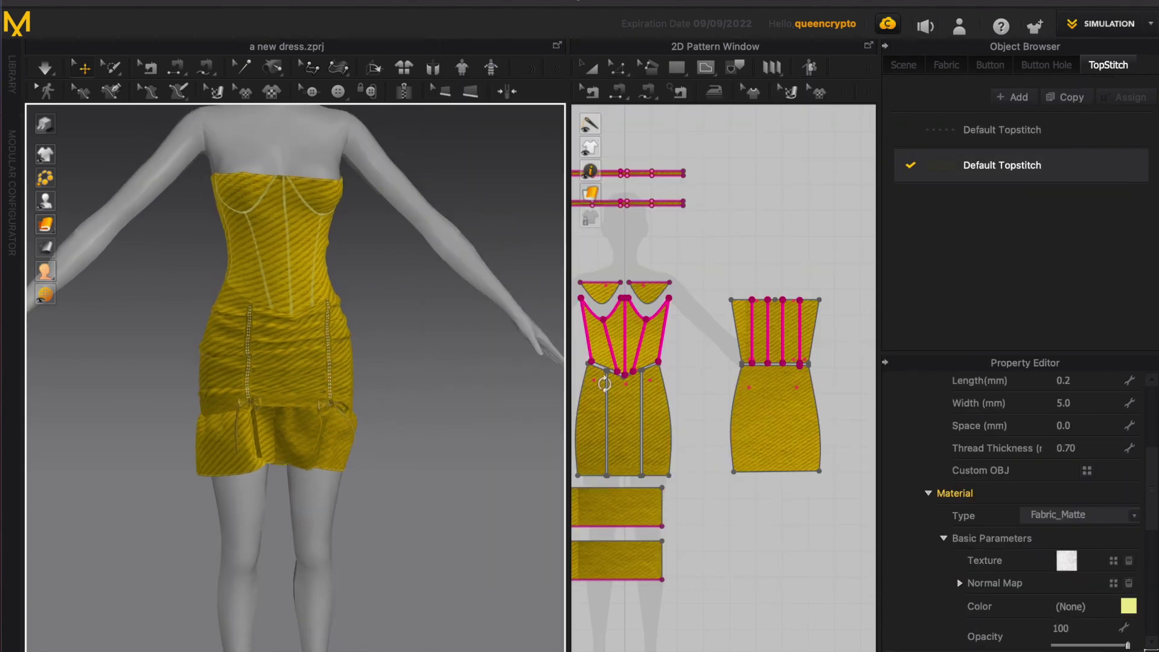
scroll(765, 455, down, 3)
scroll(580, 351, up, 2)
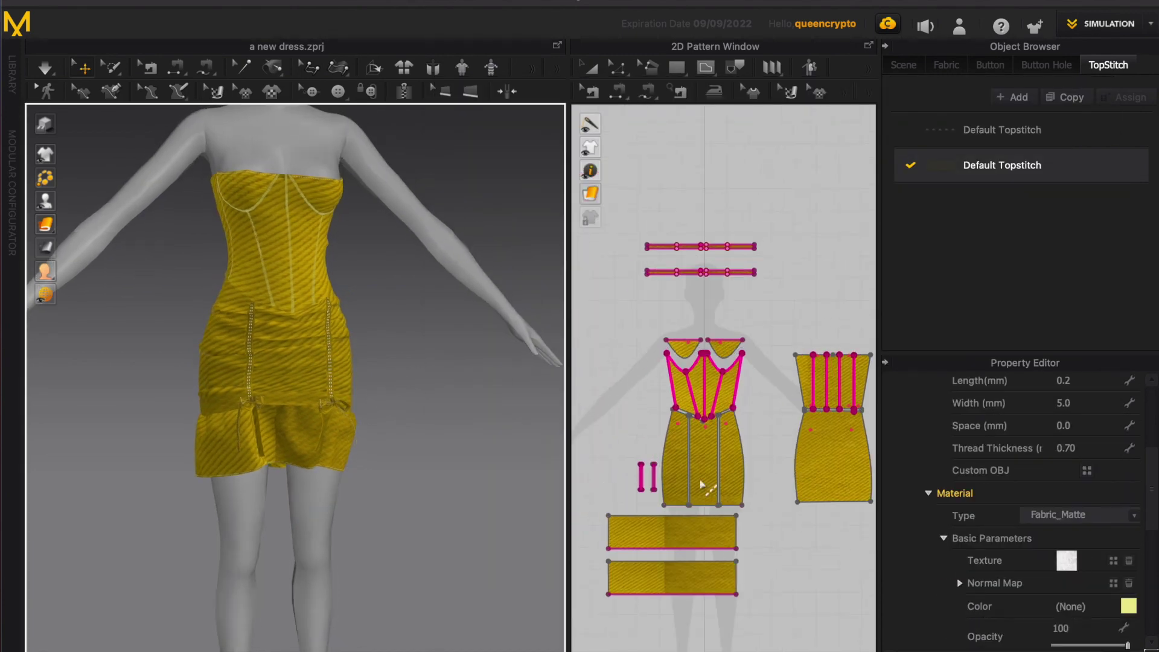
click(788, 92)
click(732, 545)
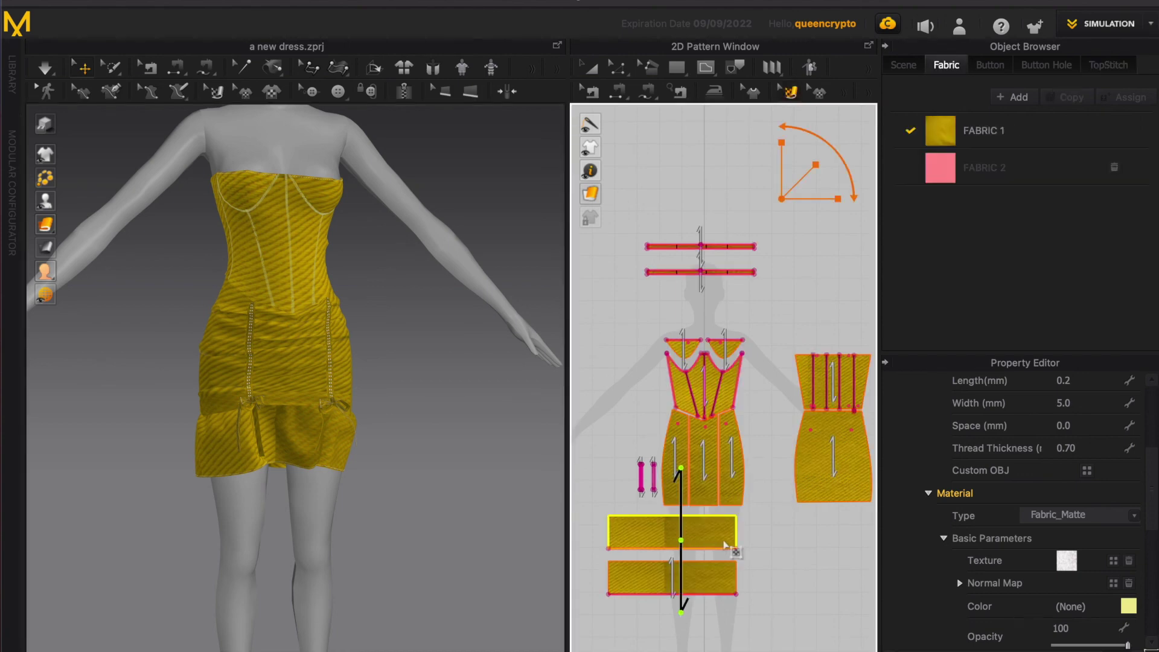
click(728, 578)
mouse_move(727, 573)
mouse_down()
mouse_move(680, 574)
mouse_move(712, 583)
mouse_up()
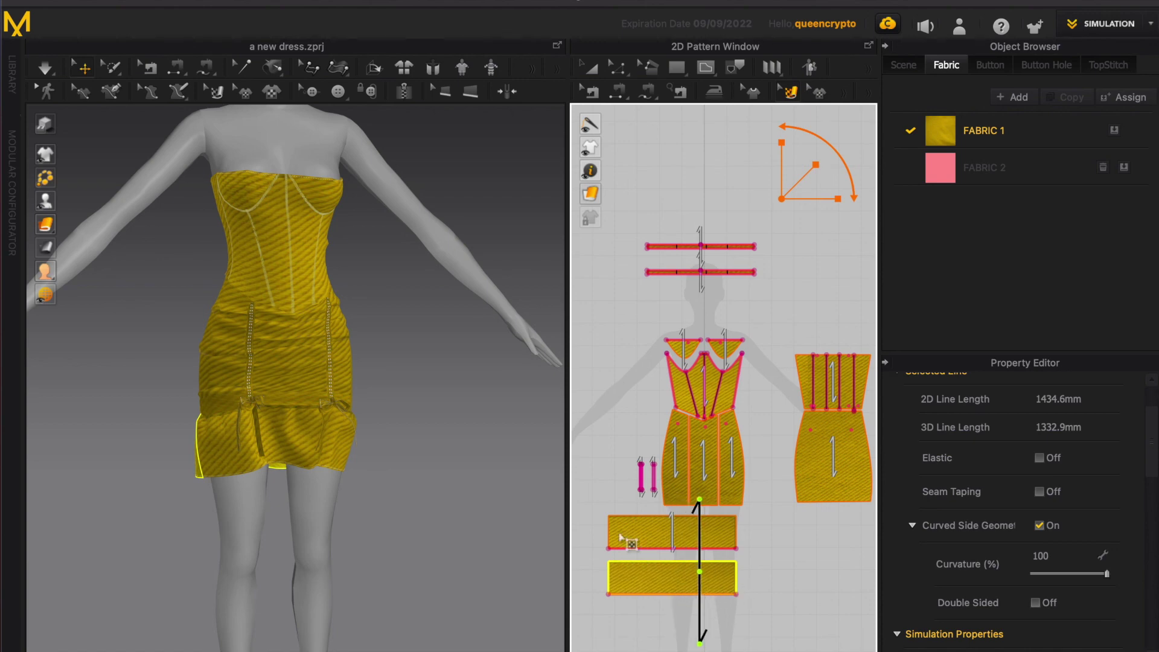